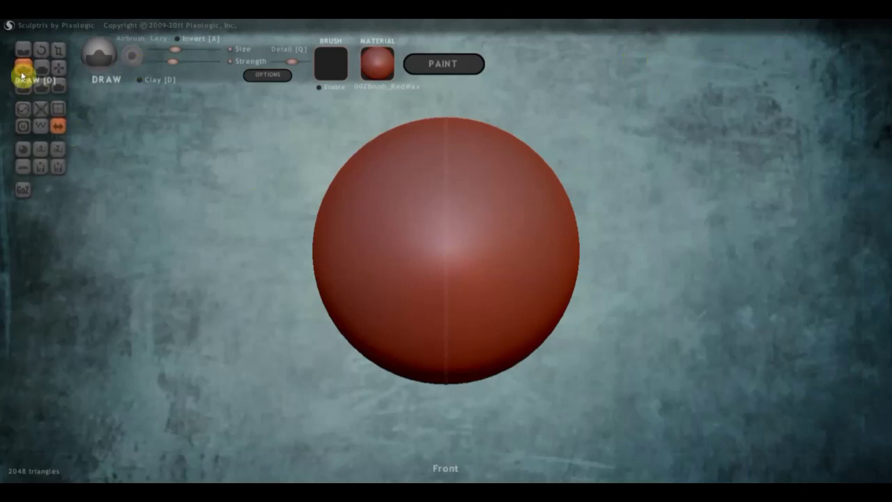
Enlarge the Draw brush slightly and stroke a horizontal brow ridge
left_click_drag(176, 49, 181, 51)
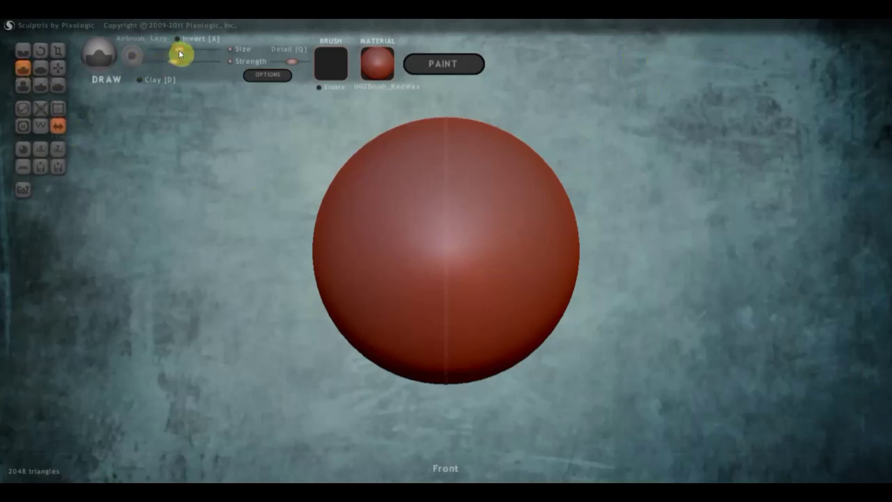
left_click_drag(385, 202, 399, 211)
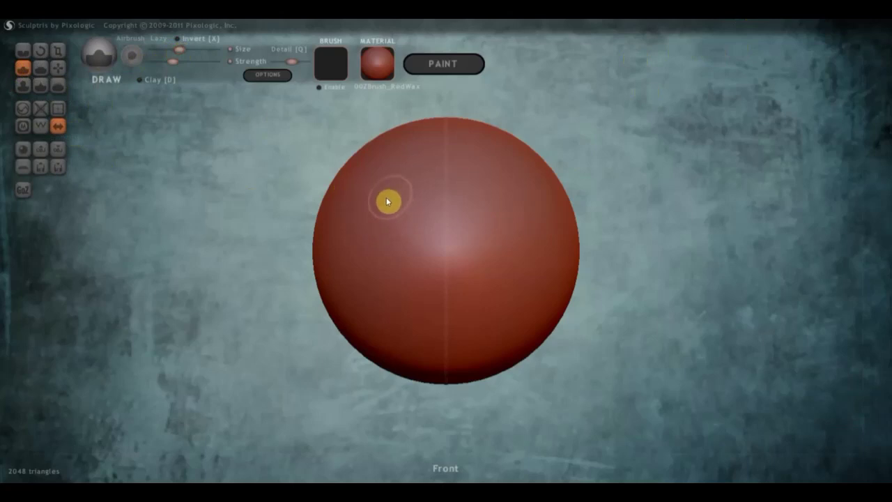
mouse_move(370, 219)
left_mouse_down()
mouse_move(386, 225)
mouse_move(364, 215)
mouse_move(406, 216)
mouse_move(359, 223)
left_mouse_up()
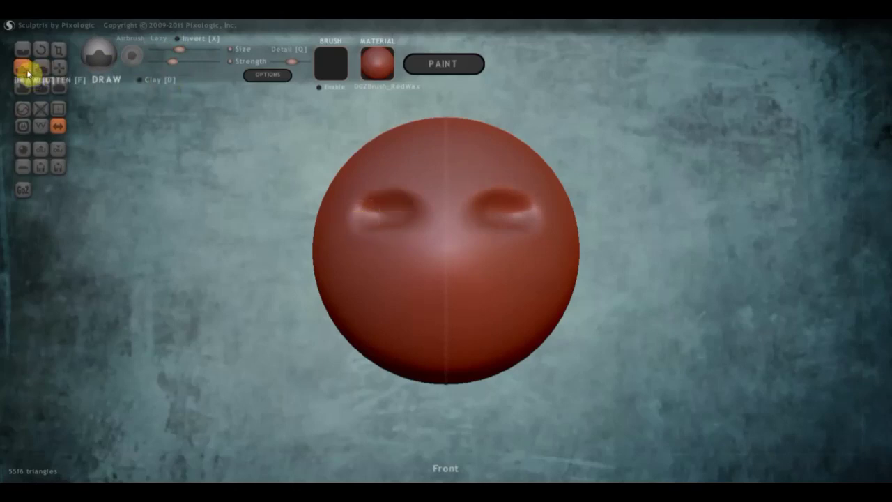
Pull a nose ridge down from between the brows and round its tip
left_click_drag(438, 214, 438, 297)
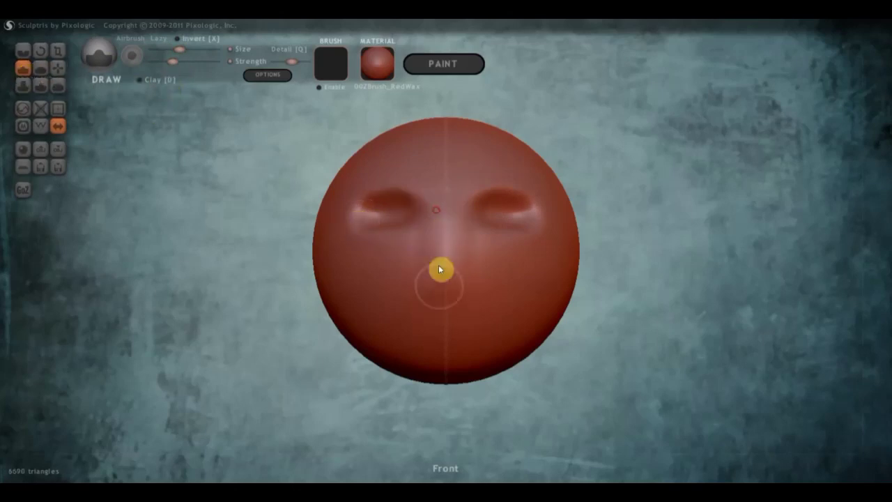
left_click_drag(434, 221, 444, 281)
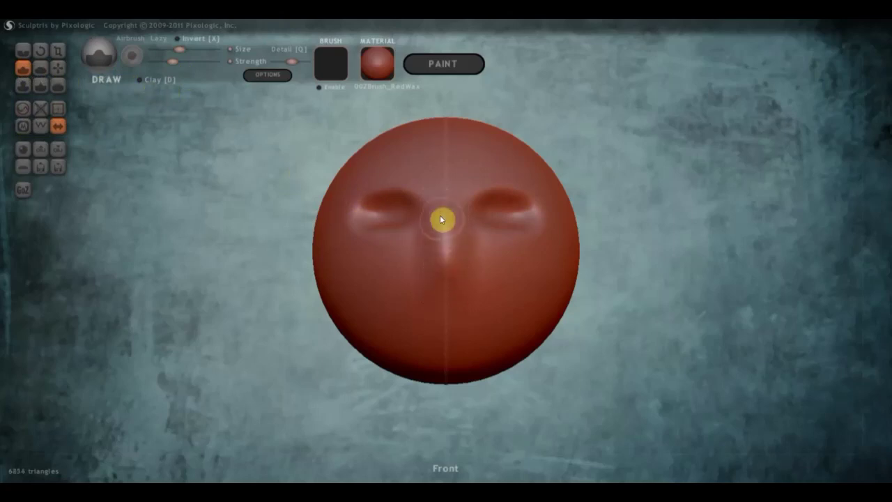
mouse_move(441, 219)
left_mouse_down()
mouse_move(426, 285)
mouse_move(440, 267)
mouse_move(456, 338)
left_mouse_up()
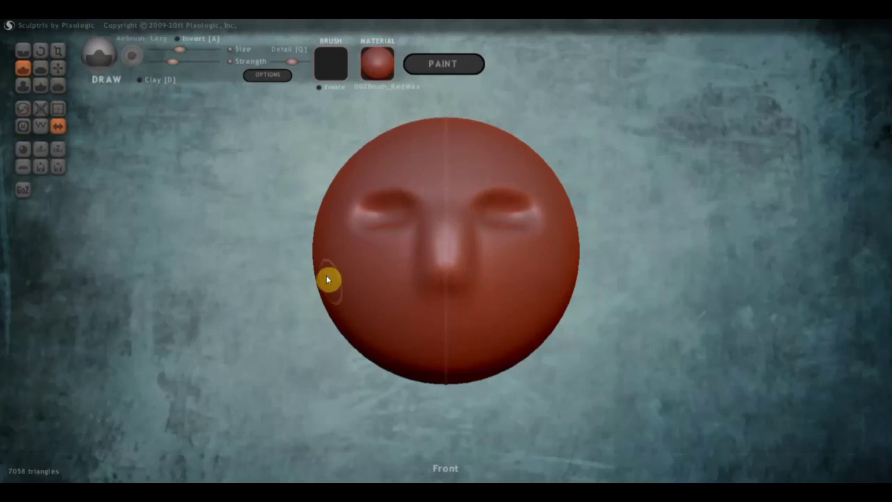
left_click(25, 59)
Crease a deep mouth line and a groove running from the nose to the mouth corner
mouse_move(434, 316)
left_mouse_down()
mouse_move(386, 319)
mouse_move(497, 316)
left_mouse_up()
right_click_drag(506, 320, 367, 321)
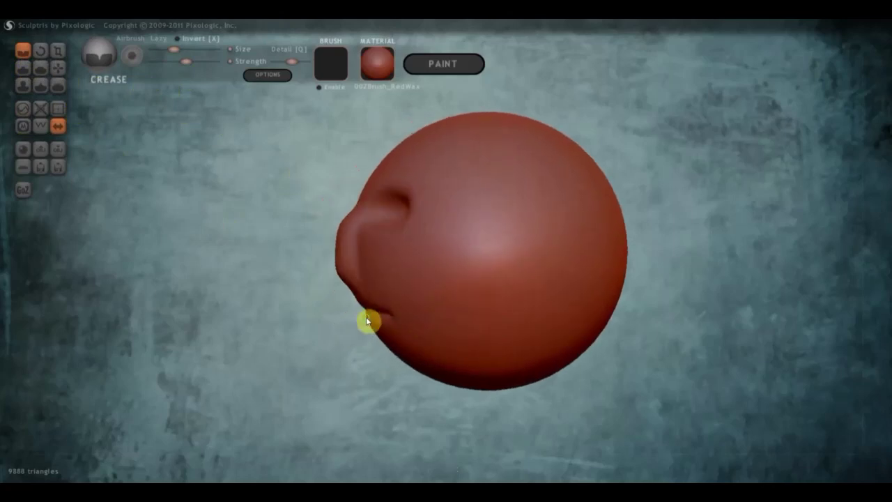
mouse_move(374, 291)
right_mouse_down()
mouse_move(453, 296)
mouse_move(411, 280)
right_mouse_up()
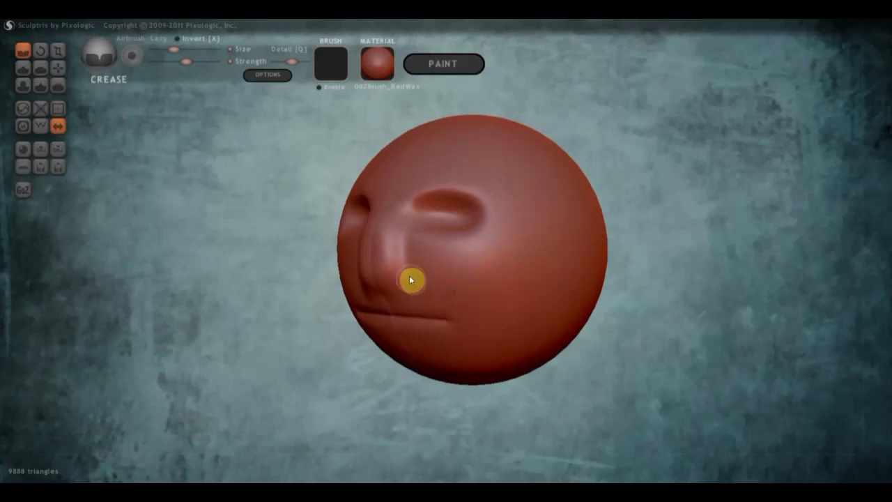
left_click_drag(400, 258, 461, 300)
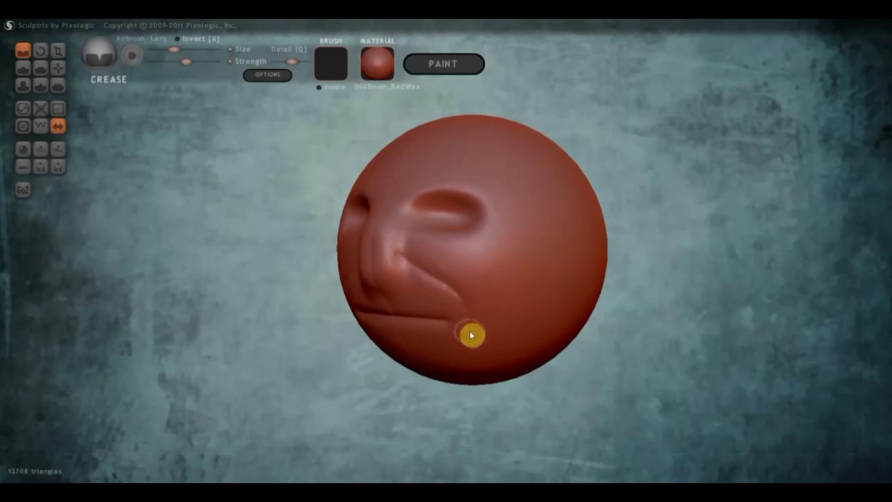
mouse_move(409, 265)
left_mouse_down()
mouse_move(448, 285)
mouse_move(469, 317)
left_mouse_up()
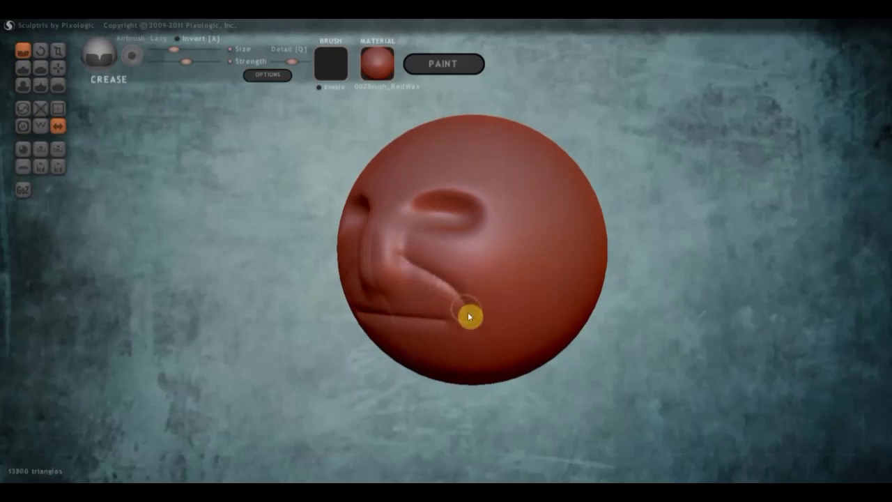
Carve two diagonal cheek wrinkles and a crease between the nose bridge and eye
right_click_drag(478, 322, 470, 314)
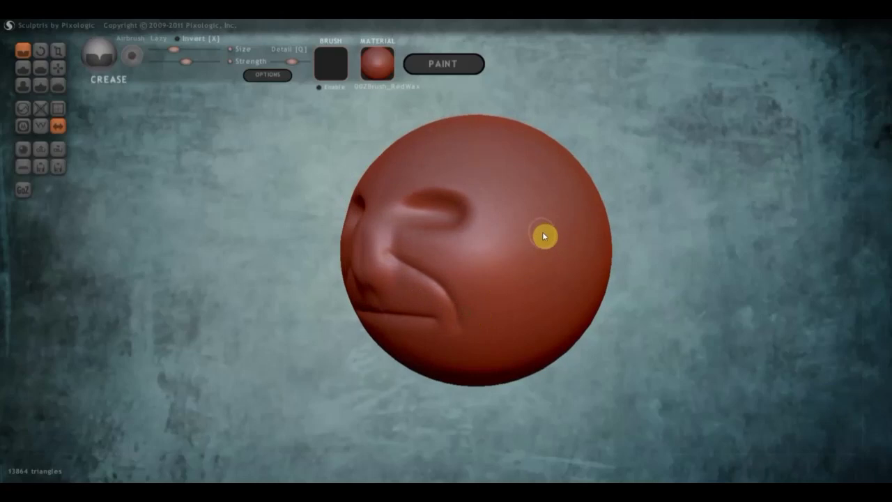
left_click_drag(526, 265, 490, 322)
left_click_drag(511, 288, 482, 334)
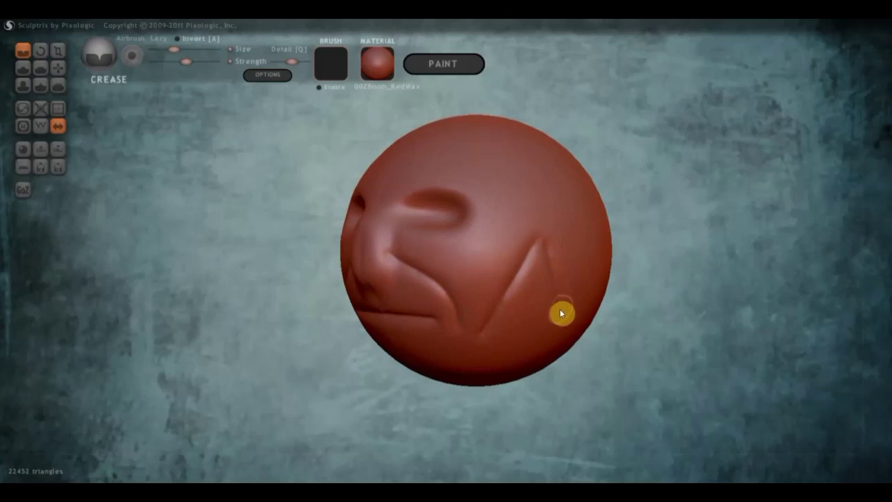
left_click_drag(562, 316, 524, 362)
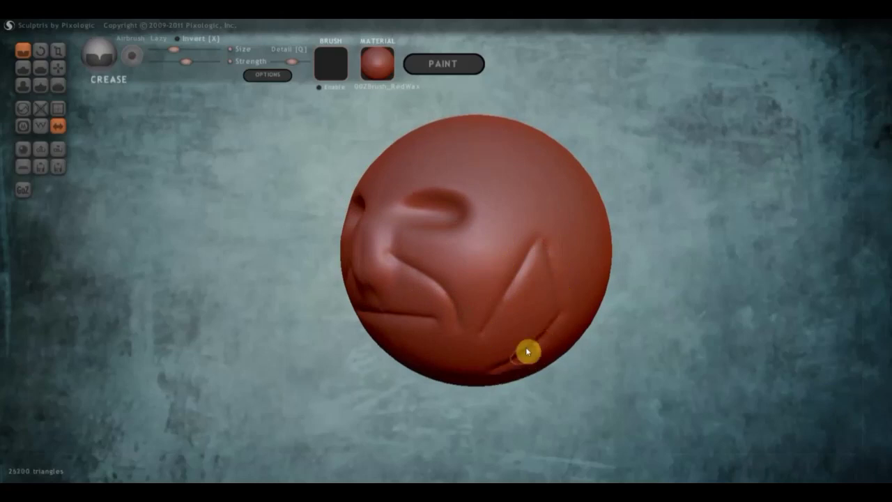
right_click_drag(524, 358, 593, 343)
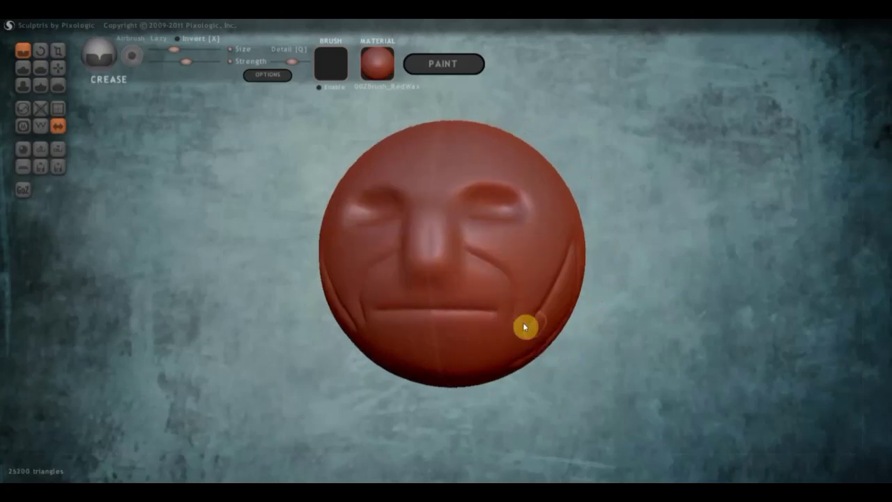
mouse_move(525, 312)
right_mouse_down()
mouse_move(494, 318)
mouse_move(525, 295)
right_mouse_up()
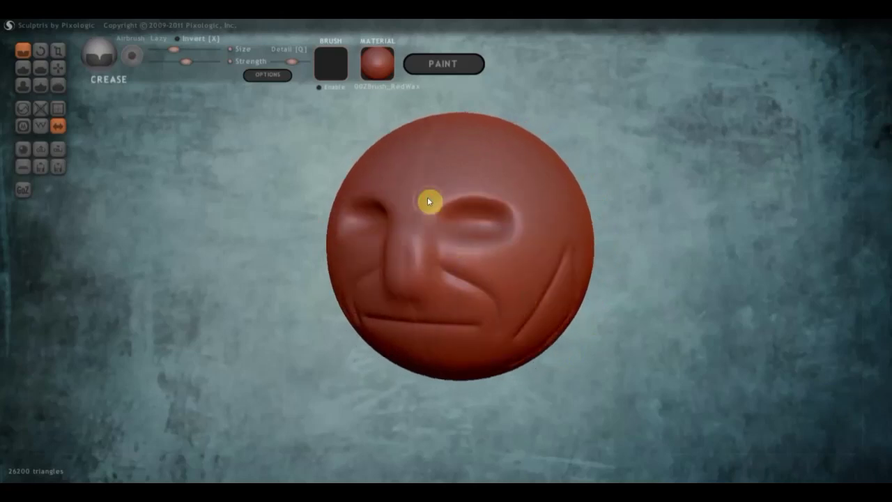
left_click_drag(426, 205, 436, 223)
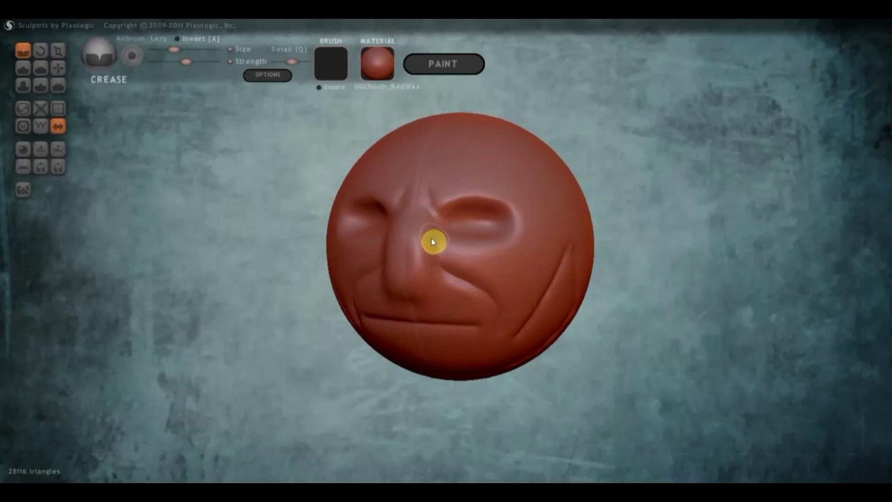
left_click(23, 70)
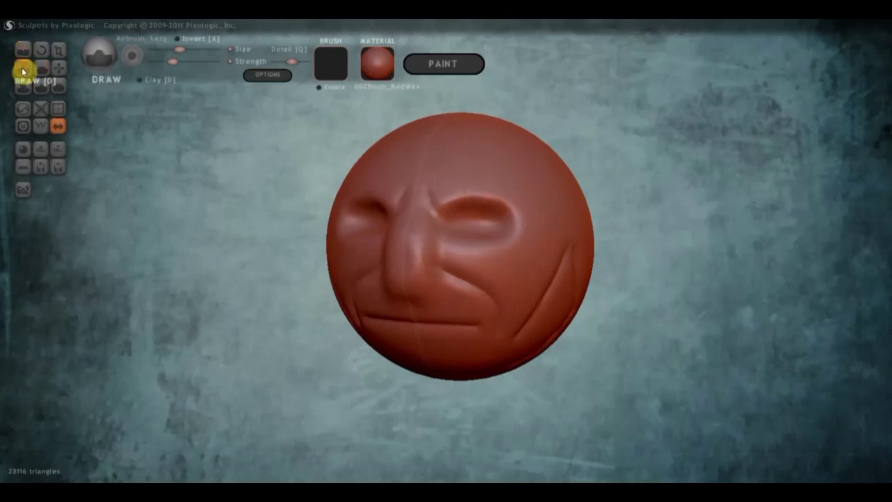
Build up the brow above the right eye and check the side profile
mouse_move(454, 183)
left_mouse_down()
mouse_move(446, 193)
mouse_move(464, 170)
mouse_move(513, 191)
mouse_move(449, 173)
mouse_move(457, 163)
mouse_move(522, 189)
mouse_move(458, 179)
mouse_move(525, 205)
mouse_move(517, 197)
left_mouse_up()
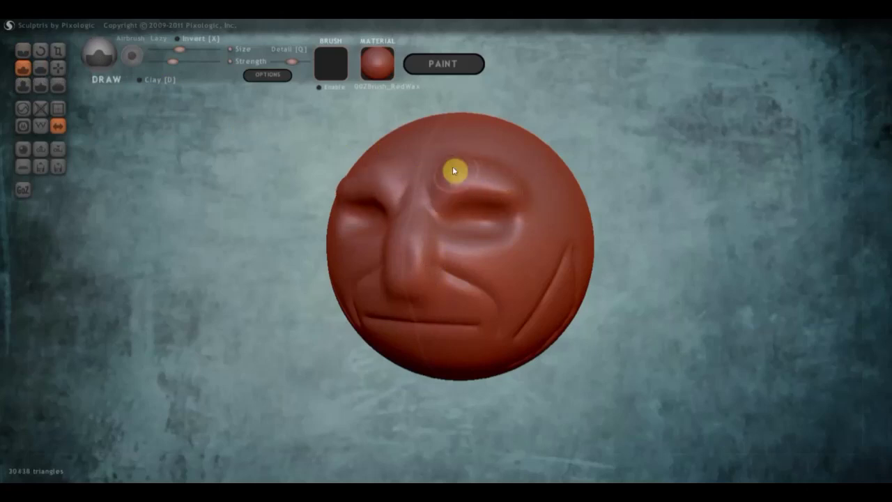
mouse_move(494, 193)
right_mouse_down()
mouse_move(523, 201)
mouse_move(379, 179)
right_mouse_up()
mouse_move(446, 241)
right_mouse_down()
mouse_move(478, 233)
mouse_move(340, 239)
mouse_move(430, 257)
mouse_move(425, 243)
right_mouse_up()
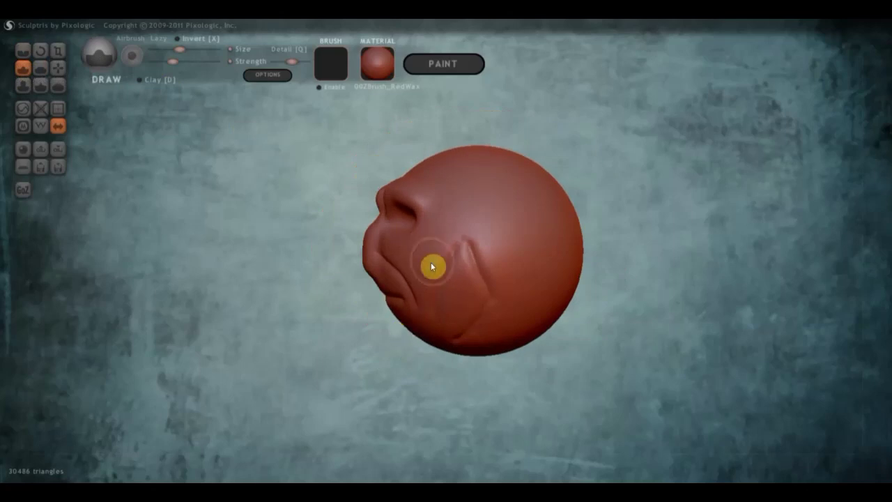
mouse_move(388, 262)
right_mouse_down()
mouse_move(374, 269)
mouse_move(406, 267)
mouse_move(369, 269)
right_mouse_up()
Try pulling the chin into a point with a smaller Grab brush, then undo it
left_click(58, 70)
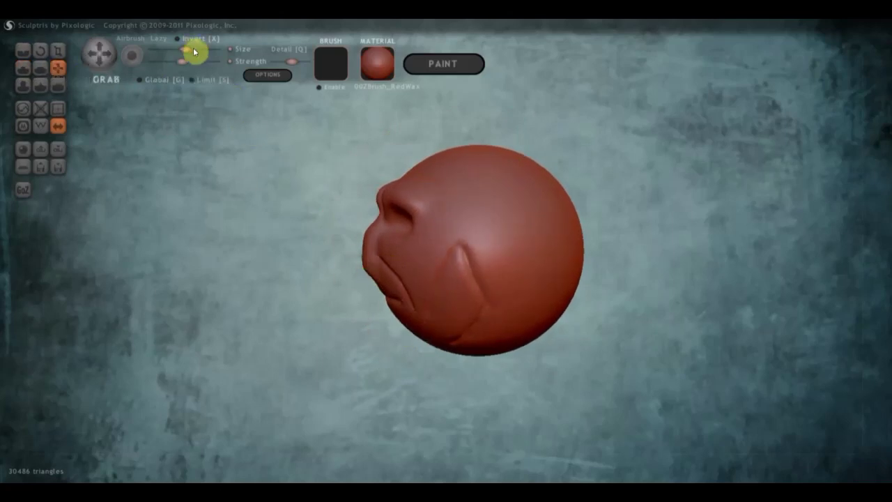
mouse_move(388, 312)
left_mouse_down()
mouse_move(408, 328)
mouse_move(391, 348)
left_mouse_up()
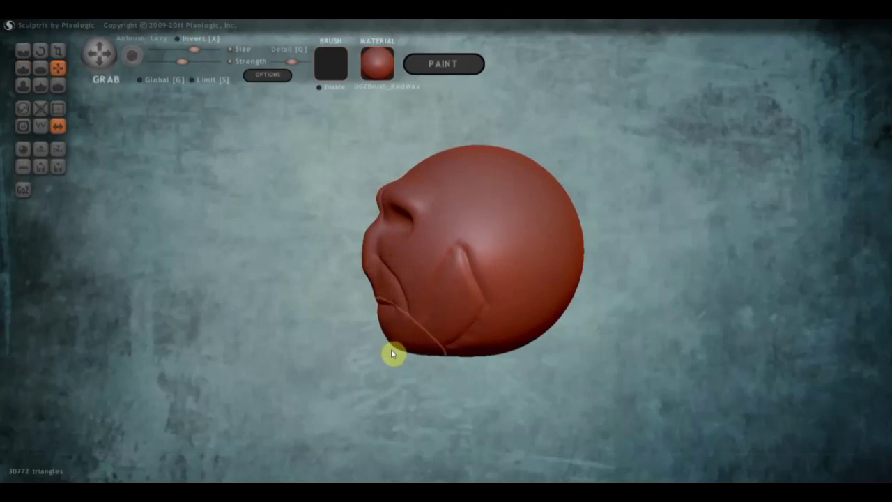
left_click(183, 50)
left_click_drag(393, 344, 354, 372)
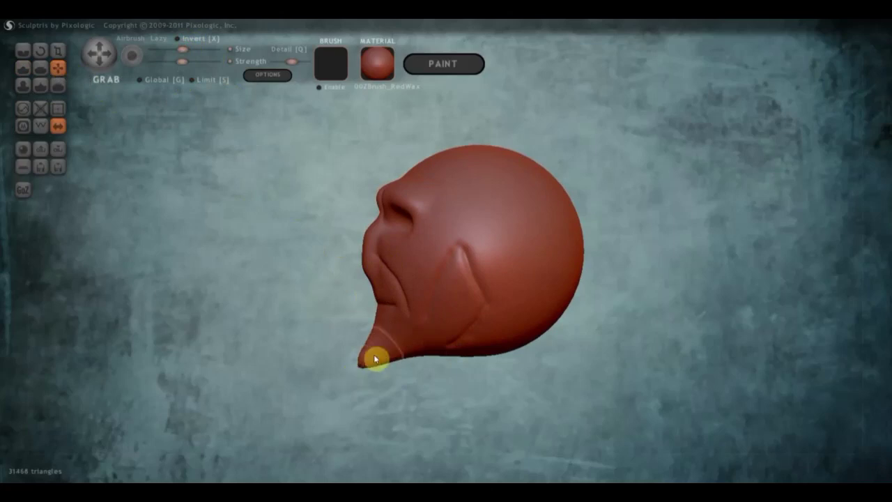
key("ctrl+z")
left_click_drag(381, 347, 471, 348)
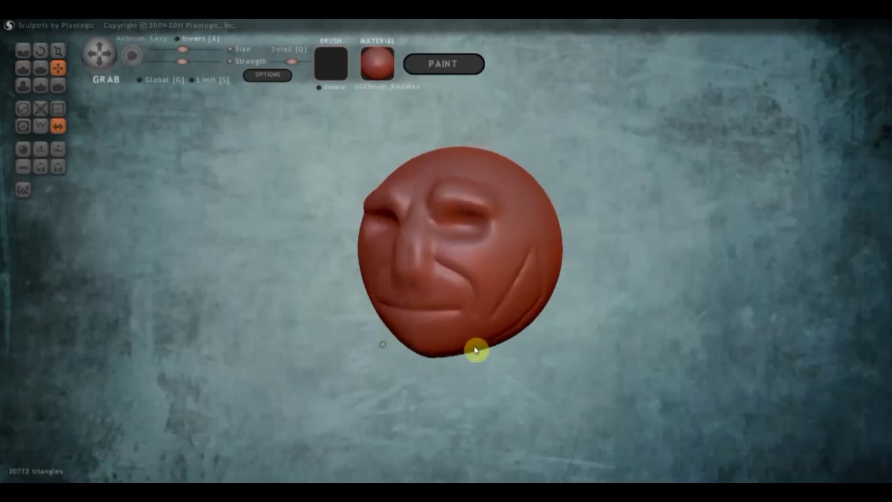
Add extra volume to the chin with the Draw brush
left_click(28, 67)
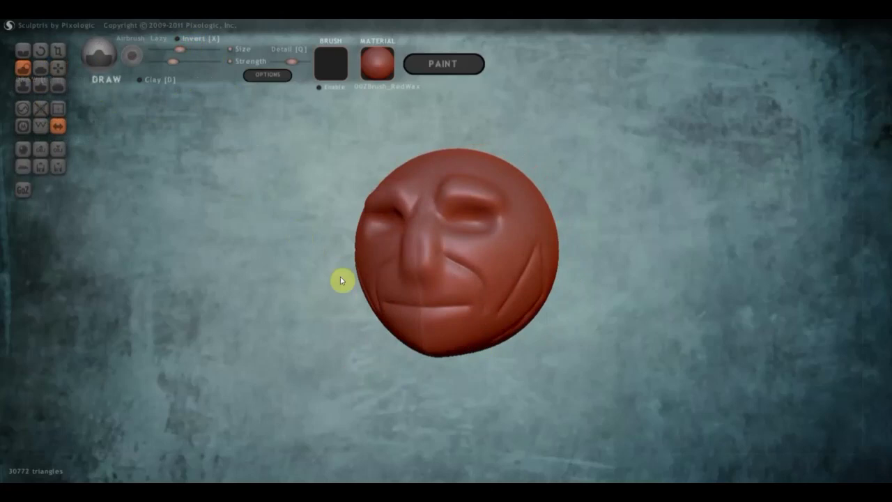
mouse_move(434, 342)
left_mouse_down()
mouse_move(420, 354)
mouse_move(428, 344)
left_mouse_up()
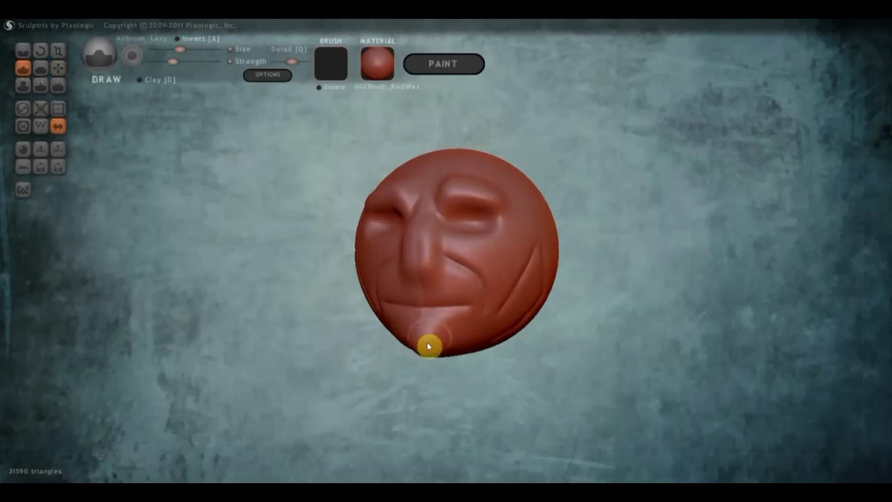
right_click_drag(434, 323, 448, 288)
mouse_move(454, 314)
left_mouse_down()
mouse_move(428, 294)
mouse_move(404, 331)
mouse_move(448, 308)
mouse_move(434, 317)
left_mouse_up()
right_click_drag(434, 317, 395, 343)
Grab the chin down-left into a long pointed beard and widen its sides
key("g")
mouse_move(394, 343)
left_mouse_down()
mouse_move(397, 358)
mouse_move(381, 354)
mouse_move(373, 384)
left_mouse_up()
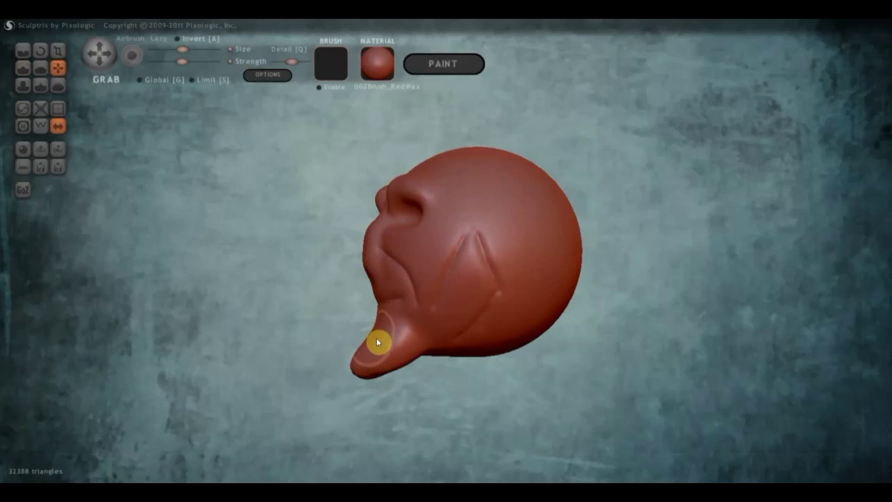
mouse_move(377, 348)
left_mouse_down()
mouse_move(358, 370)
mouse_move(353, 399)
mouse_move(370, 367)
left_mouse_up()
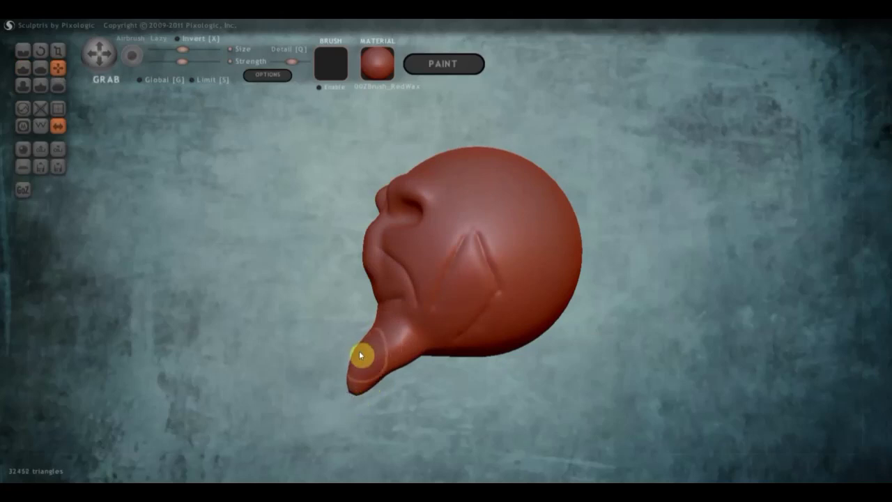
right_click_drag(360, 354, 494, 375)
mouse_move(471, 346)
left_mouse_down()
mouse_move(487, 339)
mouse_move(500, 349)
left_mouse_up()
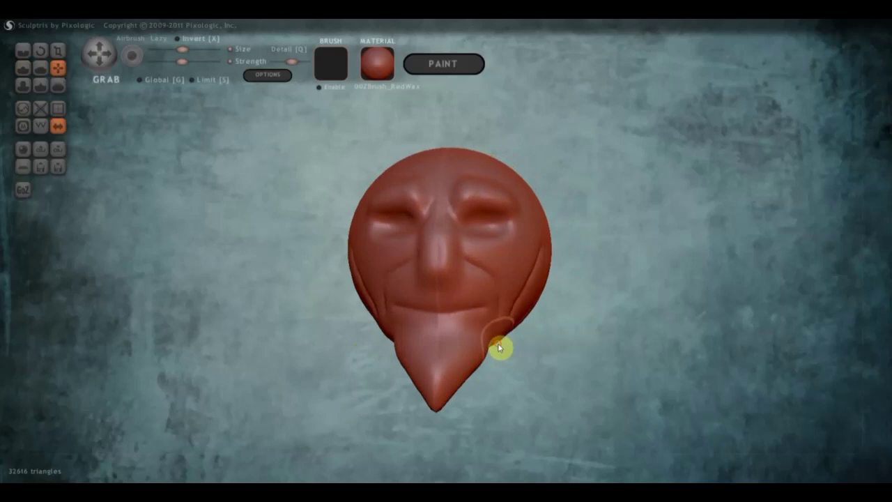
mouse_move(496, 343)
right_mouse_down()
mouse_move(509, 340)
mouse_move(367, 327)
mouse_move(425, 305)
mouse_move(464, 329)
right_mouse_up()
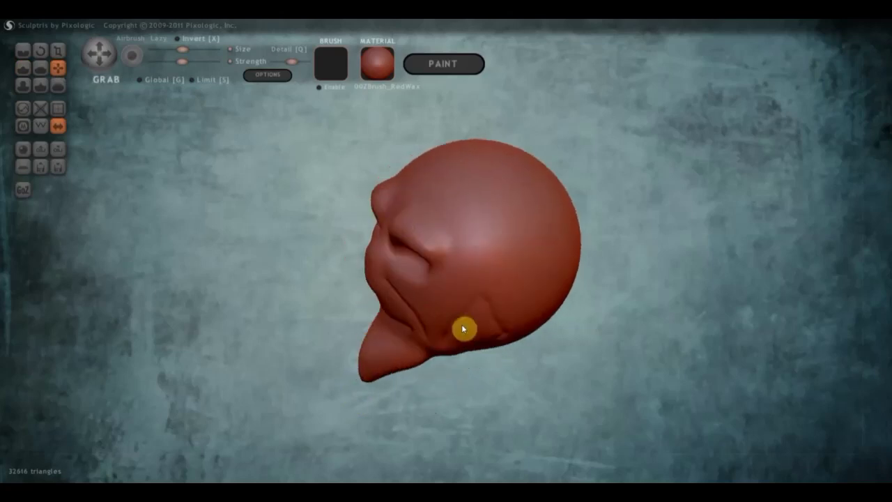
Carve a crease groove down the side of the head
left_click(23, 51)
right_click_drag(318, 184, 447, 171)
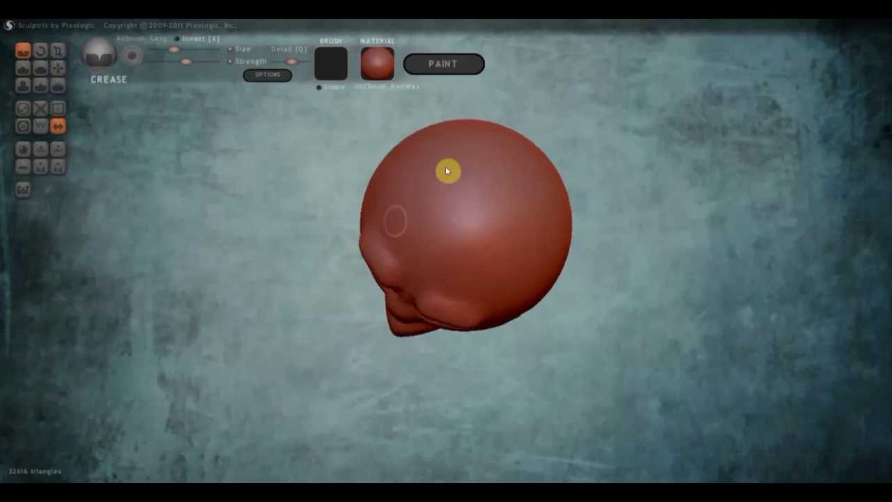
mouse_move(441, 156)
left_mouse_down()
mouse_move(395, 193)
mouse_move(400, 249)
mouse_move(436, 282)
mouse_move(533, 225)
mouse_move(538, 193)
left_mouse_up()
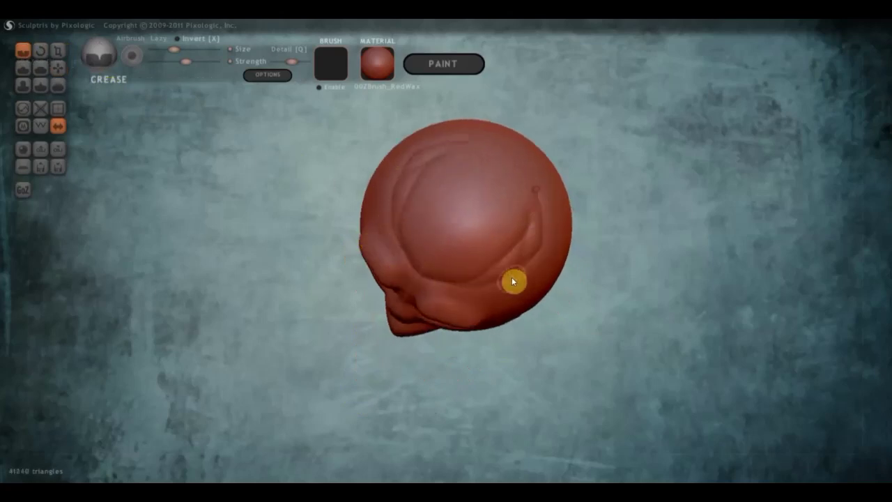
right_click_drag(513, 250, 456, 202)
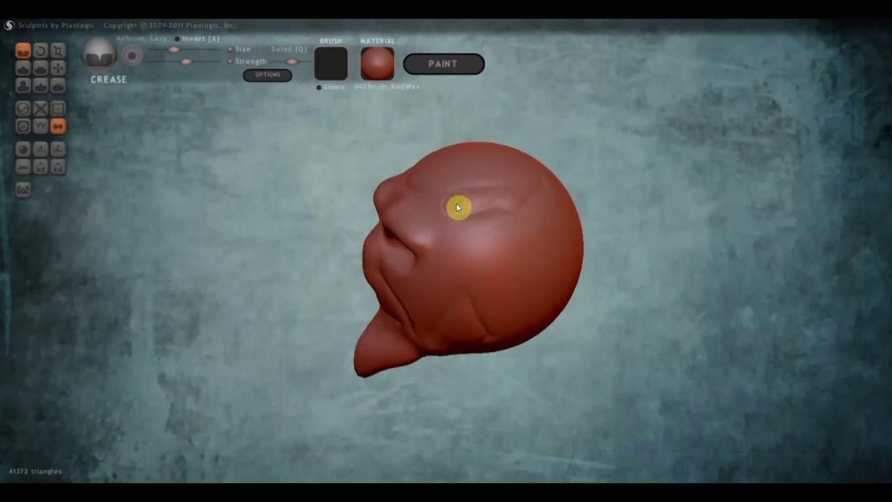
Draw raised ridges across the top of the skull
left_click(23, 67)
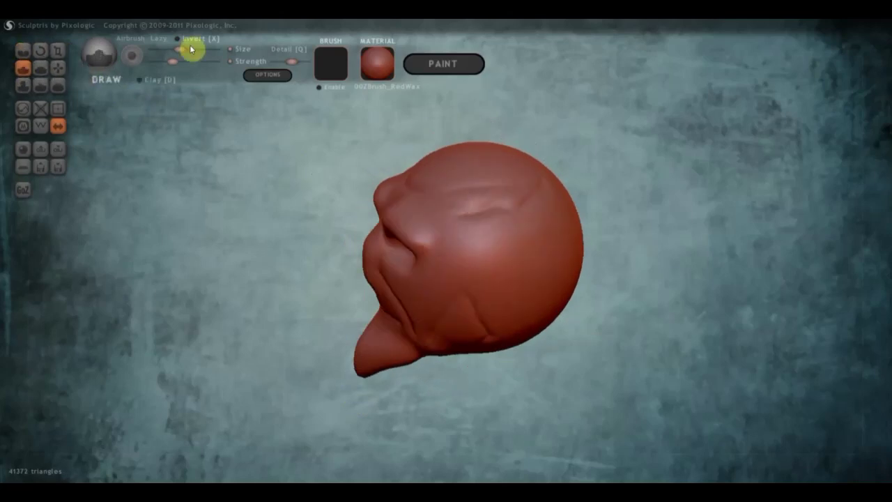
right_click_drag(460, 199, 467, 198)
left_click_drag(468, 198, 450, 182)
mouse_move(466, 211)
left_mouse_down()
mouse_move(483, 177)
mouse_move(471, 177)
left_mouse_up()
right_click_drag(484, 205, 565, 158)
left_click(58, 68)
scroll(318, 165, "up", 2)
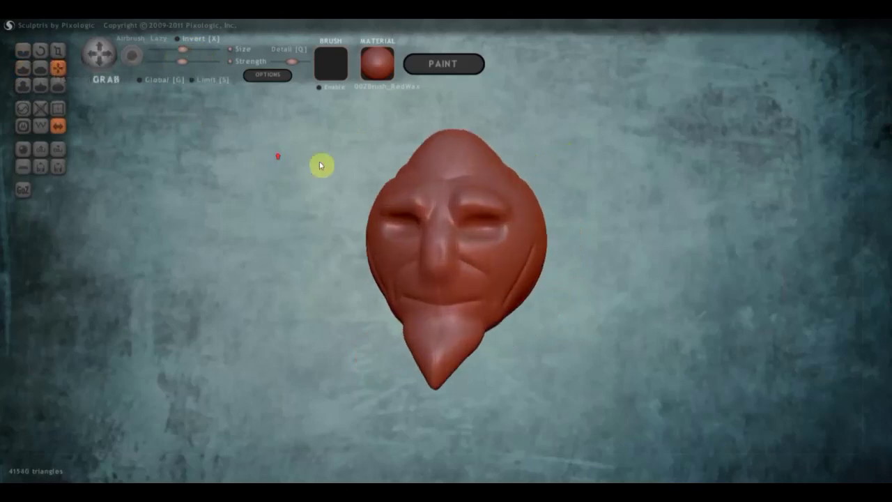
Grab the top of the head upward into a rounded crown
right_click_drag(318, 165, 411, 174)
mouse_move(423, 156)
left_mouse_down()
mouse_move(402, 156)
mouse_move(426, 144)
left_mouse_up()
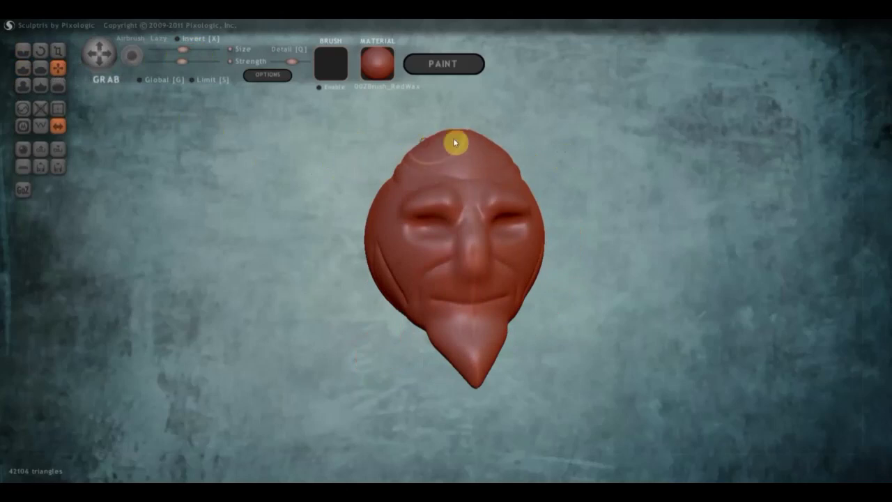
right_click_drag(461, 140, 446, 151)
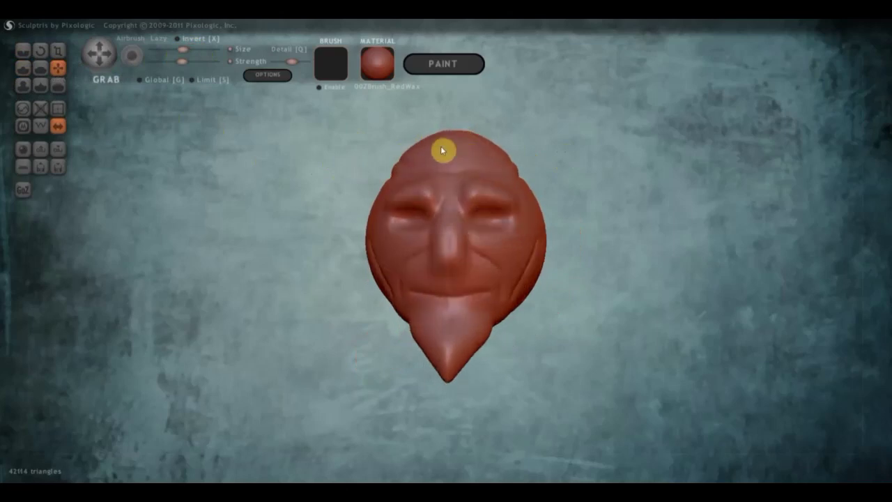
Pull the mouth region deeper from a three-quarter view
right_click_drag(457, 209, 388, 214)
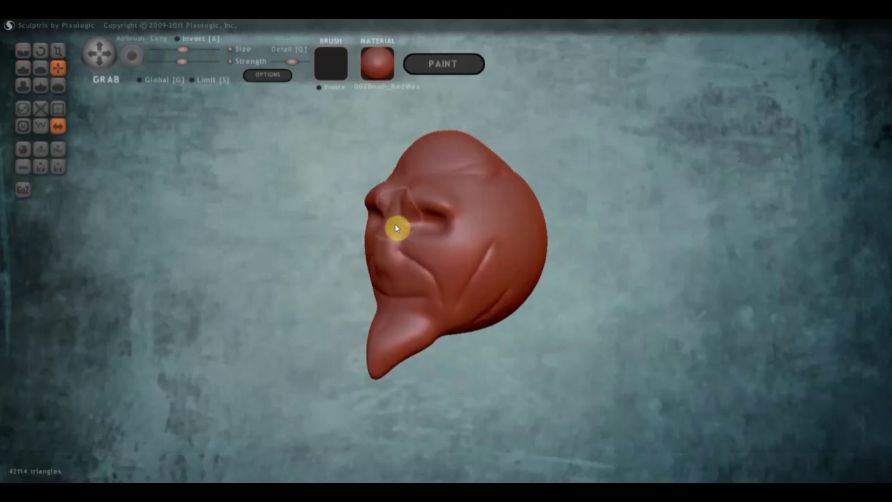
right_click_drag(409, 299, 388, 294)
left_click_drag(388, 294, 388, 301)
right_click_drag(388, 301, 454, 295)
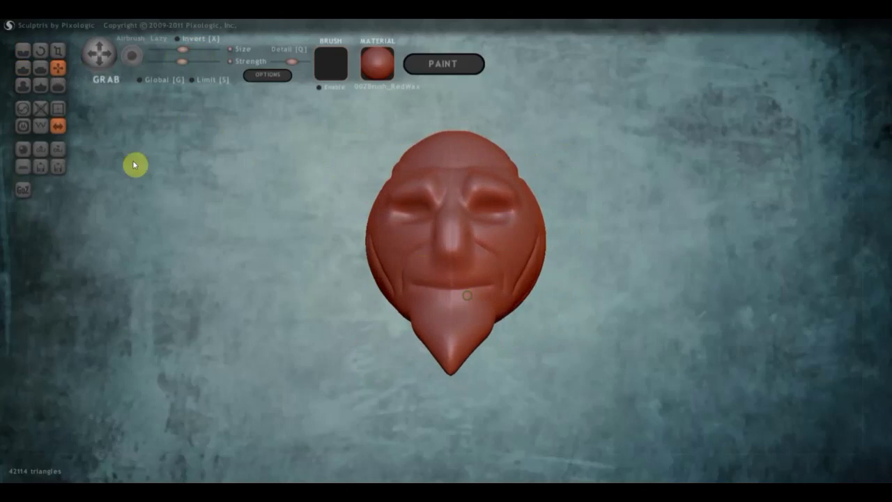
left_click(23, 68)
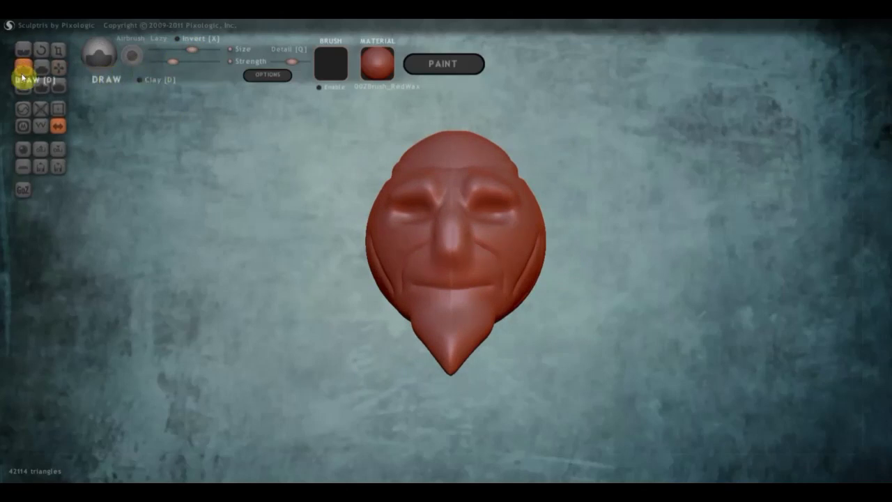
Zoom in, shrink the brush, and draw a horizontal mouth groove with a raised lower lip
scroll(408, 274, "up", 2)
scroll(408, 274, "up", 3)
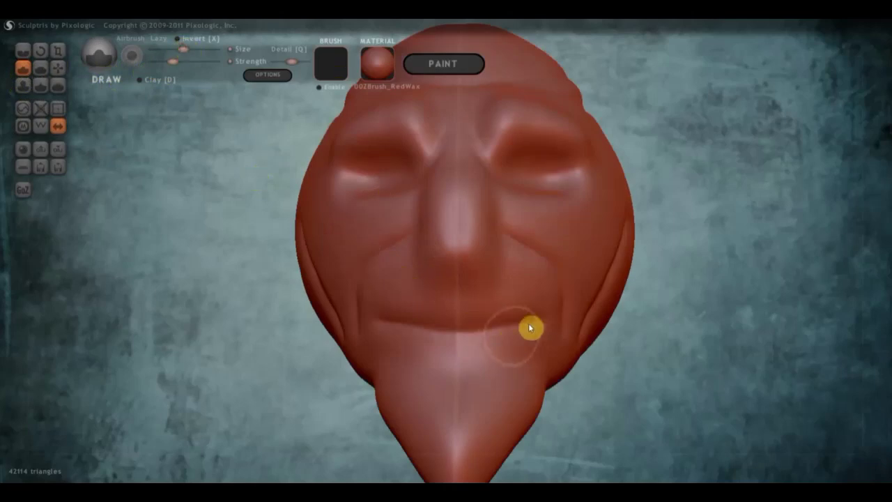
left_click_drag(190, 52, 179, 51)
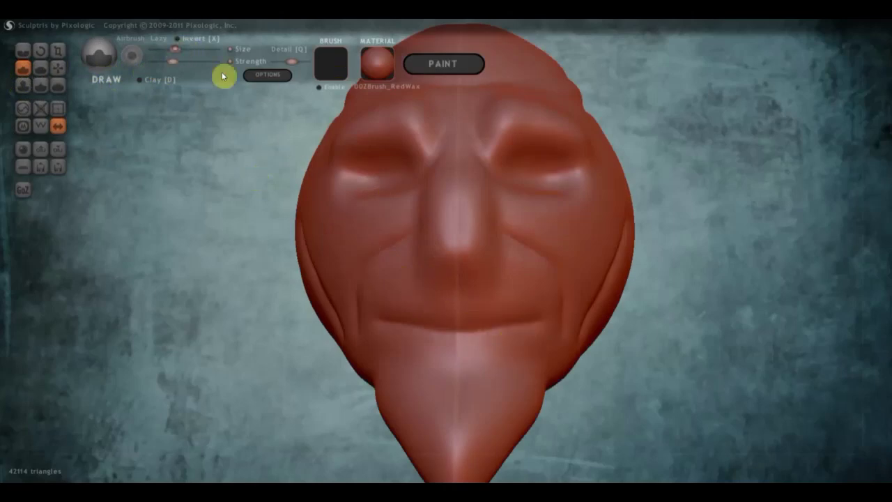
mouse_move(541, 335)
left_mouse_down()
mouse_move(381, 341)
mouse_move(534, 337)
mouse_move(433, 343)
mouse_move(358, 330)
mouse_move(546, 340)
mouse_move(476, 339)
left_mouse_up()
mouse_move(476, 339)
right_mouse_down()
mouse_move(340, 333)
mouse_move(401, 327)
right_mouse_up()
Zoom out and grab the lower lip upward, then view the face from the front
left_click(58, 67)
scroll(401, 328, "down", 2)
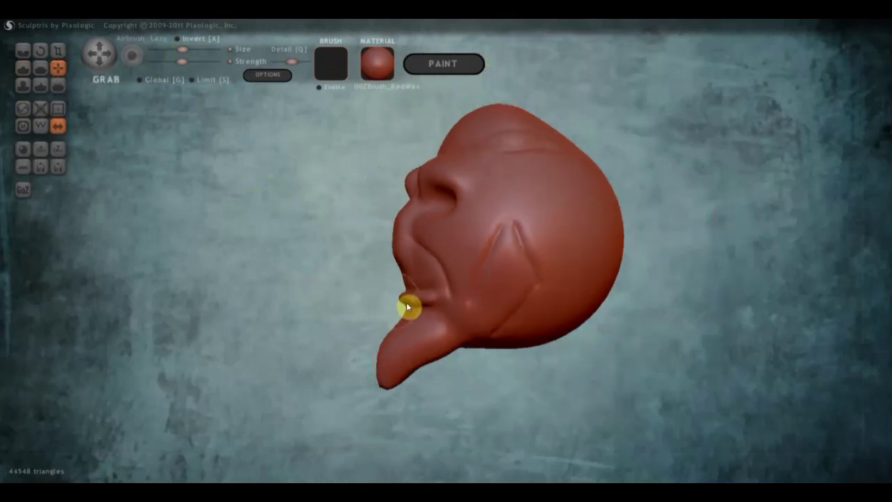
left_click_drag(401, 301, 407, 278)
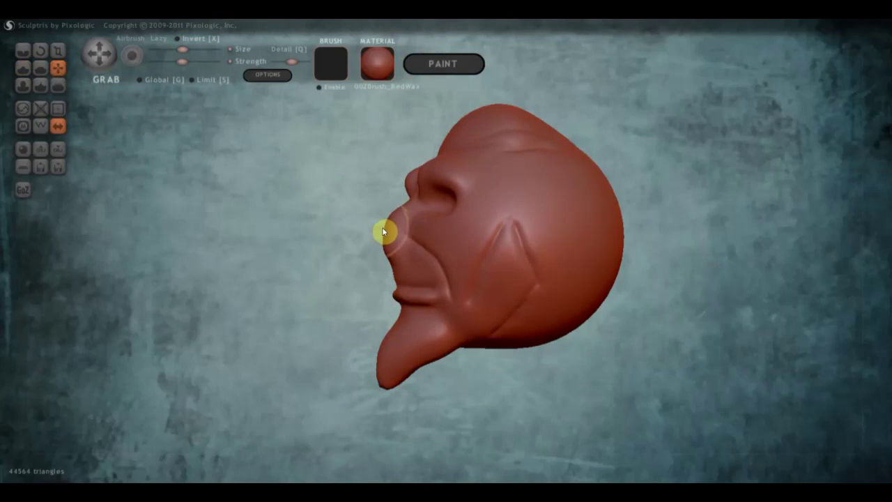
mouse_move(384, 233)
right_mouse_down()
mouse_move(523, 238)
mouse_move(445, 228)
mouse_move(414, 241)
right_mouse_up()
Zoom in and flatten the cheek beside the nose and below the left eye
left_click(40, 68)
scroll(271, 209, "up", 2)
scroll(418, 244, "up", 2)
right_click_drag(417, 244, 437, 253)
left_click_drag(407, 260, 390, 265)
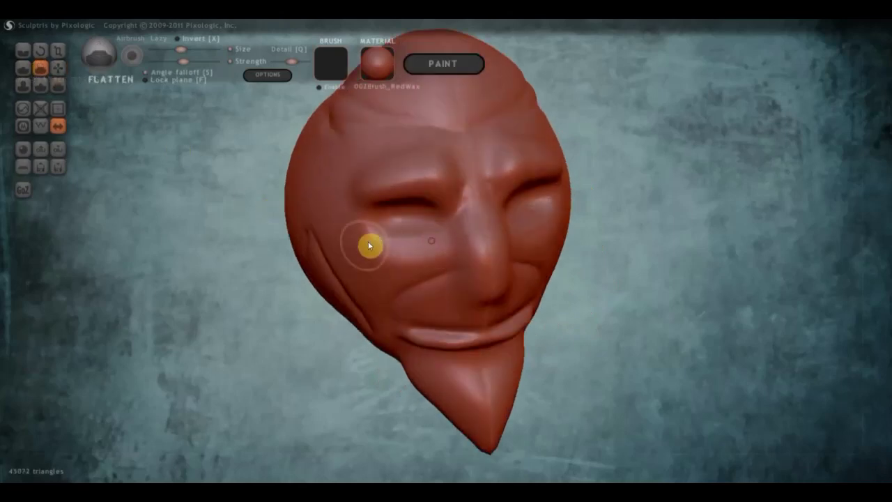
left_click_drag(369, 244, 384, 269)
right_click_drag(421, 257, 376, 219)
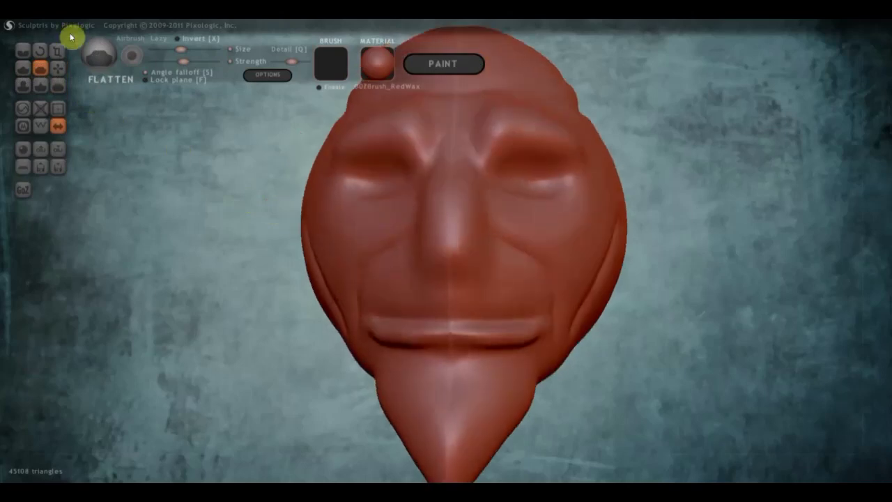
left_click(23, 68)
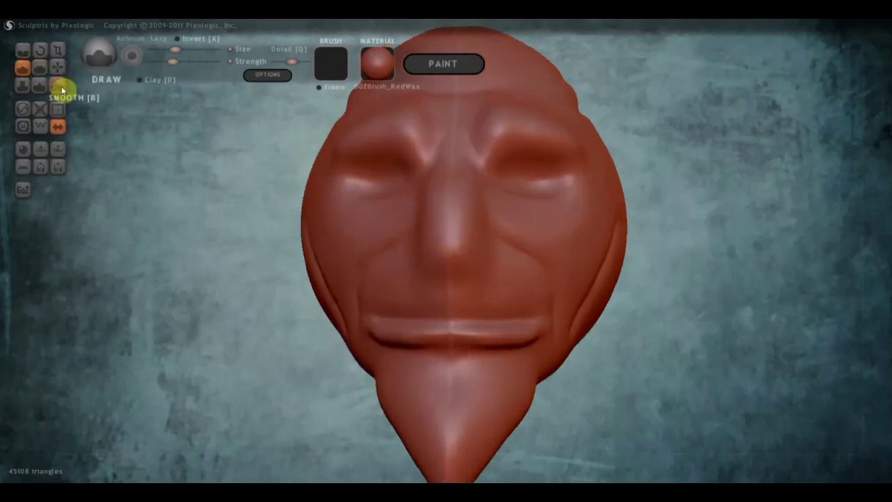
Readjust the brush size and undo the jagged stroke on the beard
left_click_drag(174, 49, 167, 49)
right_click_drag(348, 188, 427, 225)
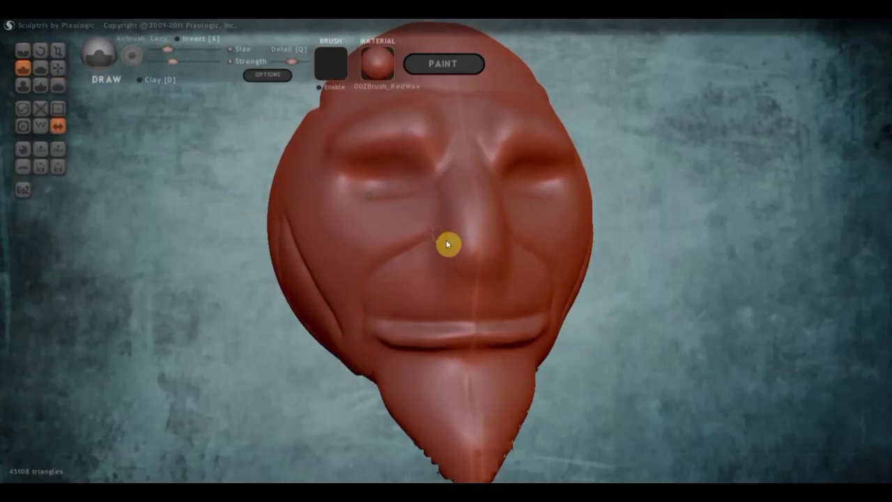
left_click_drag(167, 49, 175, 50)
key("ctrl+z")
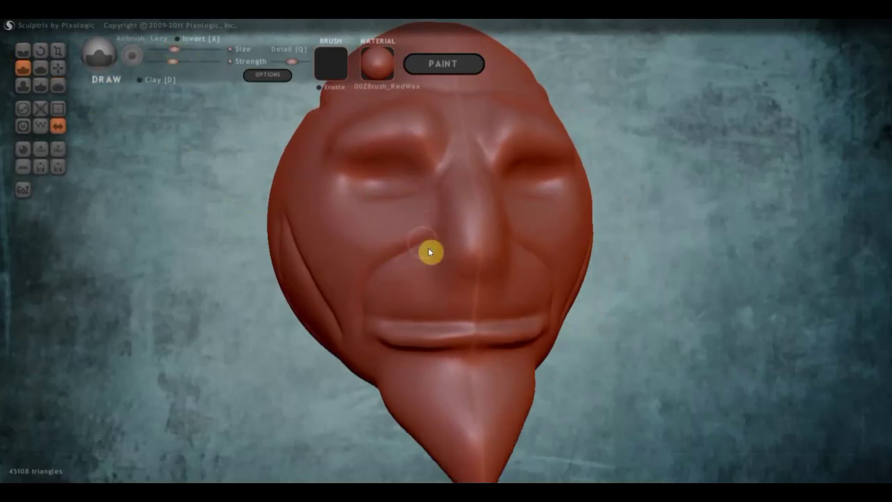
Extend the nose tip toward the upper lip and build up the nostril wings
mouse_move(483, 272)
left_mouse_down()
mouse_move(464, 261)
mouse_move(484, 281)
mouse_move(464, 279)
mouse_move(476, 291)
left_mouse_up()
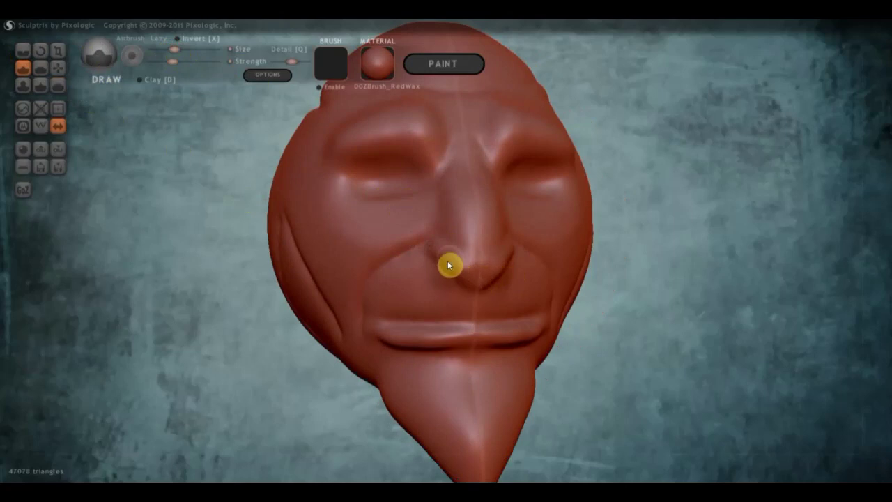
mouse_move(441, 259)
left_mouse_down()
mouse_move(427, 252)
mouse_move(457, 278)
left_mouse_up()
mouse_move(470, 278)
right_mouse_down()
mouse_move(368, 277)
mouse_move(404, 275)
right_mouse_up()
mouse_move(392, 258)
left_mouse_down()
mouse_move(417, 271)
mouse_move(462, 253)
mouse_move(425, 274)
left_mouse_up()
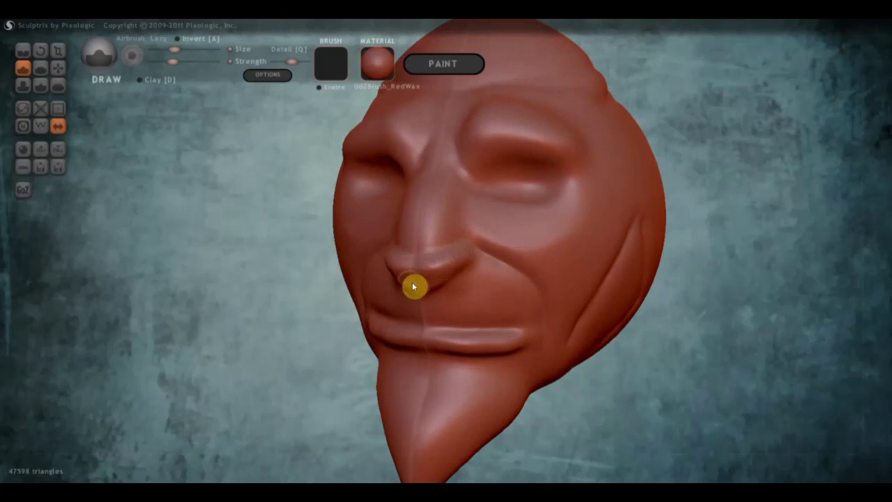
right_click_drag(425, 298, 321, 291)
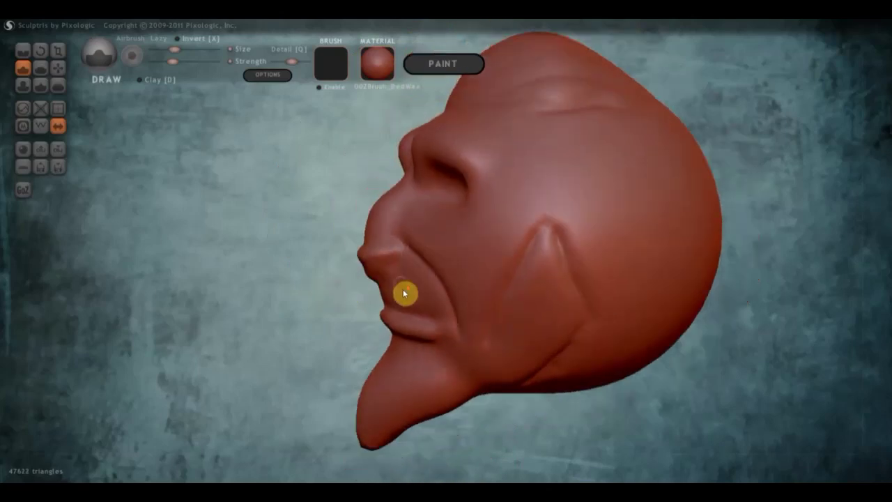
right_click_drag(448, 295, 548, 293)
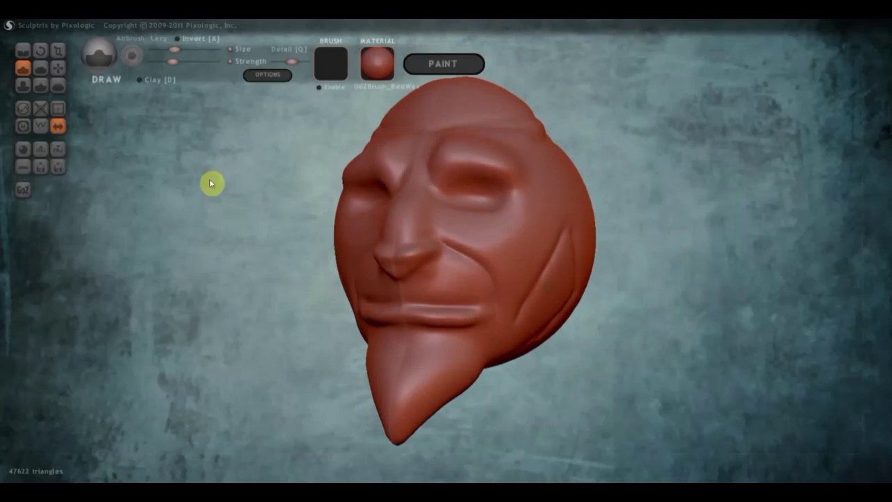
Carve fine Crease lines at the mouth corner above the beard, checking the head's sides
left_click(23, 56)
mouse_move(402, 328)
right_mouse_down()
mouse_move(405, 344)
mouse_move(411, 336)
right_mouse_up()
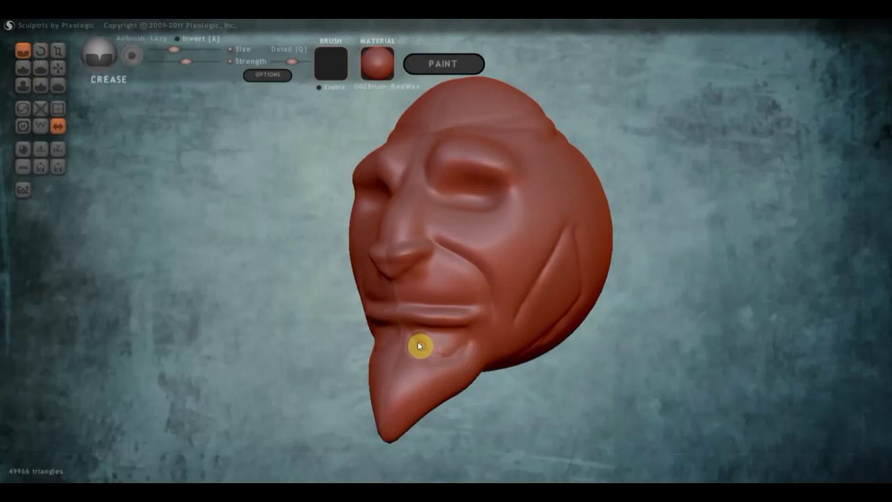
mouse_move(472, 351)
right_mouse_down()
mouse_move(492, 336)
mouse_move(464, 324)
mouse_move(456, 280)
mouse_move(513, 302)
right_mouse_up()
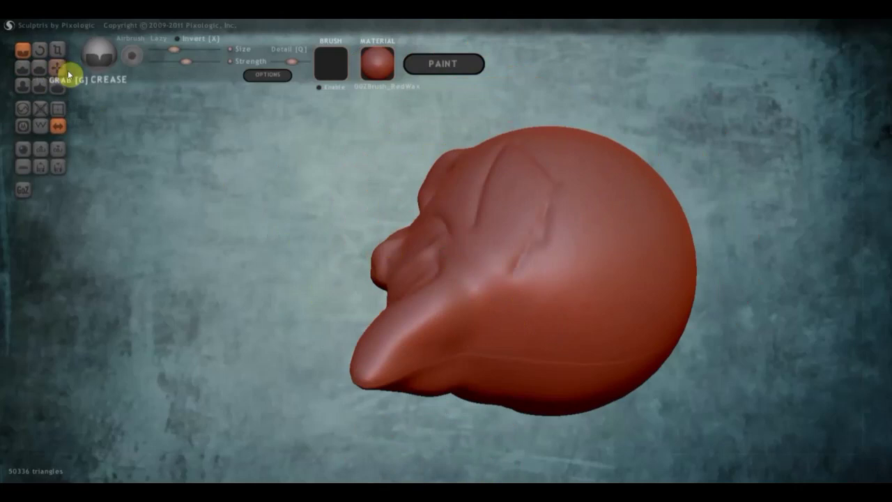
left_click(43, 68)
Flatten a patch on the side of the head
scroll(509, 366, "down", 3)
scroll(503, 316, "down", 2)
mouse_move(484, 288)
left_mouse_down()
mouse_move(512, 259)
mouse_move(496, 279)
left_mouse_up()
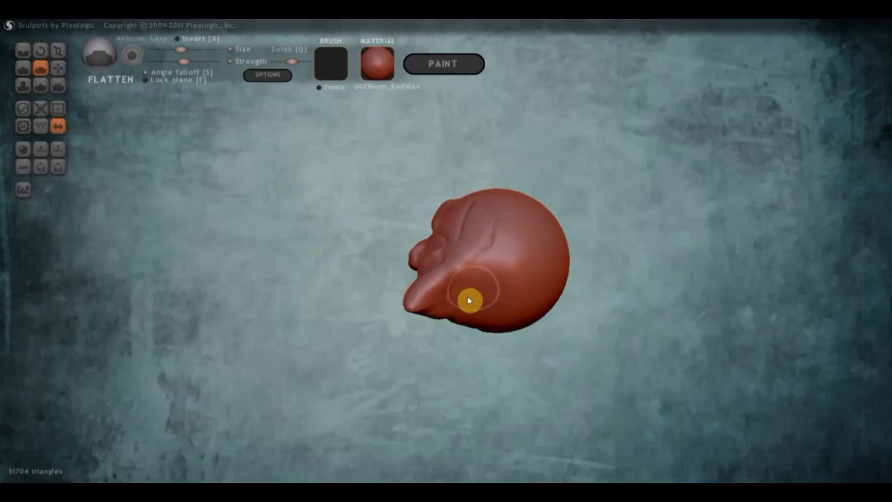
mouse_move(453, 342)
left_mouse_down()
mouse_move(472, 367)
mouse_move(584, 370)
left_mouse_up()
scroll(506, 327, "up", 2)
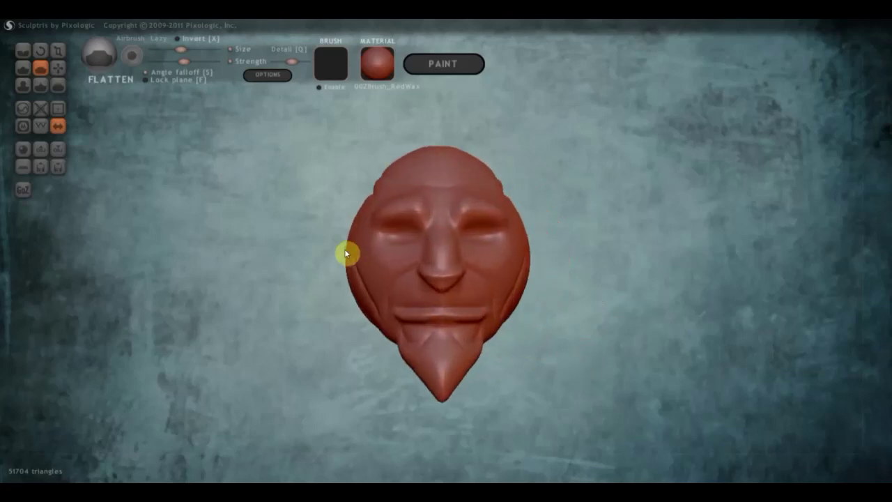
With Grab, pull the cheek edge, brow and back of the head outward into a rounded dome
left_click(58, 68)
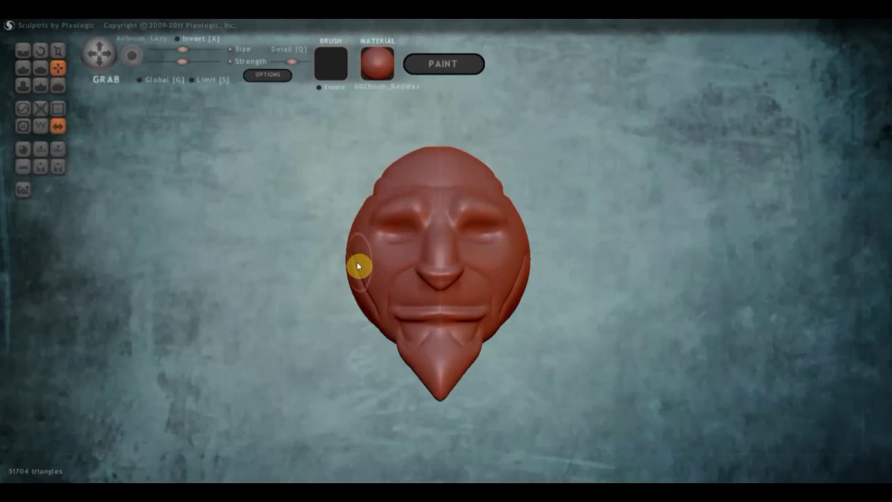
mouse_move(366, 264)
left_mouse_down()
mouse_move(361, 293)
mouse_move(358, 255)
left_mouse_up()
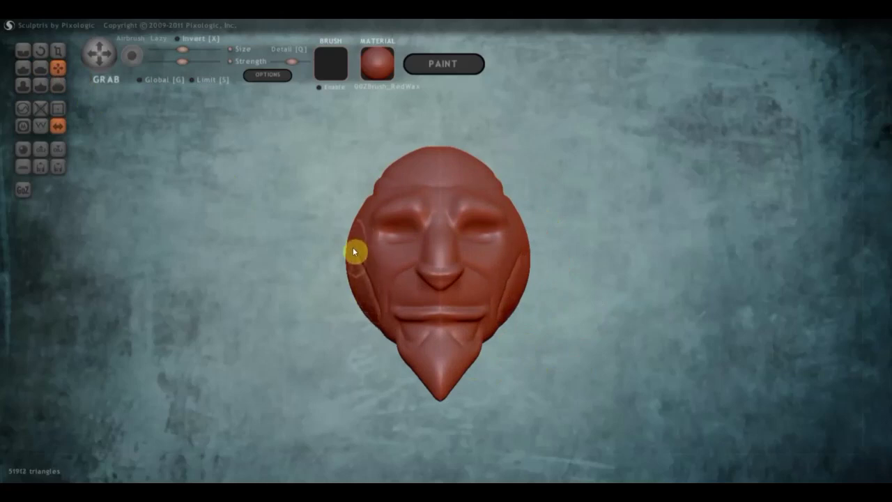
mouse_move(466, 300)
right_mouse_down()
mouse_move(396, 304)
mouse_move(407, 243)
right_mouse_up()
mouse_move(422, 212)
left_mouse_down()
mouse_move(416, 200)
mouse_move(432, 216)
mouse_move(403, 261)
left_mouse_up()
right_click_drag(434, 269, 311, 274)
right_click_drag(414, 277, 464, 293)
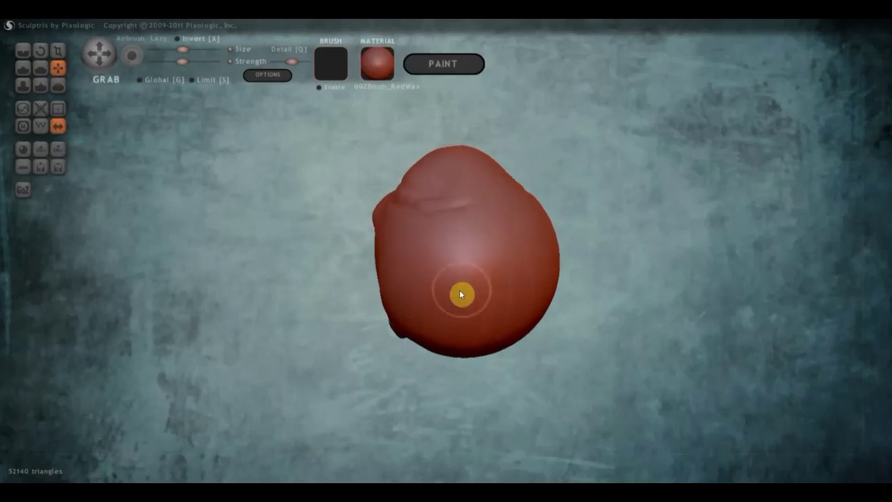
scroll(456, 287, "down", 3)
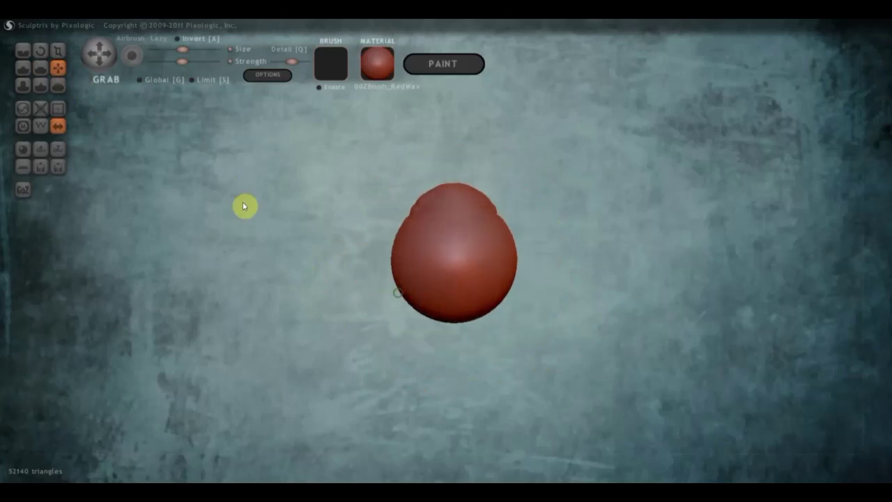
Add clay with the Draw brush over the lower head and its lower right side
left_click(23, 68)
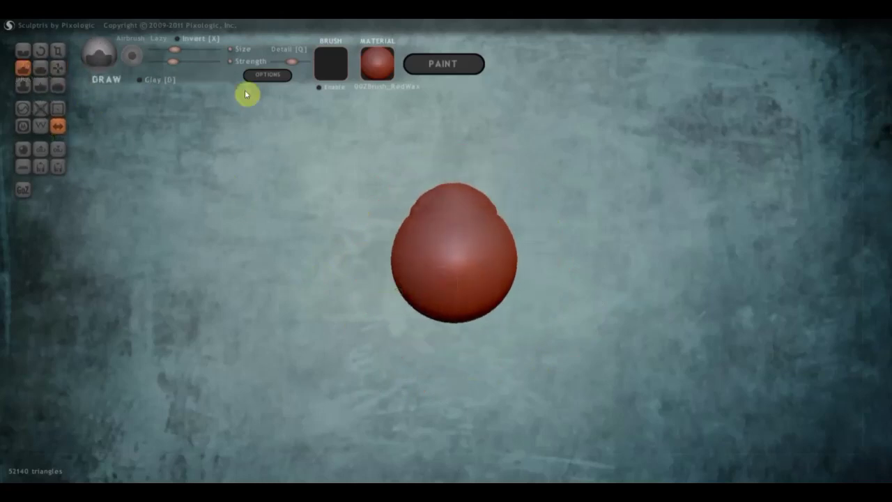
mouse_move(488, 287)
left_mouse_down()
mouse_move(412, 294)
mouse_move(503, 280)
left_mouse_up()
mouse_move(416, 304)
left_mouse_down()
mouse_move(480, 309)
mouse_move(513, 265)
mouse_move(410, 302)
mouse_move(547, 311)
mouse_move(492, 299)
left_mouse_up()
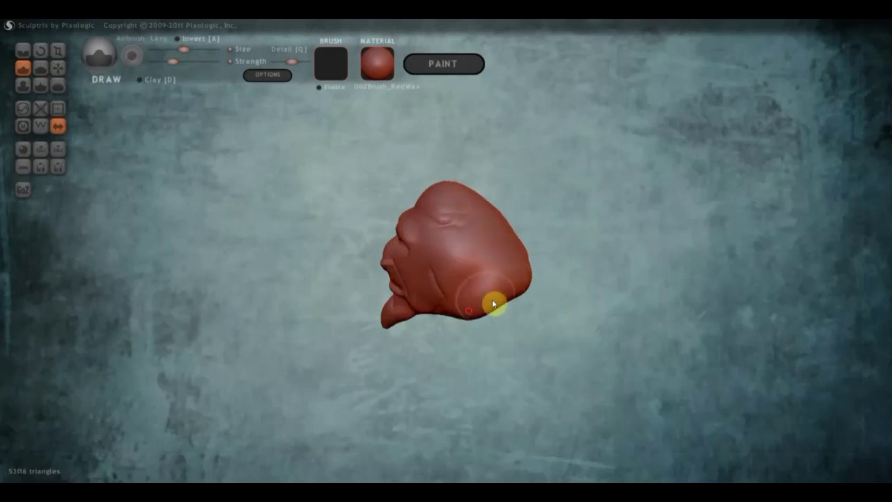
left_click_drag(535, 261, 486, 241)
mouse_move(518, 299)
left_mouse_down()
mouse_move(472, 295)
mouse_move(468, 247)
mouse_move(551, 307)
left_mouse_up()
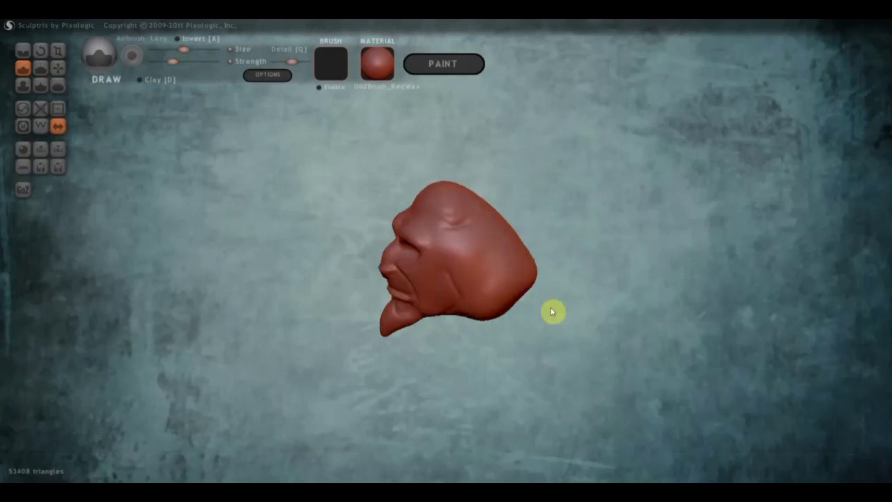
left_click(60, 69)
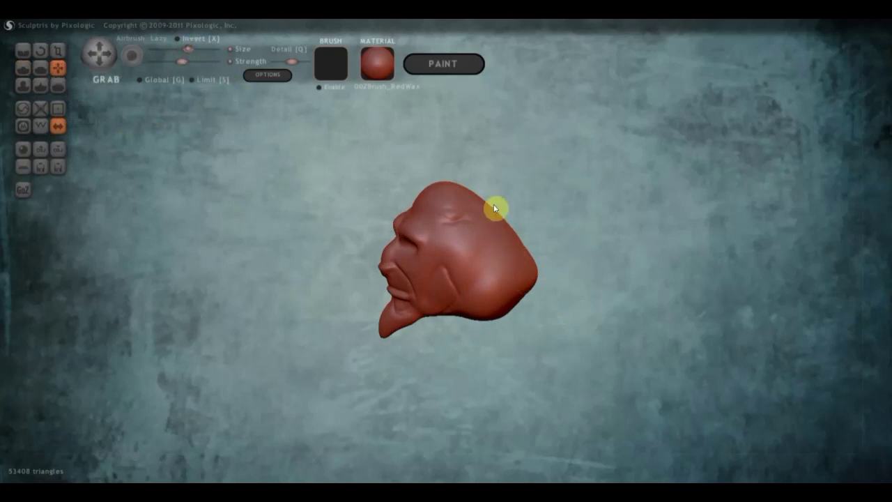
Grab the back and lower back of the head outward and pull the jaw underside down
left_click_drag(519, 249, 539, 244)
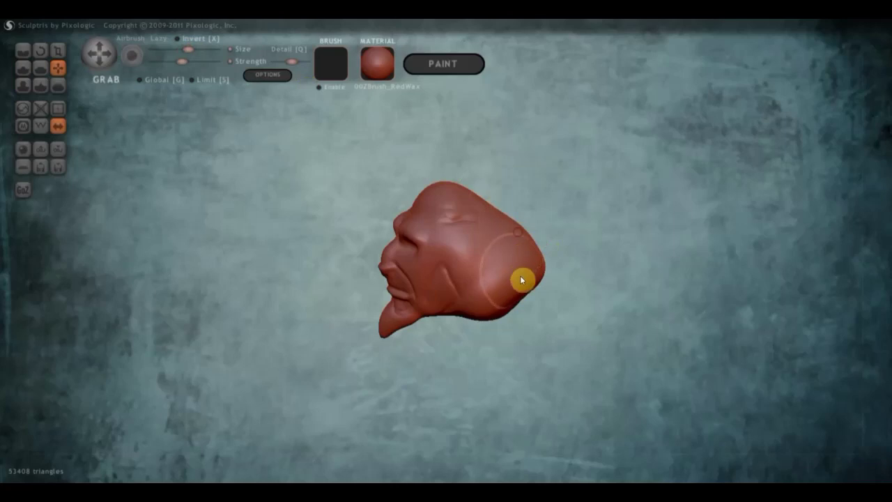
mouse_move(539, 296)
left_mouse_down()
mouse_move(565, 309)
mouse_move(506, 314)
mouse_move(501, 324)
left_mouse_up()
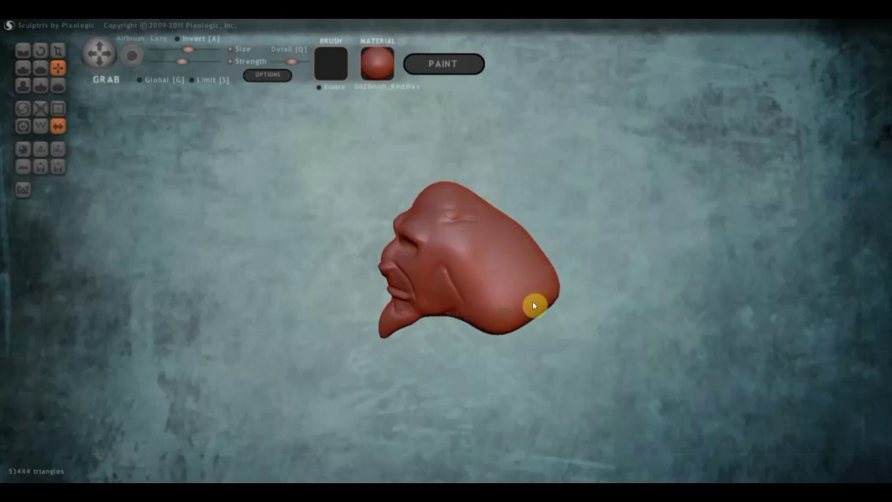
right_click_drag(534, 304, 620, 298)
mouse_move(472, 291)
right_mouse_down()
mouse_move(480, 257)
mouse_move(352, 281)
right_mouse_up()
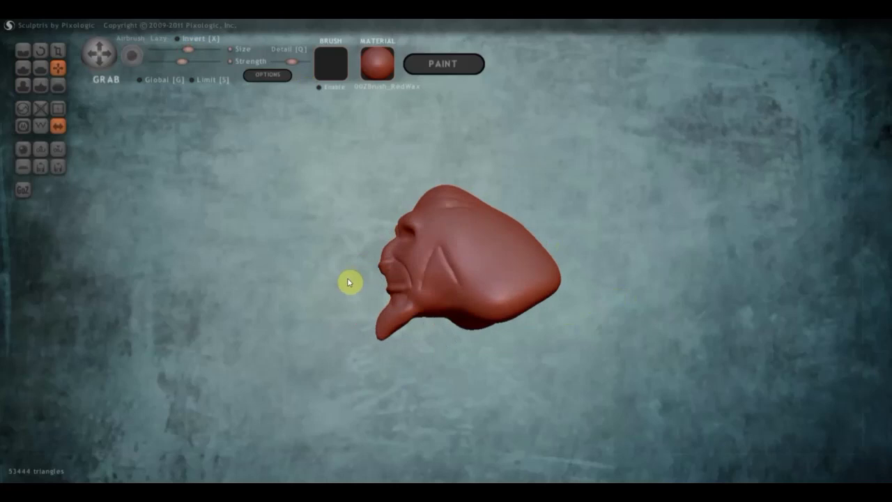
right_click_drag(496, 353, 476, 317)
mouse_move(477, 314)
left_mouse_down()
mouse_move(470, 335)
mouse_move(494, 319)
left_mouse_up()
Pull the lower right side of the head outward and drag the cheek into a crease
right_click_drag(493, 320, 450, 393)
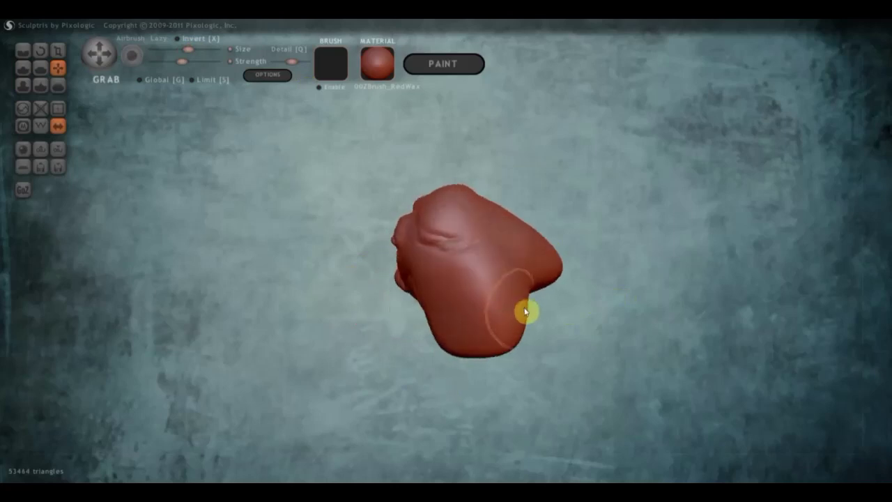
mouse_move(529, 299)
left_mouse_down()
mouse_move(567, 315)
mouse_move(604, 268)
left_mouse_up()
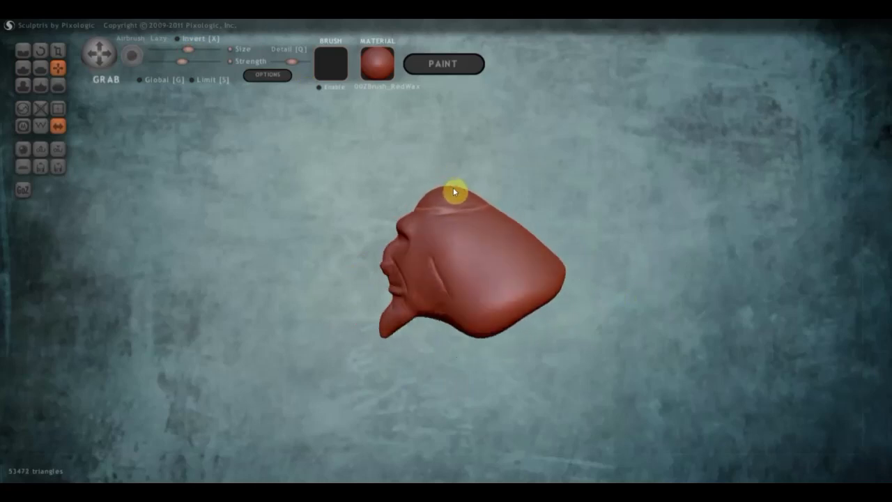
left_click_drag(522, 213, 596, 213)
scroll(530, 257, "up", 3)
scroll(533, 259, "up", 3)
mouse_move(536, 260)
right_mouse_down()
mouse_move(522, 275)
mouse_move(473, 282)
right_mouse_up()
left_click_drag(472, 277, 492, 308)
left_click(23, 68)
Touch up the cheek with Draw, then smooth the temple beside the eye with Flatten
scroll(516, 297, "down", 3)
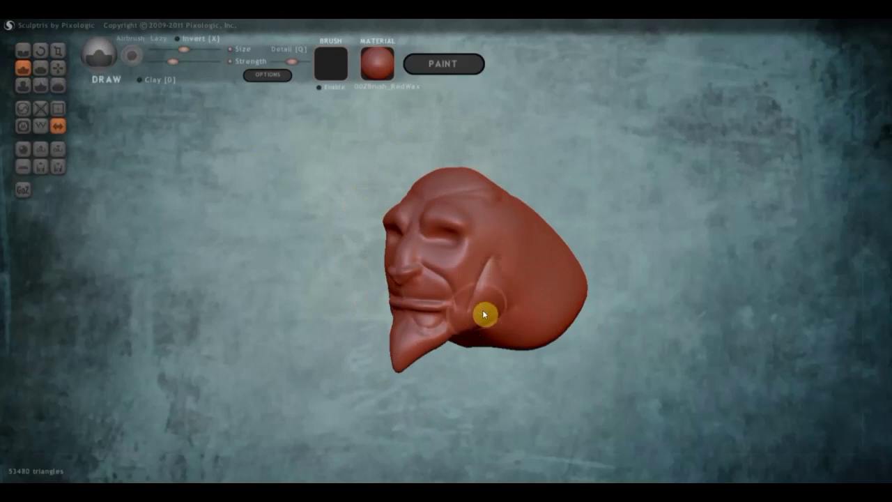
right_click_drag(484, 314, 514, 309)
scroll(498, 291, "up", 2)
scroll(510, 257, "up", 2)
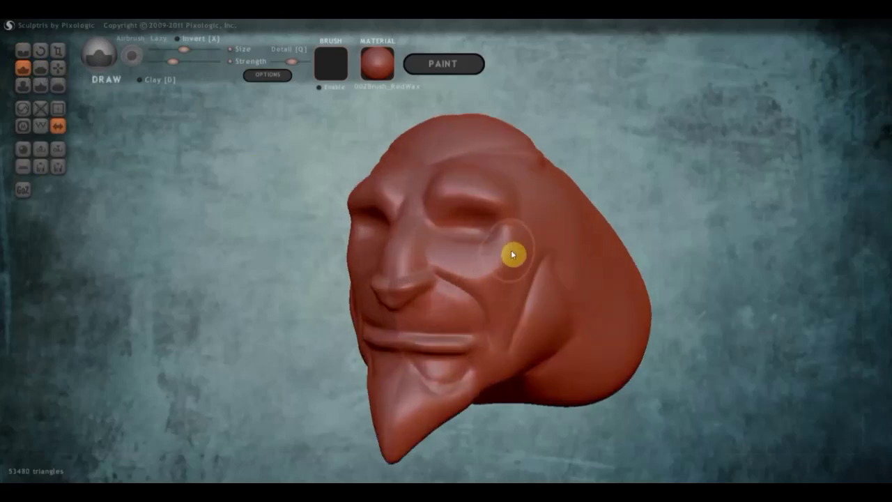
mouse_move(485, 269)
right_mouse_down()
mouse_move(543, 269)
mouse_move(504, 281)
mouse_move(391, 265)
right_mouse_up()
left_click(40, 67)
scroll(437, 213, "down", 2)
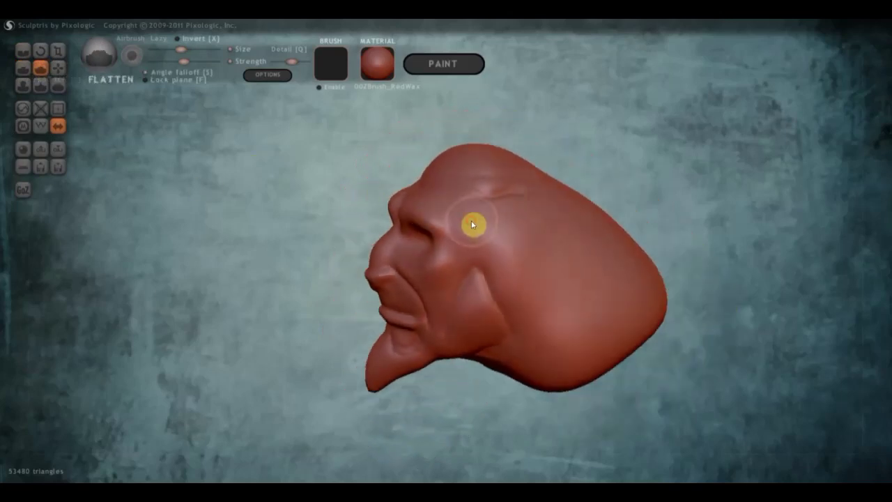
left_click_drag(470, 254, 510, 244)
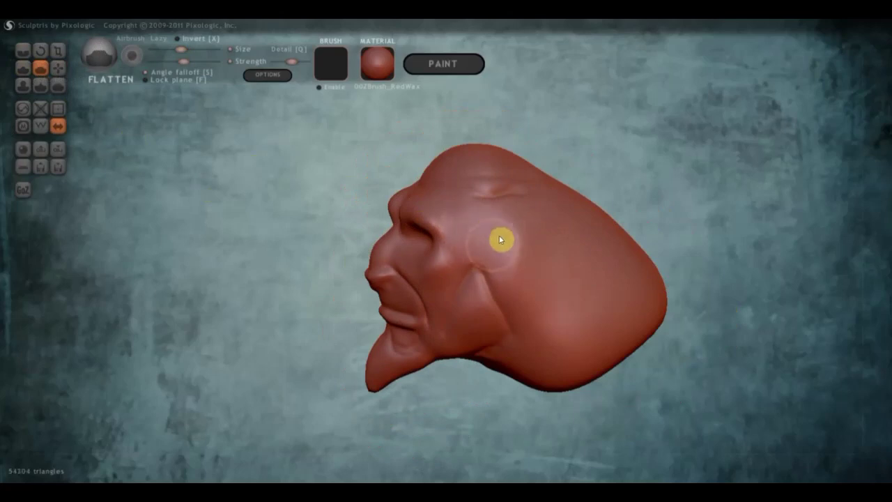
mouse_move(492, 243)
right_mouse_down()
mouse_move(634, 241)
mouse_move(606, 236)
right_mouse_up()
mouse_move(545, 299)
right_mouse_down()
mouse_move(470, 315)
mouse_move(437, 310)
right_mouse_up()
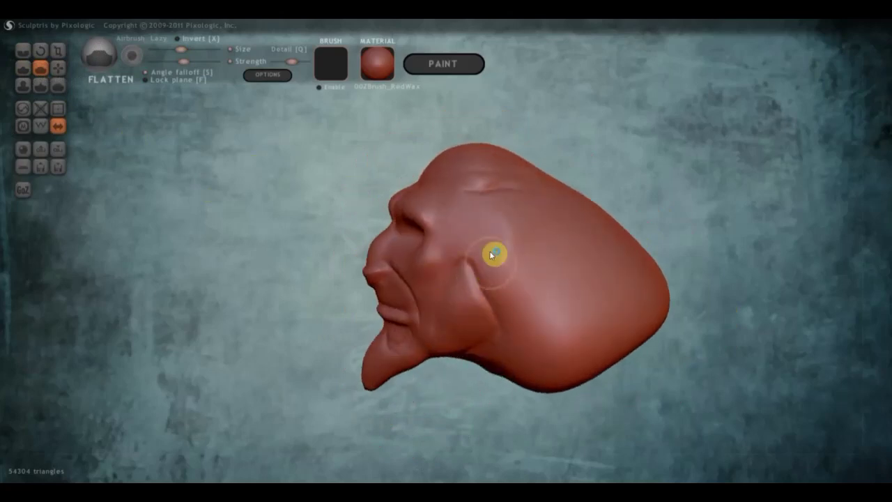
Mask a round temple spot, invert the mask, and raise a bump there with Draw
key("m")
mouse_move(503, 222)
left_mouse_down()
mouse_move(486, 215)
mouse_move(492, 225)
left_mouse_up()
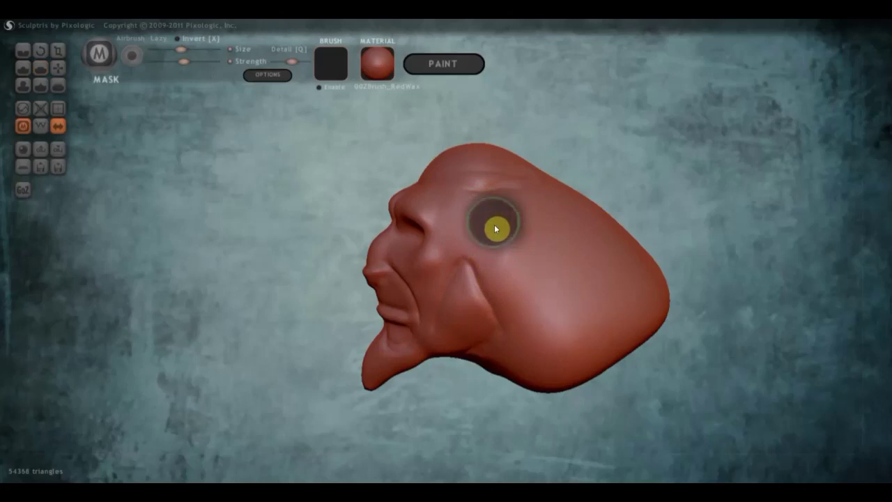
right_click_drag(592, 229, 596, 228)
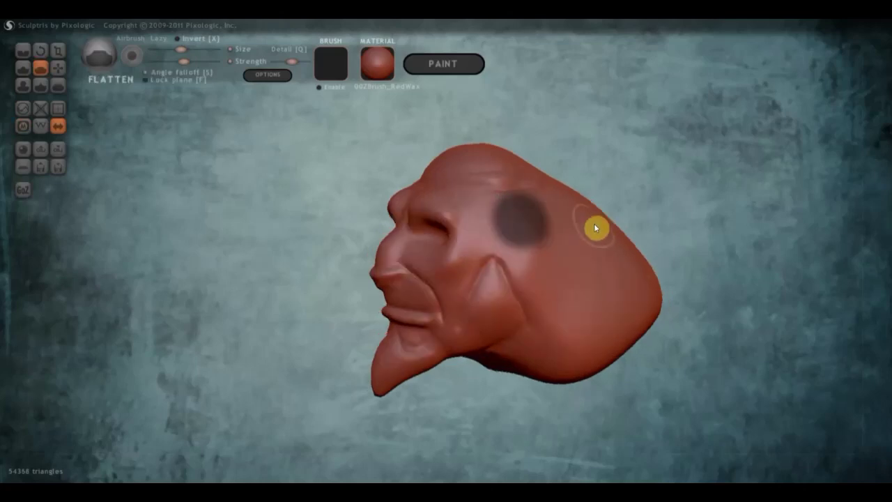
left_click(594, 223, "ctrl")
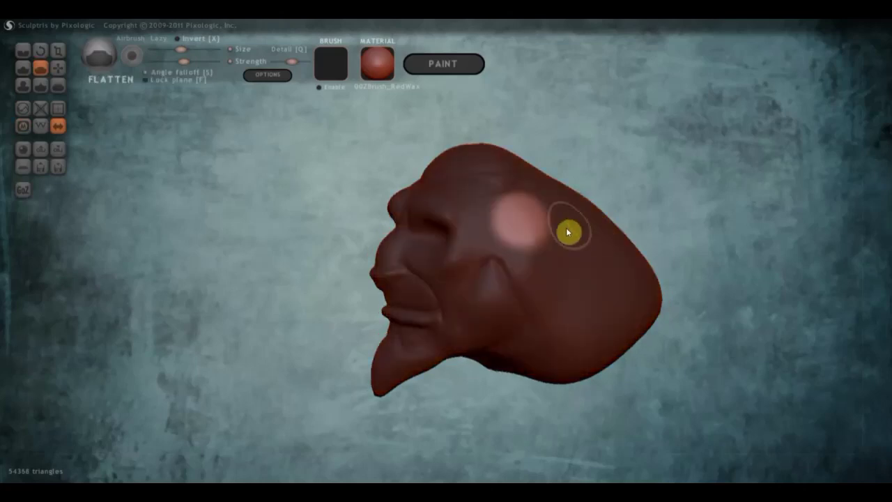
left_click(23, 70)
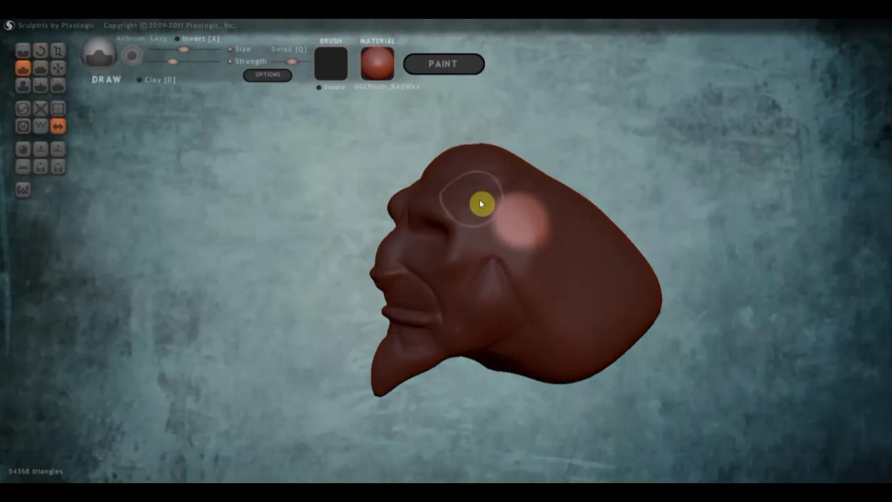
mouse_move(524, 233)
left_mouse_down()
mouse_move(533, 207)
mouse_move(520, 199)
left_mouse_up()
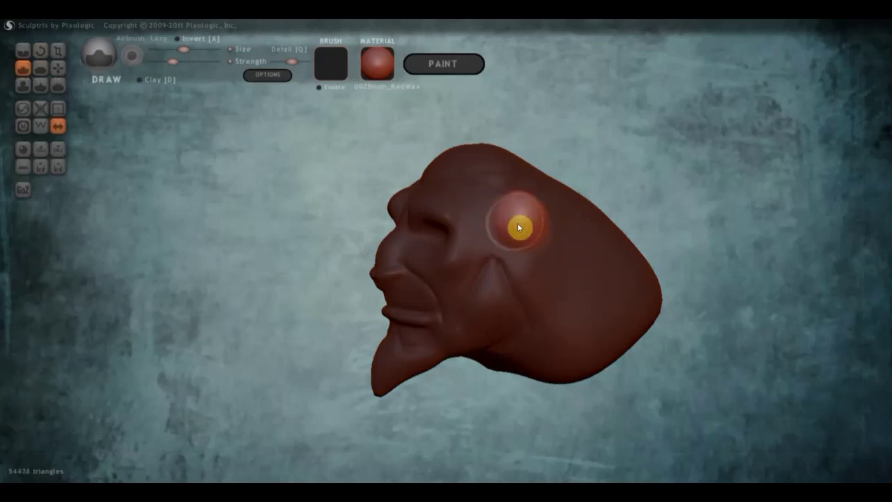
Use Grab to pull the temple bump upward into a tall, curved horn
left_click(59, 68)
mouse_move(513, 217)
left_mouse_down()
mouse_move(555, 199)
mouse_move(555, 160)
mouse_move(545, 169)
mouse_move(496, 131)
mouse_move(448, 127)
mouse_move(486, 144)
mouse_move(454, 119)
mouse_move(462, 92)
left_mouse_up()
left_click_drag(498, 121, 504, 144)
mouse_move(571, 174)
left_mouse_down()
mouse_move(627, 230)
mouse_move(643, 214)
mouse_move(540, 251)
mouse_move(466, 203)
mouse_move(383, 257)
mouse_move(647, 225)
left_mouse_up()
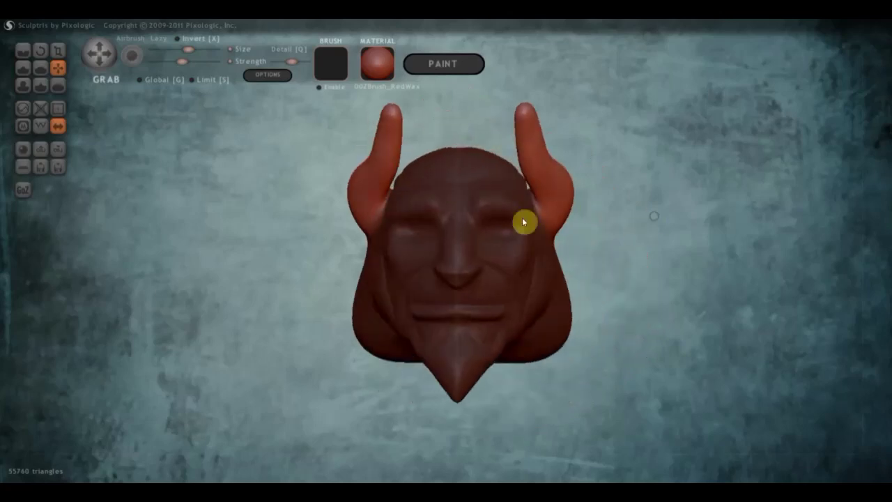
Clear the mask and pull both symmetric horns slightly outward
left_click(648, 187)
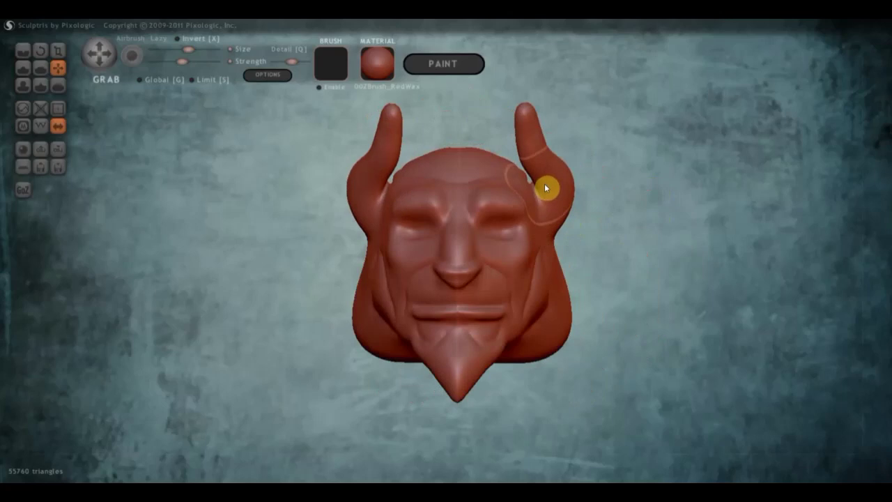
left_click_drag(609, 221, 582, 209)
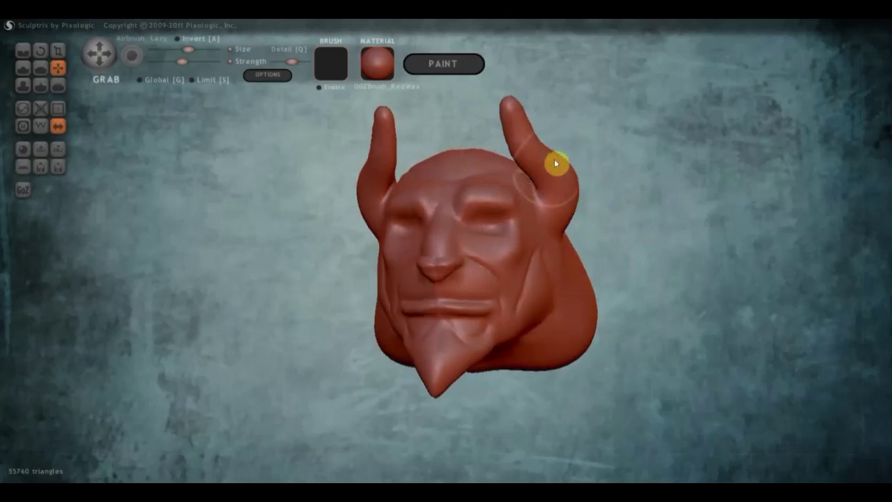
left_click_drag(558, 163, 611, 183)
mouse_move(601, 249)
left_mouse_down()
mouse_move(492, 271)
mouse_move(505, 266)
left_mouse_up()
scroll(230, 176, "down", 3)
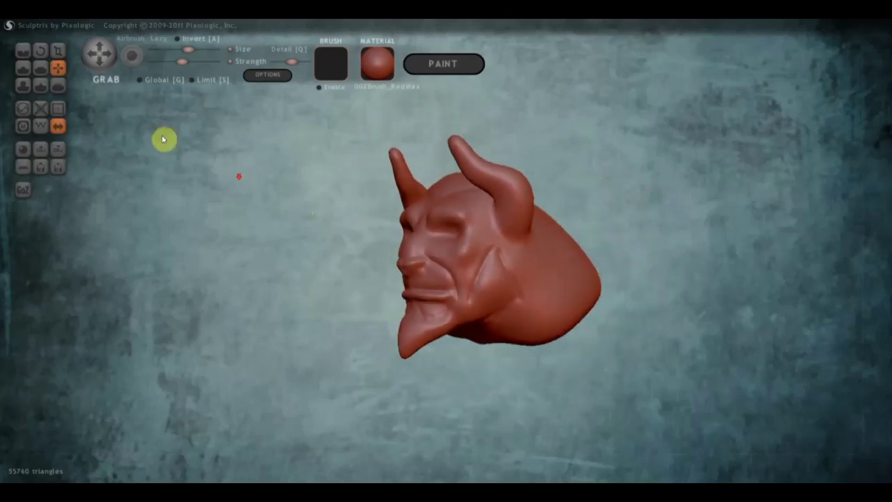
Inflate a flared, muscular band of volume around the lower neck
left_click(23, 66)
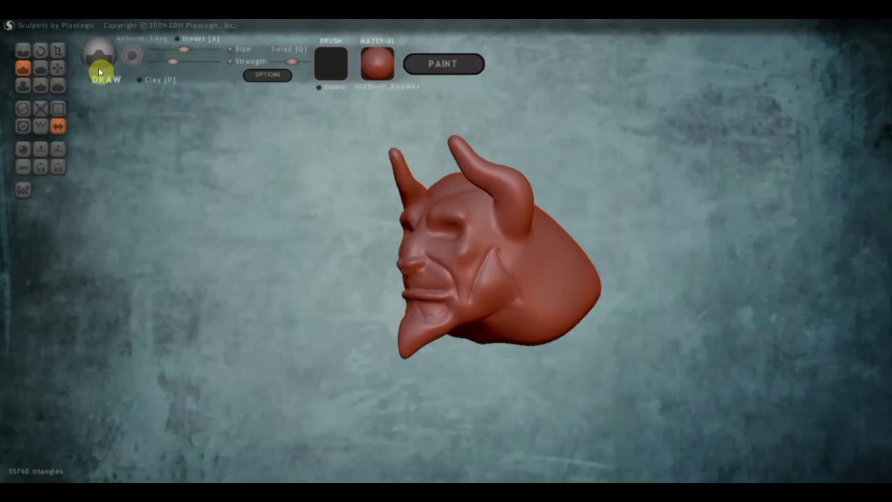
key("c")
mouse_move(577, 307)
left_mouse_down()
mouse_move(562, 325)
mouse_move(488, 359)
left_mouse_up()
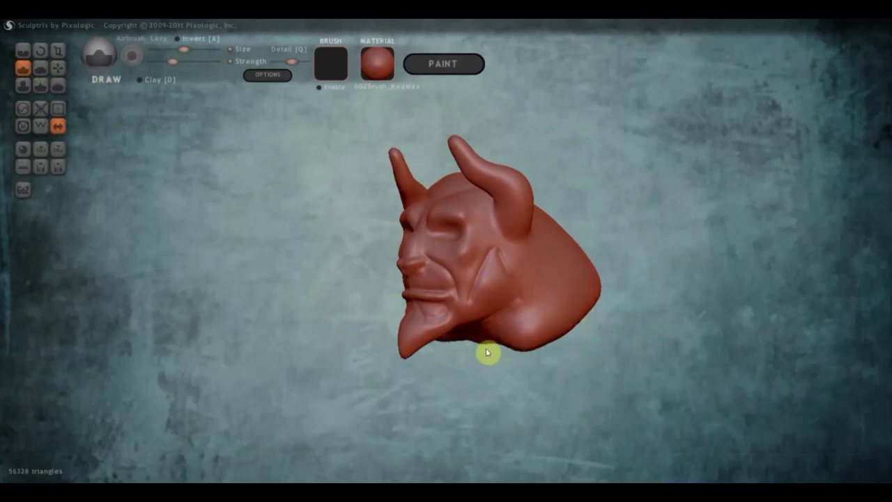
right_click_drag(504, 332, 530, 321)
mouse_move(453, 357)
left_mouse_down()
mouse_move(531, 328)
mouse_move(442, 358)
left_mouse_up()
mouse_move(442, 358)
right_mouse_down()
mouse_move(472, 366)
mouse_move(548, 335)
right_mouse_up()
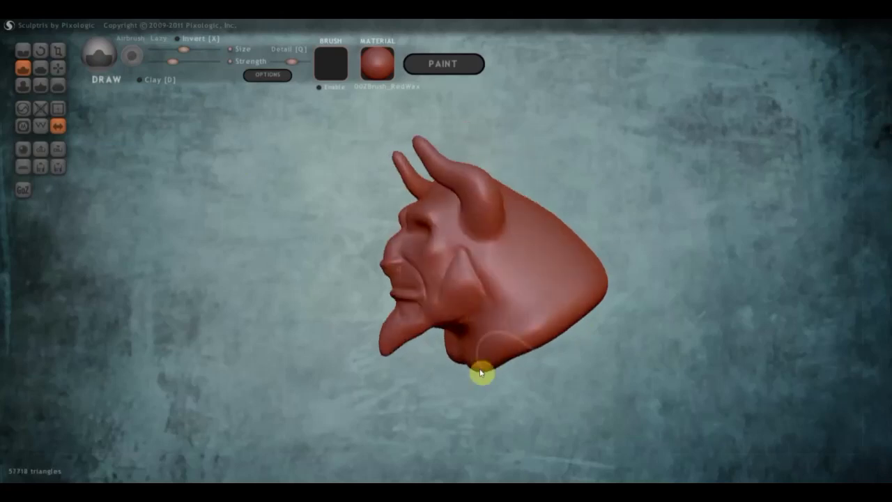
left_click_drag(591, 271, 532, 354)
right_click_drag(532, 354, 526, 359)
mouse_move(535, 354)
left_mouse_down()
mouse_move(575, 308)
mouse_move(410, 428)
mouse_move(498, 392)
mouse_move(442, 404)
left_mouse_up()
Reshape the lower cheek, jaw, ear and back of the head with extra clay
mouse_move(442, 404)
right_mouse_down()
mouse_move(601, 323)
mouse_move(593, 296)
right_mouse_up()
mouse_move(577, 326)
right_mouse_down()
mouse_move(533, 280)
mouse_move(545, 271)
right_mouse_up()
mouse_move(508, 281)
left_mouse_down()
mouse_move(482, 293)
mouse_move(477, 318)
left_mouse_up()
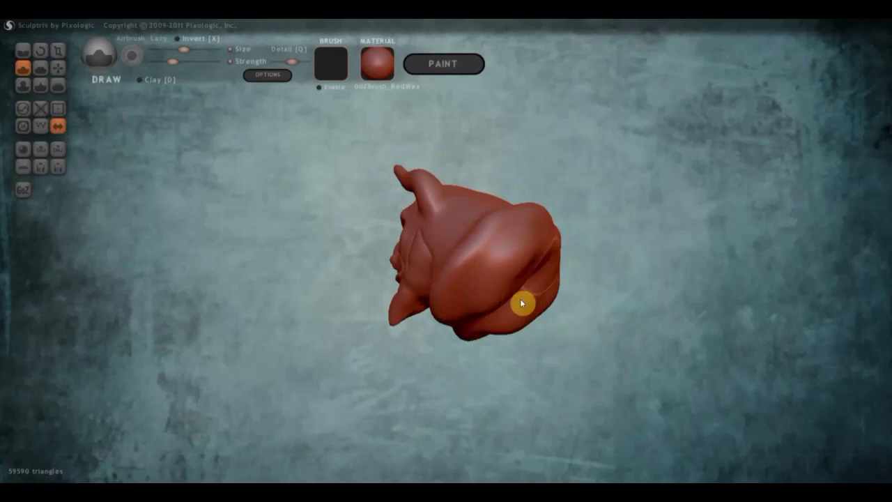
mouse_move(531, 292)
left_mouse_down()
mouse_move(543, 263)
mouse_move(480, 325)
mouse_move(486, 344)
mouse_move(454, 315)
mouse_move(498, 274)
mouse_move(551, 285)
left_mouse_up()
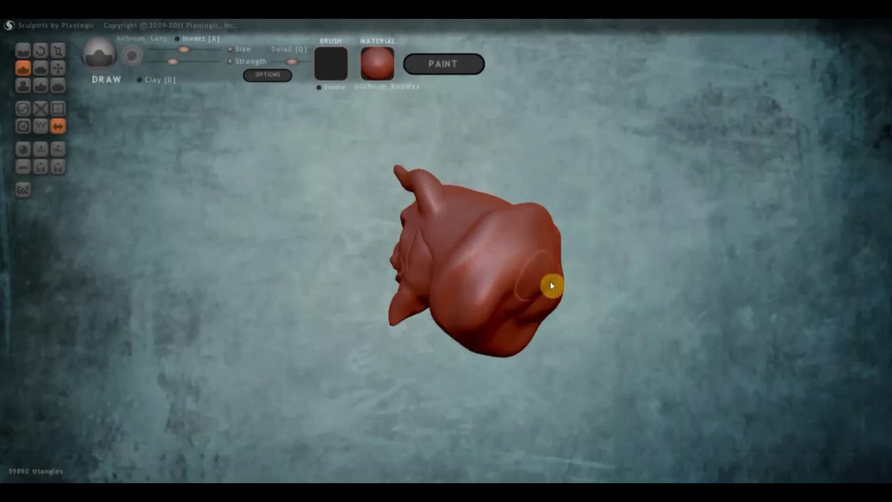
mouse_move(508, 340)
right_mouse_down()
mouse_move(458, 321)
mouse_move(474, 311)
right_mouse_up()
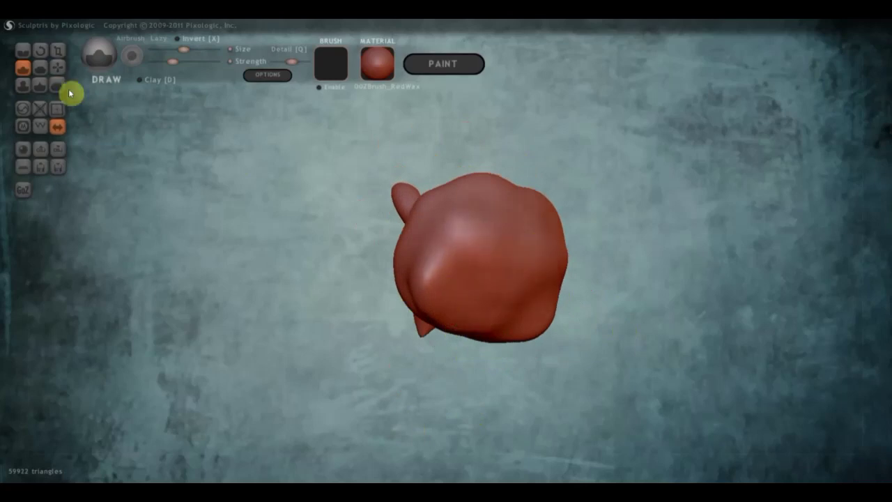
left_click(40, 68)
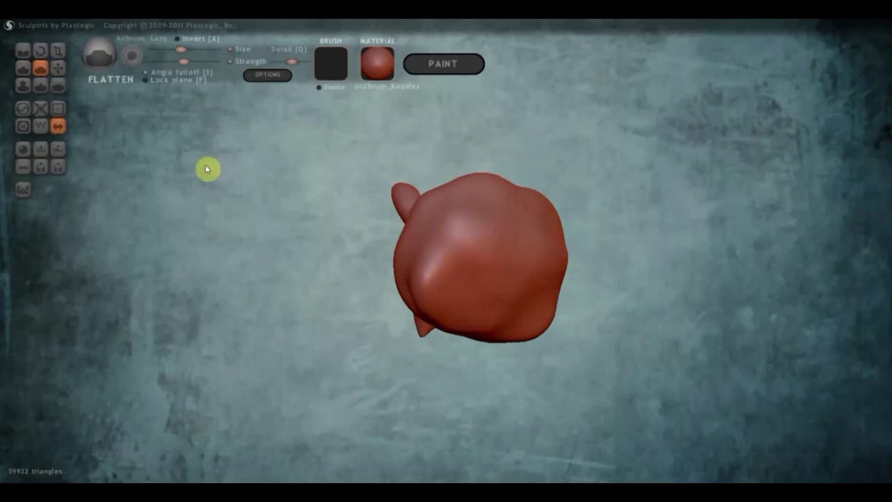
Flatten a small area of the head surface
scroll(582, 266, "down", 3)
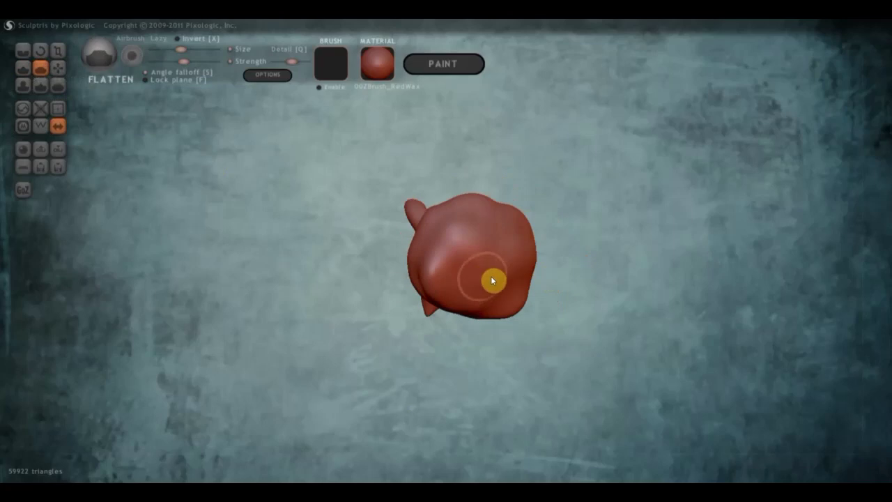
left_click_drag(459, 283, 467, 289)
mouse_move(467, 256)
left_mouse_down()
mouse_move(657, 301)
mouse_move(564, 283)
mouse_move(637, 276)
mouse_move(568, 259)
mouse_move(673, 299)
left_mouse_up()
With Grab, widen the bust's base outward and pull the right shoulder down into a slope
left_click(57, 67)
scroll(434, 285, "down", 2)
left_click_drag(395, 302, 457, 321)
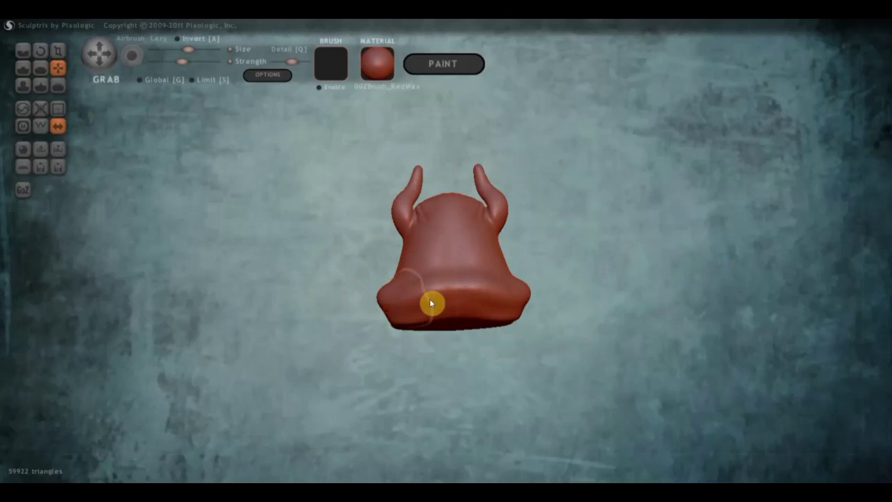
mouse_move(408, 277)
left_mouse_down()
mouse_move(381, 281)
mouse_move(408, 321)
mouse_move(593, 306)
mouse_move(692, 271)
mouse_move(707, 287)
left_mouse_up()
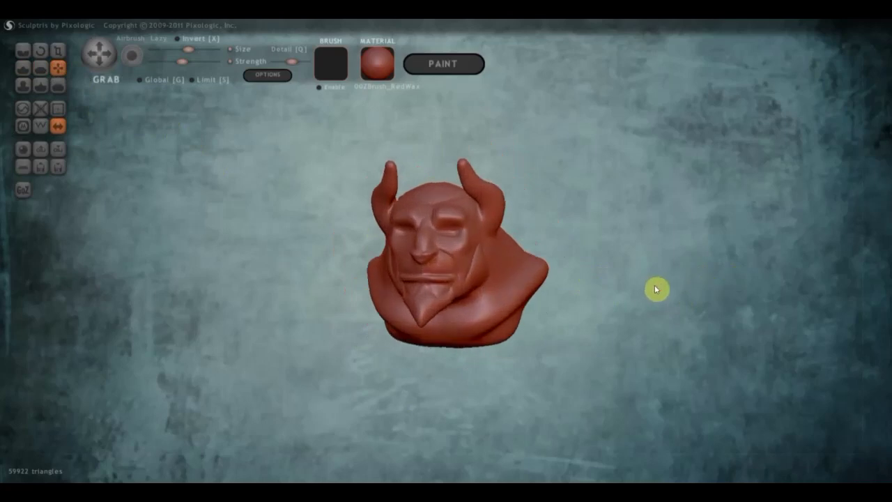
left_click_drag(644, 294, 575, 273)
mouse_move(504, 295)
left_mouse_down()
mouse_move(513, 316)
mouse_move(552, 279)
mouse_move(464, 326)
mouse_move(460, 360)
left_mouse_up()
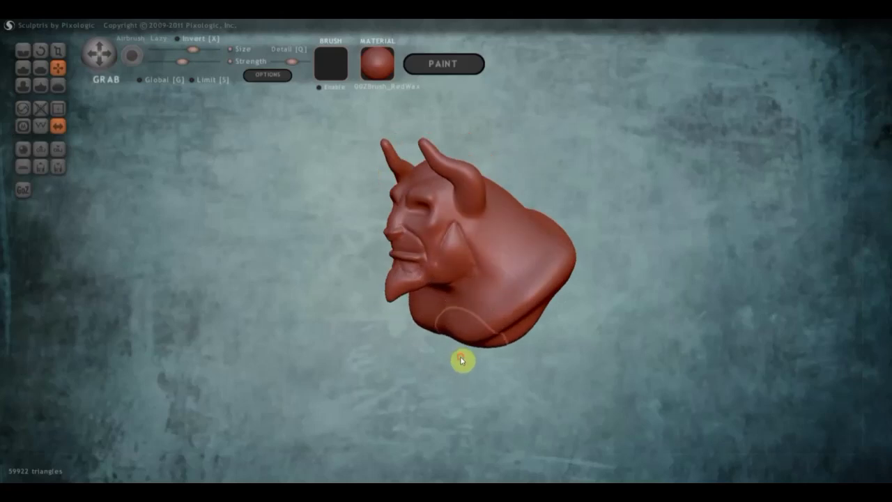
mouse_move(558, 274)
left_mouse_down()
mouse_move(537, 269)
mouse_move(603, 209)
mouse_move(520, 232)
left_mouse_up()
scroll(527, 235, "up", 3)
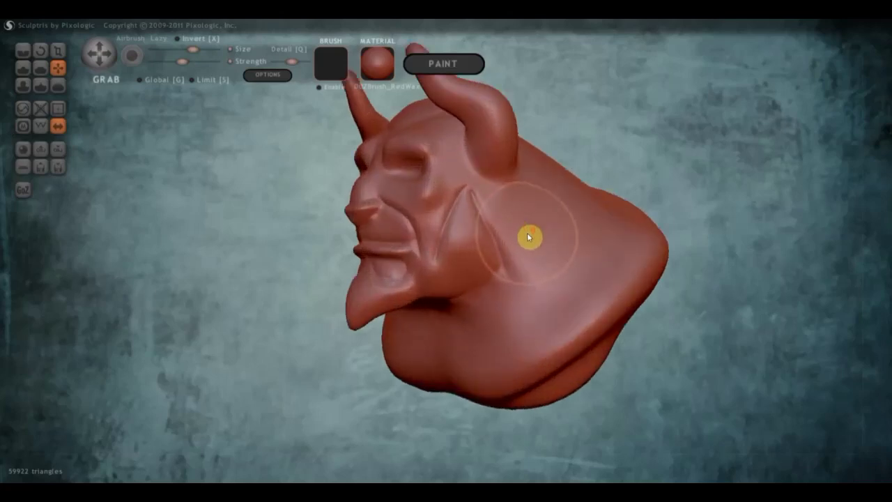
scroll(531, 239, "down", 1)
left_click(24, 51)
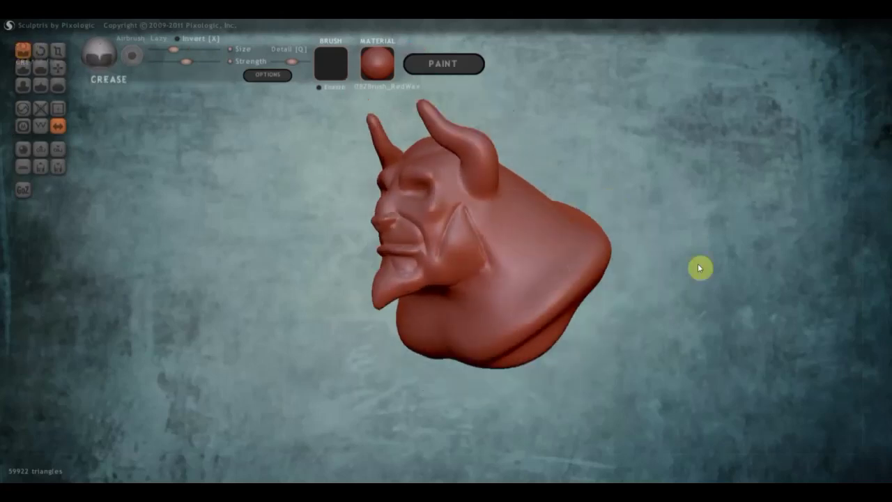
Carve creases on the cheek, running toward the neck and along the lower cheek
right_click_drag(547, 242, 511, 261)
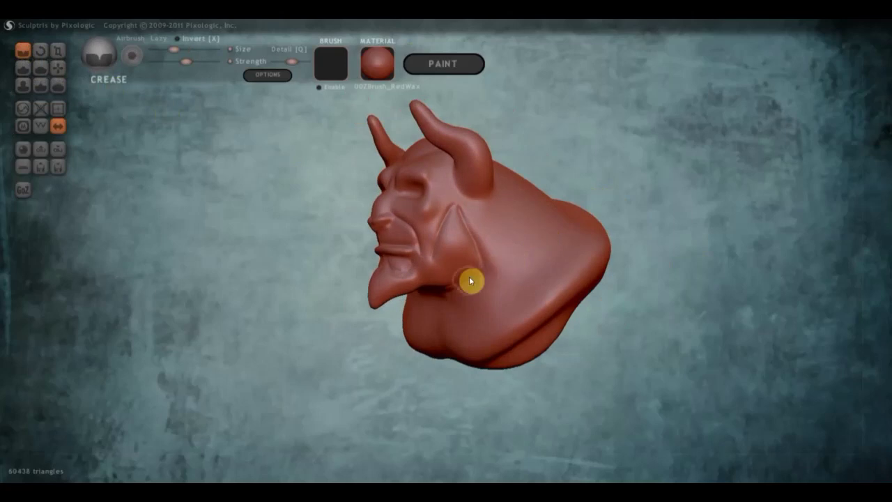
mouse_move(481, 269)
right_mouse_down()
mouse_move(447, 212)
mouse_move(474, 213)
mouse_move(452, 219)
right_mouse_up()
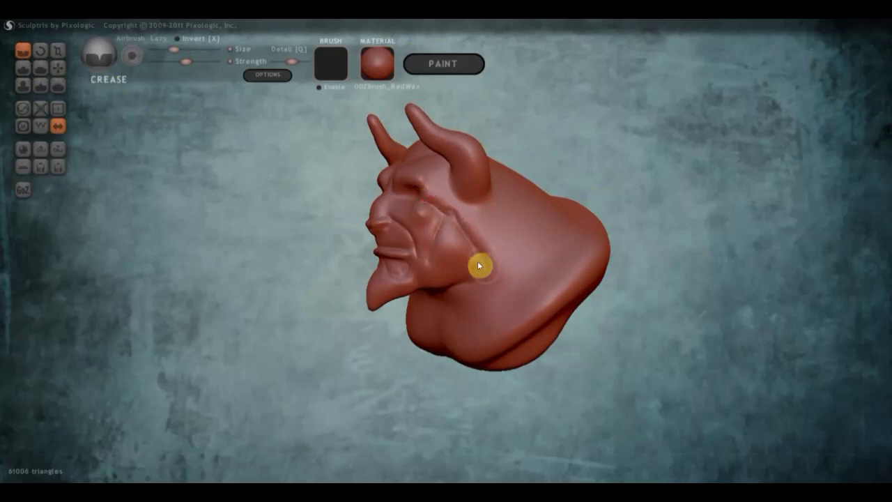
left_click_drag(474, 252, 465, 239)
left_click_drag(510, 233, 563, 265)
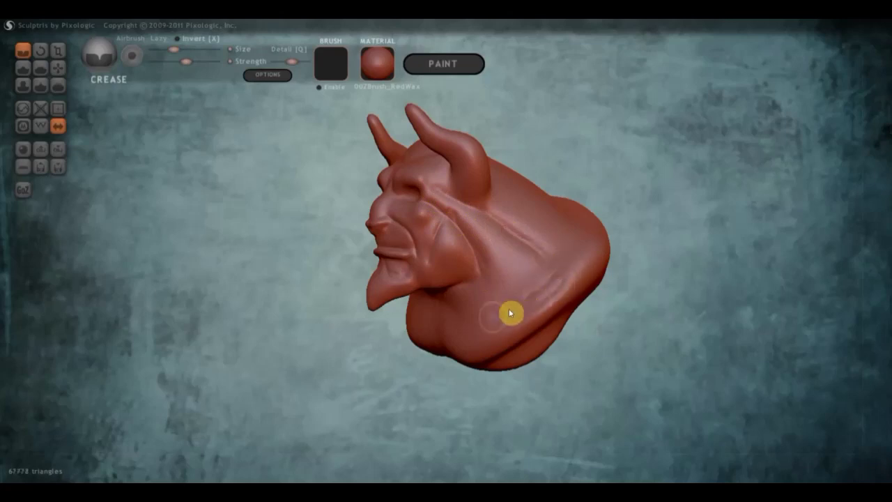
left_click_drag(516, 313, 496, 294)
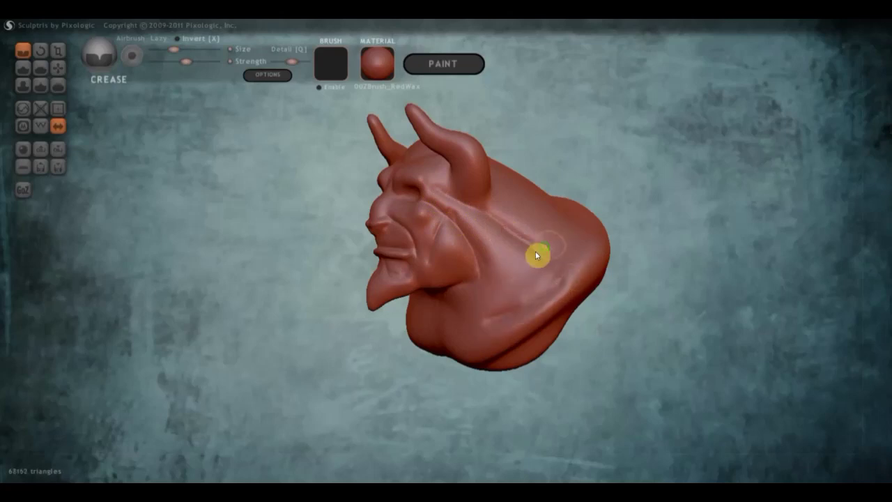
Add crease lines along the cheek, near the horn base, and down the neck and shoulder
right_click_drag(563, 243, 438, 213)
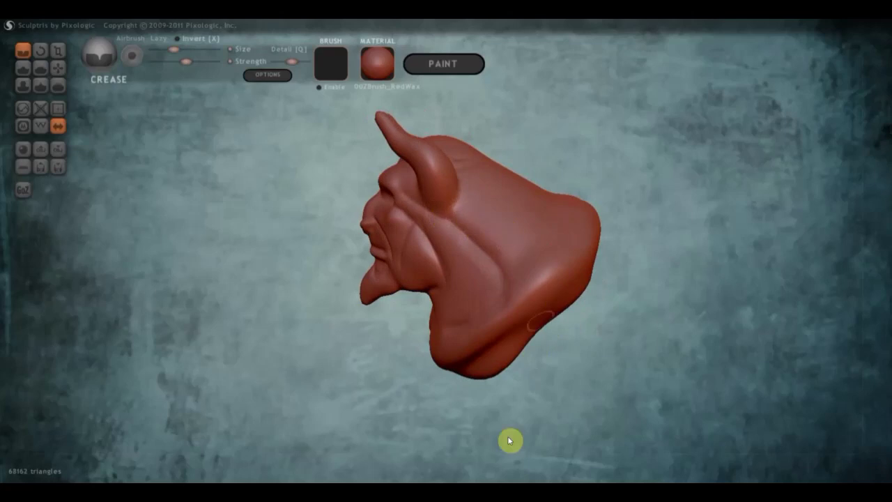
mouse_move(487, 318)
right_mouse_down()
mouse_move(561, 310)
mouse_move(517, 267)
right_mouse_up()
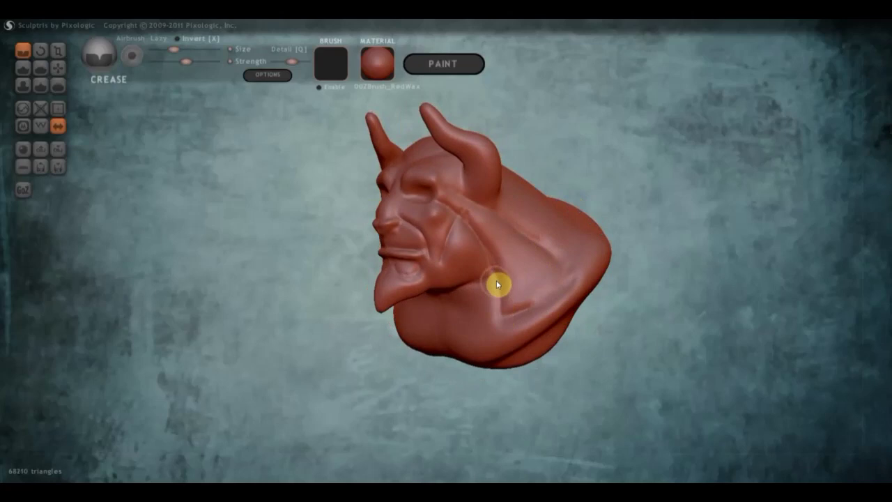
right_click_drag(495, 393, 452, 192)
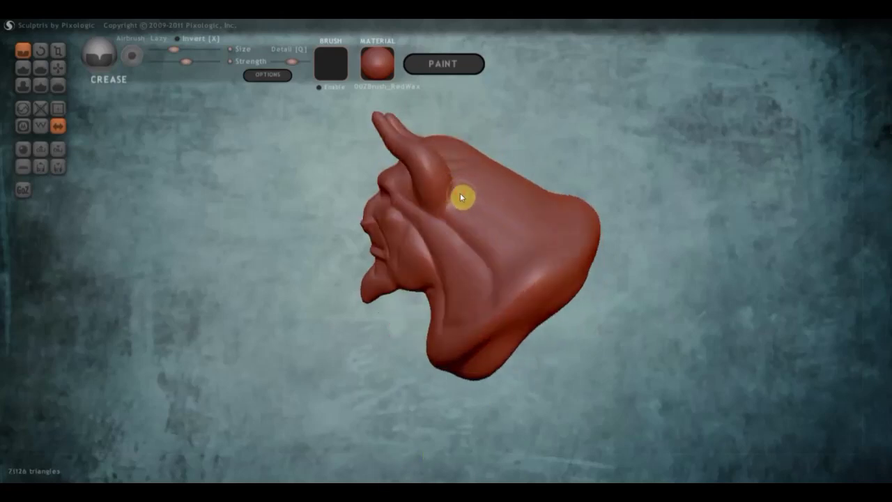
left_click_drag(541, 251, 512, 230)
mouse_move(529, 239)
right_mouse_down()
mouse_move(457, 249)
mouse_move(448, 235)
right_mouse_up()
left_click(415, 189)
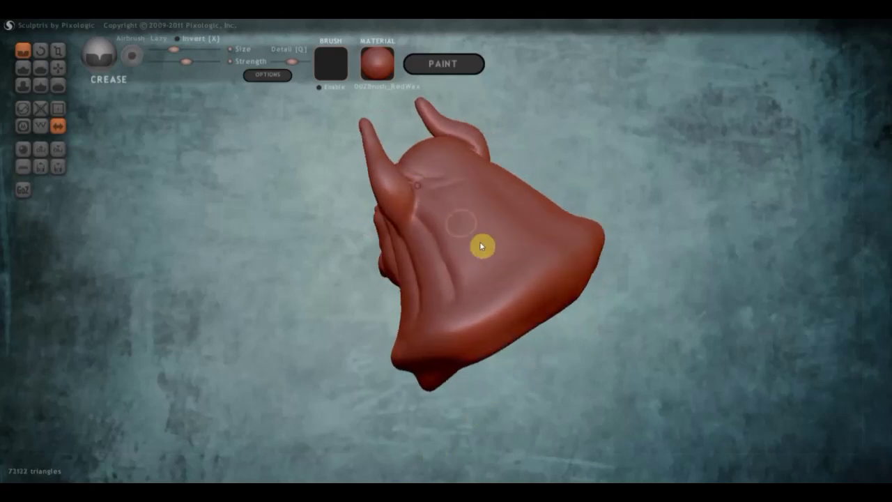
mouse_move(427, 199)
left_mouse_down()
mouse_move(483, 259)
mouse_move(510, 267)
mouse_move(523, 223)
left_mouse_up()
mouse_move(523, 223)
right_mouse_down()
mouse_move(584, 202)
mouse_move(571, 202)
right_mouse_up()
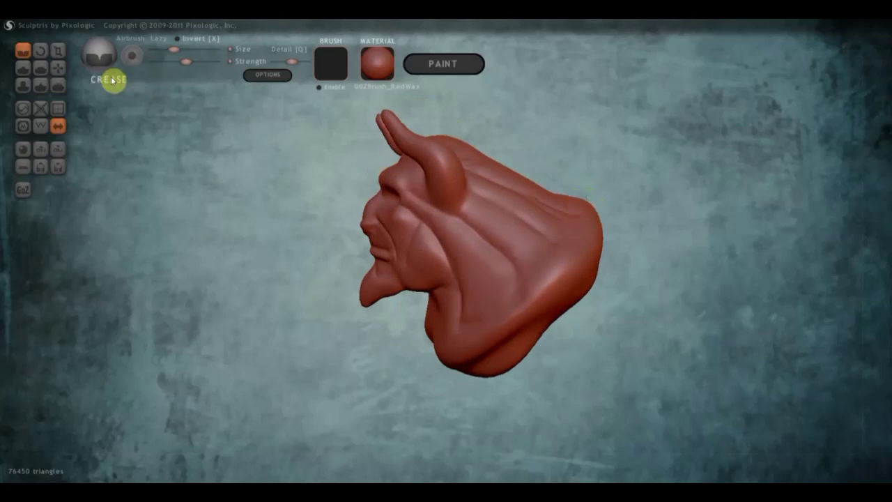
left_click(58, 67)
Lift the upper back with Grab, then build up the cheek with several Draw strokes
right_click_drag(547, 187, 516, 198)
mouse_move(517, 210)
left_mouse_down()
mouse_move(527, 189)
mouse_move(514, 184)
mouse_move(555, 209)
mouse_move(561, 199)
mouse_move(567, 216)
mouse_move(685, 220)
mouse_move(641, 215)
mouse_move(659, 193)
left_mouse_up()
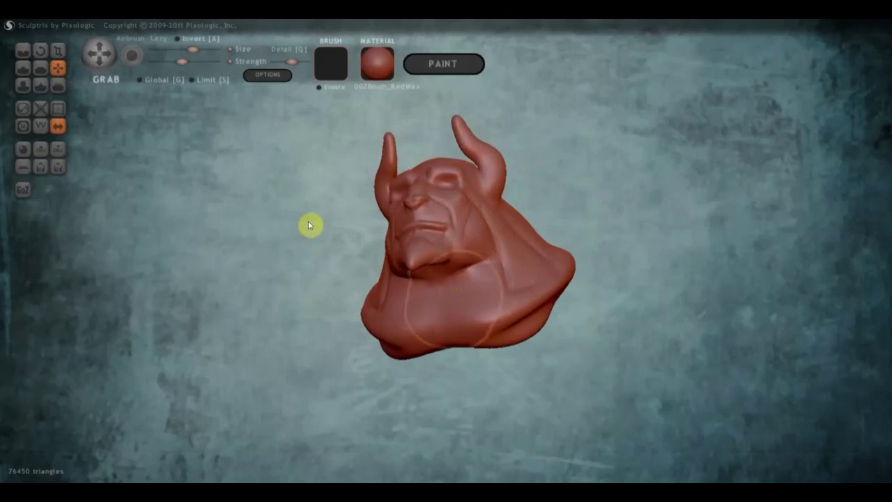
left_click(23, 67)
scroll(418, 251, "up", 2)
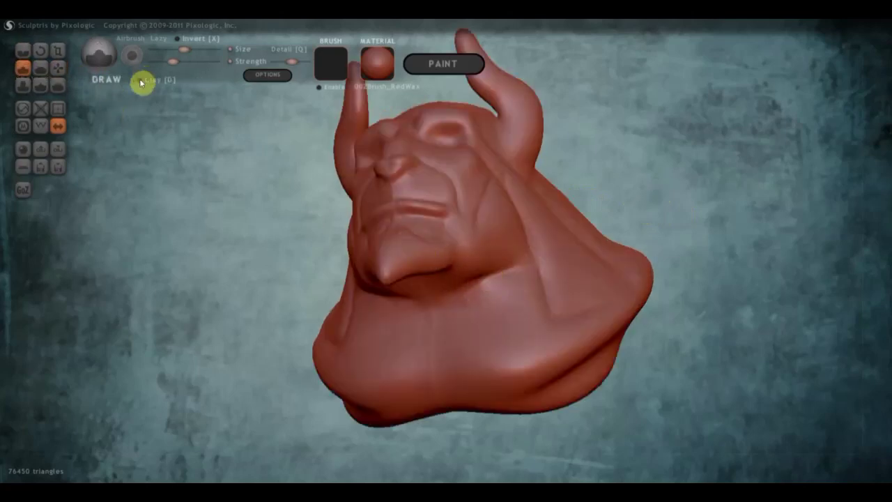
right_click_drag(442, 273, 477, 262)
left_click_drag(479, 284, 508, 258)
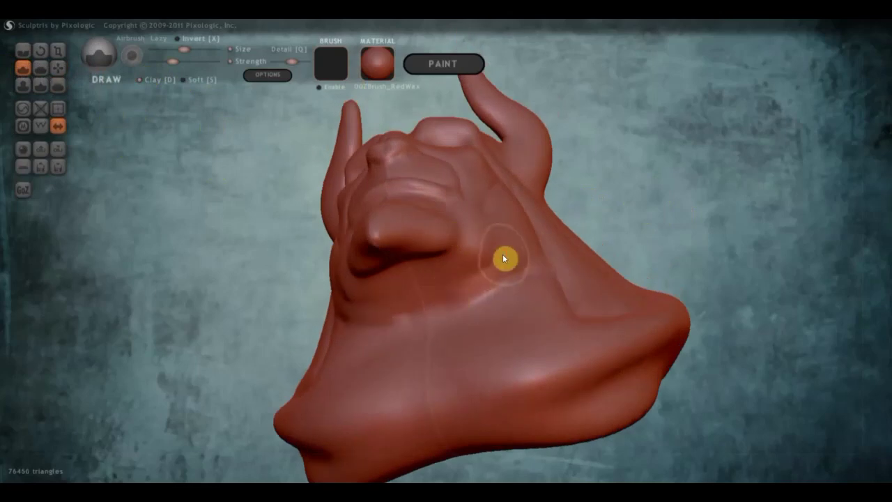
left_click_drag(448, 281, 400, 316)
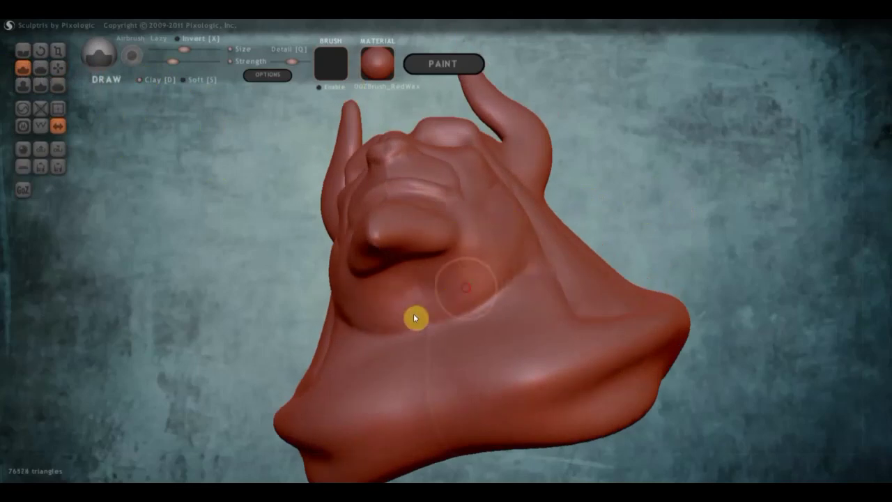
right_click_drag(512, 264, 424, 341)
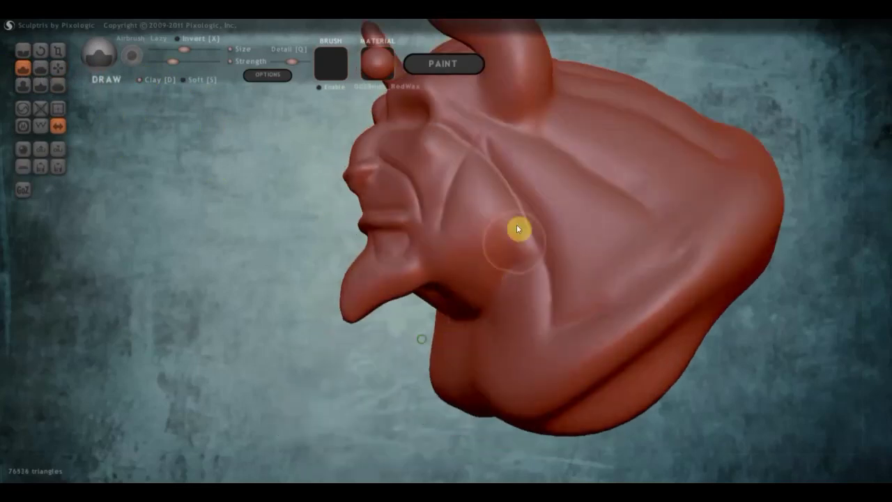
mouse_move(502, 178)
left_mouse_down()
mouse_move(530, 171)
mouse_move(593, 291)
left_mouse_up()
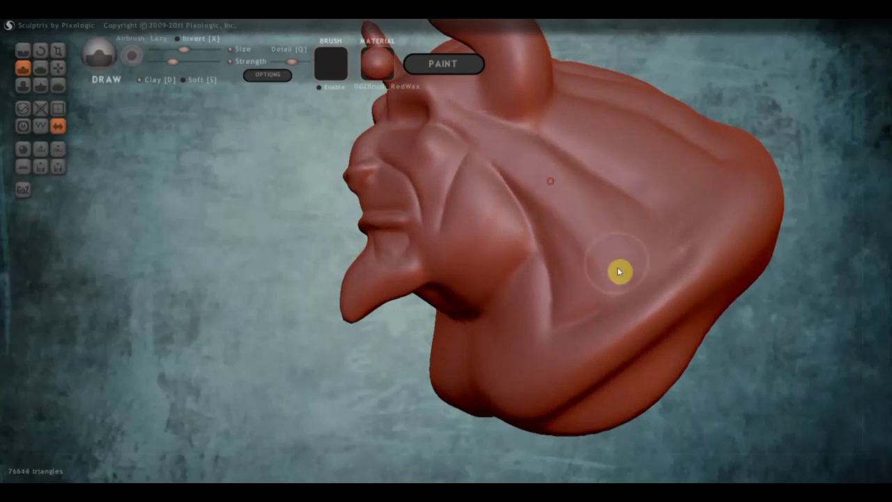
left_click_drag(546, 195, 577, 233)
Add Draw strokes near the horn base, a ridge along the jaw, the back of the head and the lower jaw
right_click_drag(587, 262, 562, 170)
left_click_drag(546, 145, 563, 143)
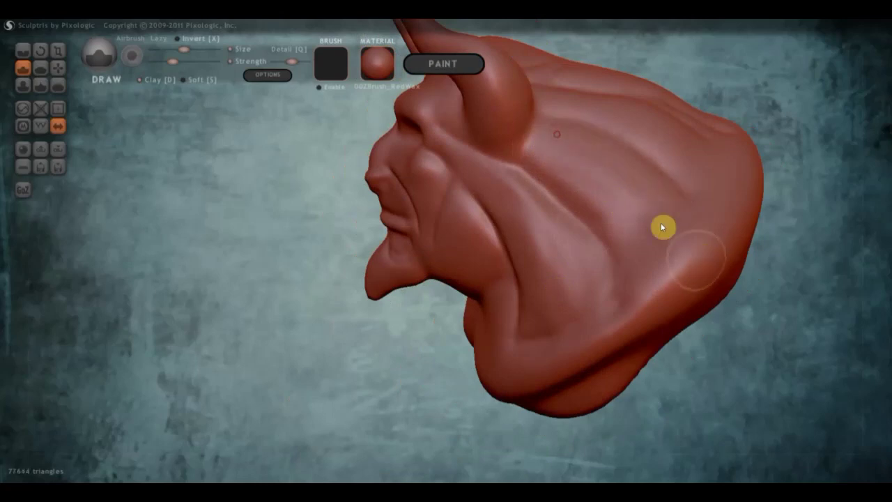
left_click_drag(579, 176, 674, 219)
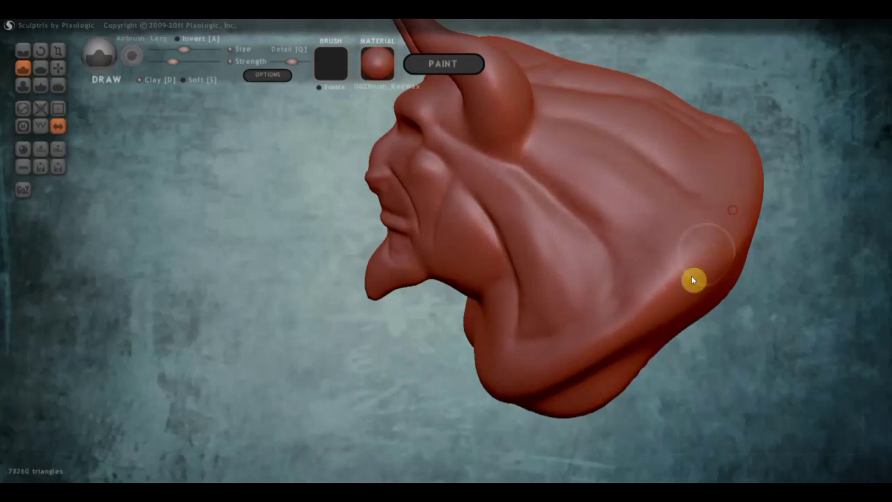
left_click_drag(692, 279, 743, 232)
mouse_move(751, 156)
left_mouse_down()
mouse_move(749, 177)
mouse_move(637, 338)
left_mouse_up()
mouse_move(535, 411)
left_mouse_down()
mouse_move(619, 349)
mouse_move(484, 408)
mouse_move(683, 358)
mouse_move(528, 367)
mouse_move(495, 387)
mouse_move(470, 386)
mouse_move(583, 334)
mouse_move(424, 408)
mouse_move(566, 372)
mouse_move(556, 368)
left_mouse_up()
With Grab, reshape the neck and pull the lower right of the bust outward
left_click(58, 67)
mouse_move(258, 288)
left_mouse_down()
mouse_move(324, 321)
mouse_move(323, 312)
left_mouse_up()
right_click_drag(323, 313, 333, 295)
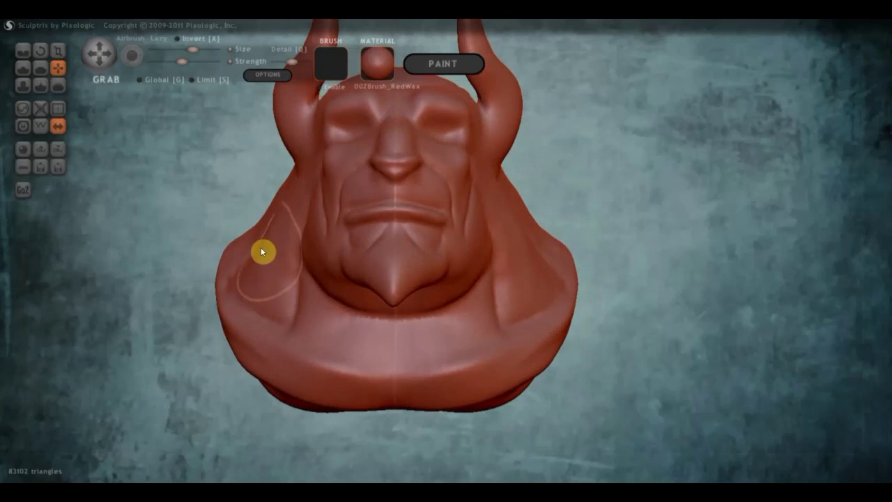
mouse_move(271, 254)
right_mouse_down()
mouse_move(257, 278)
mouse_move(216, 280)
right_mouse_up()
right_click_drag(282, 252, 567, 255)
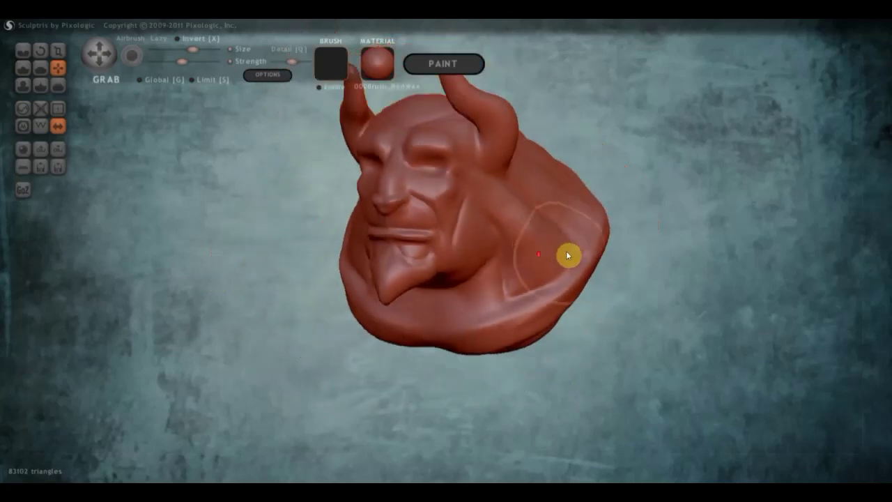
right_click_drag(691, 243, 650, 312)
mouse_move(431, 407)
left_mouse_down()
mouse_move(510, 374)
mouse_move(500, 373)
left_mouse_up()
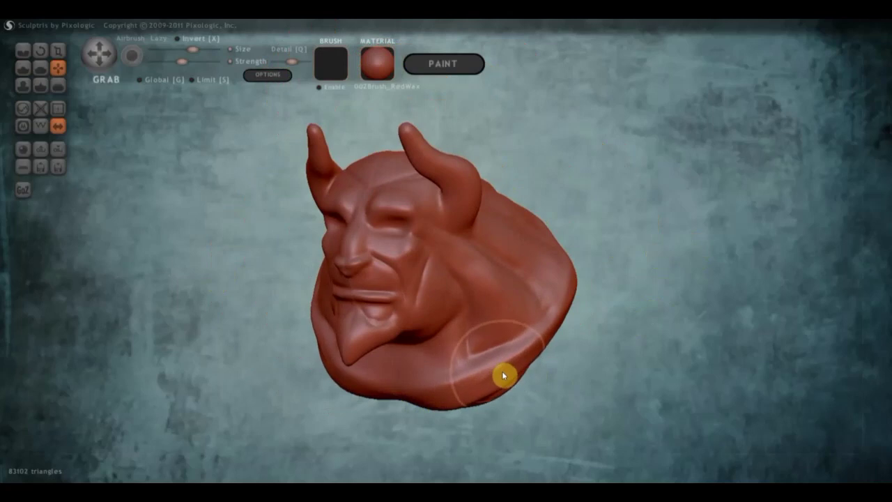
mouse_move(502, 371)
right_mouse_down()
mouse_move(491, 367)
mouse_move(552, 323)
mouse_move(592, 317)
right_mouse_up()
Pull the cheeks into shape with mirrored Grab strokes, then check the whole bust
scroll(493, 360, "up", 2)
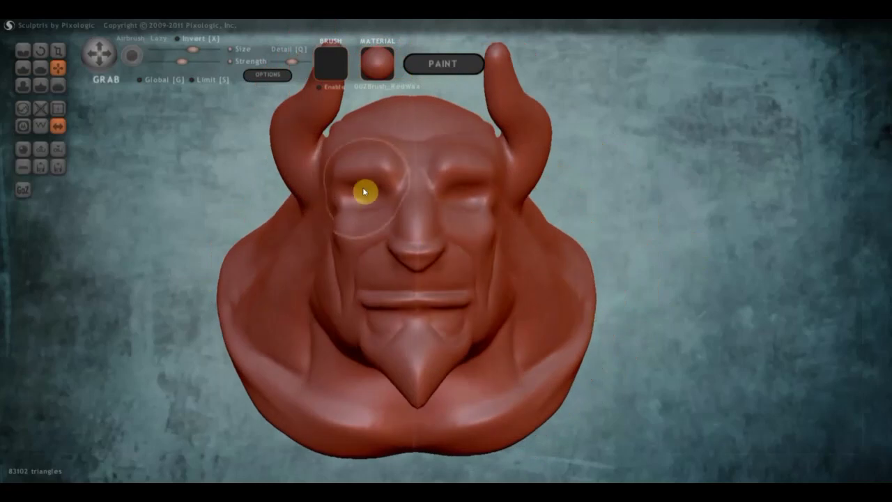
mouse_move(352, 227)
right_mouse_down()
mouse_move(394, 243)
mouse_move(330, 233)
right_mouse_up()
scroll(330, 233, "up", 2)
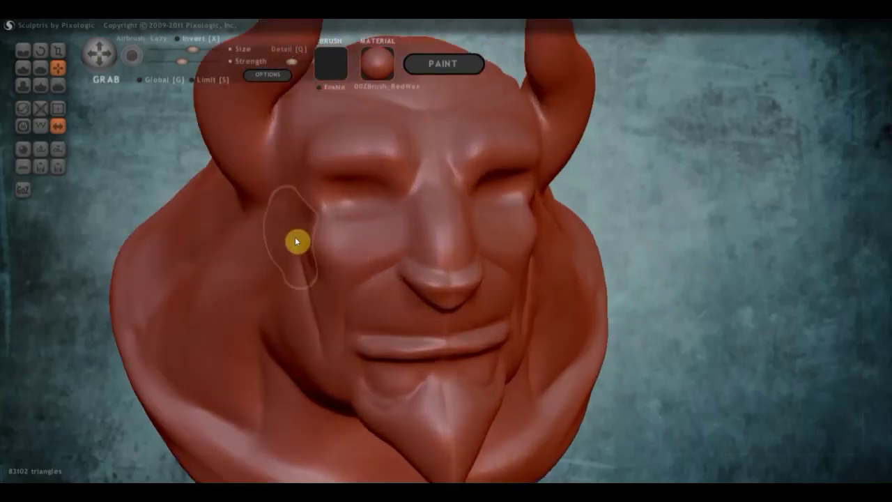
left_click_drag(297, 241, 275, 246)
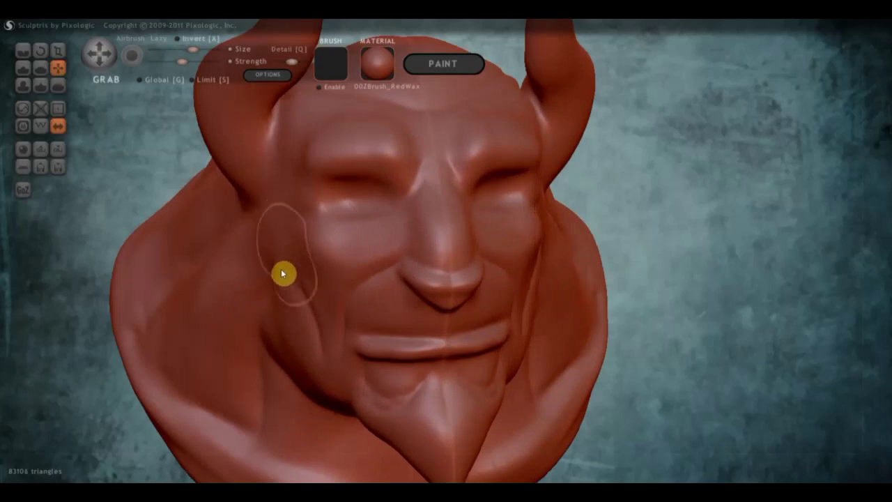
mouse_move(285, 243)
right_mouse_down()
mouse_move(272, 244)
mouse_move(368, 239)
mouse_move(323, 245)
mouse_move(331, 261)
mouse_move(386, 280)
right_mouse_up()
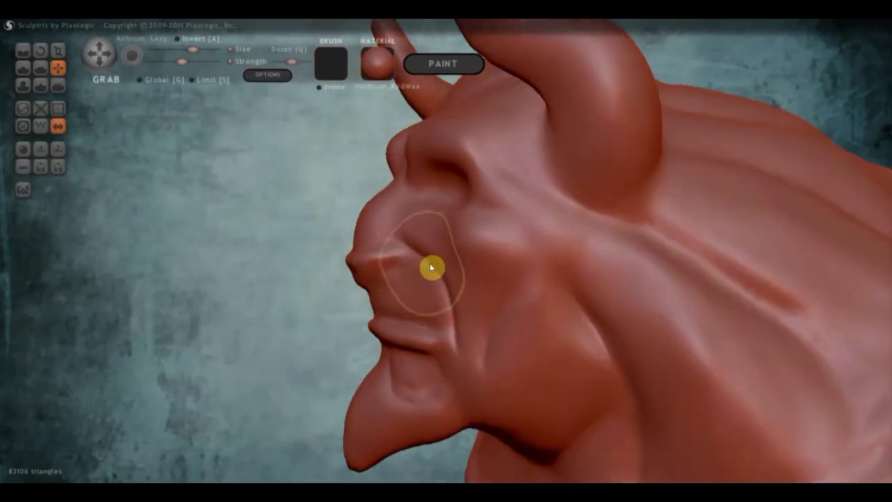
mouse_move(432, 267)
right_mouse_down()
mouse_move(567, 267)
mouse_move(513, 293)
right_mouse_up()
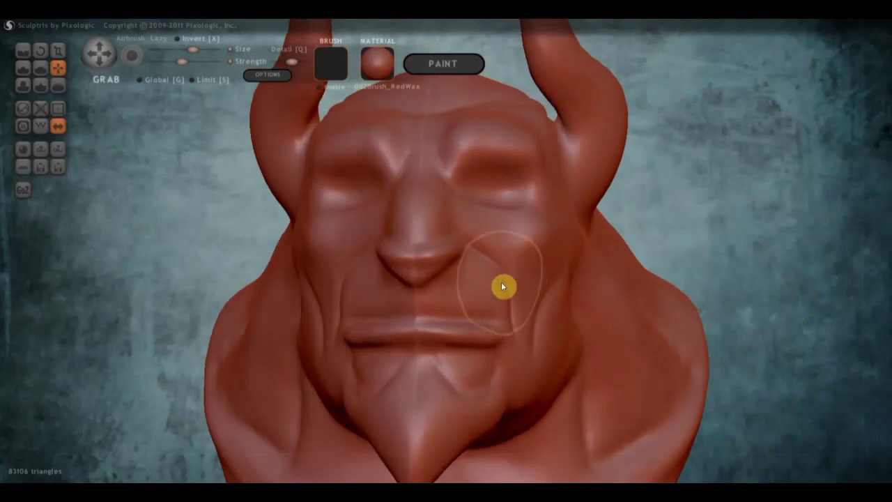
left_click_drag(485, 286, 504, 291)
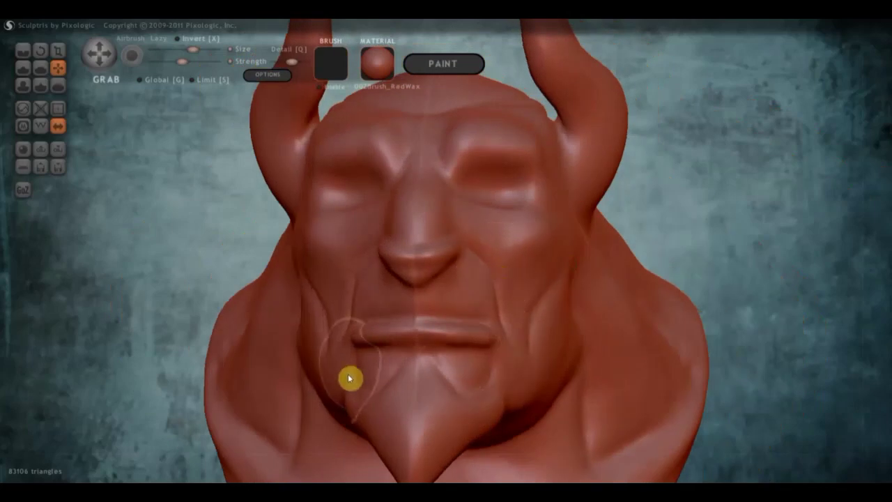
scroll(390, 383, "down", 3)
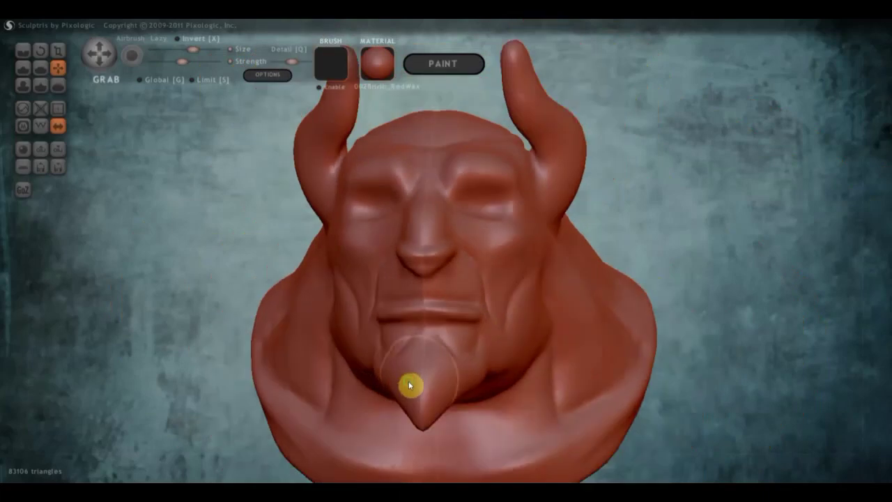
mouse_move(409, 384)
right_mouse_down()
mouse_move(401, 391)
mouse_move(452, 361)
right_mouse_up()
scroll(453, 361, "down", 3)
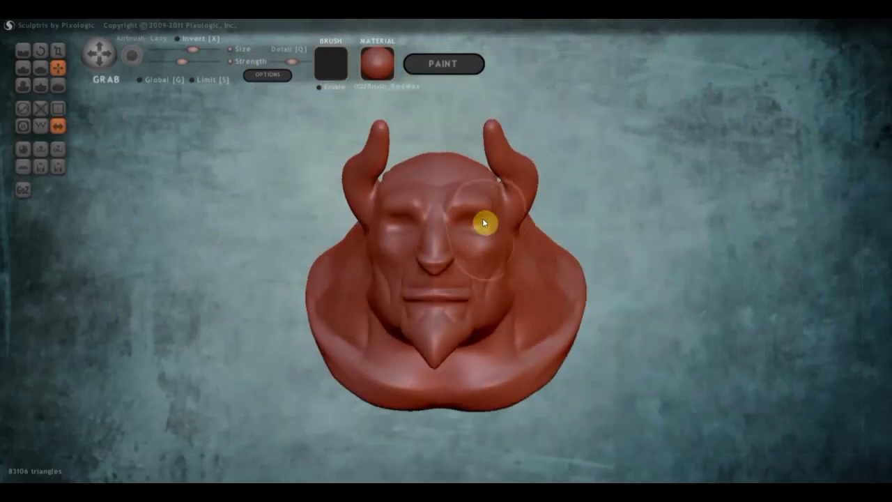
scroll(409, 177, "up", 2)
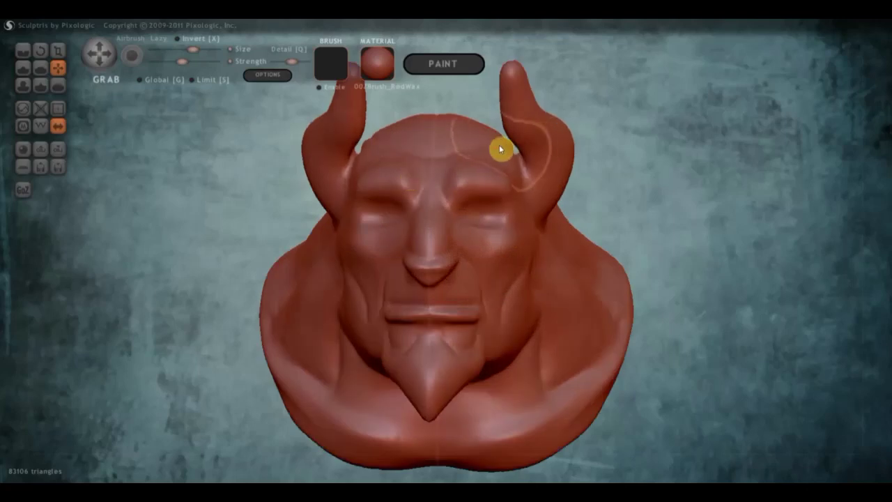
Pull down the mesh at the base of the left horn
right_click_drag(483, 157, 247, 174)
right_click_drag(385, 163, 394, 189)
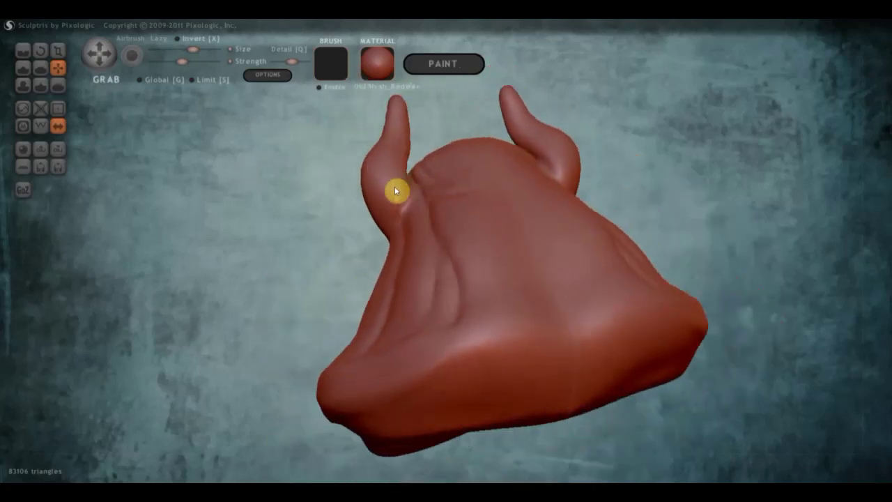
left_click_drag(434, 185, 418, 220)
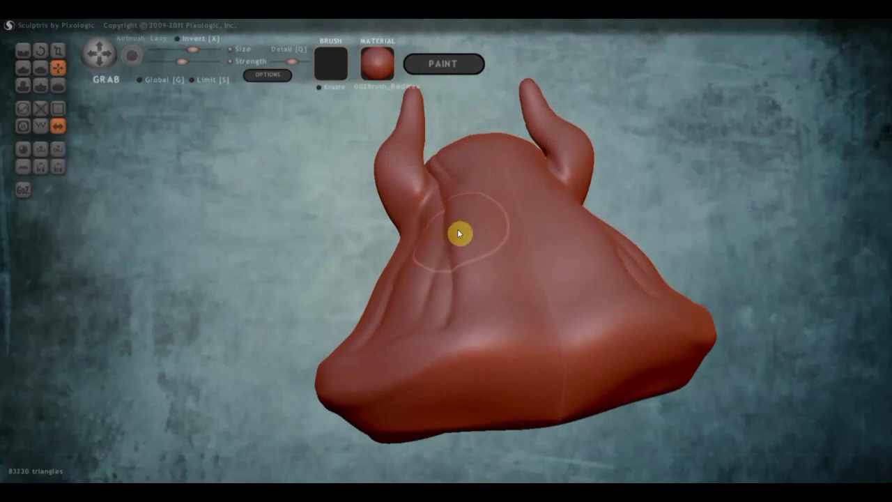
right_click_drag(462, 233, 524, 214)
mouse_move(432, 174)
right_mouse_down()
mouse_move(576, 153)
mouse_move(495, 215)
mouse_move(551, 205)
mouse_move(592, 167)
mouse_move(569, 197)
right_mouse_up()
scroll(569, 200, "down", 3)
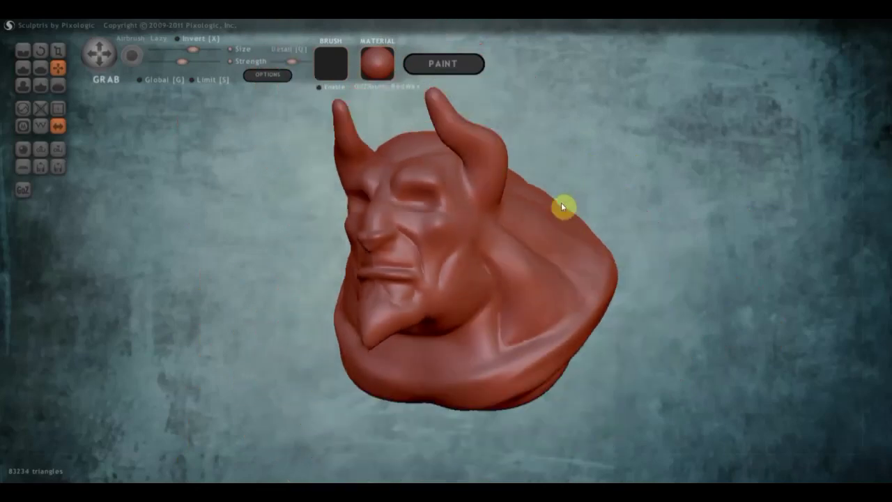
Carve creases on the cheek below the ear, along the jaw toward the neck and near the ear
left_click_drag(457, 222, 426, 296)
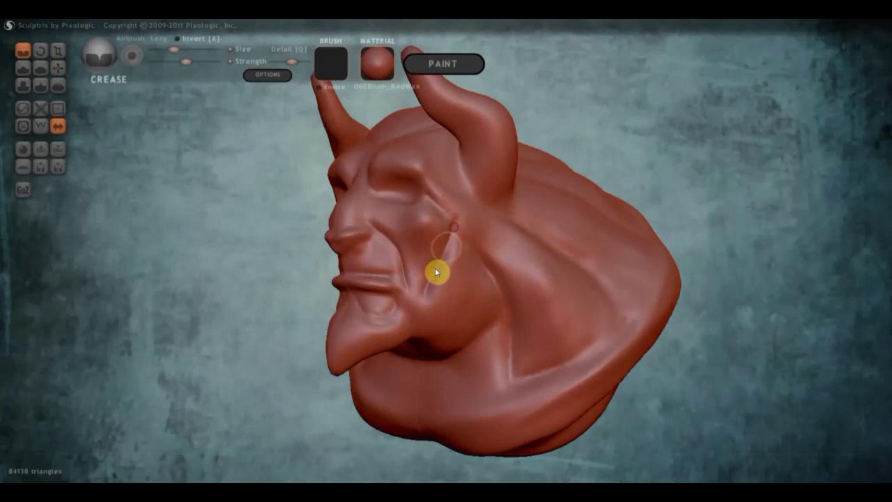
left_click_drag(429, 312, 495, 324)
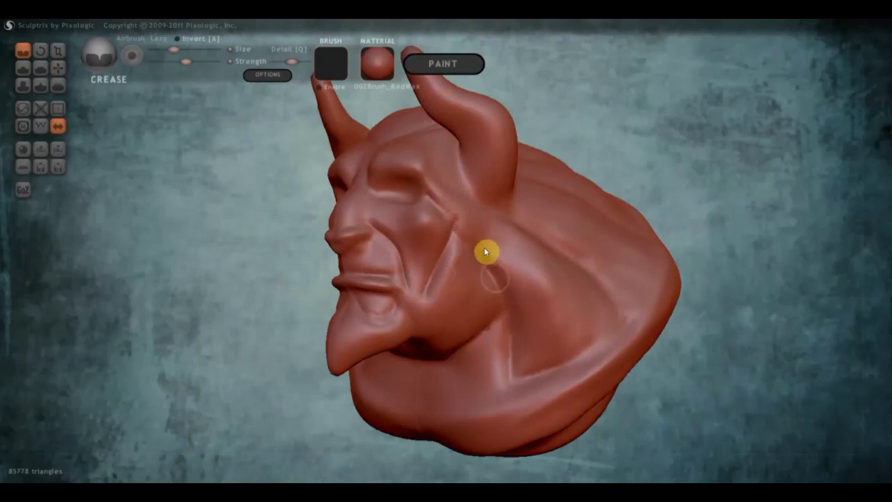
left_click_drag(495, 289, 478, 253)
right_click_drag(484, 264, 581, 273)
scroll(420, 214, "up", 5)
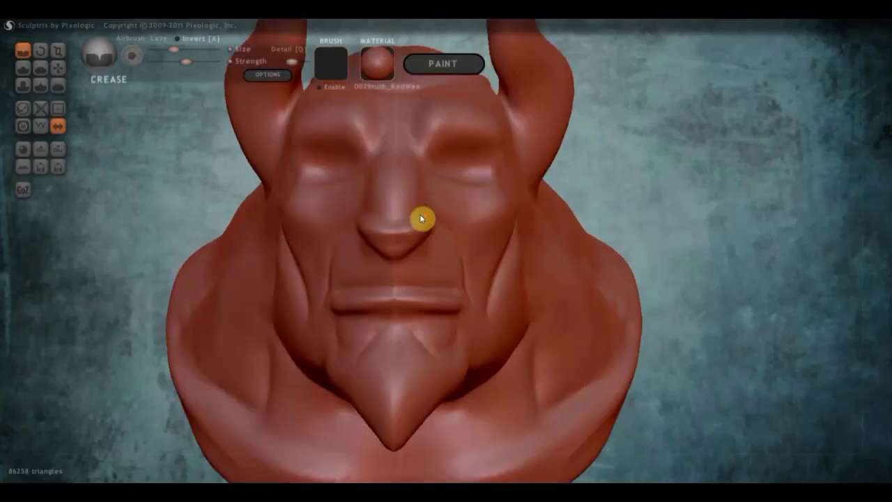
Crease beside the nose bridge, up toward the forehead and across the left brow
mouse_move(393, 153)
left_mouse_down()
mouse_move(368, 188)
mouse_move(376, 213)
mouse_move(374, 201)
left_mouse_up()
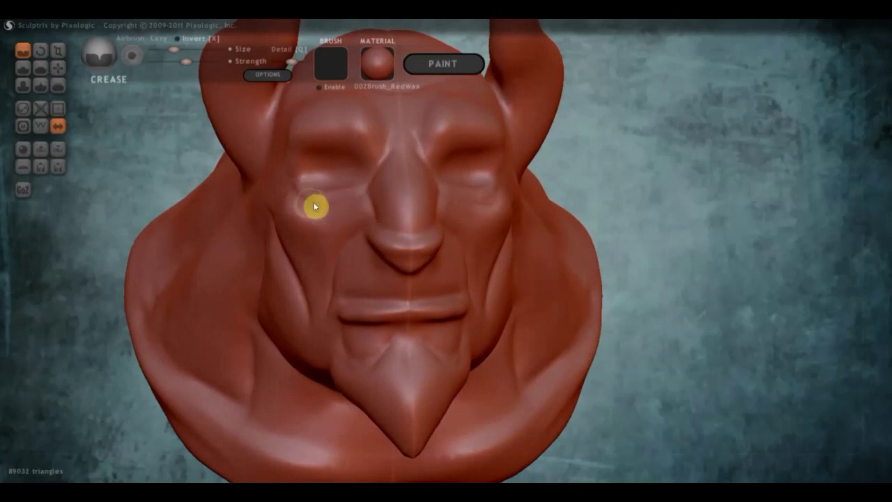
mouse_move(364, 169)
left_mouse_down()
mouse_move(344, 146)
mouse_move(297, 153)
mouse_move(332, 149)
mouse_move(359, 172)
mouse_move(347, 150)
mouse_move(387, 132)
left_mouse_up()
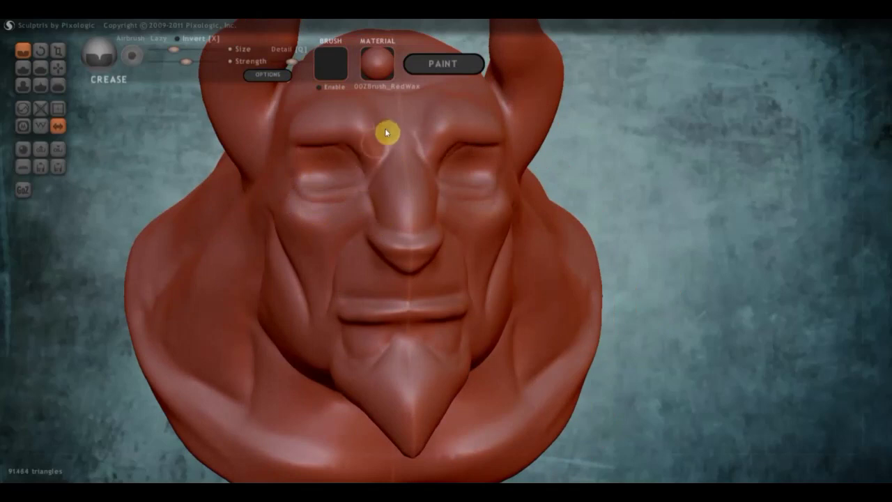
scroll(393, 138, "down", 3)
left_click_drag(393, 191, 408, 154)
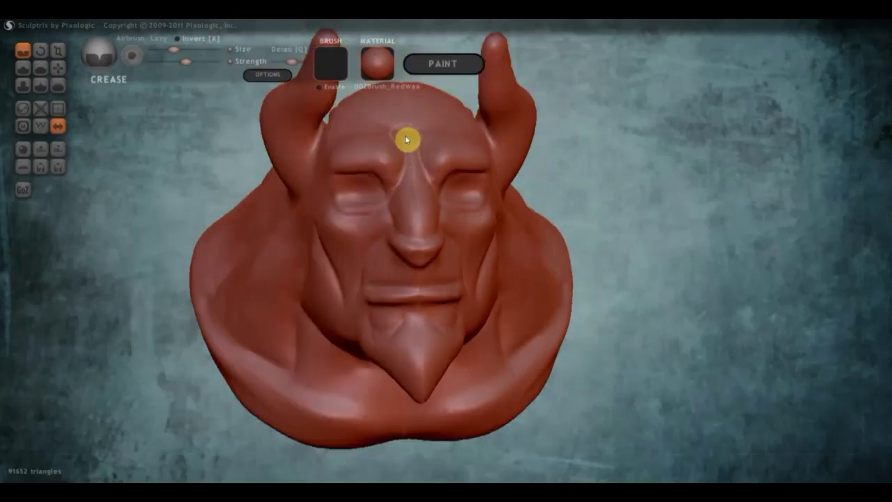
mouse_move(342, 139)
left_mouse_down()
mouse_move(373, 140)
mouse_move(398, 158)
left_mouse_up()
right_click_drag(401, 154, 389, 153)
left_click(23, 68)
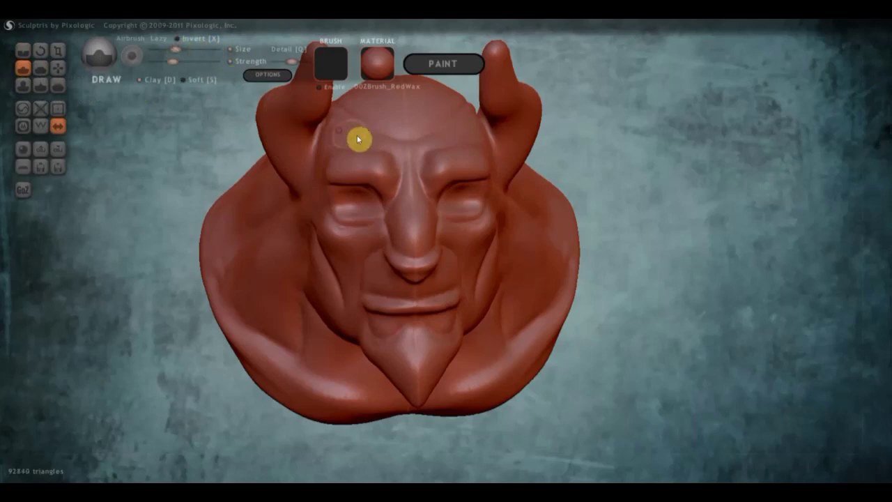
Turn on Clay mode and build up clay across the forehead
left_click(163, 79)
left_click_drag(340, 134, 387, 147)
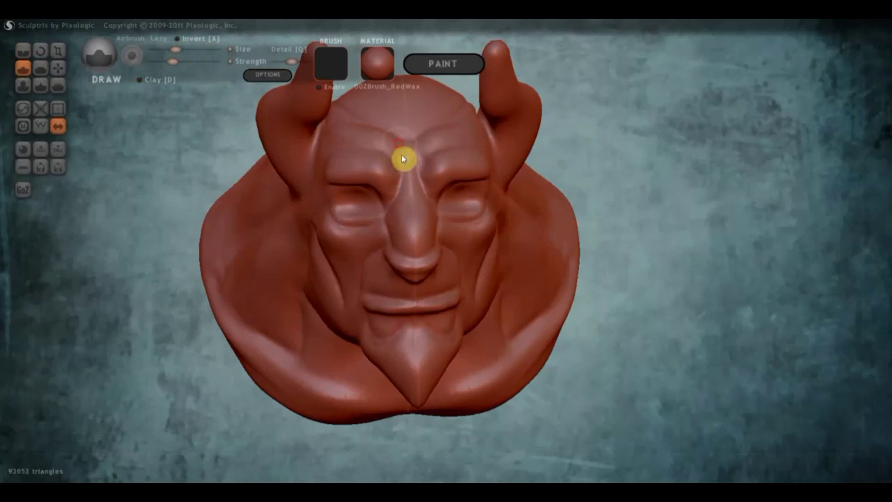
right_click_drag(408, 158, 294, 151)
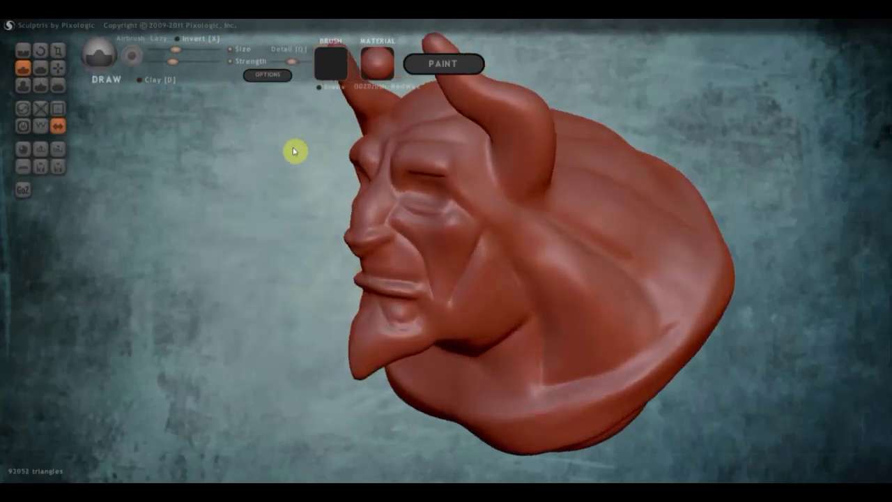
mouse_move(430, 167)
right_mouse_down()
mouse_move(459, 163)
mouse_move(469, 207)
right_mouse_up()
scroll(453, 174, "up", 5)
Build up the cheek and sculpt ridged wrinkles under both eyes
left_click_drag(389, 160, 416, 174)
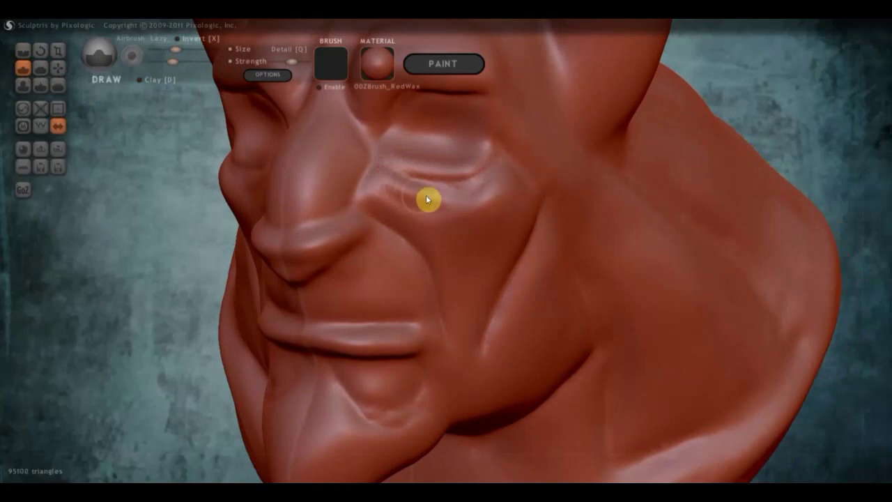
left_click_drag(473, 189, 497, 165)
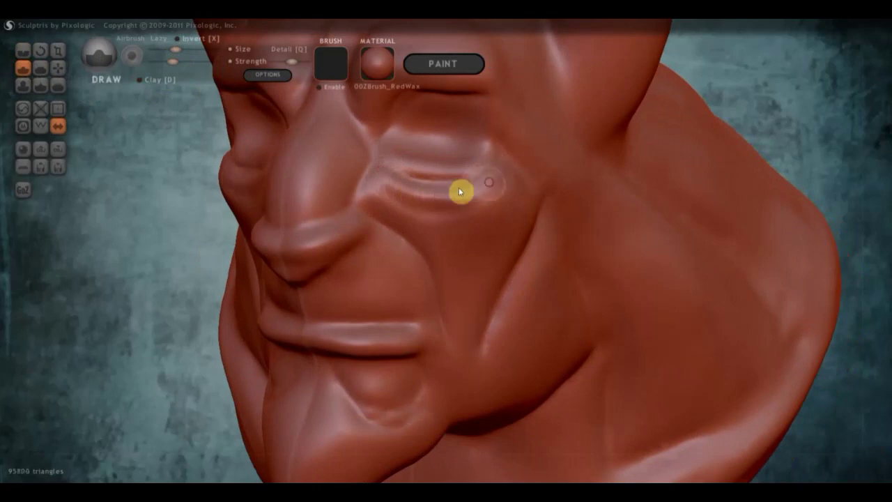
right_click_drag(468, 182, 504, 137)
mouse_move(504, 138)
left_mouse_down()
mouse_move(476, 127)
mouse_move(419, 143)
left_mouse_up()
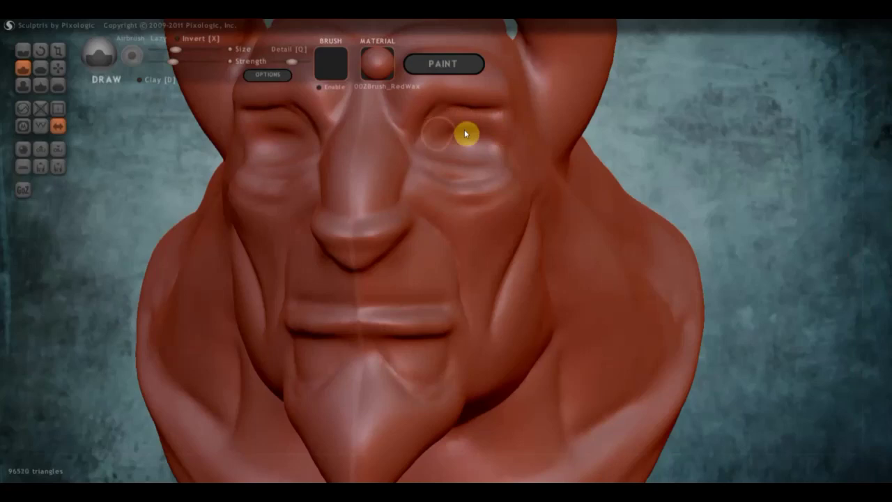
scroll(460, 148, "down", 3)
left_click(58, 68)
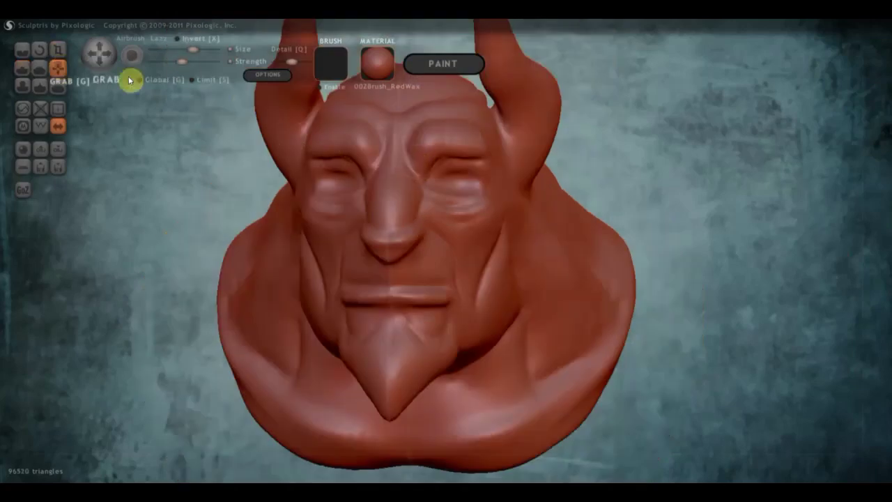
Drag the brow above the right eye forward with Grab, checking the bulge in side profile
scroll(429, 133, "up", 3)
left_click_drag(459, 104, 462, 121)
mouse_move(462, 121)
right_mouse_down()
mouse_move(453, 132)
mouse_move(347, 140)
right_mouse_up()
left_click_drag(438, 119, 396, 119)
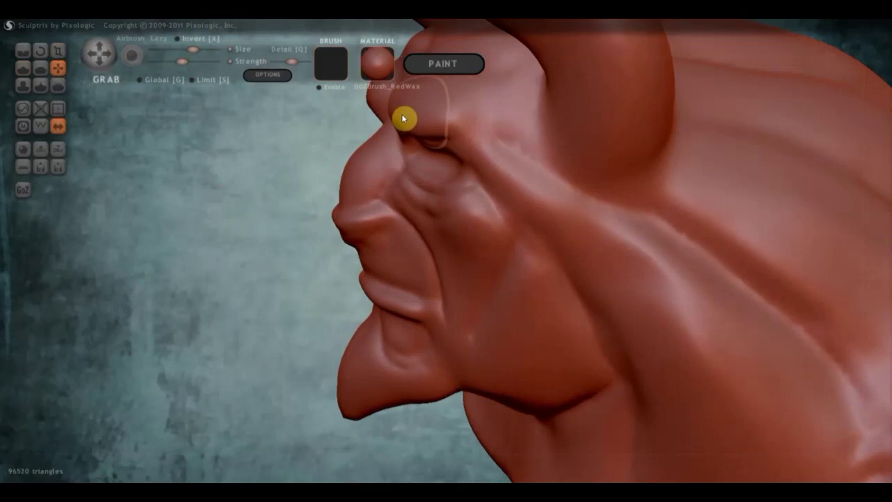
scroll(411, 120, "down", 3)
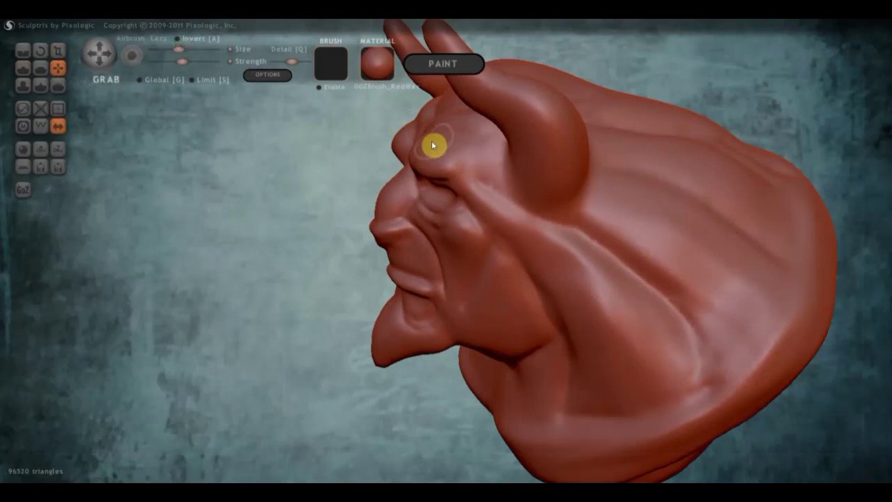
mouse_move(428, 142)
left_mouse_down()
mouse_move(450, 147)
mouse_move(437, 143)
left_mouse_up()
right_click_drag(444, 147, 574, 131)
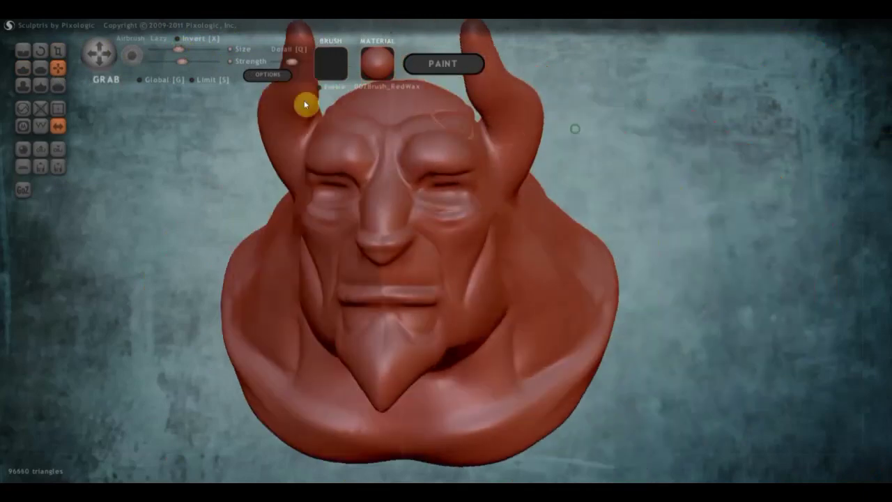
Switch to Flatten and smooth the brow above the right eye
left_click(45, 67)
scroll(334, 106, "up", 3)
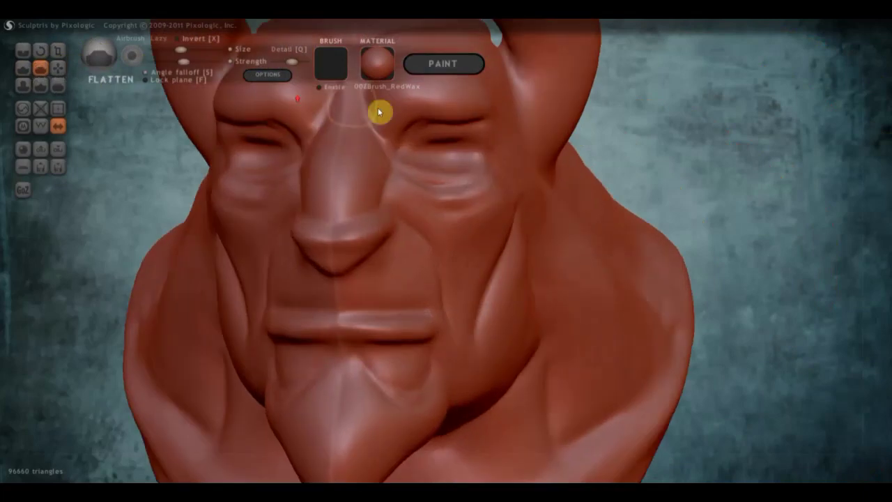
right_click_drag(732, 169, 746, 313)
scroll(529, 244, "up", 2)
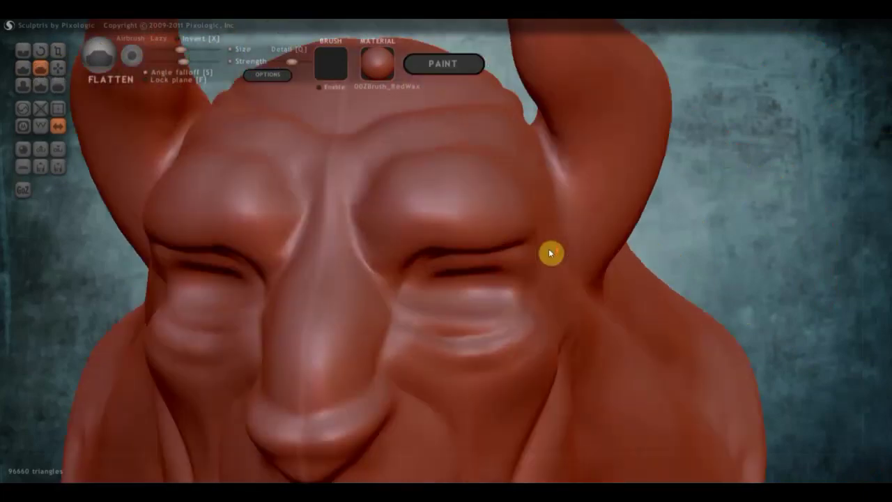
left_click_drag(463, 244, 494, 240)
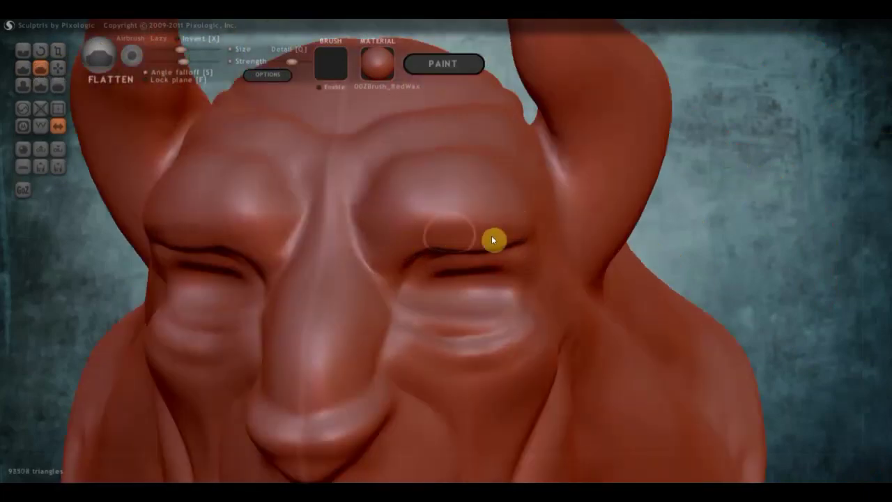
scroll(417, 243, "down", 3)
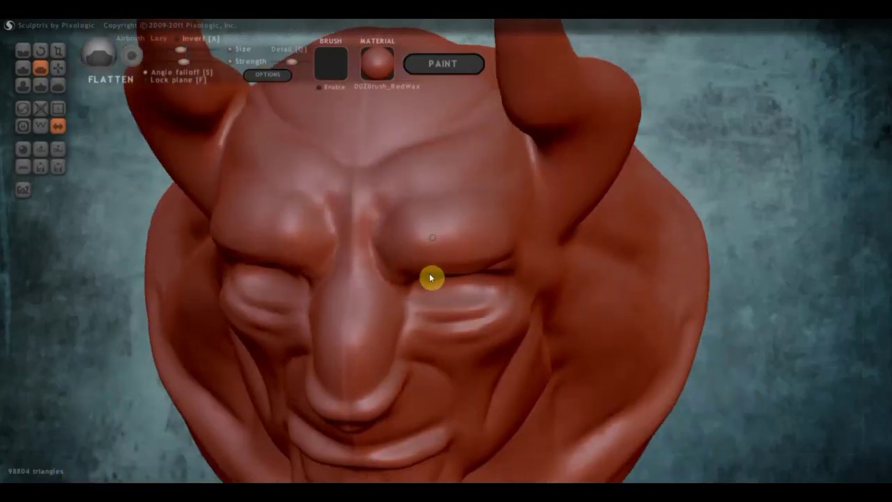
mouse_move(432, 241)
left_mouse_down()
mouse_move(436, 248)
mouse_move(453, 236)
left_mouse_up()
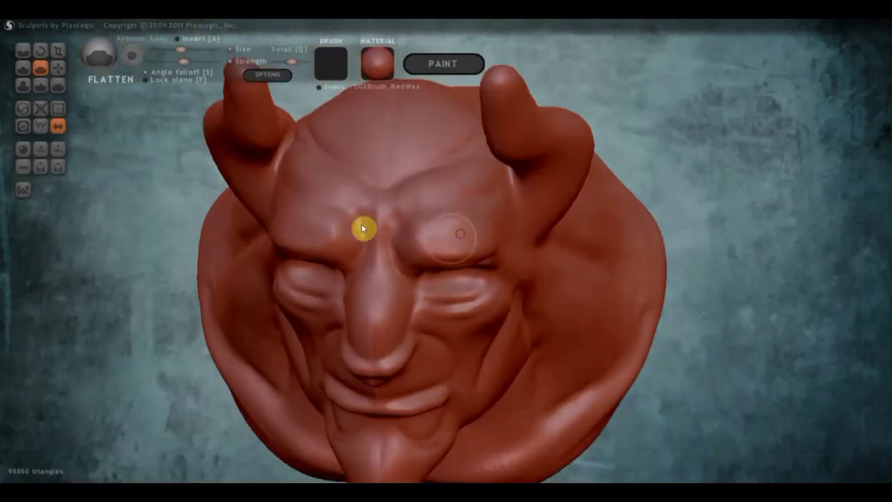
Flatten the cheek and the side of the face beside the jaw from several angles
mouse_move(296, 214)
right_mouse_down()
mouse_move(329, 215)
mouse_move(157, 193)
mouse_move(584, 197)
mouse_move(635, 179)
mouse_move(729, 187)
right_mouse_up()
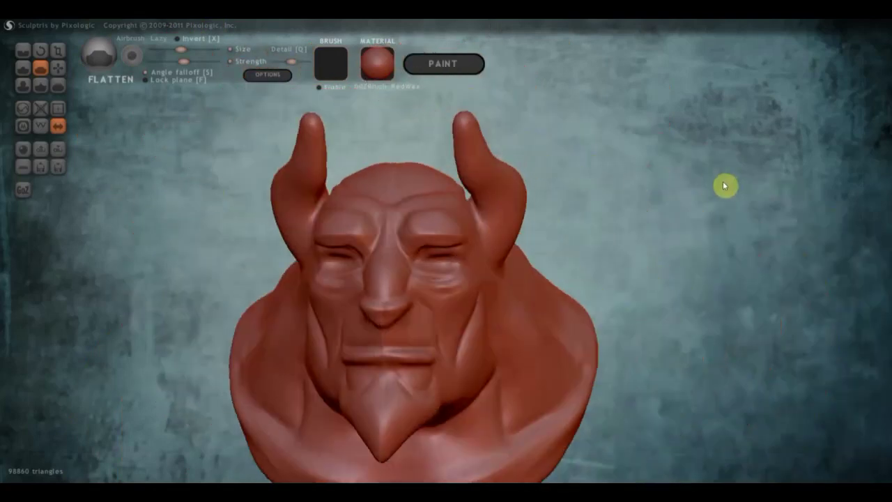
right_click_drag(578, 293, 544, 301)
left_click_drag(488, 330, 480, 334)
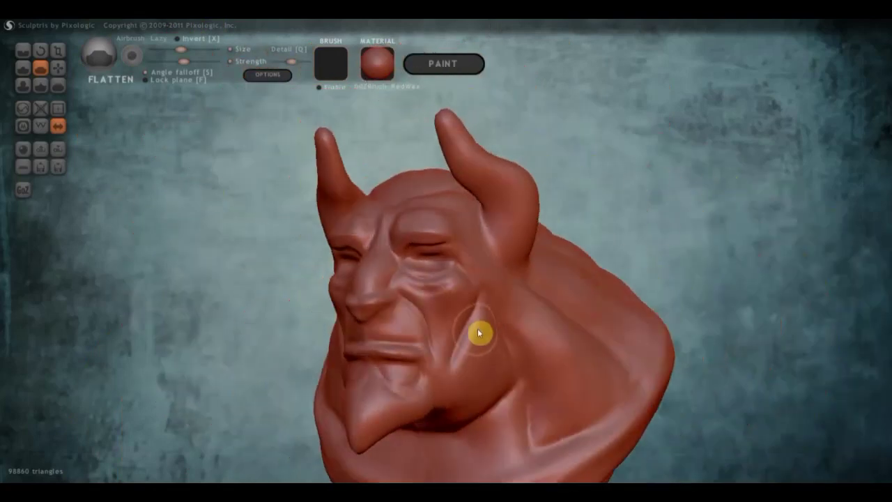
mouse_move(504, 329)
right_mouse_down()
mouse_move(515, 381)
mouse_move(547, 335)
mouse_move(528, 243)
mouse_move(524, 273)
right_mouse_up()
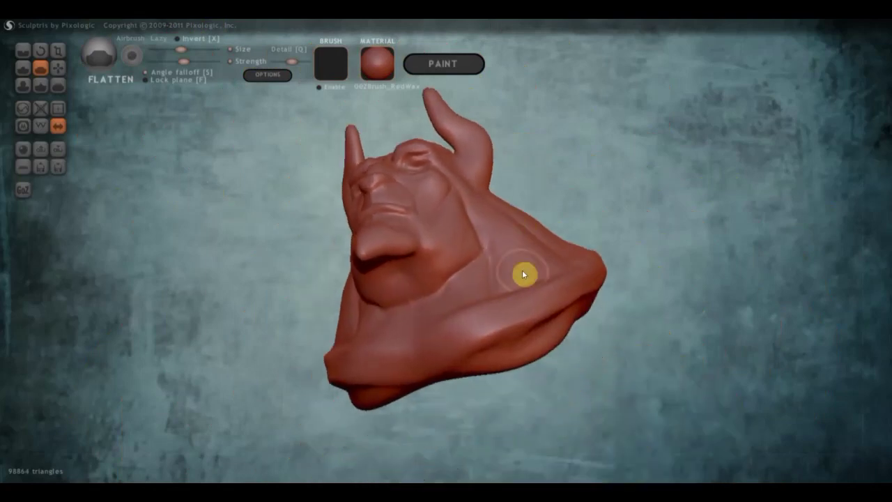
scroll(519, 270, "up", 3)
left_click_drag(434, 279, 456, 253)
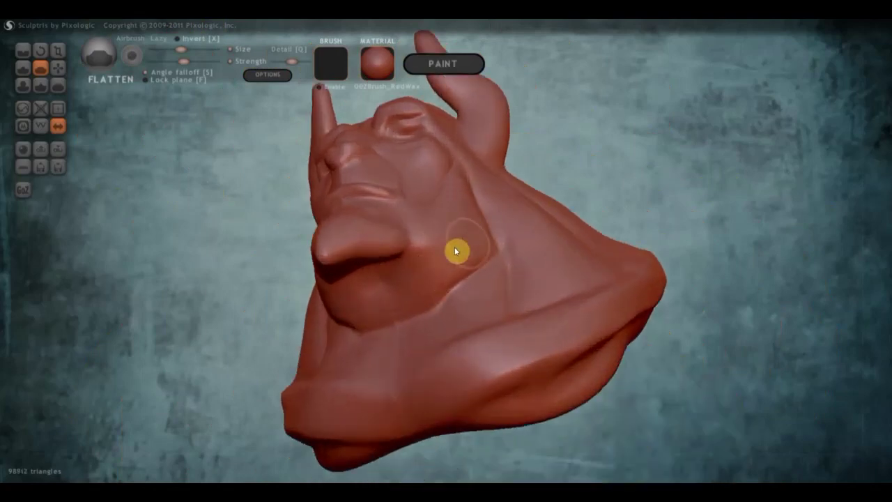
mouse_move(443, 253)
right_mouse_down()
mouse_move(438, 309)
mouse_move(378, 290)
mouse_move(432, 306)
mouse_move(309, 311)
mouse_move(363, 295)
mouse_move(417, 324)
right_mouse_up()
mouse_move(334, 313)
right_mouse_down()
mouse_move(392, 314)
mouse_move(422, 294)
mouse_move(550, 296)
right_mouse_up()
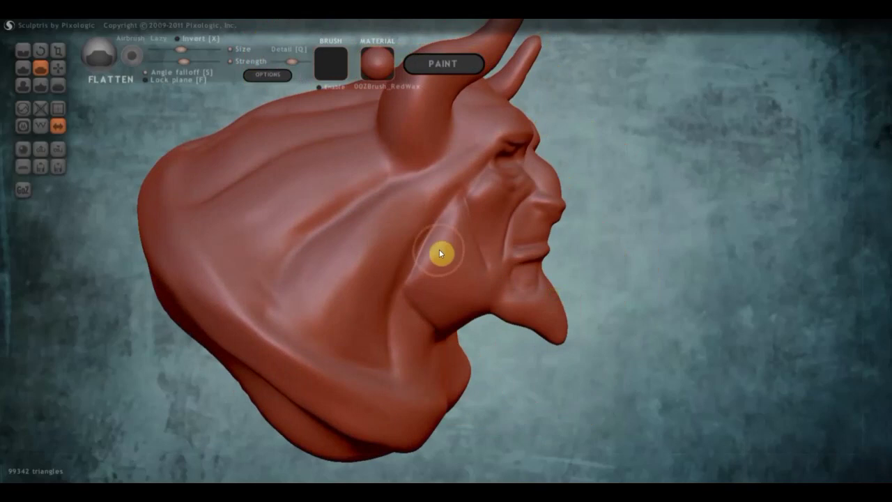
left_click(57, 66)
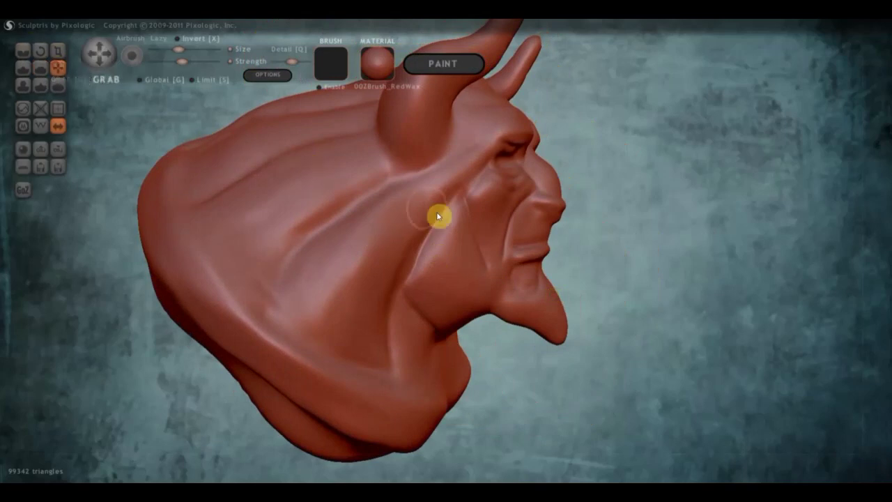
Fill the hollow under the chin and jaw, and pull the cheek below the horn upward
scroll(457, 298, "down", 2)
scroll(471, 293, "down", 2)
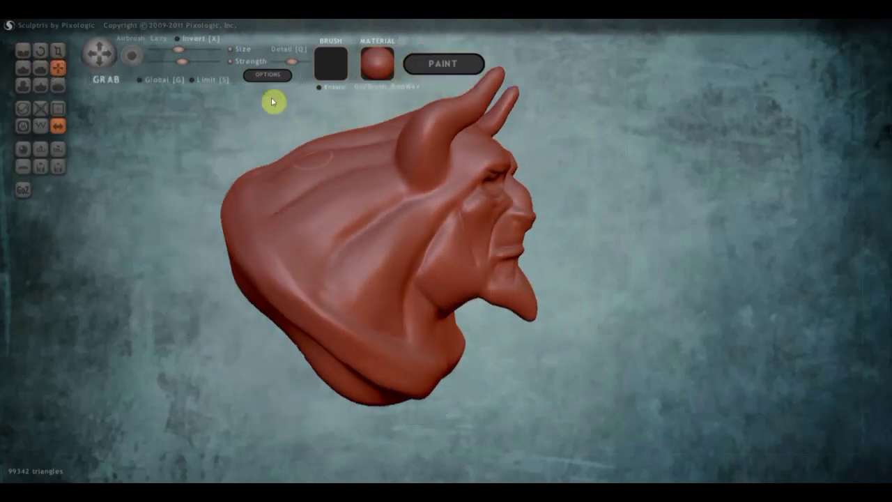
scroll(461, 288, "up", 2)
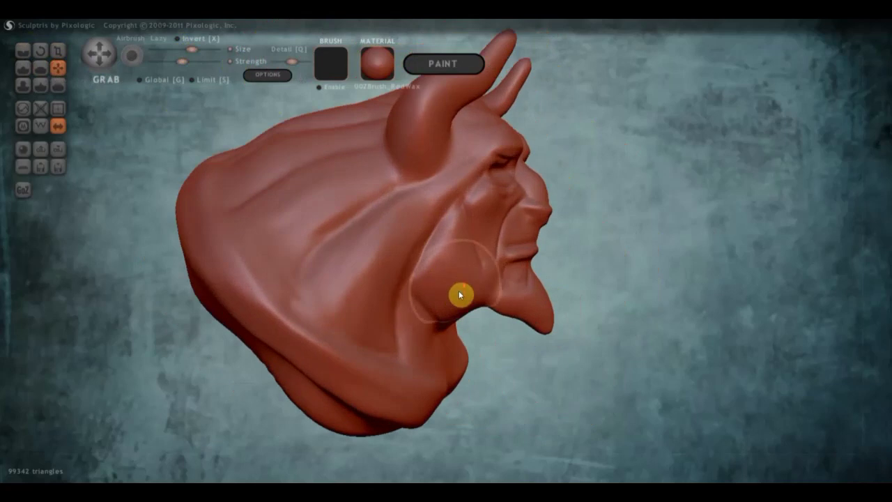
left_click_drag(451, 303, 436, 316)
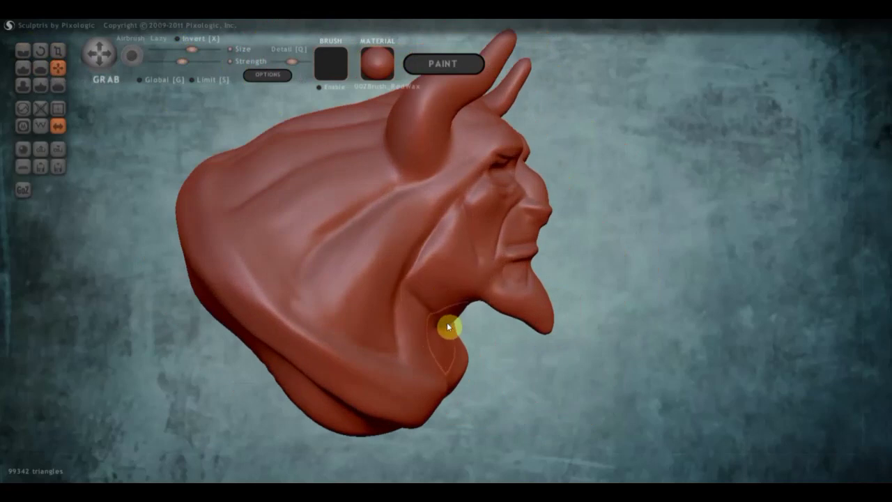
mouse_move(421, 220)
left_mouse_down()
mouse_move(448, 185)
mouse_move(388, 248)
mouse_move(349, 233)
mouse_move(314, 183)
mouse_move(362, 170)
mouse_move(358, 152)
mouse_move(393, 151)
mouse_move(388, 141)
mouse_move(439, 183)
left_mouse_up()
left_click_drag(565, 189, 601, 237)
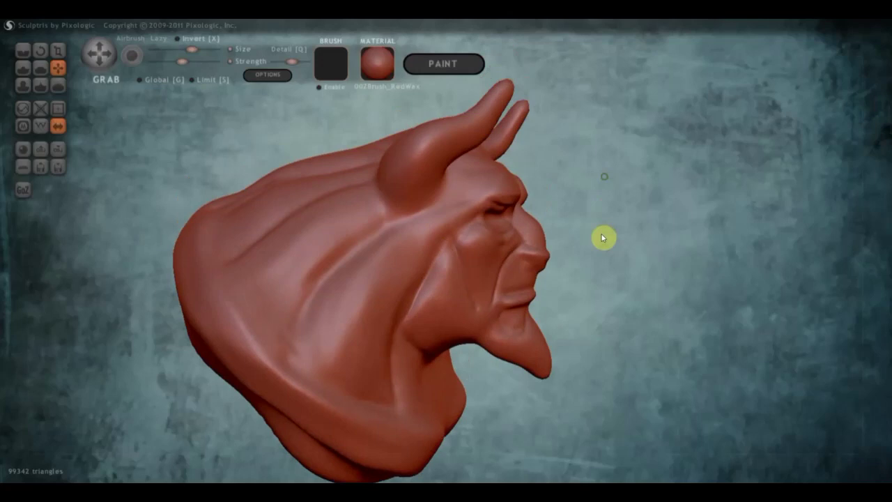
mouse_move(550, 201)
left_mouse_down()
mouse_move(577, 211)
mouse_move(527, 209)
mouse_move(537, 243)
left_mouse_up()
Reshape the forehead and top of the head, nudging the area beside the left horn
mouse_move(431, 158)
left_mouse_down()
mouse_move(446, 140)
mouse_move(440, 133)
mouse_move(450, 133)
left_mouse_up()
left_click_drag(449, 99, 437, 111)
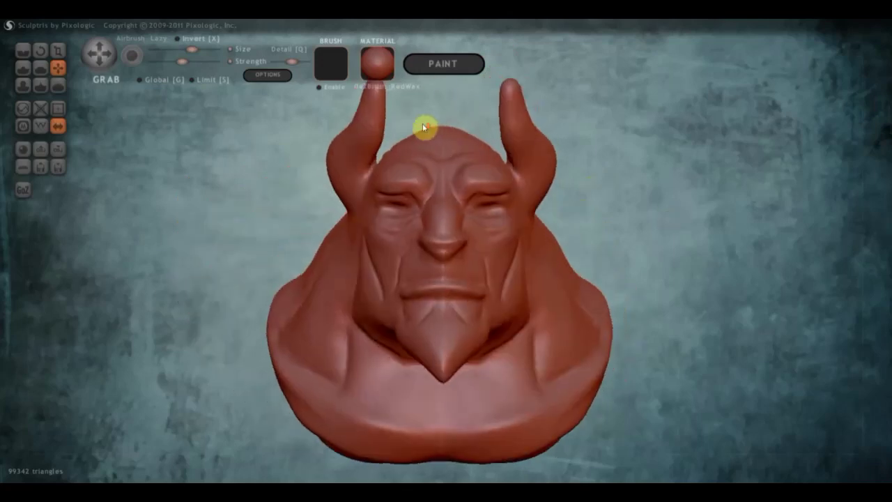
scroll(423, 127, "up", 3)
scroll(434, 229, "down", 1)
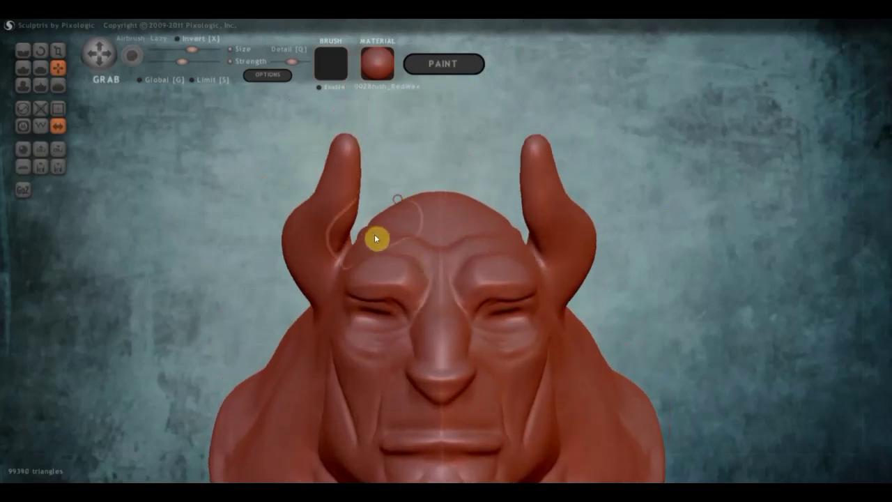
left_click_drag(368, 242, 364, 249)
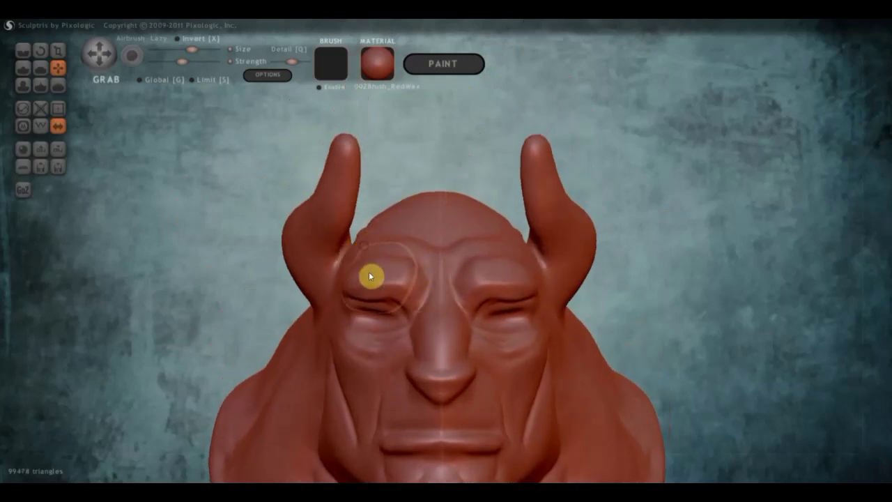
mouse_move(342, 293)
right_mouse_down()
mouse_move(391, 390)
mouse_move(384, 411)
mouse_move(389, 392)
right_mouse_up()
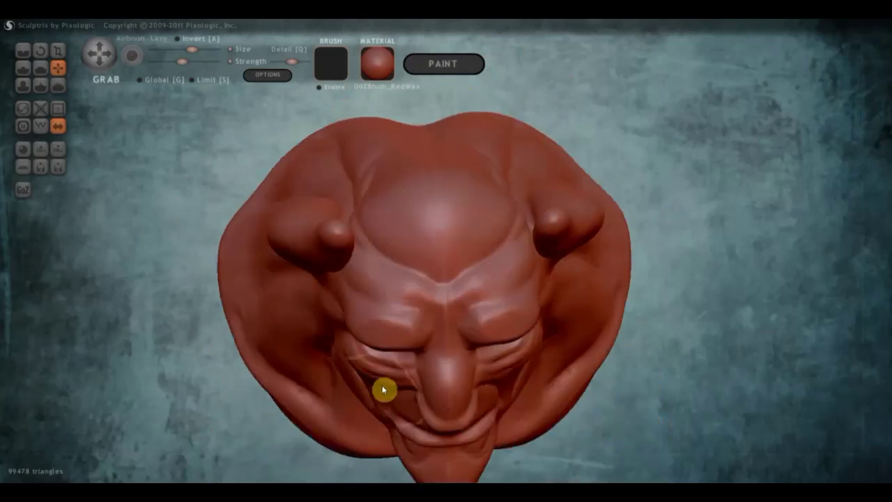
Pull the under-eye wrinkles downward and the mouth and lips outward in profile
scroll(377, 387, "up", 2)
left_click_drag(349, 424, 342, 441)
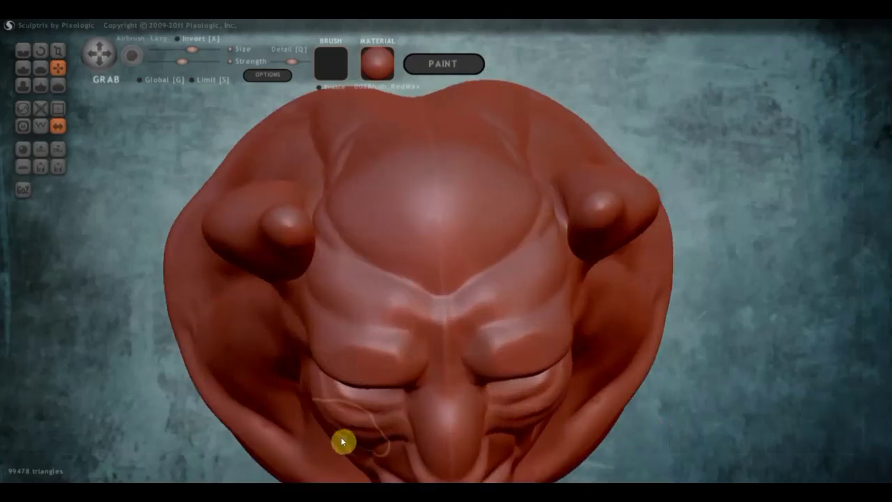
mouse_move(343, 437)
right_mouse_down()
mouse_move(356, 367)
mouse_move(409, 341)
mouse_move(550, 362)
mouse_move(512, 355)
right_mouse_up()
scroll(440, 352, "down", 3)
scroll(506, 351, "up", 2)
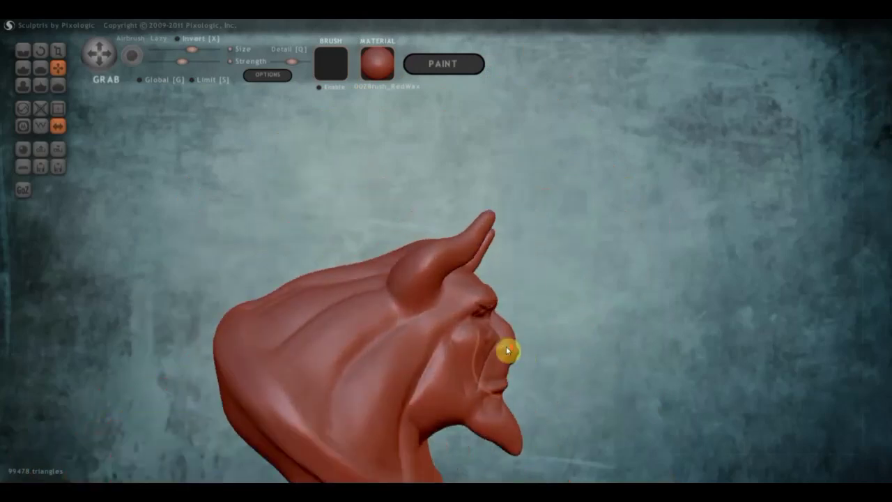
scroll(525, 373, "up", 2)
left_click_drag(526, 373, 537, 375)
mouse_move(552, 367)
right_mouse_down()
mouse_move(325, 362)
mouse_move(430, 388)
mouse_move(400, 393)
mouse_move(495, 260)
right_mouse_up()
scroll(523, 171, "up", 2)
Pull the upper lip tip forward and drag the lower lip and chin downward
right_click_drag(523, 171, 411, 347)
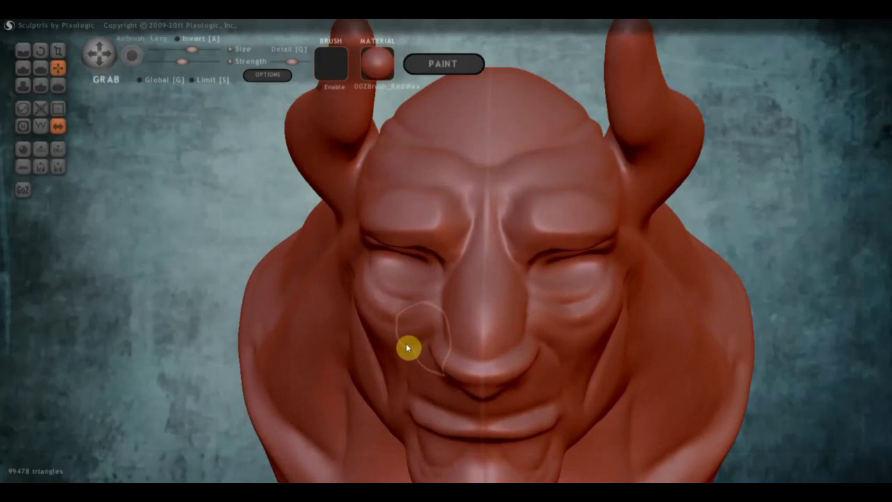
mouse_move(441, 330)
right_mouse_down()
mouse_move(320, 307)
mouse_move(353, 334)
right_mouse_up()
left_click_drag(354, 334, 341, 335)
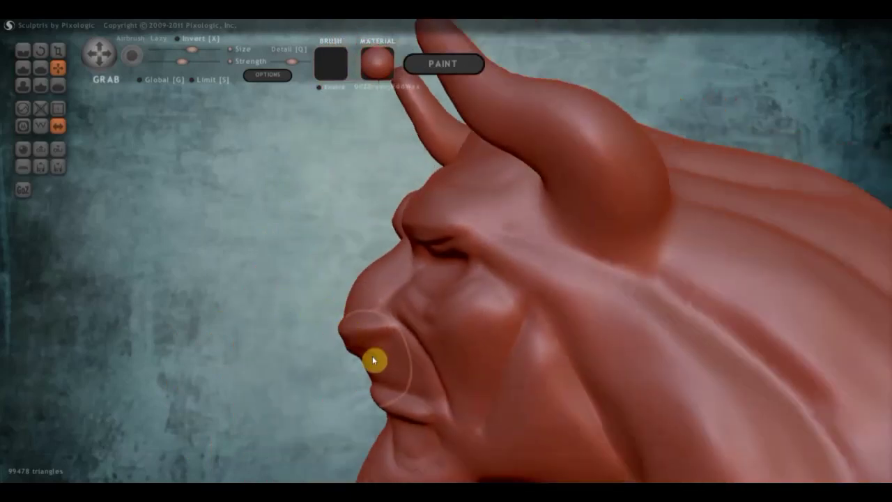
mouse_move(369, 360)
right_mouse_down()
mouse_move(474, 356)
mouse_move(588, 264)
mouse_move(595, 367)
mouse_move(524, 372)
mouse_move(518, 356)
right_mouse_up()
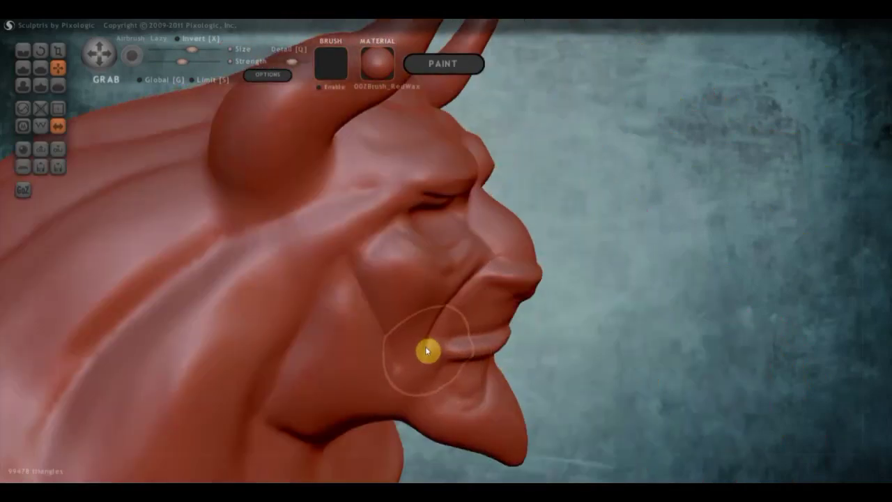
mouse_move(423, 340)
right_mouse_down()
mouse_move(418, 368)
mouse_move(327, 370)
mouse_move(344, 327)
right_mouse_up()
left_click_drag(344, 327, 380, 362)
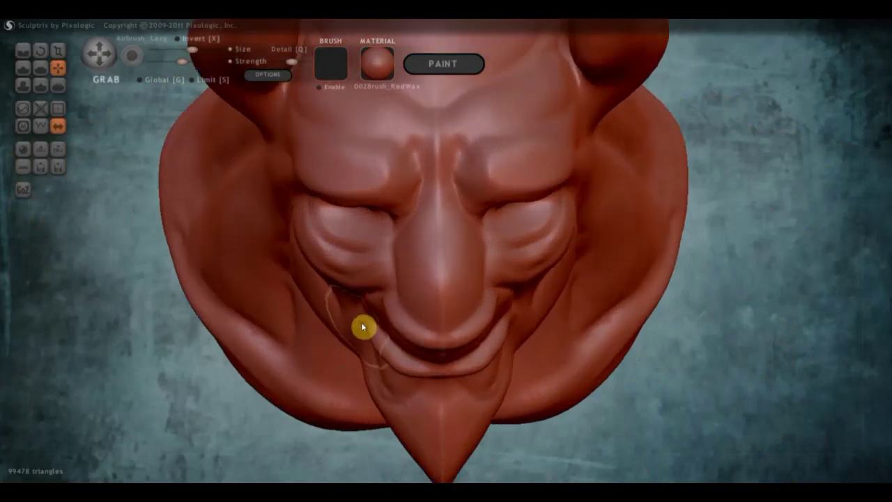
mouse_move(396, 367)
right_mouse_down()
mouse_move(398, 288)
mouse_move(364, 331)
right_mouse_up()
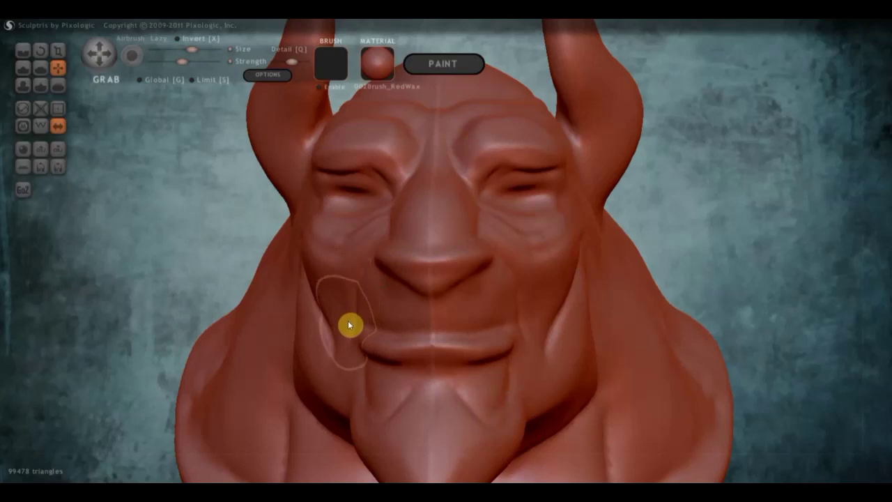
Drag the chin down into a pointed goatee and bend its tip forward
right_click_drag(384, 337, 251, 352)
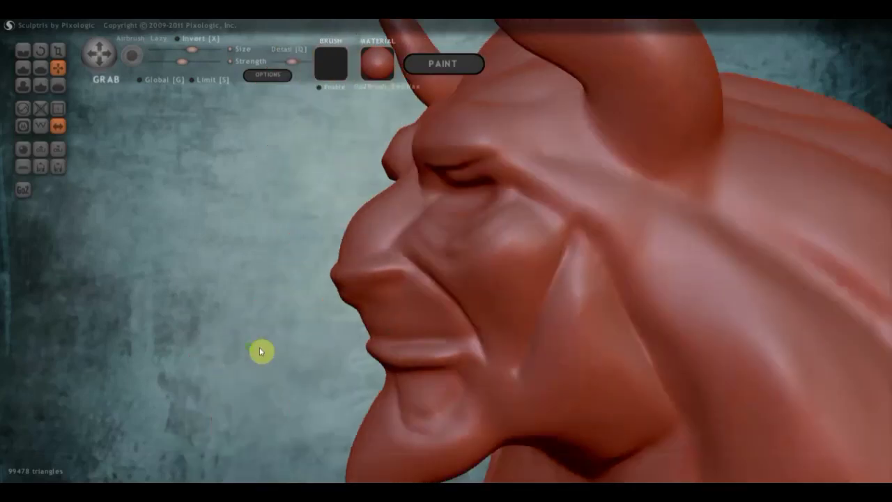
mouse_move(383, 324)
right_mouse_down()
mouse_move(395, 324)
mouse_move(373, 330)
mouse_move(508, 337)
mouse_move(518, 322)
mouse_move(512, 300)
mouse_move(520, 297)
mouse_move(450, 297)
mouse_move(557, 281)
mouse_move(493, 304)
right_mouse_up()
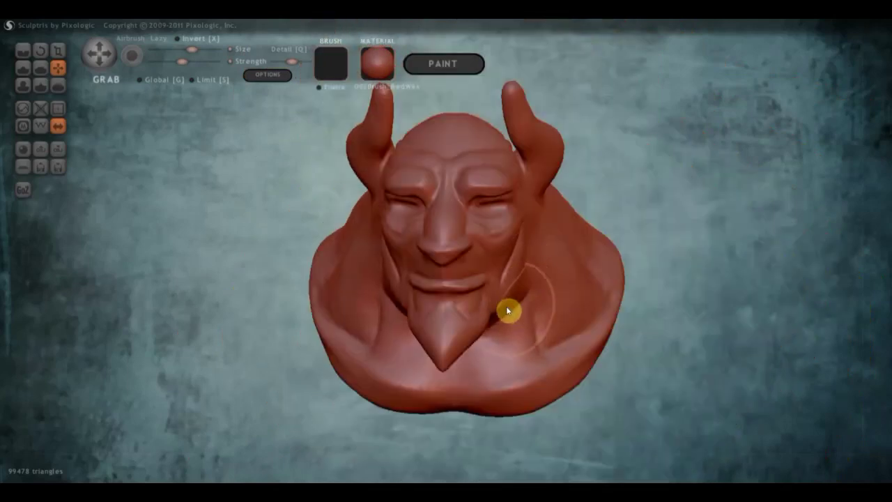
scroll(503, 265, "up", 2)
scroll(501, 244, "up", 2)
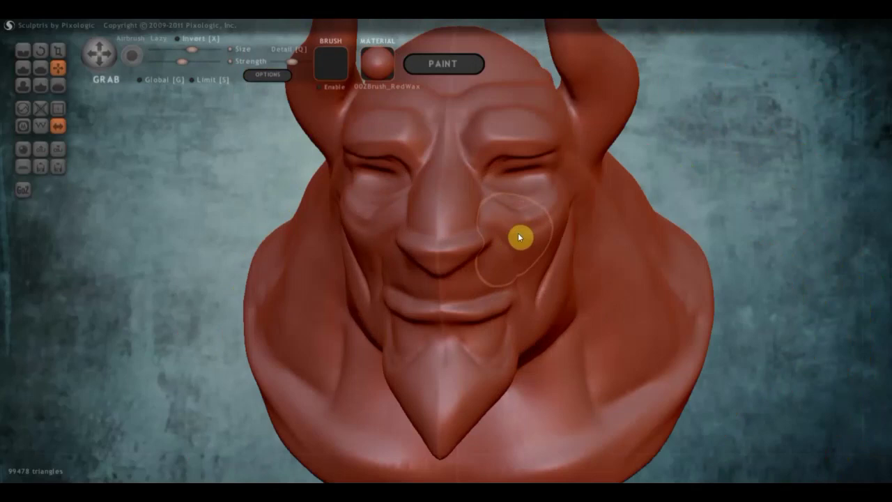
scroll(520, 235, "down", 2)
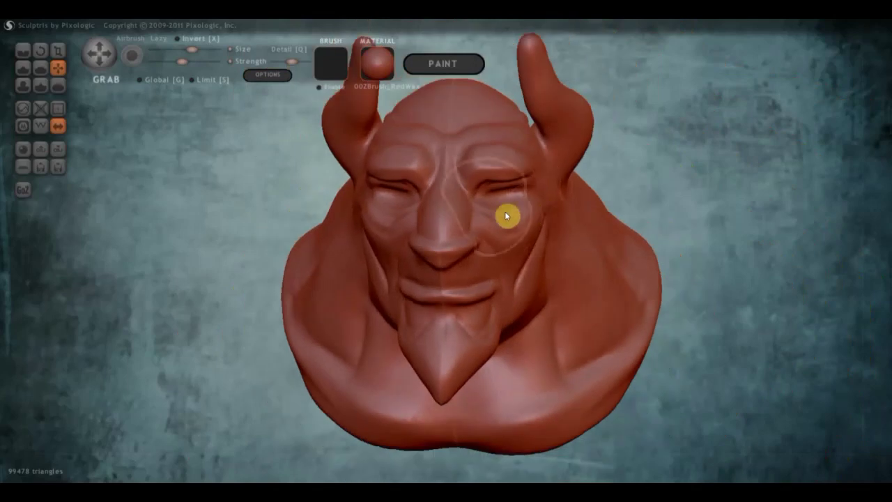
right_click_drag(506, 211, 447, 214)
mouse_move(391, 376)
left_mouse_down()
mouse_move(365, 402)
mouse_move(365, 428)
mouse_move(389, 404)
left_mouse_up()
mouse_move(389, 404)
right_mouse_down()
mouse_move(348, 389)
mouse_move(374, 377)
right_mouse_up()
left_click_drag(360, 372, 343, 369)
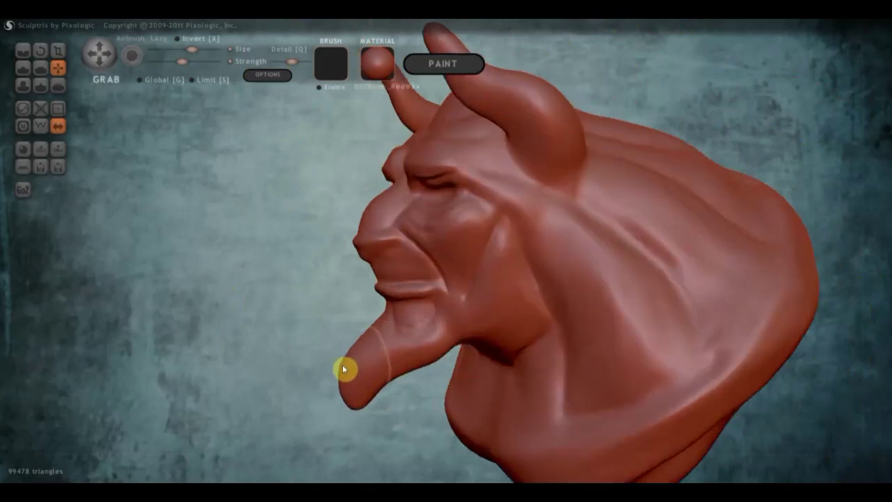
right_click_drag(346, 367, 494, 363)
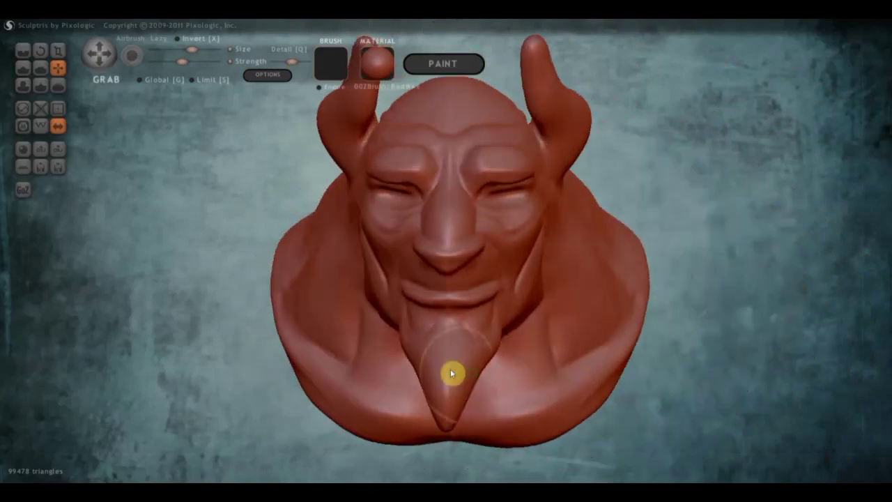
scroll(366, 367, "up", 2)
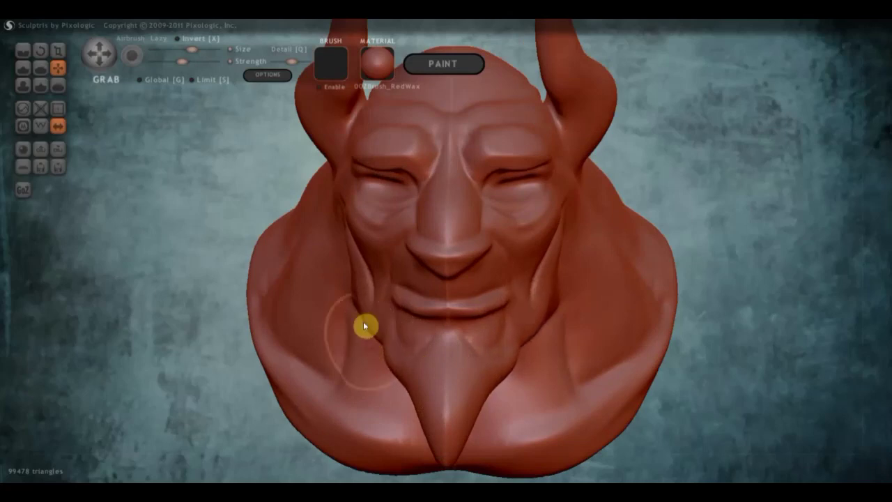
Lift the cheek up toward the temple, checking it from side and front
left_click_drag(351, 217, 341, 185)
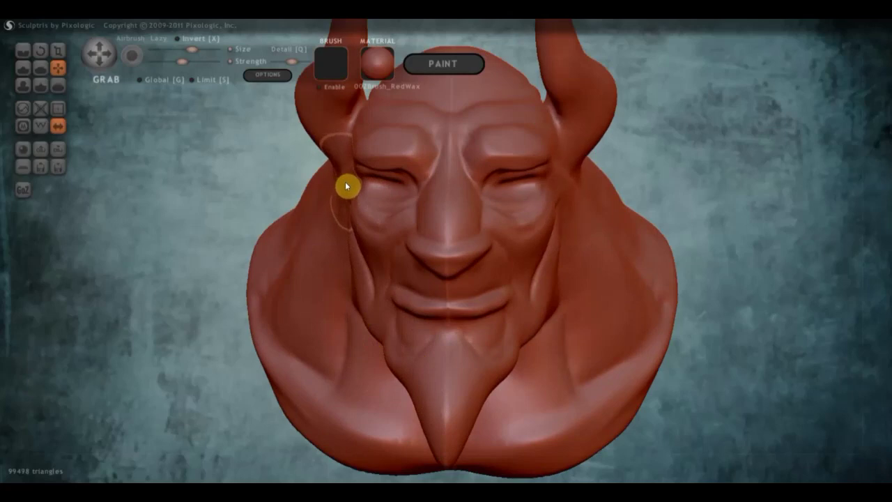
mouse_move(372, 195)
left_mouse_down()
mouse_move(261, 199)
mouse_move(294, 201)
left_mouse_up()
left_click_drag(412, 161, 478, 156)
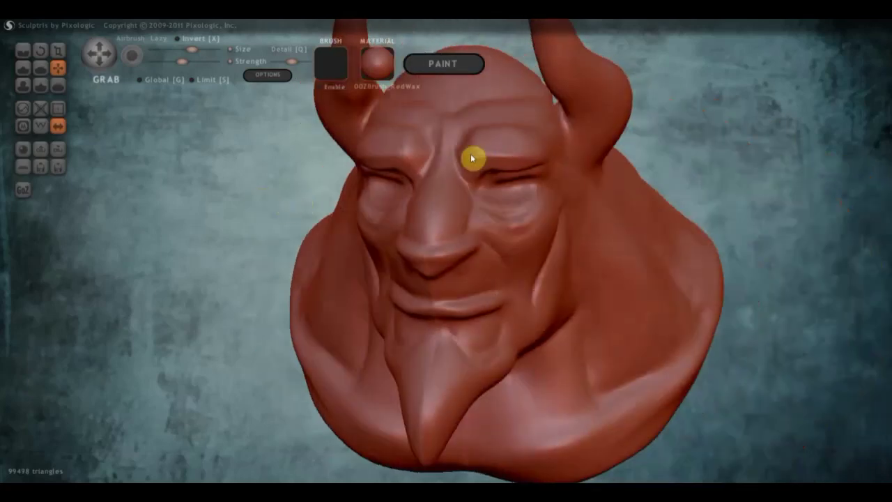
left_click(23, 67)
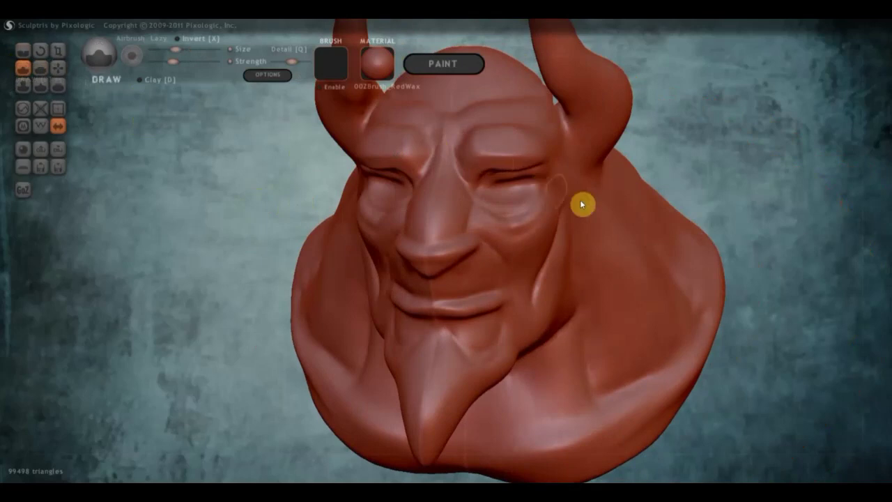
Mask the area just beside the devil's right horn
right_click_drag(582, 201, 520, 209)
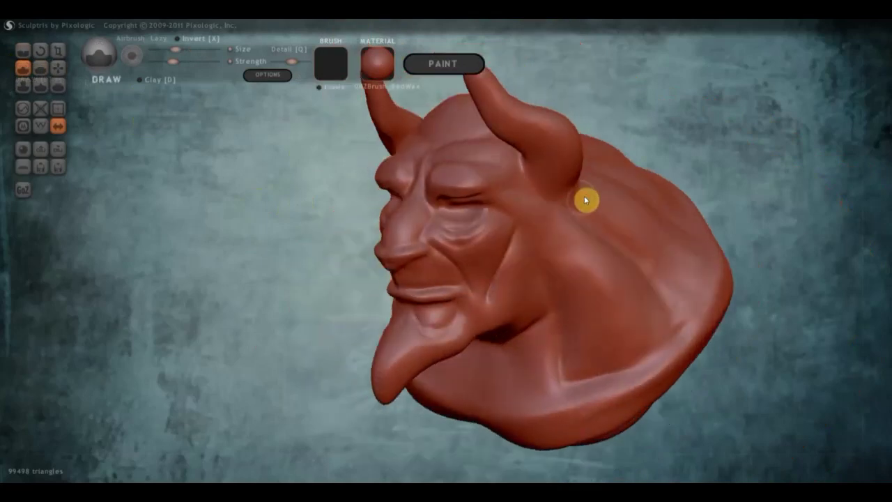
key("m")
mouse_move(603, 203)
left_mouse_down()
mouse_move(589, 213)
mouse_move(589, 197)
mouse_move(597, 214)
mouse_move(683, 198)
left_mouse_up()
key("d")
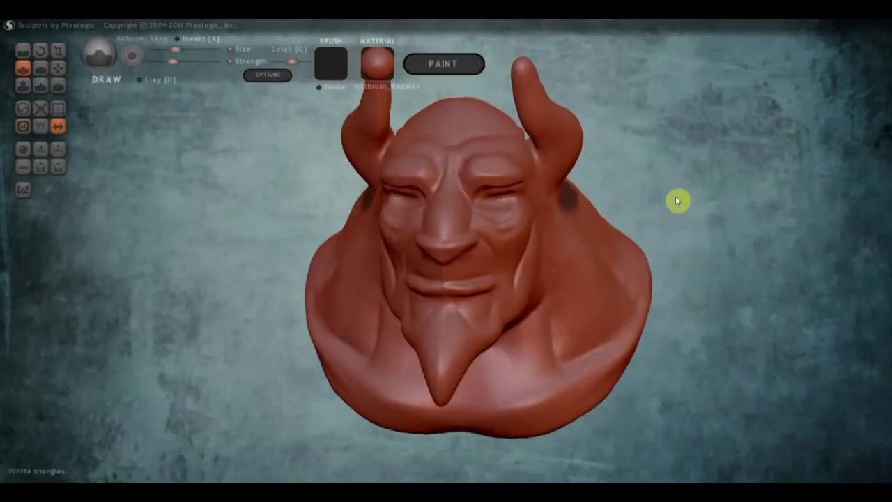
Thicken the right horn's base by pulling it outward with the Grab brush
mouse_move(587, 184)
left_mouse_down()
mouse_move(534, 181)
mouse_move(558, 184)
left_mouse_up()
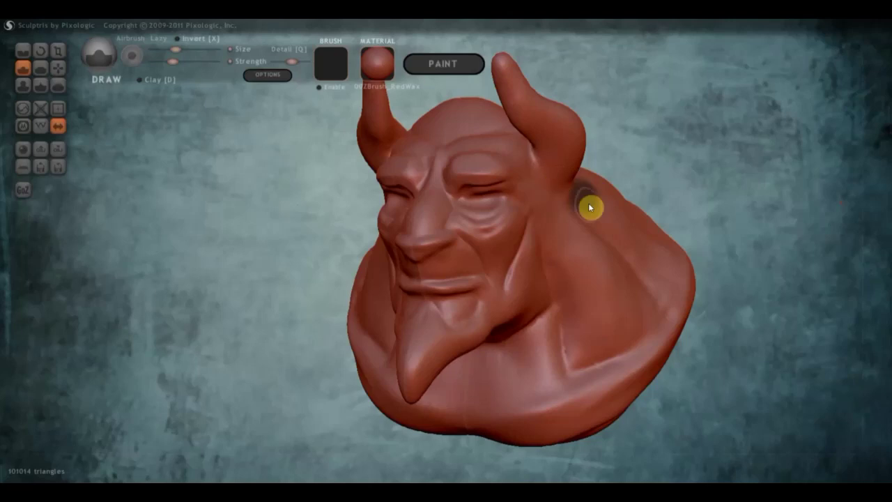
left_click_drag(693, 162, 706, 161)
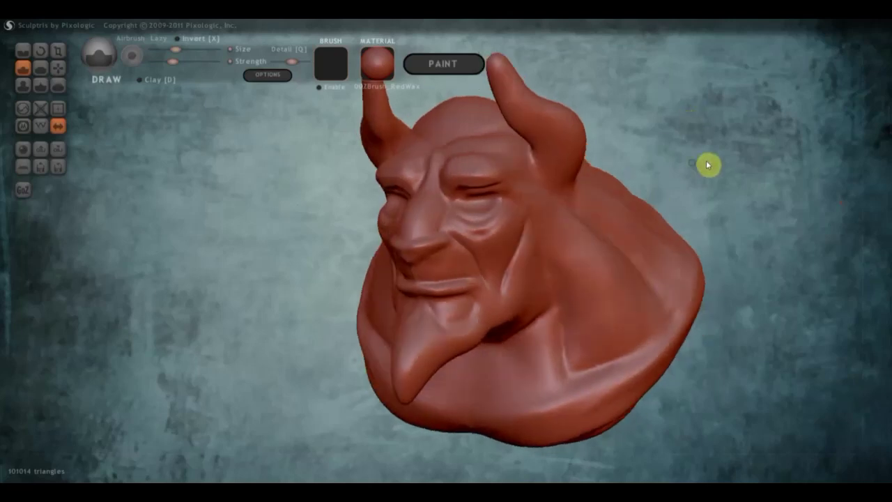
left_click(57, 67)
mouse_move(557, 185)
left_mouse_down()
mouse_move(551, 167)
mouse_move(578, 207)
left_mouse_up()
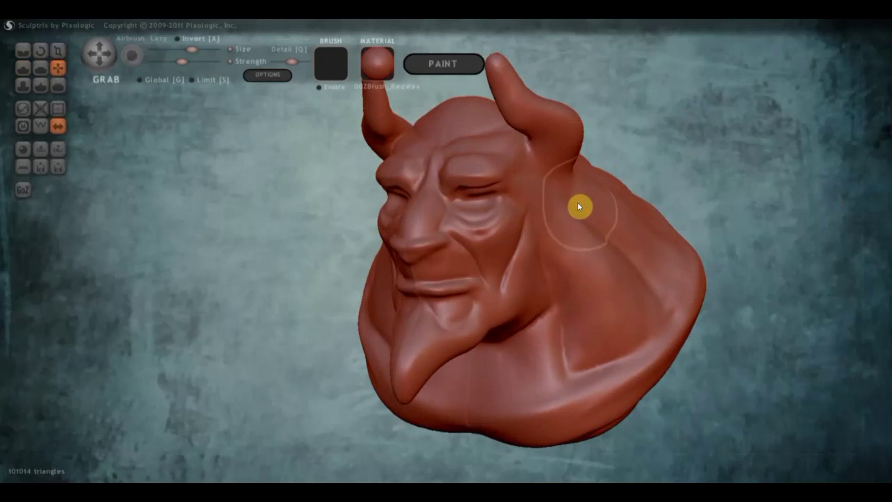
mouse_move(575, 202)
right_mouse_down()
mouse_move(546, 223)
mouse_move(593, 219)
mouse_move(585, 230)
right_mouse_up()
left_click(41, 67)
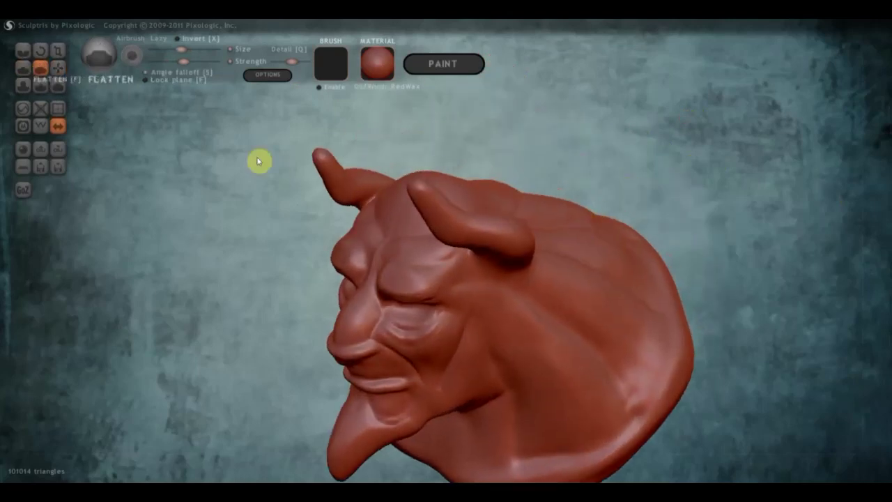
Flatten the right horn along its length, front, inner side and base at the temple
scroll(433, 202, "up", 3)
scroll(421, 157, "down", 1)
mouse_move(418, 174)
left_mouse_down()
mouse_move(440, 203)
mouse_move(532, 242)
left_mouse_up()
left_click_drag(445, 213, 464, 216)
mouse_move(539, 233)
right_mouse_down()
mouse_move(638, 189)
mouse_move(555, 190)
right_mouse_up()
left_click_drag(476, 156, 482, 184)
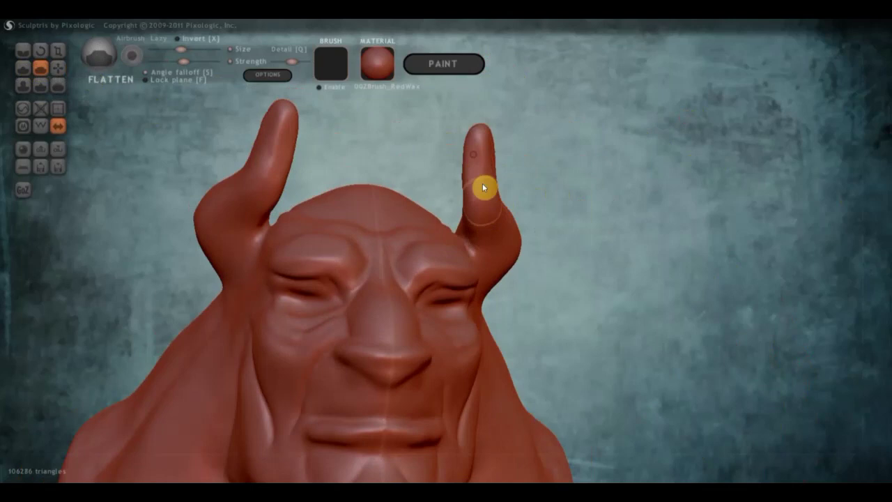
mouse_move(498, 244)
left_mouse_down()
mouse_move(478, 221)
mouse_move(471, 237)
left_mouse_up()
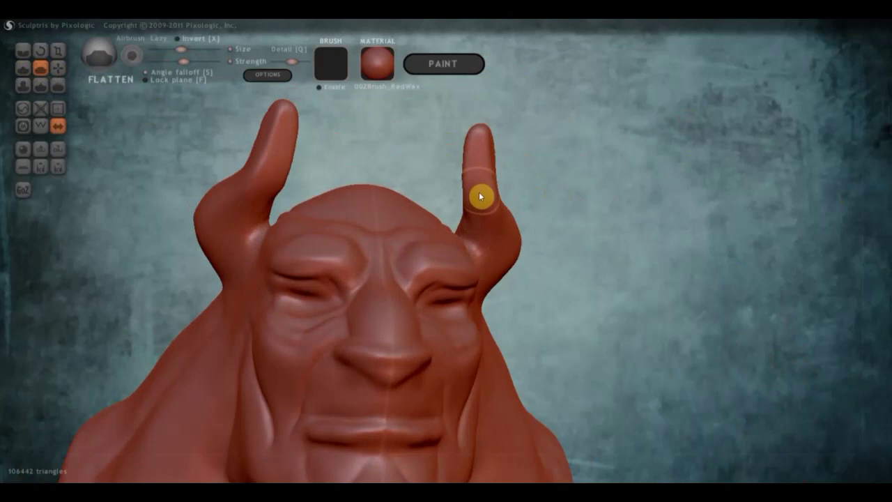
mouse_move(476, 271)
right_mouse_down()
mouse_move(418, 281)
mouse_move(462, 255)
right_mouse_up()
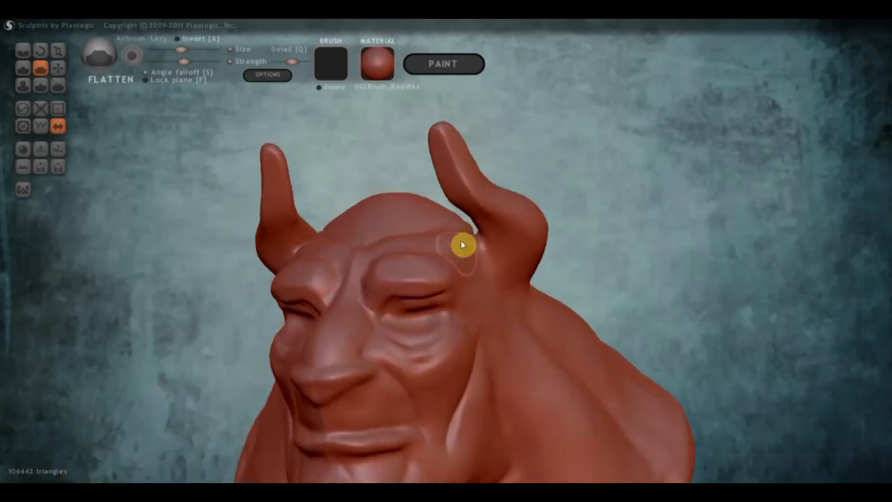
mouse_move(488, 211)
left_mouse_down()
mouse_move(482, 226)
mouse_move(498, 222)
mouse_move(476, 205)
mouse_move(498, 255)
mouse_move(508, 248)
mouse_move(494, 255)
left_mouse_up()
From behind, Grab-bend the left horn tip, mirrored onto the right horn
left_click(58, 67)
mouse_move(319, 192)
left_mouse_down()
mouse_move(402, 219)
mouse_move(230, 292)
left_mouse_up()
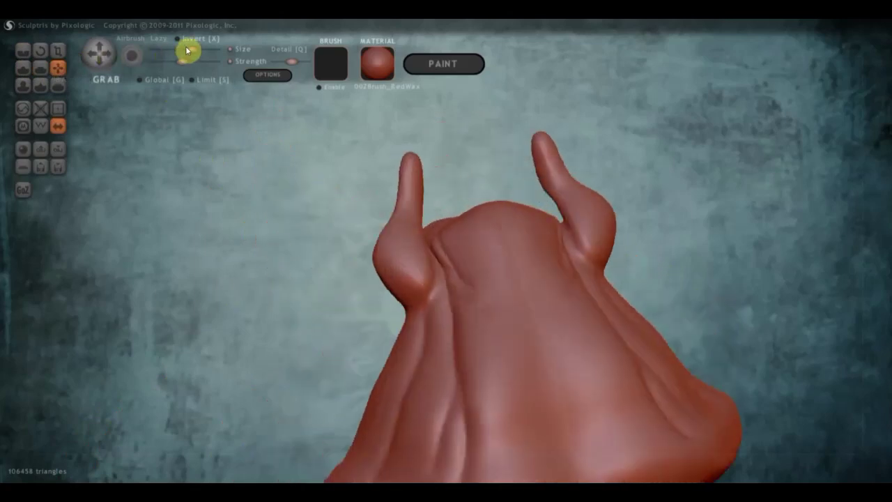
scroll(393, 229, "down", 2)
scroll(399, 230, "down", 2)
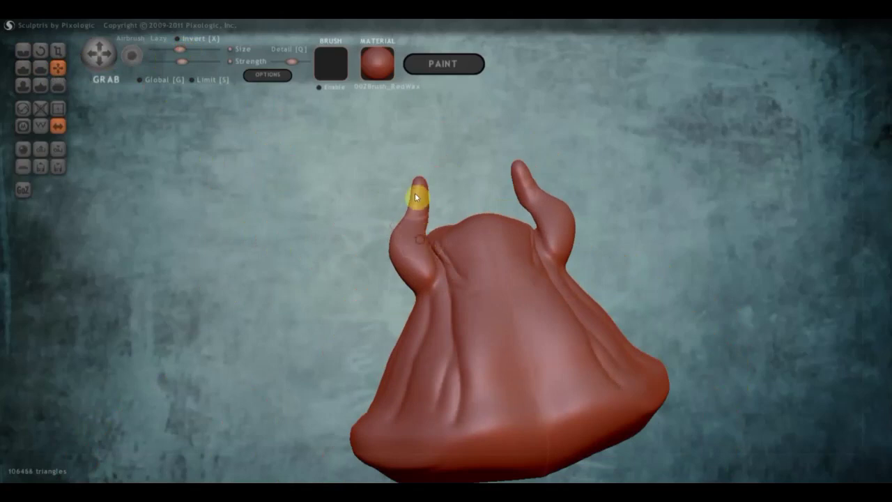
left_click_drag(416, 200, 428, 206)
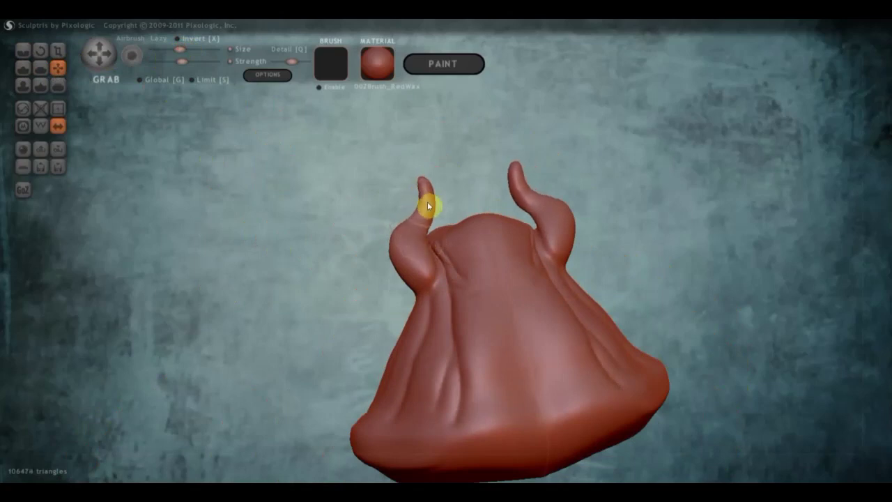
Reshape the bulge at the left horn base, then check from front and three-quarter views
right_click_drag(435, 218, 454, 255)
scroll(406, 288, "up", 3)
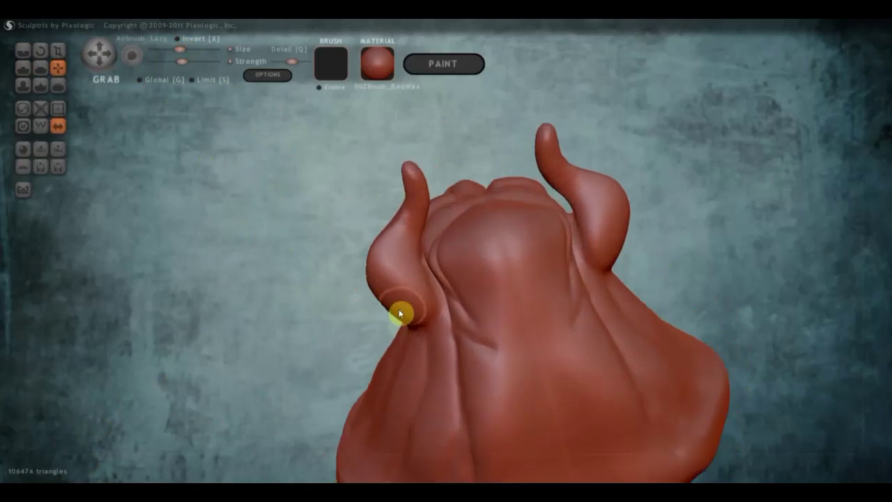
mouse_move(393, 314)
left_mouse_down()
mouse_move(379, 305)
mouse_move(391, 308)
left_mouse_up()
mouse_move(391, 308)
right_mouse_down()
mouse_move(367, 296)
mouse_move(420, 281)
right_mouse_up()
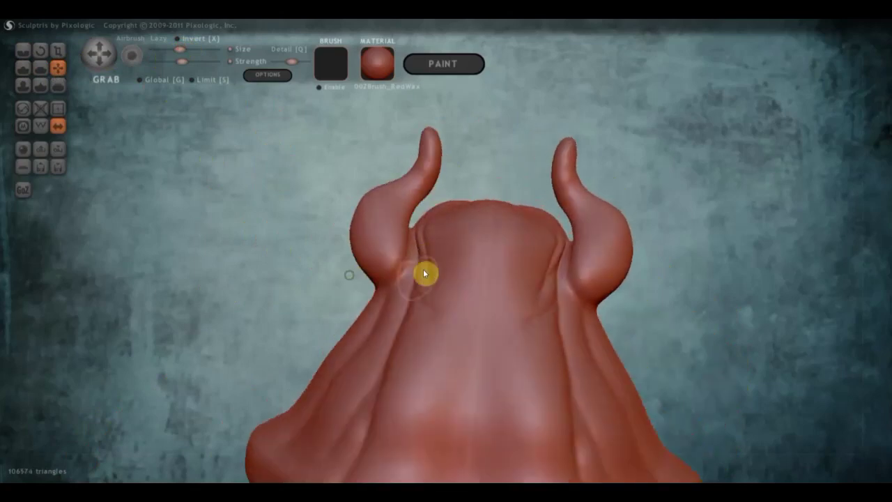
mouse_move(373, 325)
right_mouse_down()
mouse_move(453, 323)
mouse_move(623, 246)
mouse_move(747, 249)
mouse_move(721, 249)
right_mouse_up()
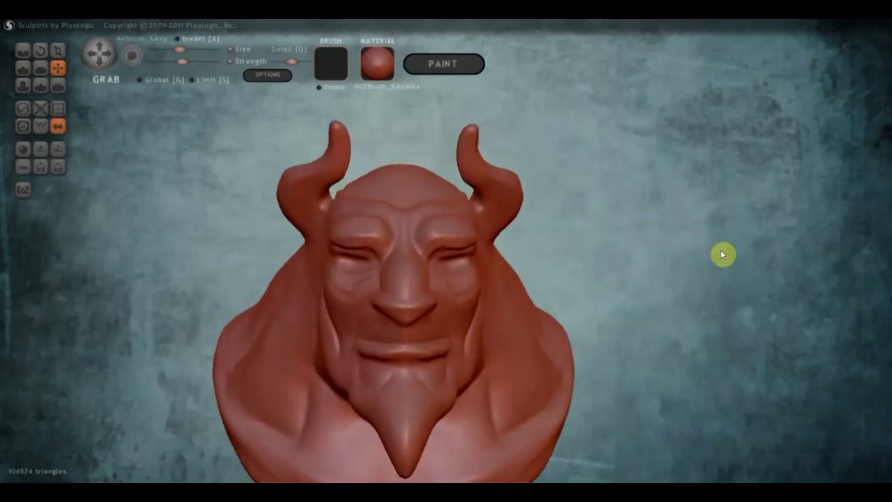
mouse_move(653, 251)
right_mouse_down()
mouse_move(602, 257)
mouse_move(392, 189)
right_mouse_up()
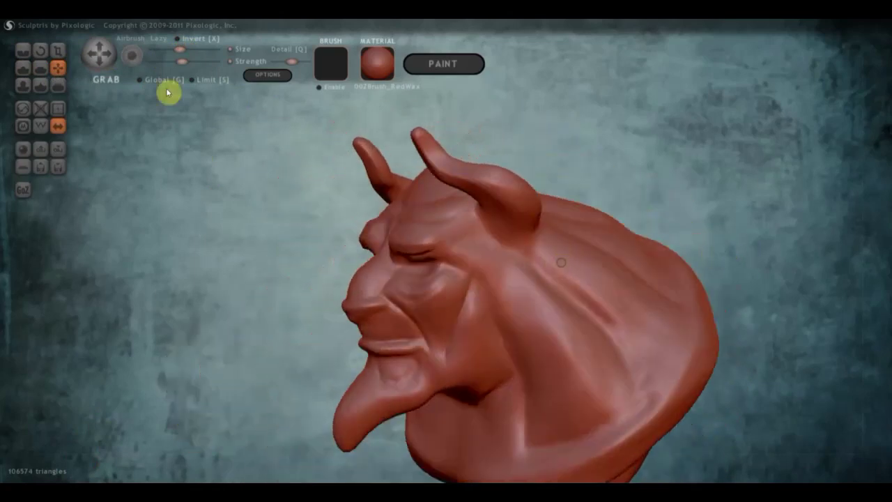
Raise a bump at the right horn's base with the Draw brush
left_click(24, 69)
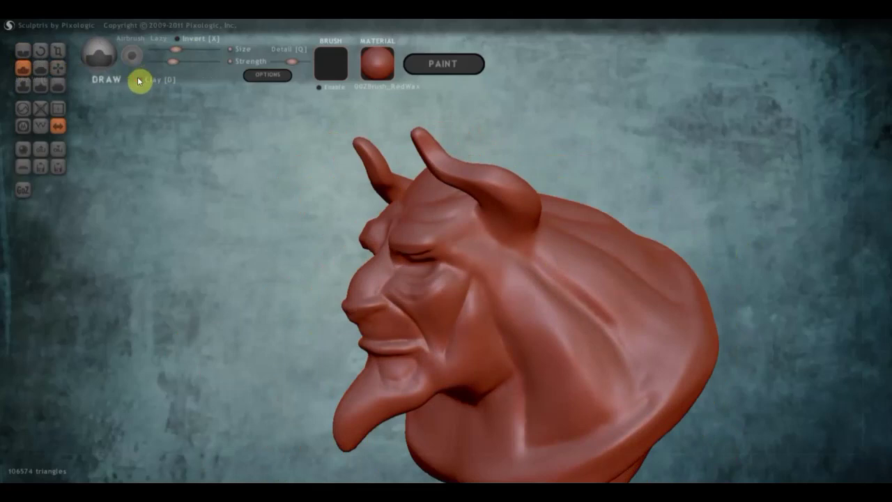
left_click_drag(480, 177, 546, 227)
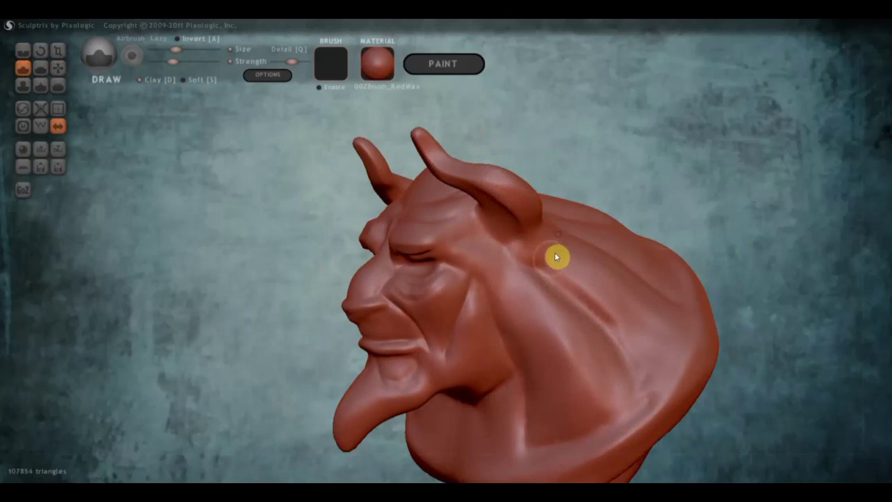
right_click_drag(556, 257, 516, 257)
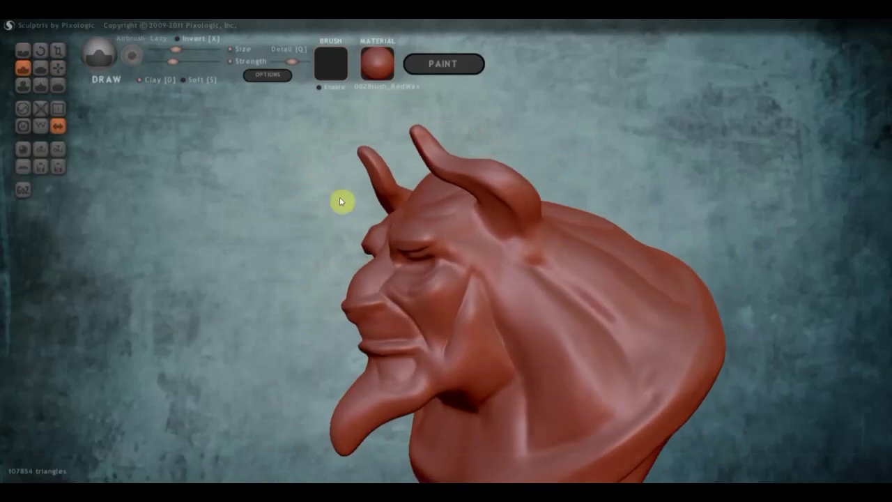
scroll(439, 216, "down", 2)
right_click_drag(503, 286, 447, 205, "alt")
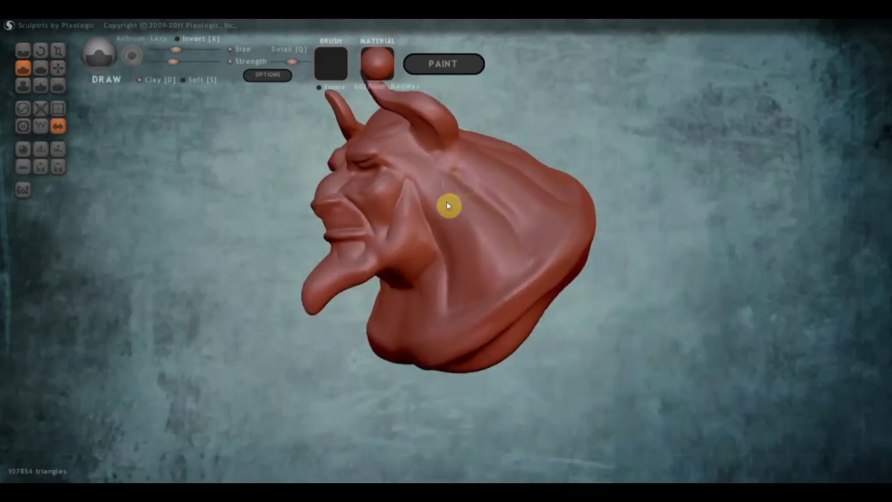
Build ridges down the cheek, near the brow, and across the back and side of the head
mouse_move(427, 183)
left_mouse_down()
mouse_move(458, 235)
mouse_move(467, 278)
left_mouse_up()
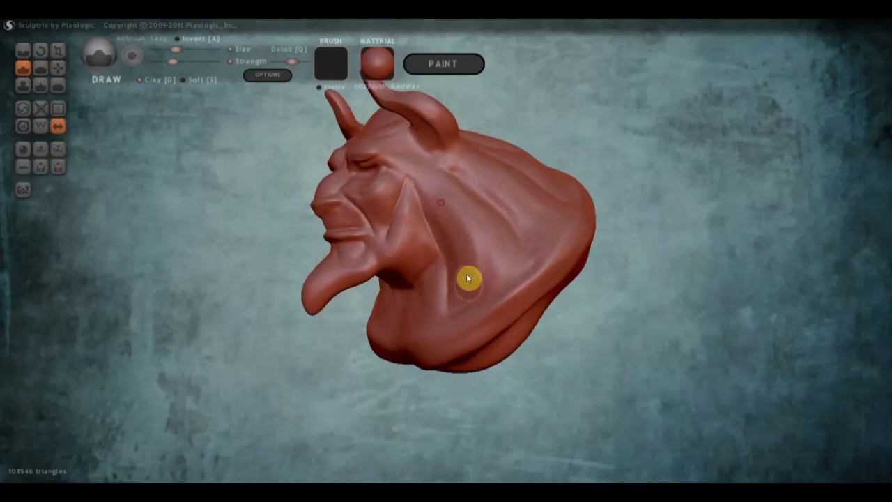
left_click_drag(442, 201, 454, 217)
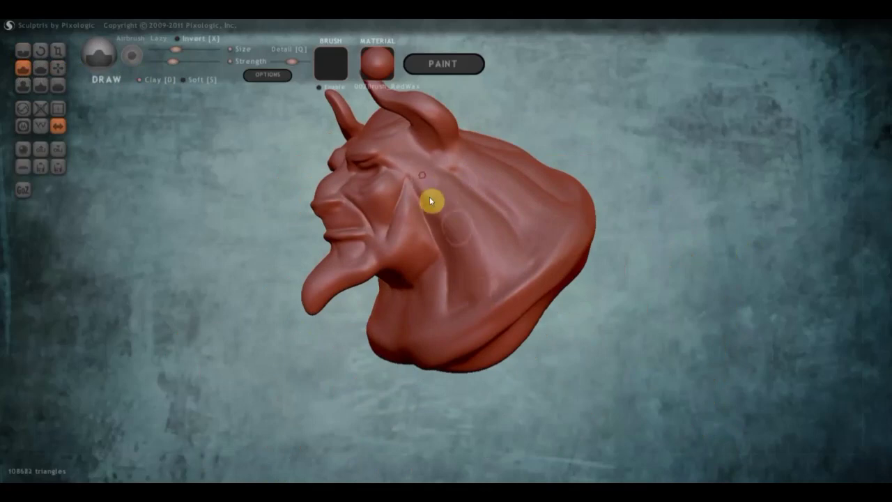
left_click_drag(417, 170, 436, 187)
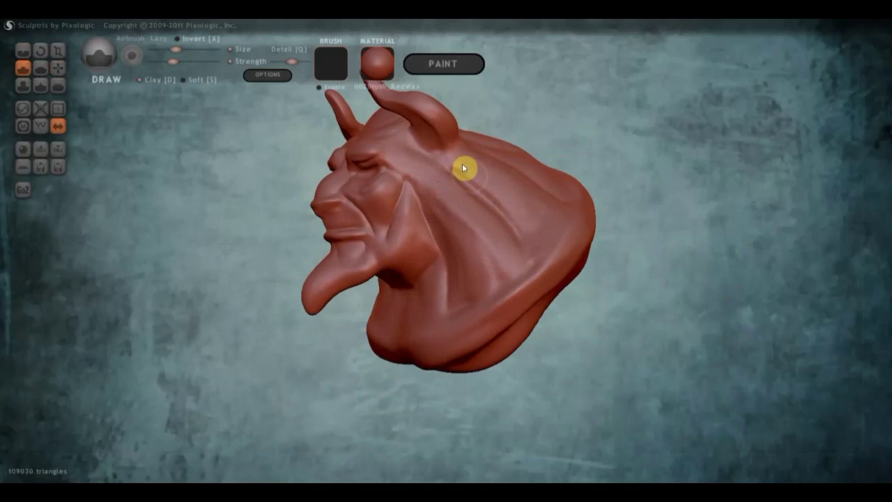
left_click_drag(551, 223, 470, 159)
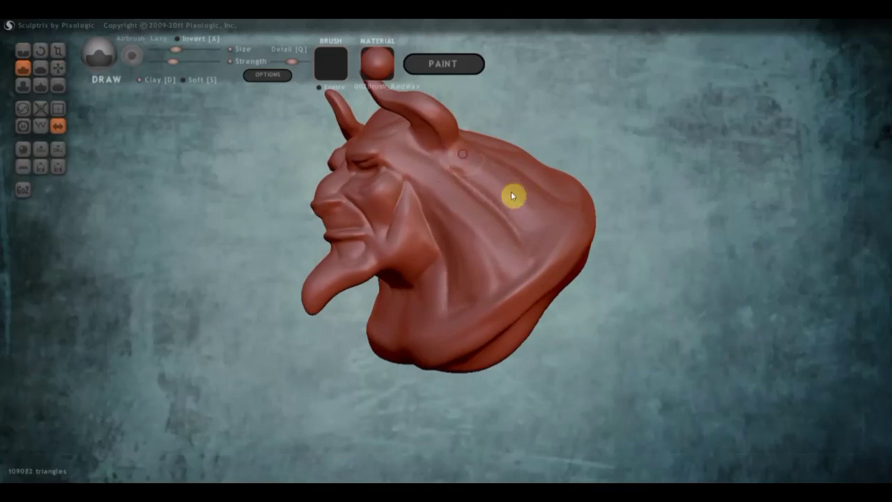
right_click_drag(536, 212, 466, 251)
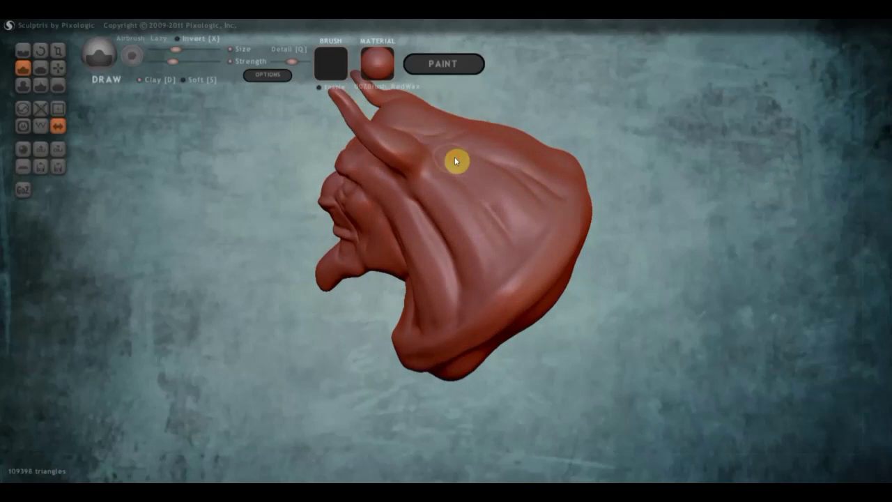
left_click_drag(508, 185, 562, 235)
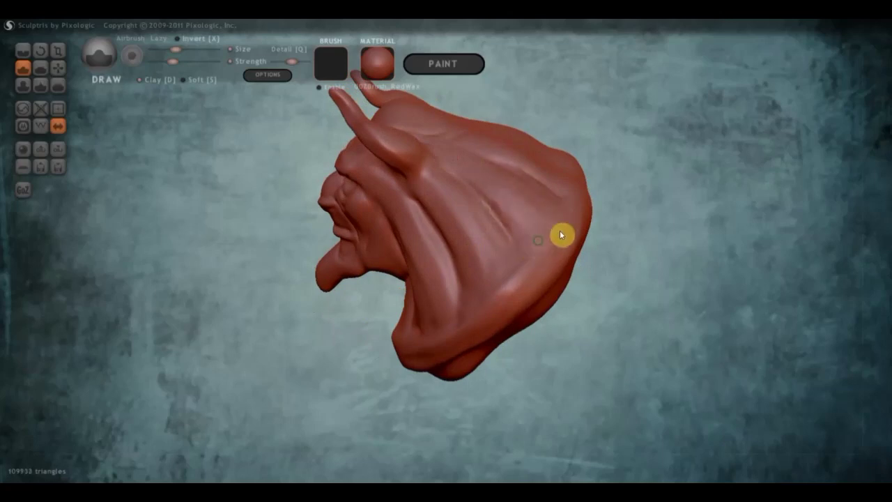
right_click_drag(562, 235, 594, 212)
Flatten a circular patch on the neck and smooth the neck's side
left_click(41, 68)
scroll(496, 168, "up", 2)
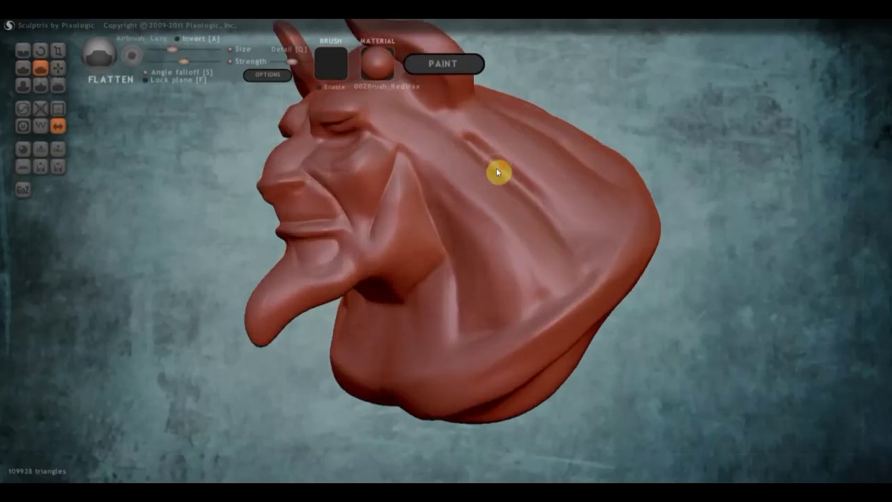
mouse_move(510, 175)
right_mouse_down()
mouse_move(527, 147)
mouse_move(500, 164)
right_mouse_up()
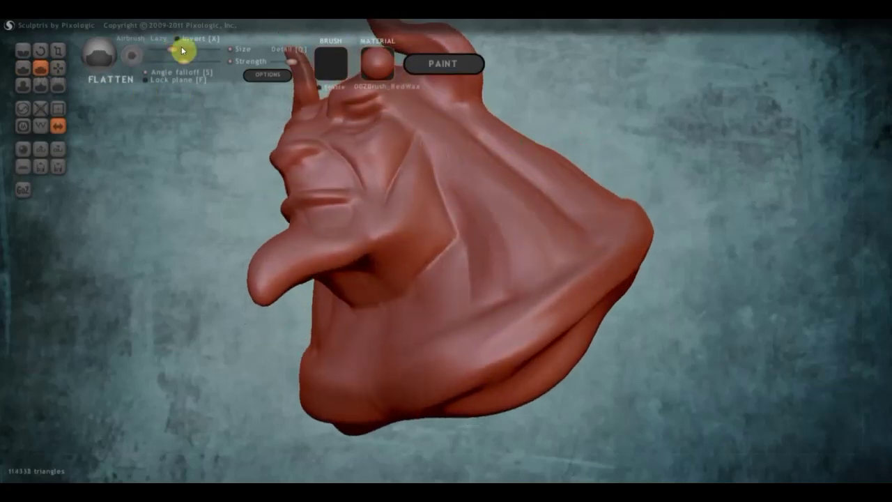
scroll(449, 176, "up", 1)
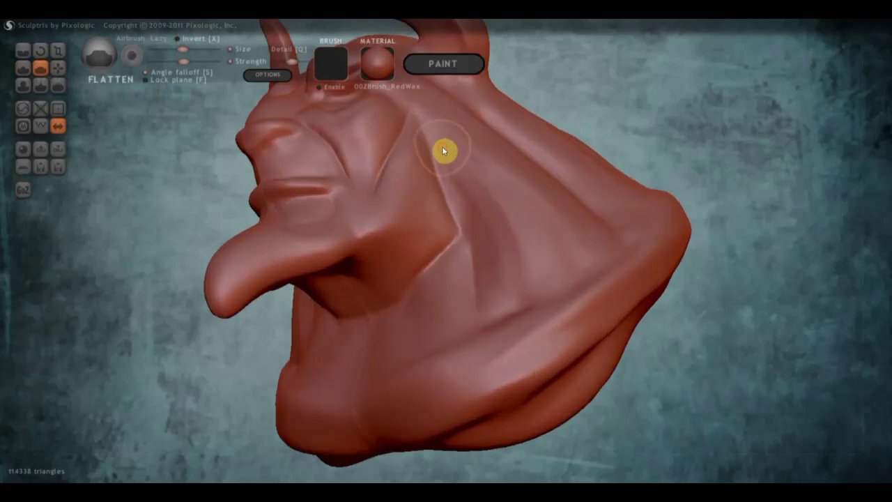
left_click_drag(467, 189, 484, 259)
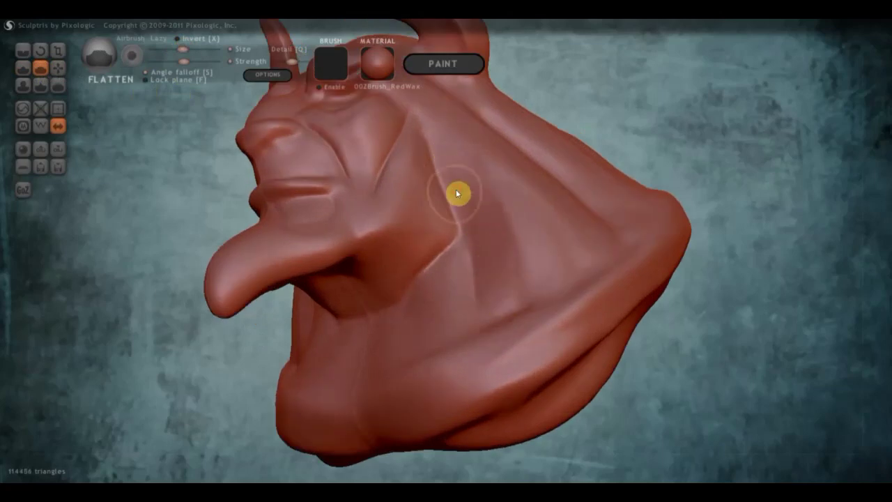
right_click_drag(493, 259, 437, 312)
scroll(441, 213, "down", 2)
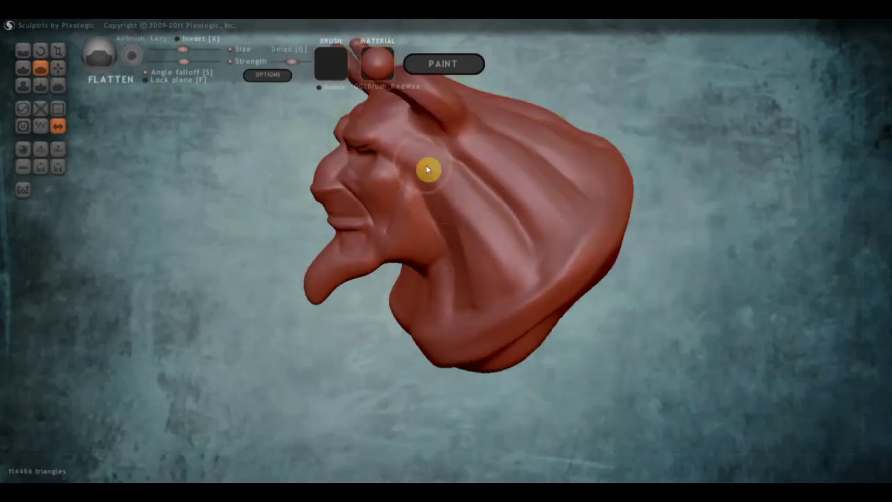
mouse_move(464, 211)
left_mouse_down()
mouse_move(506, 277)
mouse_move(461, 189)
mouse_move(498, 263)
mouse_move(487, 239)
left_mouse_up()
Flatten the long crease running down the side of the neck
scroll(519, 167, "up", 3)
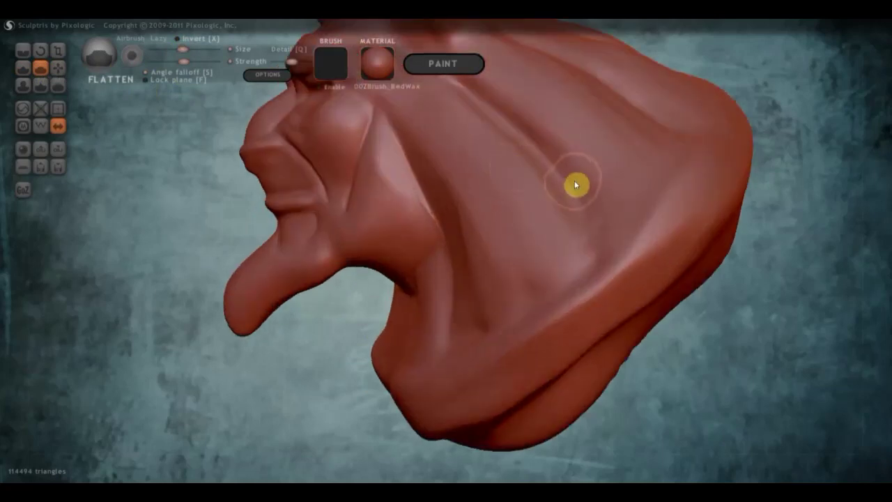
scroll(557, 223, "up", 1)
mouse_move(547, 270)
right_mouse_down()
mouse_move(517, 323)
mouse_move(559, 290)
mouse_move(413, 229)
right_mouse_up()
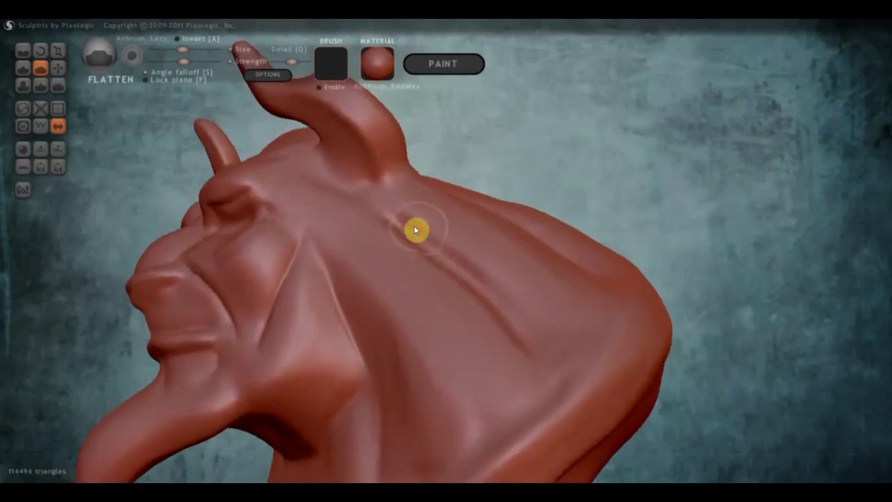
scroll(402, 227, "up", 3)
mouse_move(346, 179)
left_mouse_down()
mouse_move(425, 223)
mouse_move(509, 301)
left_mouse_up()
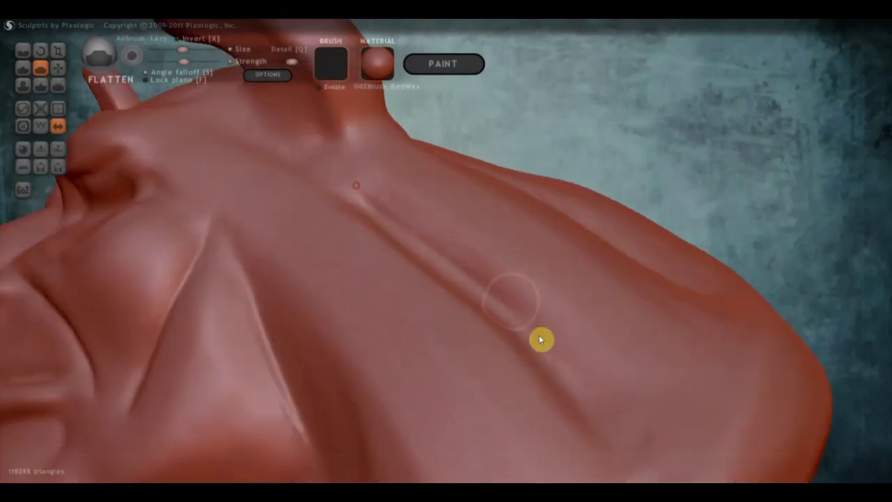
left_click_drag(446, 238, 659, 468)
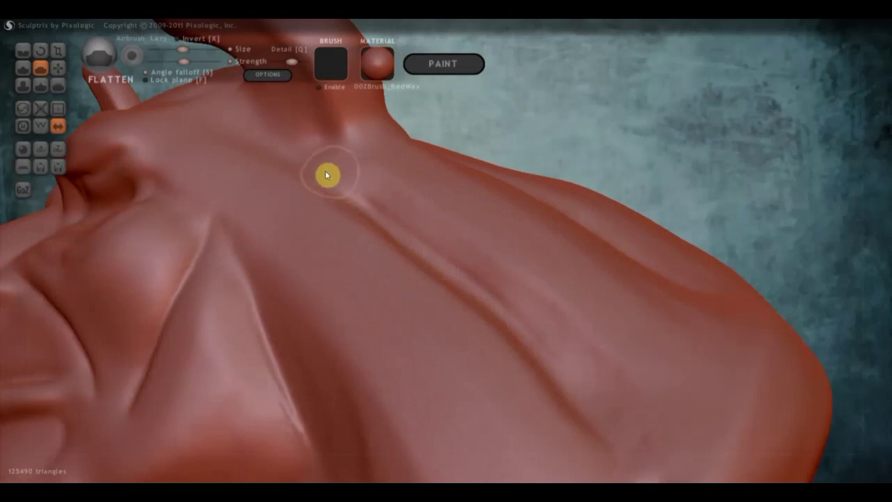
left_click_drag(568, 354, 631, 431)
mouse_move(631, 431)
right_mouse_down()
mouse_move(564, 383)
mouse_move(518, 414)
mouse_move(495, 334)
right_mouse_up()
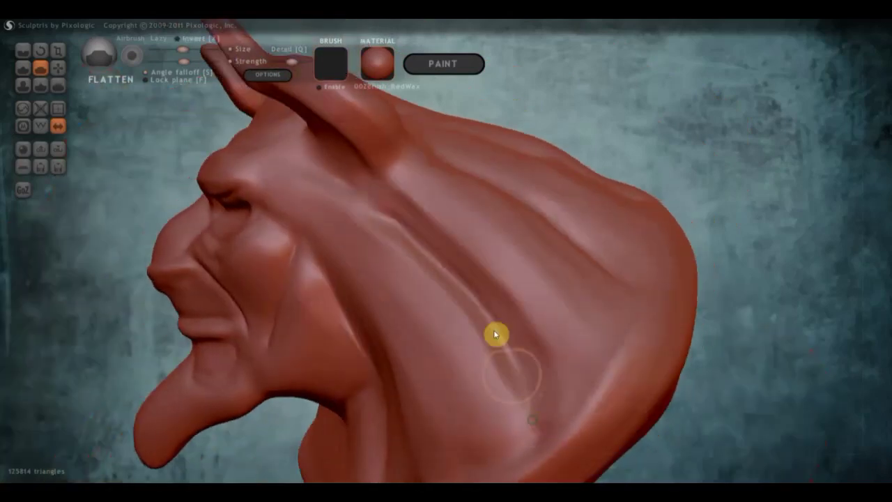
scroll(448, 255, "down", 3)
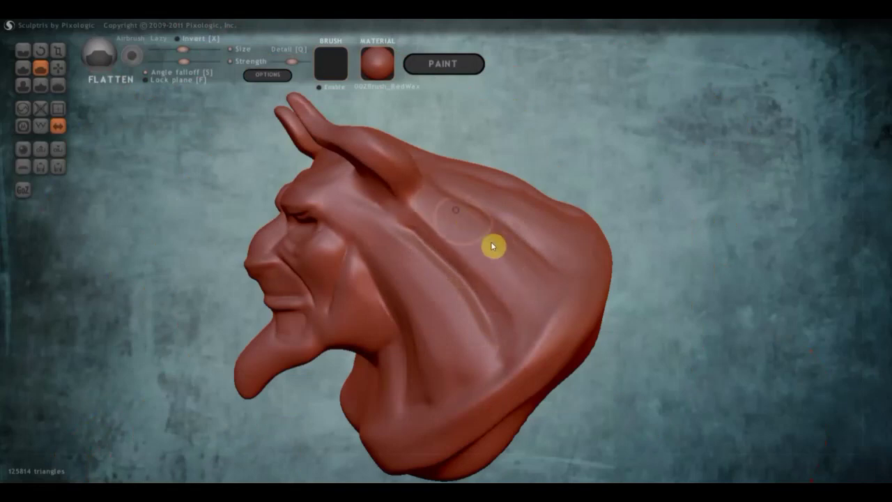
Flatten the neck-side ridge, touch up the cheek ridge and smooth a patch on the chest
left_click_drag(655, 239, 677, 195)
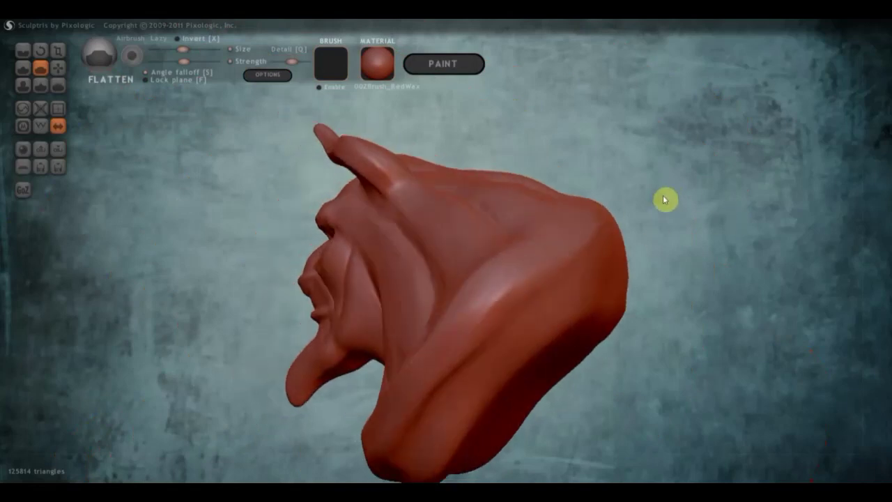
scroll(590, 215, "up", 2)
right_click_drag(588, 216, 502, 199)
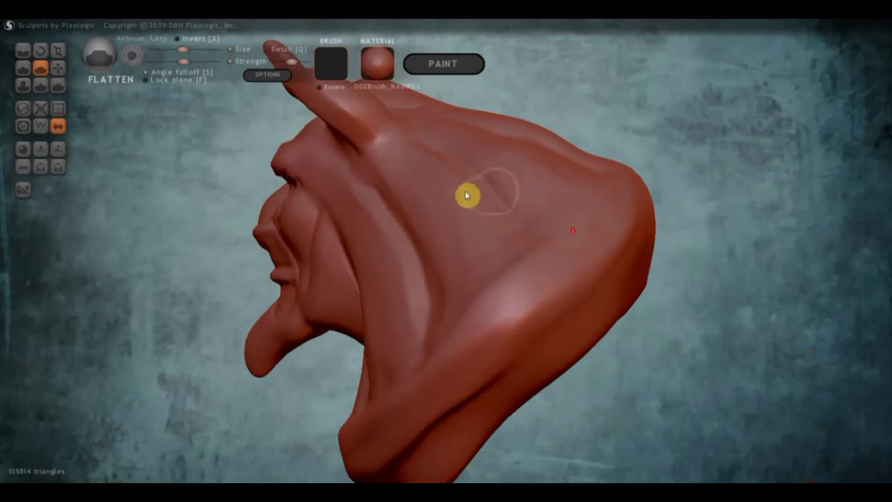
left_click(417, 156)
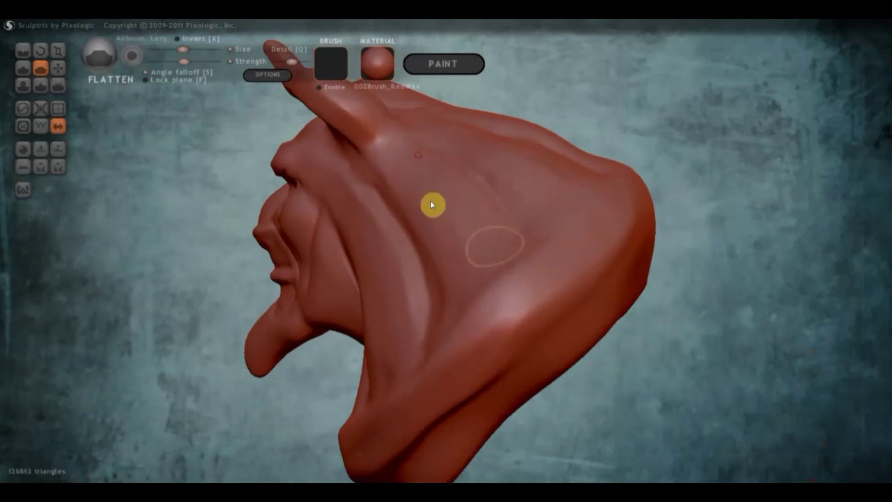
left_click_drag(346, 203, 411, 301)
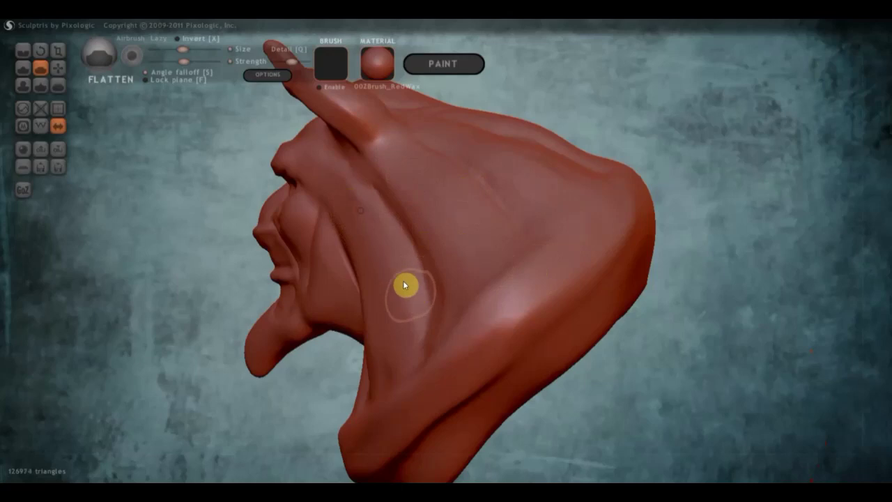
left_click_drag(370, 207, 389, 254)
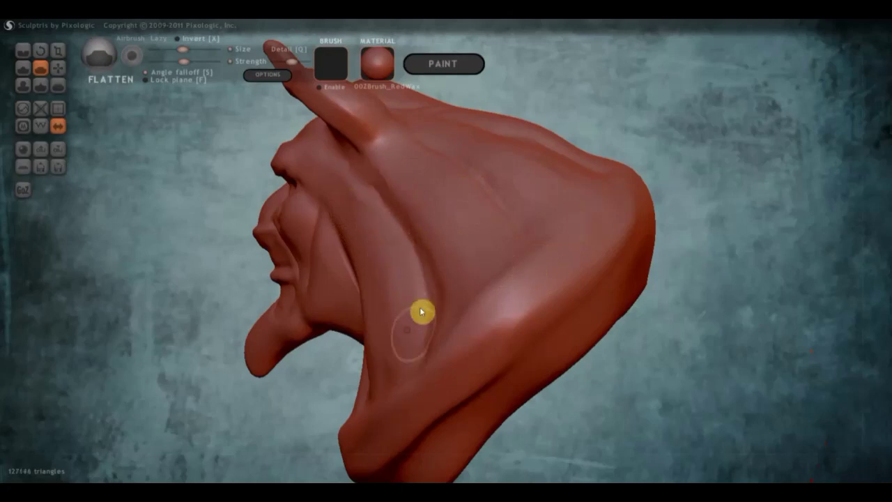
right_click_drag(422, 309, 509, 292)
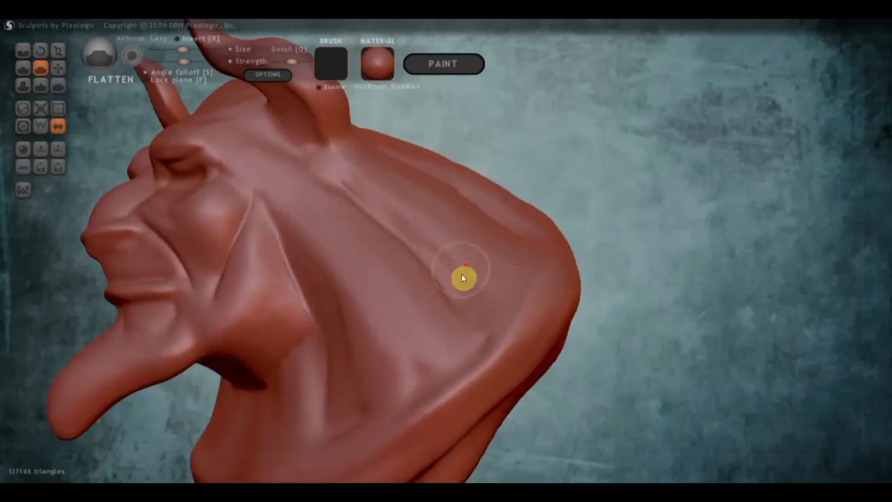
scroll(462, 278, "down", 3)
mouse_move(457, 290)
right_mouse_down()
mouse_move(486, 267)
mouse_move(464, 322)
right_mouse_up()
mouse_move(384, 354)
left_mouse_down()
mouse_move(383, 384)
mouse_move(368, 385)
left_mouse_up()
mouse_move(369, 406)
right_mouse_down()
mouse_move(402, 372)
mouse_move(414, 382)
right_mouse_up()
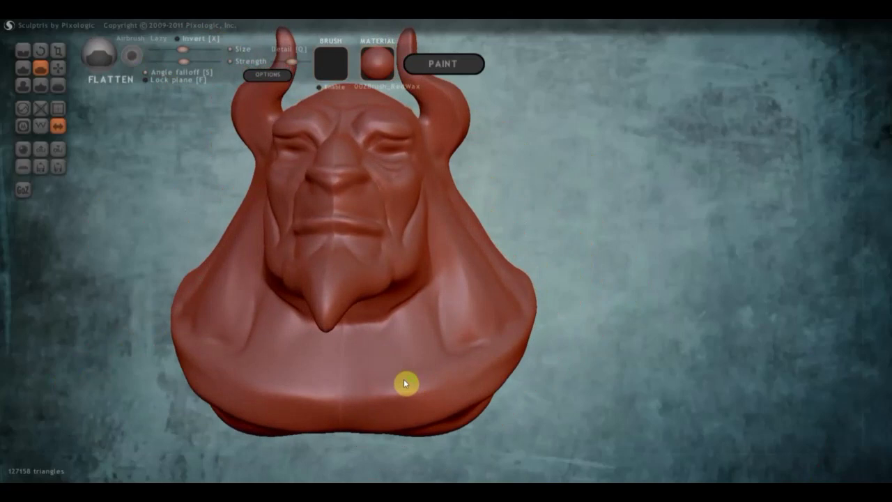
Build up the neck below the chin with the Draw brush
key("d")
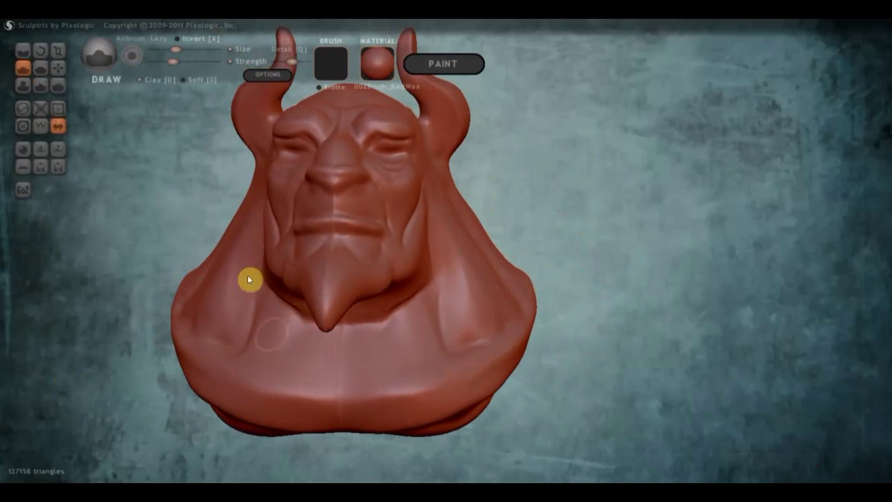
mouse_move(283, 340)
left_mouse_down()
mouse_move(276, 345)
mouse_move(294, 332)
left_mouse_up()
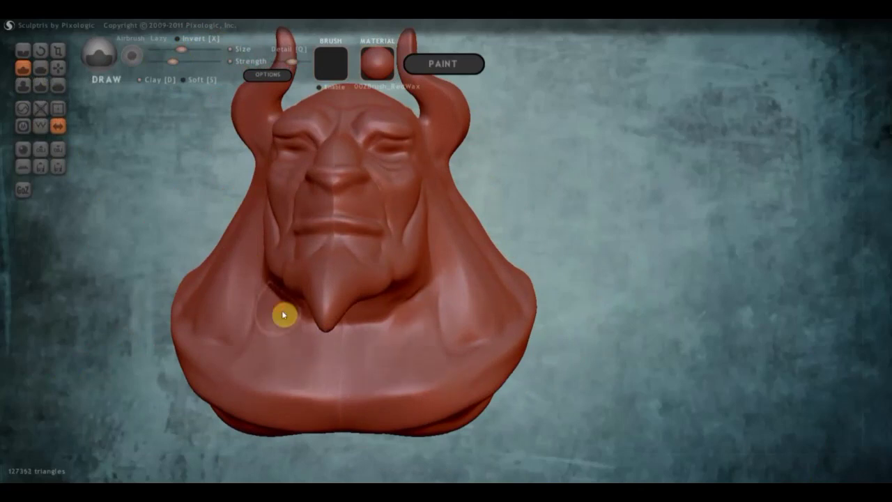
mouse_move(304, 335)
left_mouse_down()
mouse_move(317, 344)
mouse_move(259, 324)
left_mouse_up()
mouse_move(319, 367)
left_mouse_down()
mouse_move(423, 349)
mouse_move(424, 311)
mouse_move(382, 374)
left_mouse_up()
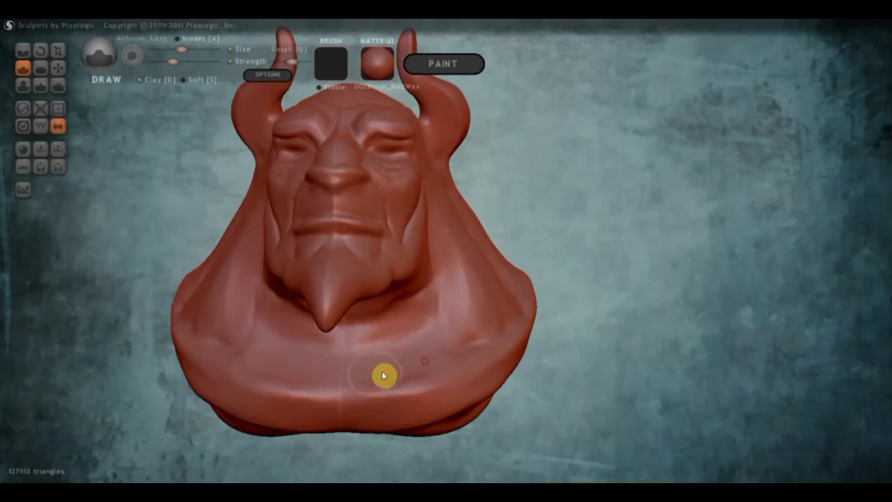
right_click_drag(383, 374, 344, 358)
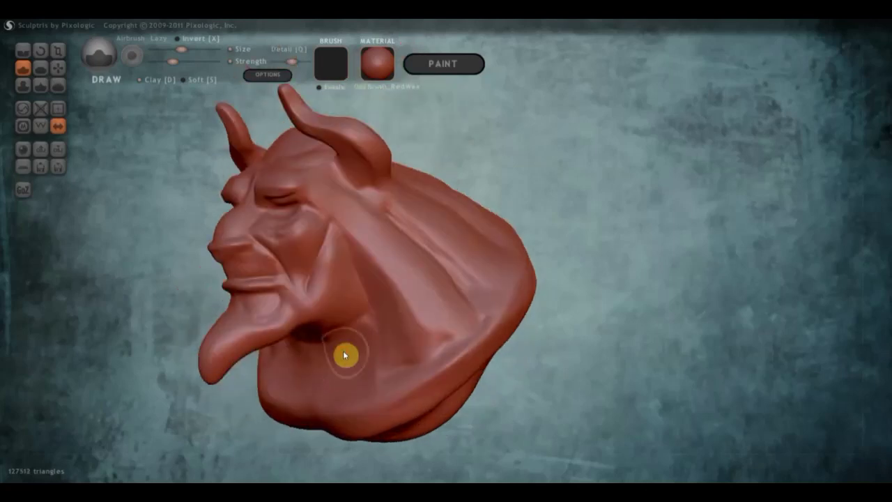
mouse_move(342, 368)
right_mouse_down()
mouse_move(488, 351)
mouse_move(430, 351)
mouse_move(520, 330)
mouse_move(469, 322)
mouse_move(472, 310)
right_mouse_up()
middle_click_drag(471, 311, 655, 350)
Add small creases and strokes across the forehead and upper head
scroll(618, 316, "up", 3)
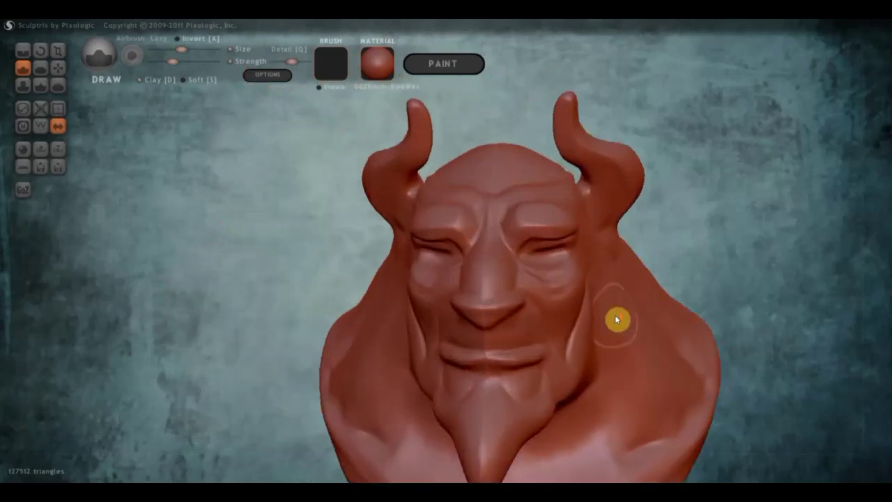
mouse_move(617, 316)
right_mouse_down()
mouse_move(555, 333)
mouse_move(619, 321)
mouse_move(483, 285)
mouse_move(563, 323)
mouse_move(550, 307)
right_mouse_up()
scroll(484, 285, "down", 2)
scroll(550, 307, "down", 3)
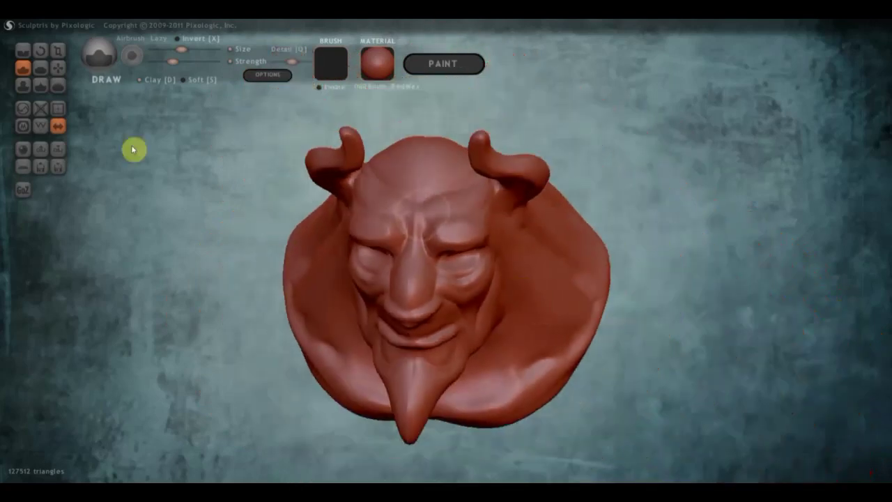
mouse_move(431, 183)
left_mouse_down()
mouse_move(379, 172)
mouse_move(409, 165)
mouse_move(442, 174)
left_mouse_up()
mouse_move(442, 175)
right_mouse_down()
mouse_move(313, 197)
mouse_move(489, 146)
right_mouse_up()
left_click_drag(489, 146, 510, 149)
Sculpt a small stroke on the side of the head and smooth the bulge there
mouse_move(510, 149)
right_mouse_down()
mouse_move(467, 199)
mouse_move(533, 223)
right_mouse_up()
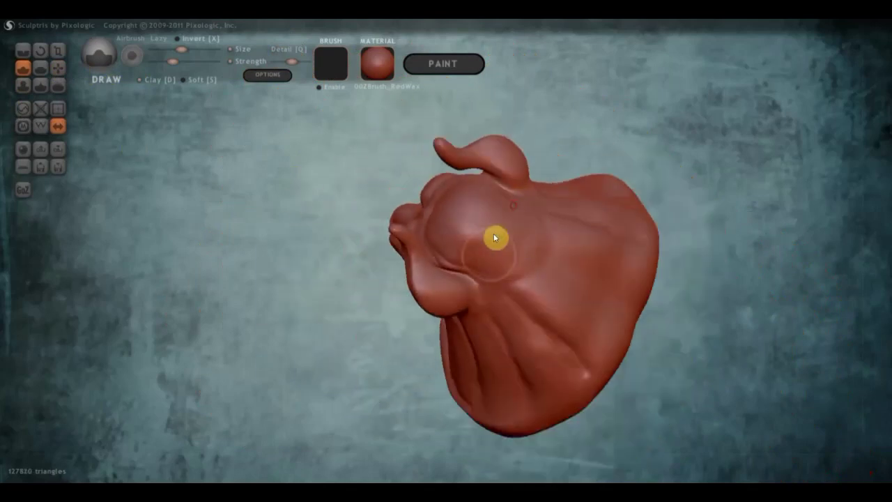
mouse_move(486, 247)
left_mouse_down()
mouse_move(530, 234)
mouse_move(488, 271)
mouse_move(478, 273)
mouse_move(508, 259)
mouse_move(456, 264)
left_mouse_up()
right_click_drag(494, 258, 467, 231)
mouse_move(471, 228)
left_mouse_down("shift")
mouse_move(497, 203)
mouse_move(523, 258)
mouse_move(484, 255)
mouse_move(523, 269)
left_mouse_up("shift")
mouse_move(523, 269)
right_mouse_down()
mouse_move(581, 231)
mouse_move(683, 195)
mouse_move(560, 260)
mouse_move(488, 272)
right_mouse_up()
scroll(488, 272, "up", 5)
left_click(41, 68)
Flatten the under-eye wrinkles and the cheek down toward the mouth corner
scroll(402, 276, "up", 3)
mouse_move(368, 284)
left_mouse_down()
mouse_move(380, 291)
mouse_move(364, 283)
mouse_move(374, 291)
mouse_move(466, 272)
mouse_move(418, 305)
mouse_move(471, 259)
mouse_move(436, 293)
left_mouse_up()
right_click_drag(439, 295, 498, 272)
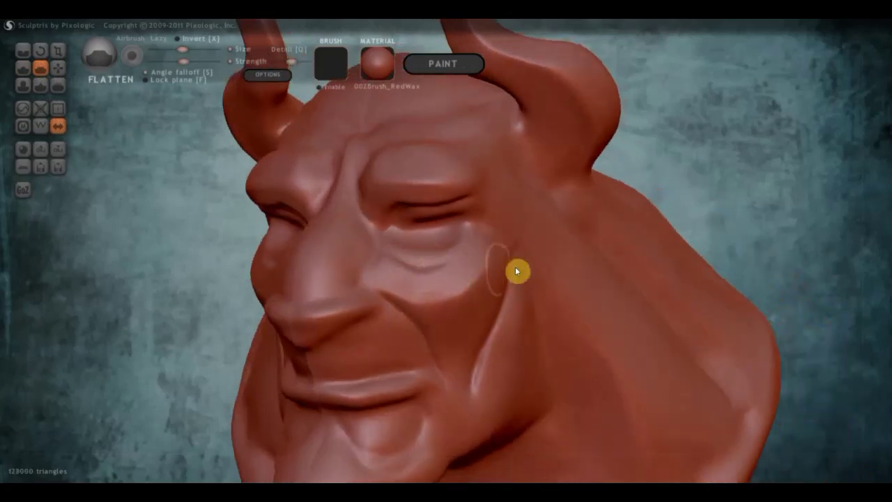
left_click_drag(500, 285, 445, 334)
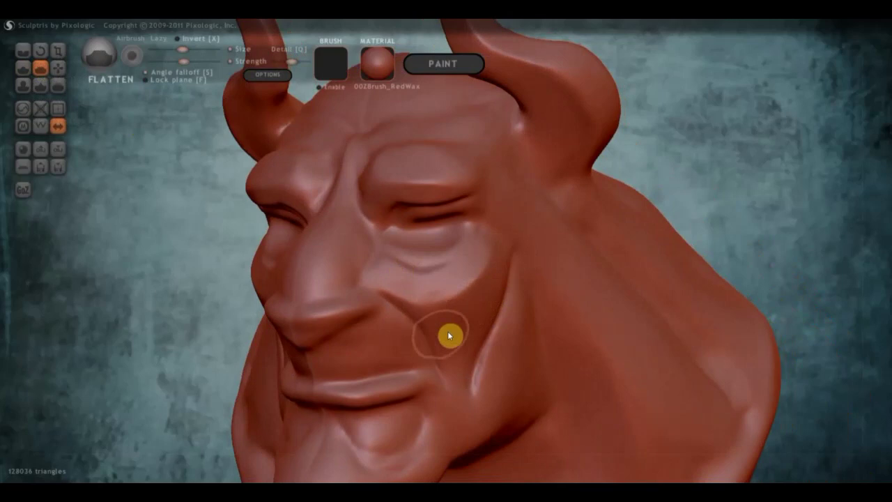
mouse_move(459, 369)
left_mouse_down()
mouse_move(524, 309)
mouse_move(502, 265)
mouse_move(493, 372)
left_mouse_up()
scroll(492, 371, "down", 3)
scroll(492, 371, "down", 2)
mouse_move(502, 377)
right_mouse_down()
mouse_move(514, 377)
mouse_move(477, 376)
right_mouse_up()
scroll(161, 161, "up", 3)
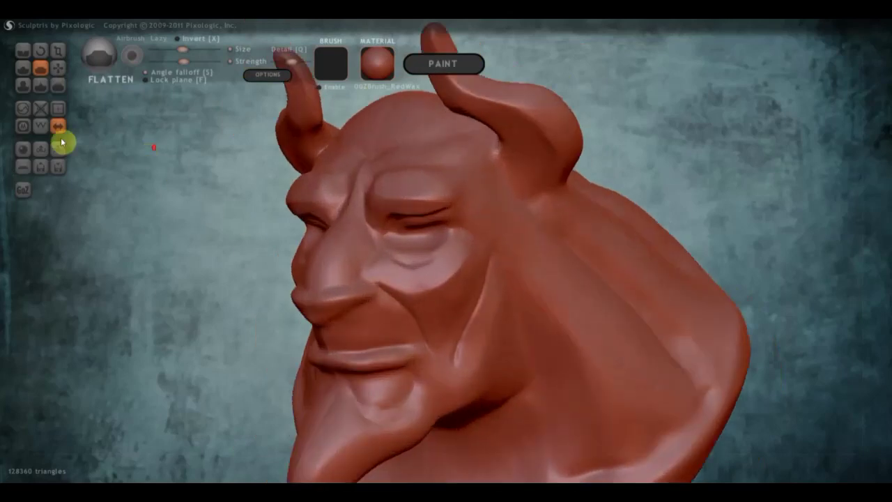
left_click(23, 67)
Carve two grooves under the eye and deepen a cheek groove toward the jaw
scroll(432, 210, "up", 2)
scroll(418, 230, "up", 2)
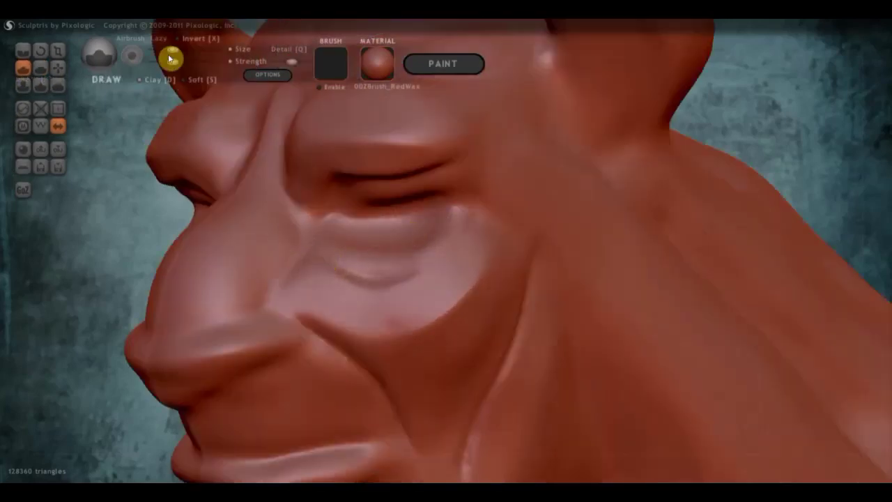
left_click_drag(308, 264, 358, 284)
left_click_drag(172, 61, 180, 62)
left_click_drag(311, 267, 403, 280)
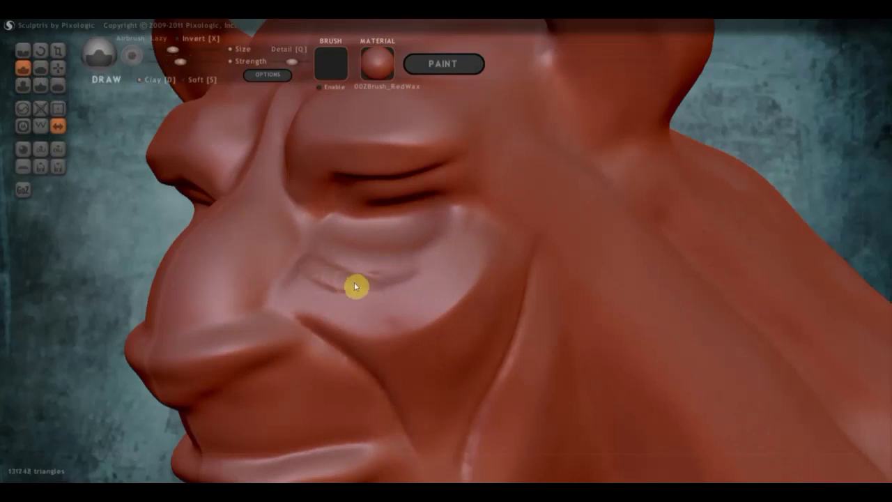
scroll(402, 281, "down", 5)
left_click_drag(488, 293, 462, 237)
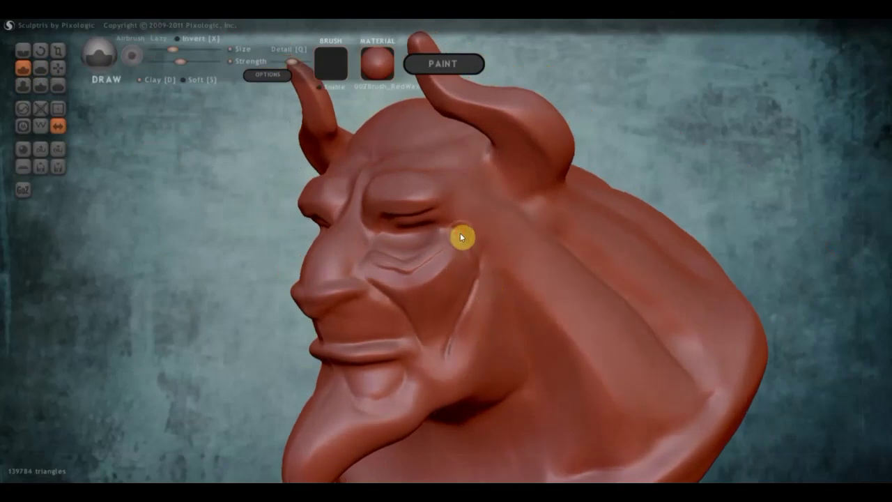
left_click_drag(475, 286, 454, 348)
mouse_move(472, 251)
left_mouse_down()
mouse_move(459, 347)
mouse_move(446, 369)
left_mouse_up()
mouse_move(478, 261)
left_mouse_down()
mouse_move(495, 293)
mouse_move(451, 370)
mouse_move(496, 319)
mouse_move(504, 337)
mouse_move(476, 381)
mouse_move(508, 330)
mouse_move(486, 360)
mouse_move(510, 369)
mouse_move(462, 400)
mouse_move(479, 388)
mouse_move(461, 374)
mouse_move(422, 392)
mouse_move(409, 365)
mouse_move(420, 375)
mouse_move(418, 392)
mouse_move(398, 422)
mouse_move(299, 437)
left_mouse_up()
Add small bumps on the chin and lengthen the beard toward its tip
scroll(321, 418, "down", 3)
scroll(369, 390, "down", 2)
left_click_drag(393, 375, 348, 416)
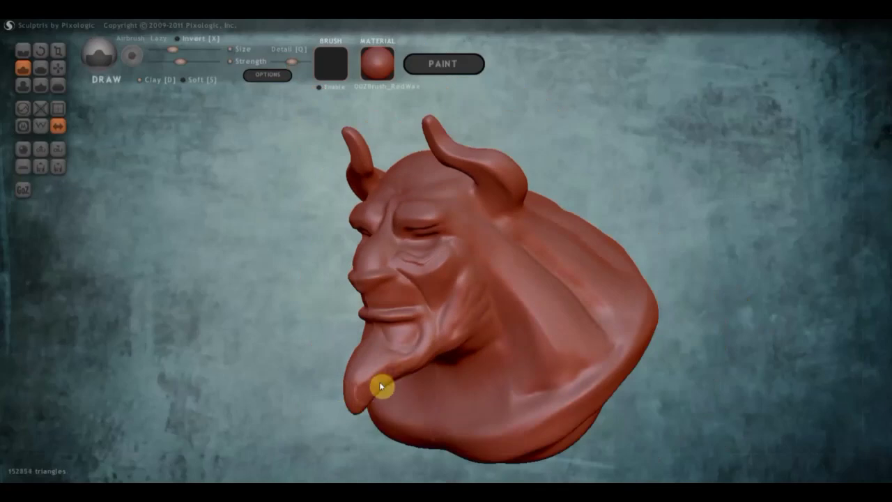
left_click_drag(374, 370, 366, 376)
mouse_move(379, 385)
right_mouse_down()
mouse_move(454, 384)
mouse_move(458, 394)
mouse_move(440, 364)
right_mouse_up()
mouse_move(439, 364)
left_mouse_down()
mouse_move(434, 358)
mouse_move(438, 379)
mouse_move(422, 365)
left_mouse_up()
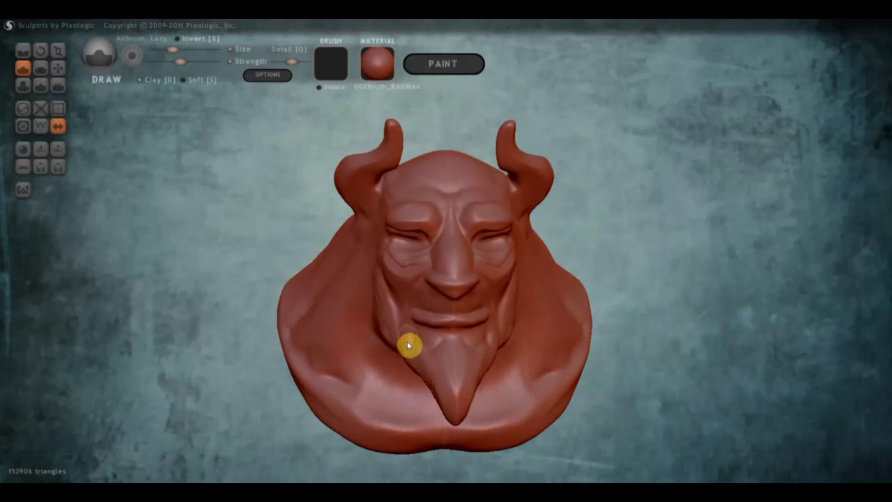
left_click_drag(438, 354, 456, 428)
right_click_drag(471, 361, 522, 360)
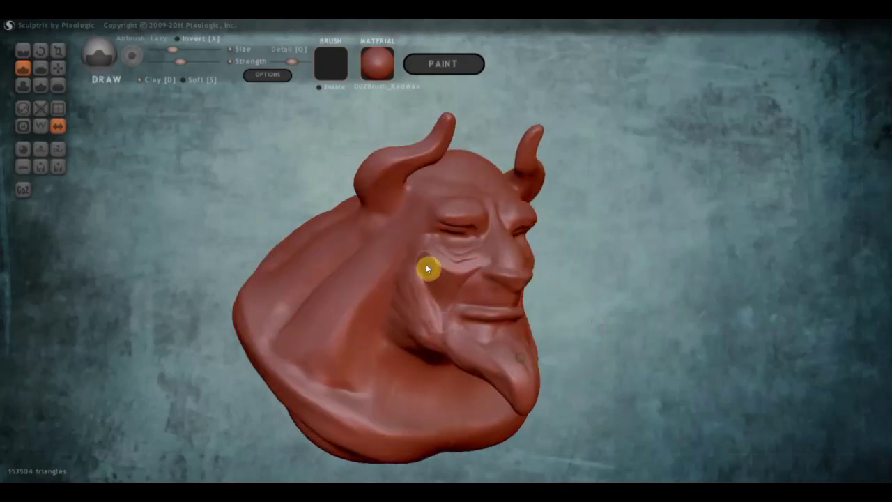
Sculpt wrinkles over the temple, cheek and brow, plus a crease from brow down the cheek
scroll(418, 234, "up", 3)
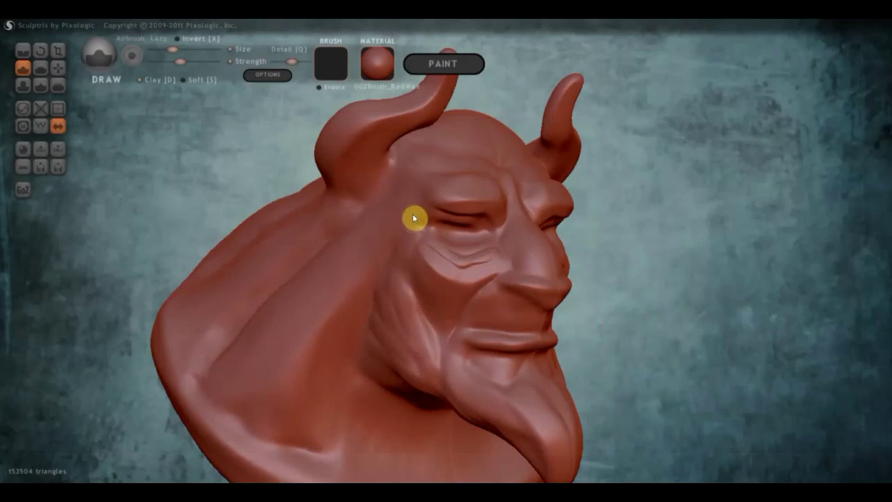
mouse_move(403, 222)
left_mouse_down()
mouse_move(398, 247)
mouse_move(409, 221)
mouse_move(342, 288)
mouse_move(424, 221)
mouse_move(358, 281)
left_mouse_up()
mouse_move(305, 334)
left_mouse_down()
mouse_move(388, 235)
mouse_move(351, 257)
mouse_move(406, 208)
mouse_move(295, 308)
mouse_move(354, 265)
left_mouse_up()
right_click_drag(354, 264, 426, 270)
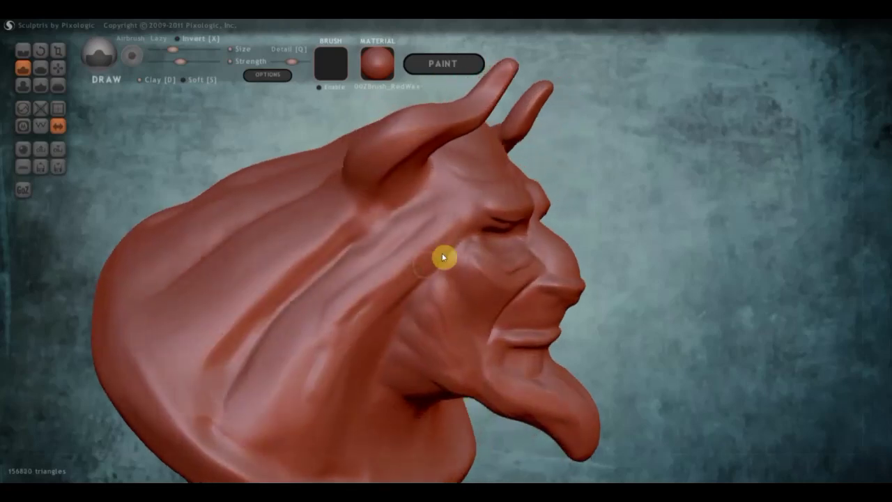
mouse_move(470, 211)
left_mouse_down()
mouse_move(458, 203)
mouse_move(492, 216)
mouse_move(442, 170)
mouse_move(466, 173)
mouse_move(508, 203)
mouse_move(523, 195)
mouse_move(534, 215)
left_mouse_up()
mouse_move(534, 215)
right_mouse_down()
mouse_move(409, 213)
mouse_move(424, 223)
mouse_move(388, 225)
mouse_move(559, 239)
mouse_move(506, 233)
right_mouse_up()
mouse_move(474, 215)
left_mouse_down()
mouse_move(506, 245)
mouse_move(534, 316)
left_mouse_up()
scroll(535, 316, "down", 3)
right_click_drag(547, 322, 567, 328)
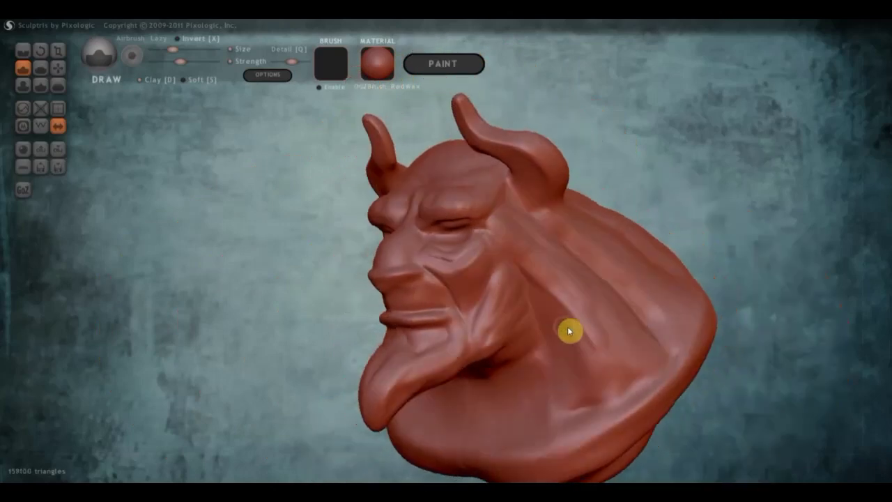
left_click(23, 50)
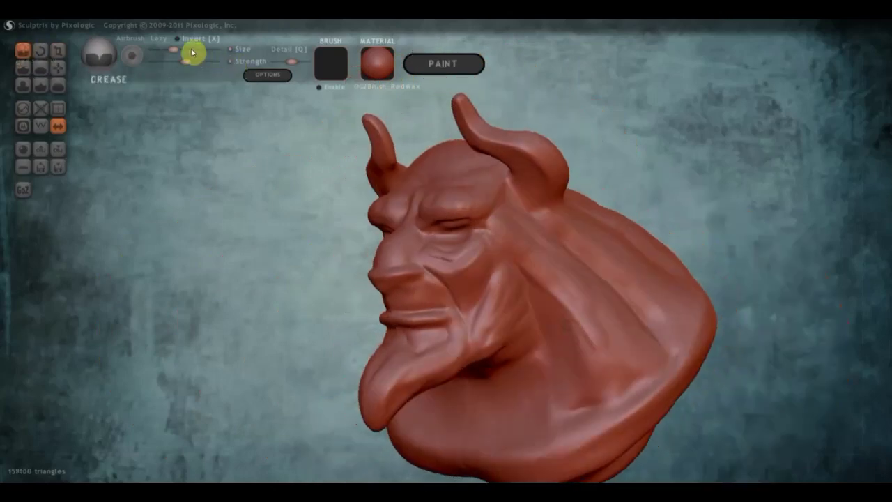
scroll(466, 263, "down", 2)
right_click_drag(466, 263, 469, 283)
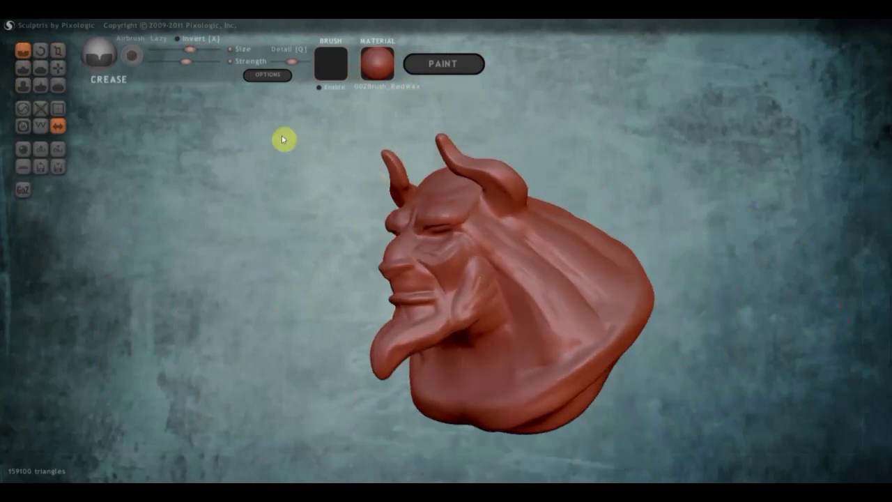
left_click_drag(179, 47, 182, 50)
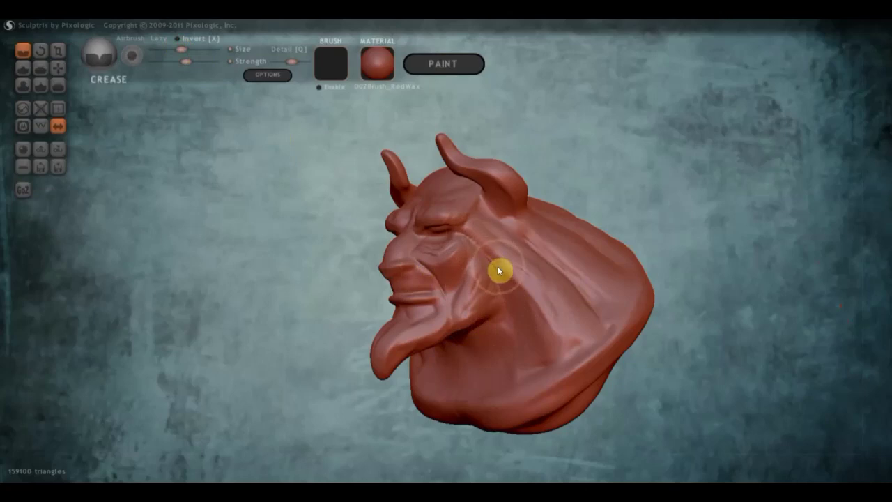
right_click_drag(495, 320, 584, 327)
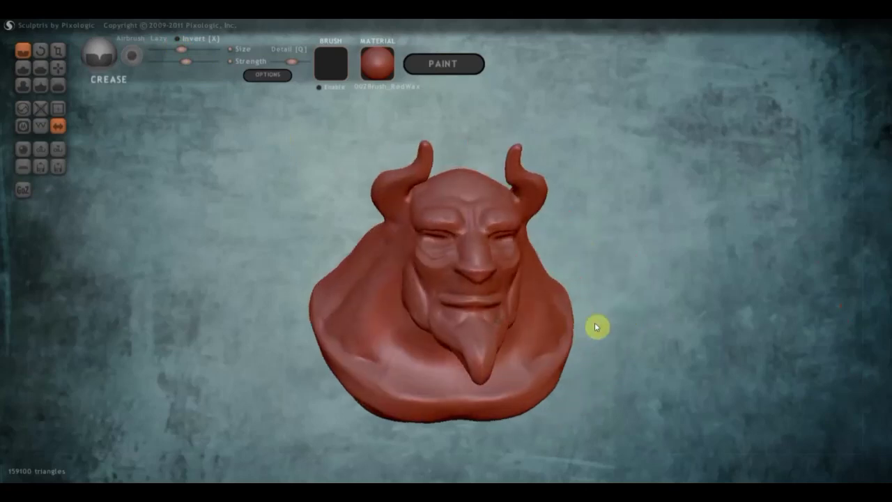
right_click_drag(424, 279, 432, 263)
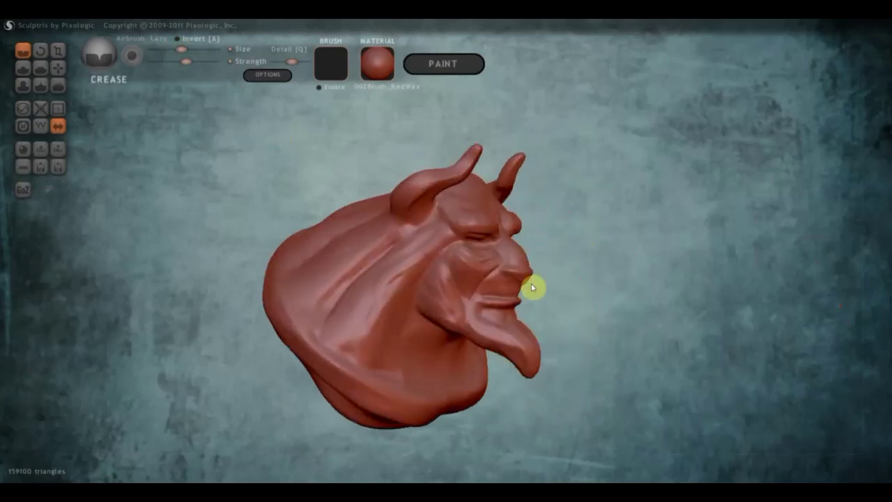
scroll(430, 262, "up", 3)
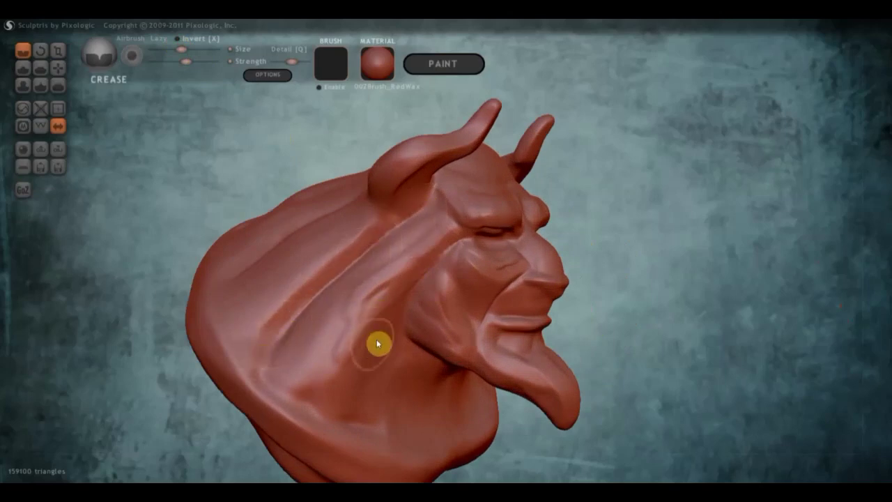
scroll(418, 282, "down", 2)
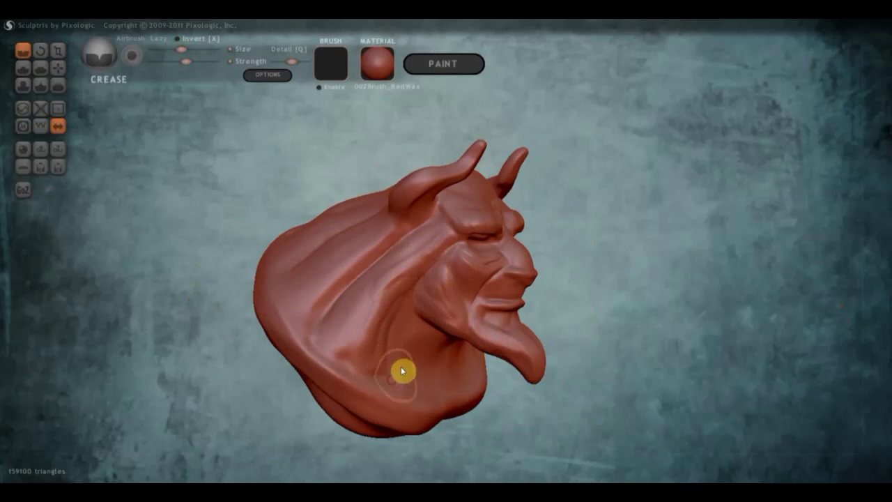
mouse_move(391, 375)
right_mouse_down()
mouse_move(322, 348)
mouse_move(334, 334)
right_mouse_up()
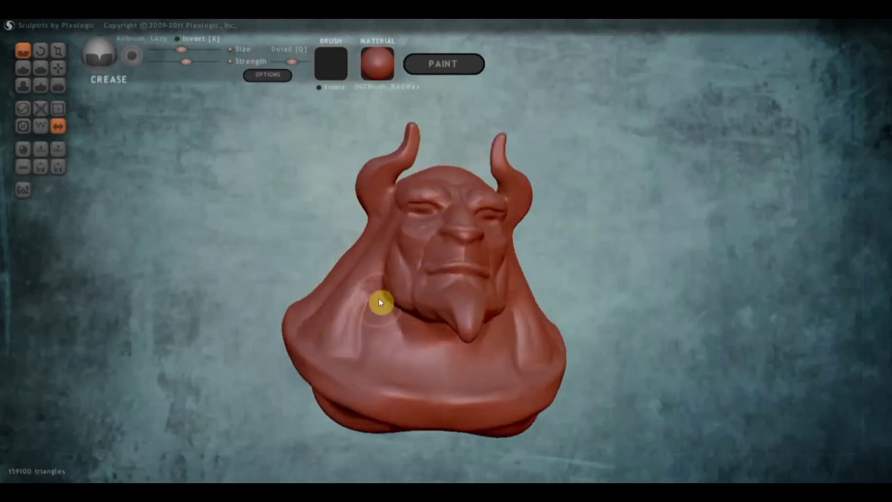
right_click_drag(412, 354, 296, 384)
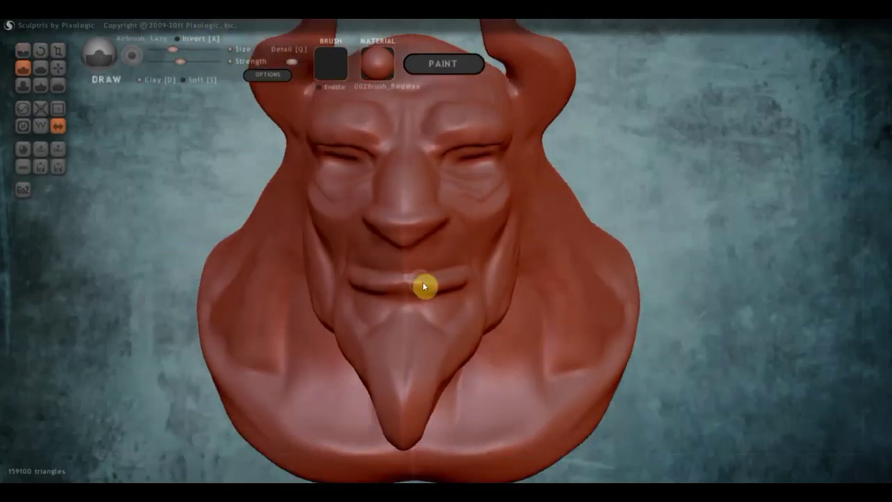
Reshape the upper lip and cheek with Draw strokes from a three-quarter view
mouse_move(422, 281)
left_mouse_down()
mouse_move(371, 288)
mouse_move(410, 297)
mouse_move(358, 287)
mouse_move(362, 279)
mouse_move(409, 301)
mouse_move(436, 282)
left_mouse_up()
mouse_move(460, 231)
right_mouse_down()
mouse_move(442, 249)
mouse_move(438, 307)
mouse_move(418, 249)
mouse_move(424, 244)
right_mouse_up()
mouse_move(423, 242)
left_mouse_down()
mouse_move(439, 244)
mouse_move(404, 265)
mouse_move(436, 258)
mouse_move(406, 271)
mouse_move(463, 263)
left_mouse_up()
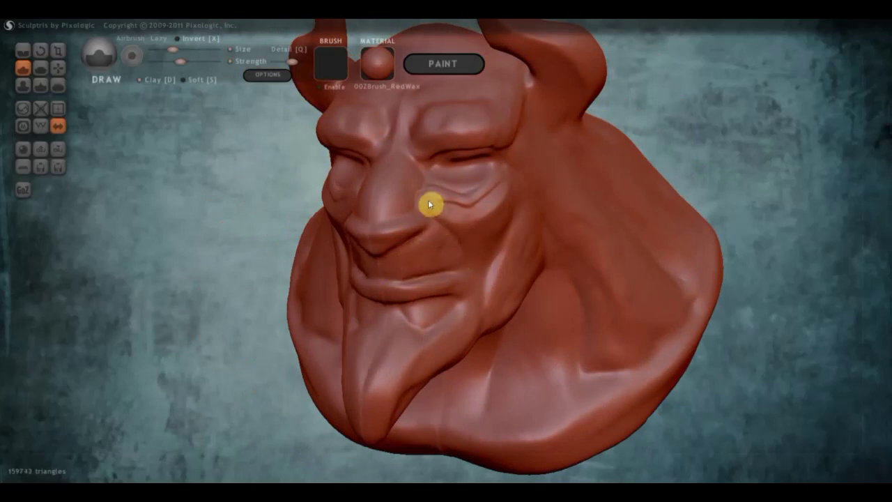
left_click_drag(439, 209, 467, 239)
Build layered wrinkle folds beside and under the eye, using Clay for the fold below it
right_click_drag(455, 195, 442, 201)
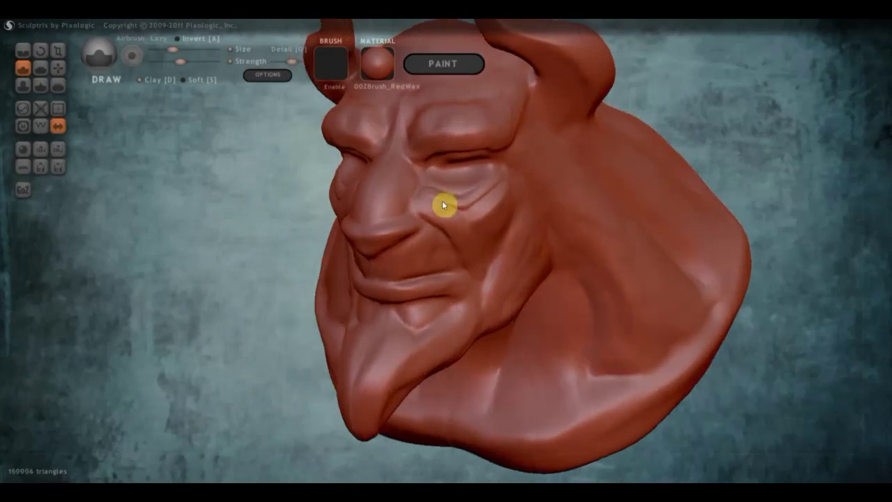
mouse_move(417, 182)
left_mouse_down()
mouse_move(369, 179)
mouse_move(418, 185)
mouse_move(376, 212)
mouse_move(372, 203)
mouse_move(395, 200)
mouse_move(412, 220)
mouse_move(390, 244)
mouse_move(365, 248)
left_mouse_up()
right_click_drag(381, 232, 313, 232)
mouse_move(401, 177)
right_mouse_down()
mouse_move(457, 231)
mouse_move(550, 244)
mouse_move(477, 218)
right_mouse_up()
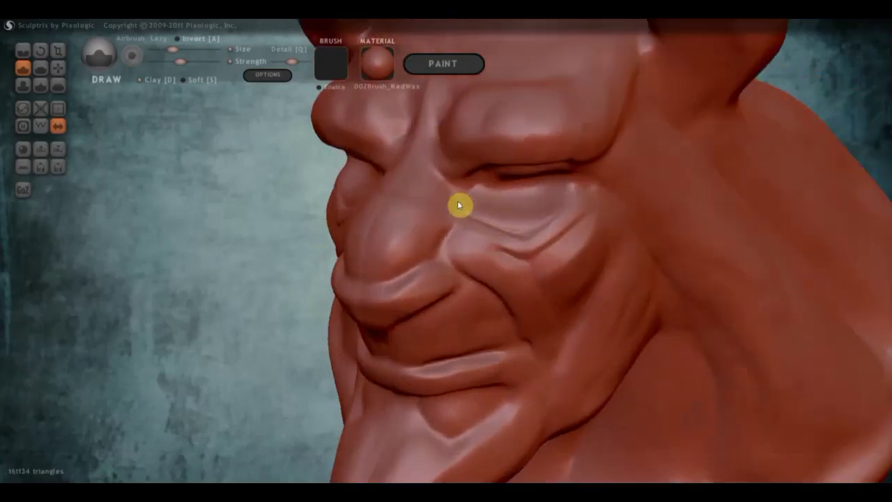
mouse_move(488, 239)
left_mouse_down()
mouse_move(466, 216)
mouse_move(508, 233)
left_mouse_up()
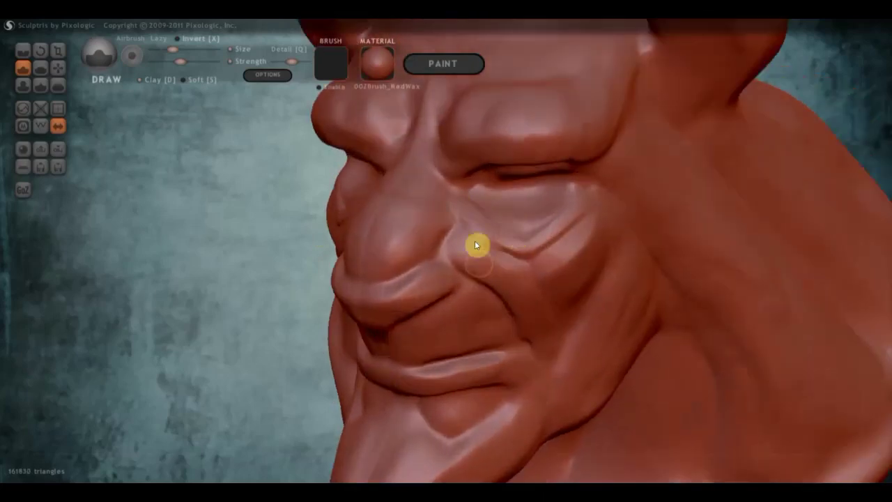
mouse_move(460, 206)
left_mouse_down()
mouse_move(499, 233)
mouse_move(557, 222)
mouse_move(577, 205)
mouse_move(534, 234)
mouse_move(467, 214)
mouse_move(482, 206)
mouse_move(474, 203)
mouse_move(537, 211)
mouse_move(563, 202)
mouse_move(480, 205)
mouse_move(533, 193)
left_mouse_up()
left_click(139, 79)
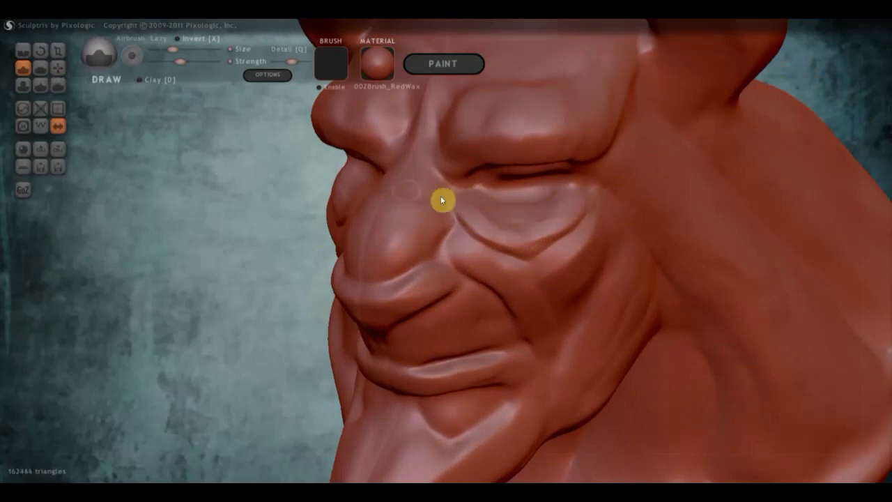
mouse_move(470, 195)
left_mouse_down()
mouse_move(473, 207)
mouse_move(543, 219)
mouse_move(565, 201)
mouse_move(550, 212)
left_mouse_up()
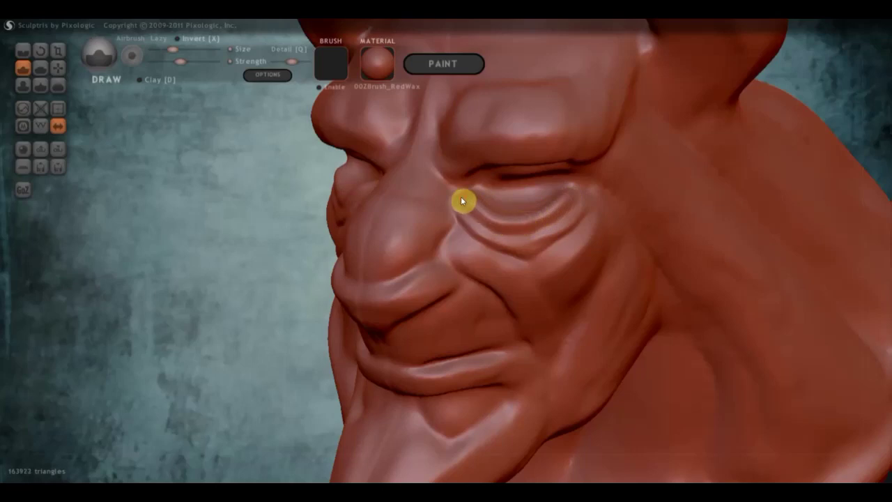
Flatten the cheek folds under the eye with a larger Flatten brush to soften them
left_click(41, 67)
scroll(425, 223, "up", 2)
scroll(466, 237, "up", 3)
scroll(467, 238, "up", 2)
mouse_move(481, 194)
left_mouse_down()
mouse_move(537, 253)
mouse_move(498, 227)
left_mouse_up()
mouse_move(607, 254)
left_mouse_down()
mouse_move(685, 207)
mouse_move(690, 251)
mouse_move(656, 274)
left_mouse_up()
mouse_move(660, 264)
right_mouse_down()
mouse_move(659, 183)
mouse_move(563, 310)
right_mouse_up()
left_click(23, 51)
Crease the nose-to-cheek and under-eye wrinkle folds, undoing the last lower-cheek stroke
mouse_move(445, 265)
right_mouse_down()
mouse_move(481, 283)
mouse_move(464, 307)
right_mouse_up()
left_click_drag(442, 285, 408, 232)
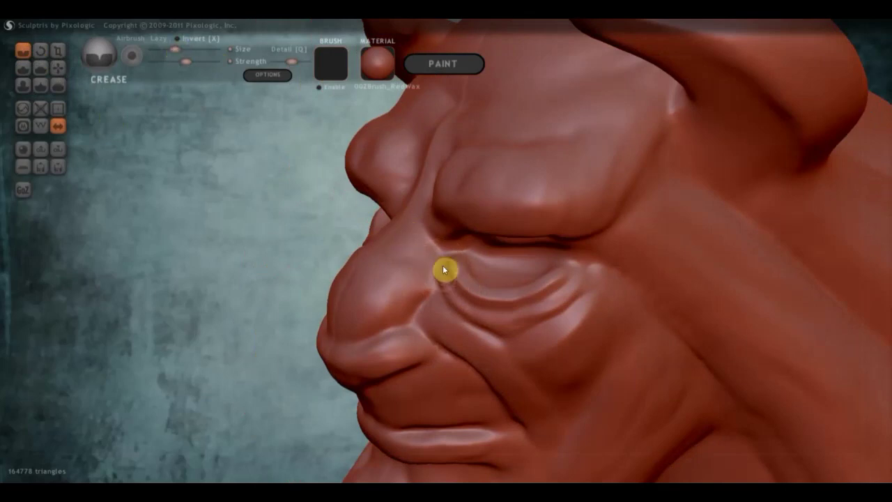
left_click_drag(444, 258, 475, 298)
mouse_move(492, 312)
left_mouse_down()
mouse_move(576, 292)
mouse_move(505, 315)
left_mouse_up()
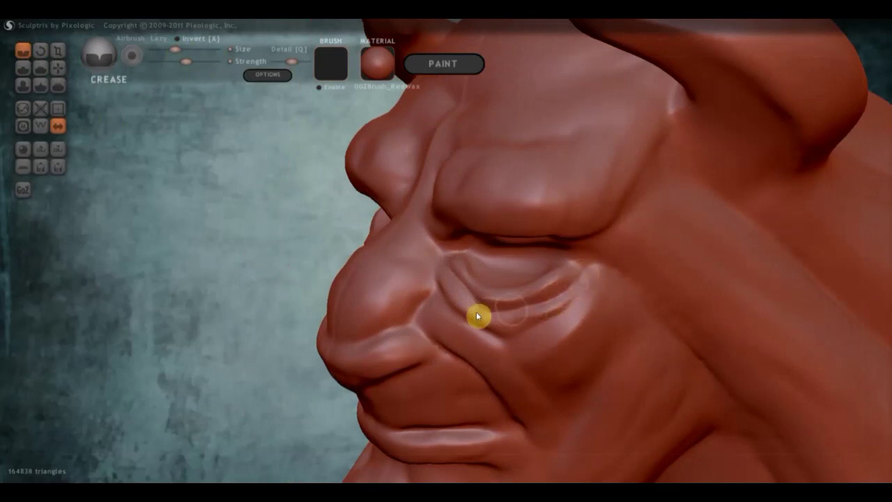
mouse_move(446, 287)
left_mouse_down()
mouse_move(474, 334)
mouse_move(509, 342)
mouse_move(545, 328)
mouse_move(586, 267)
mouse_move(604, 267)
left_mouse_up()
key("ctrl+z")
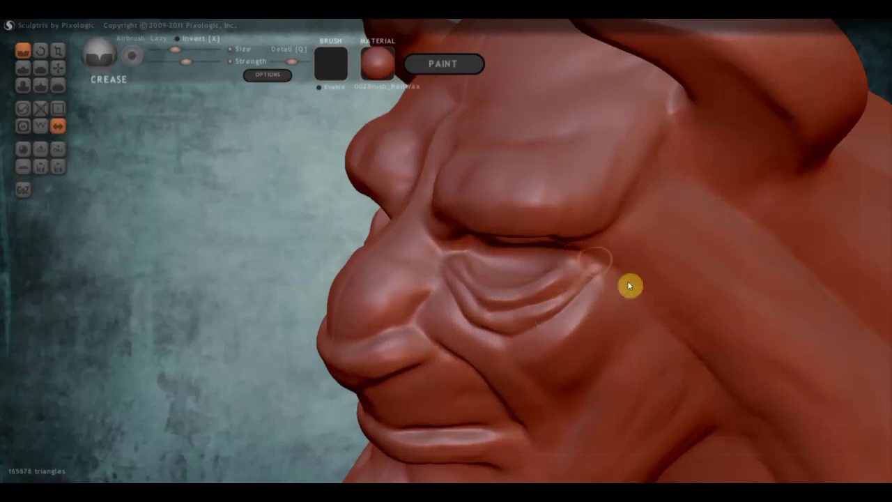
Deepen and refine the upper eyelid crease, then view the face near-frontally and select Grab
mouse_move(611, 274)
right_mouse_down()
mouse_move(662, 241)
mouse_move(577, 225)
right_mouse_up()
left_click_drag(577, 225, 501, 233)
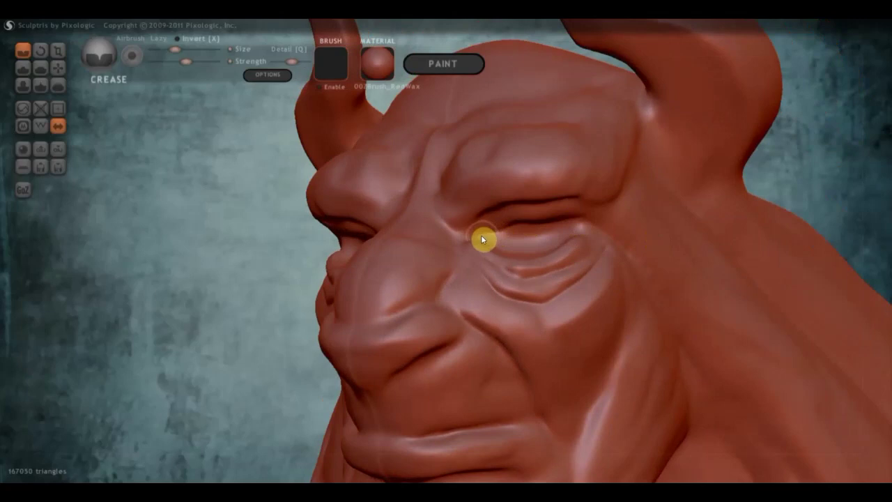
mouse_move(540, 221)
left_mouse_down()
mouse_move(588, 225)
mouse_move(532, 223)
mouse_move(595, 235)
left_mouse_up()
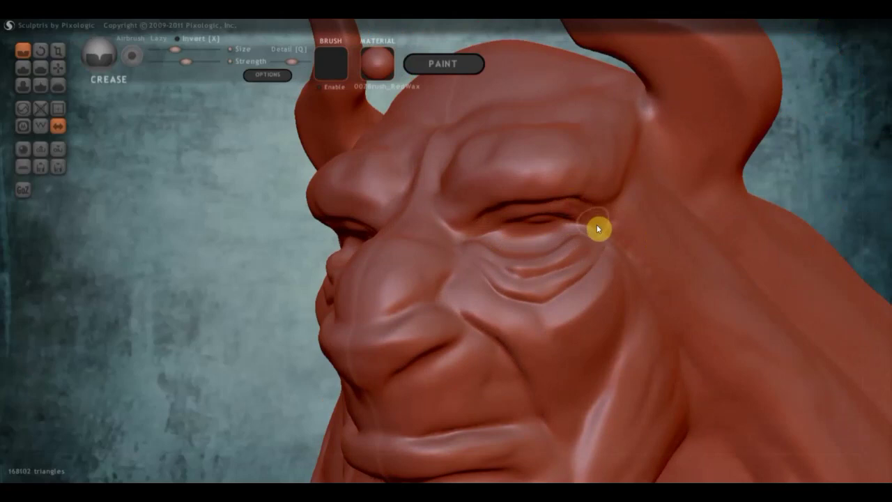
right_click_drag(570, 210, 591, 182)
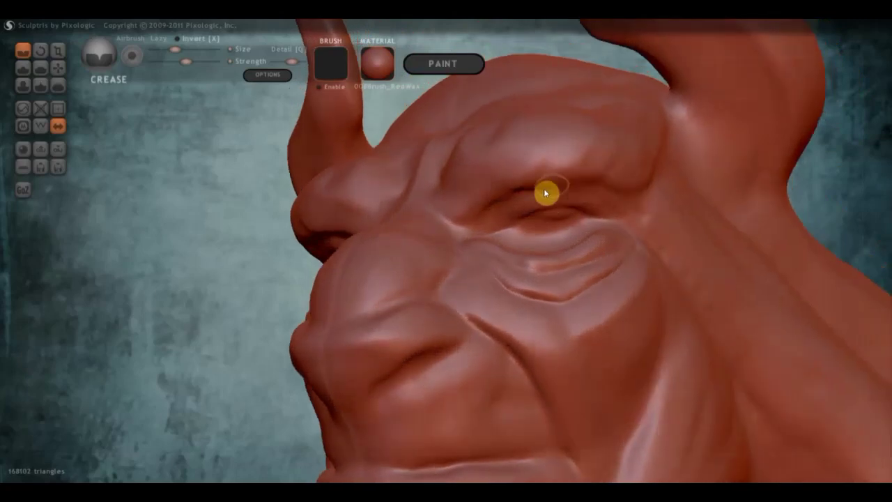
right_click_drag(479, 218, 572, 263)
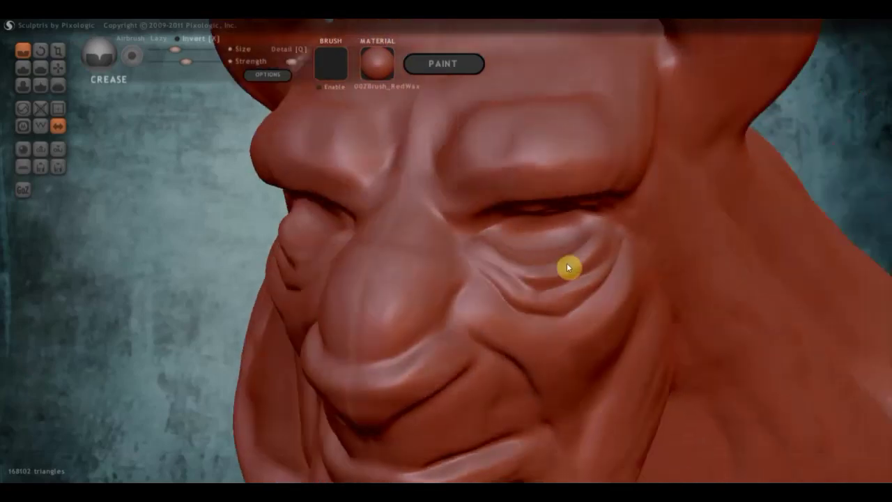
scroll(572, 263, "down", 2)
scroll(551, 249, "down", 2)
scroll(552, 247, "down", 2)
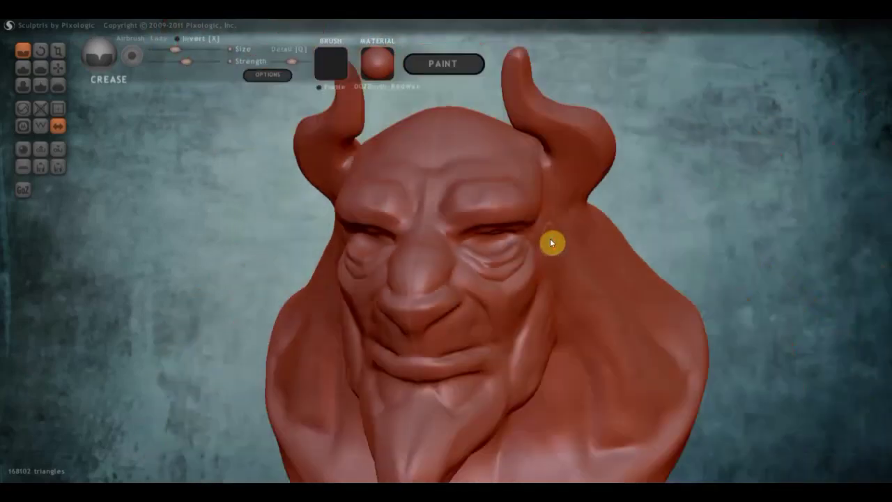
scroll(557, 242, "down", 1)
left_click(59, 67)
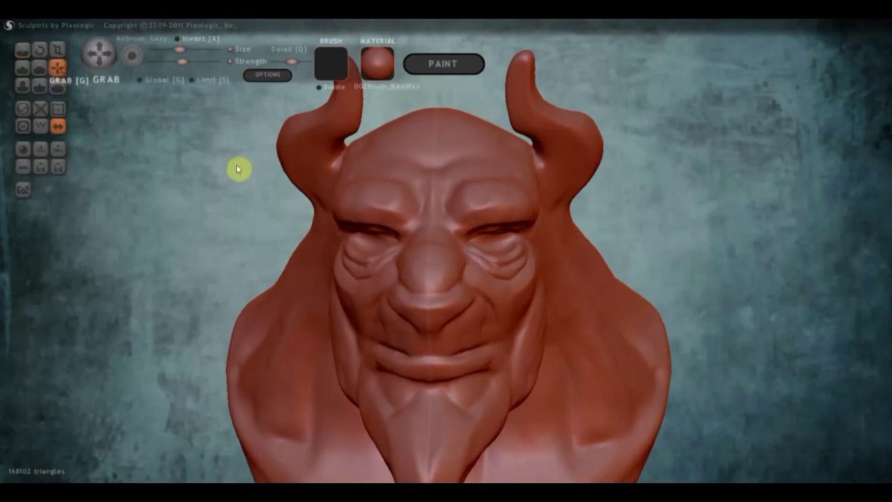
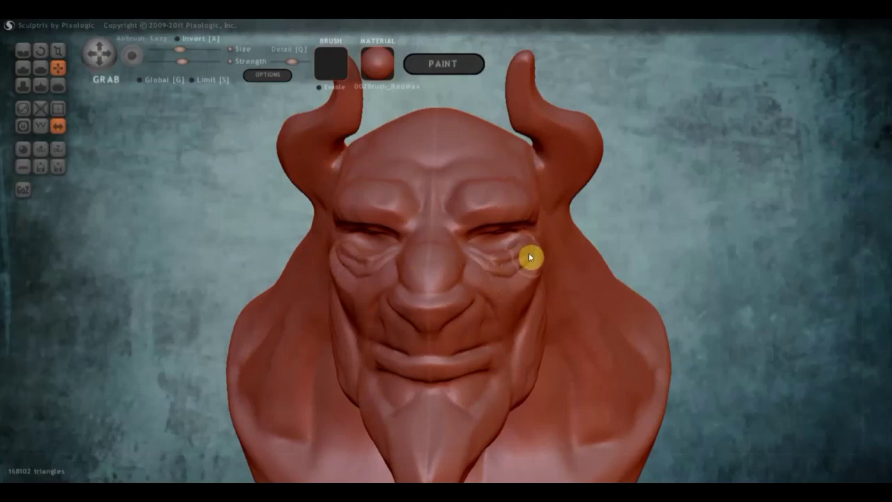
Inspect the bust from above and in three-quarter view, then select the Crease brush
scroll(503, 317, "down", 2)
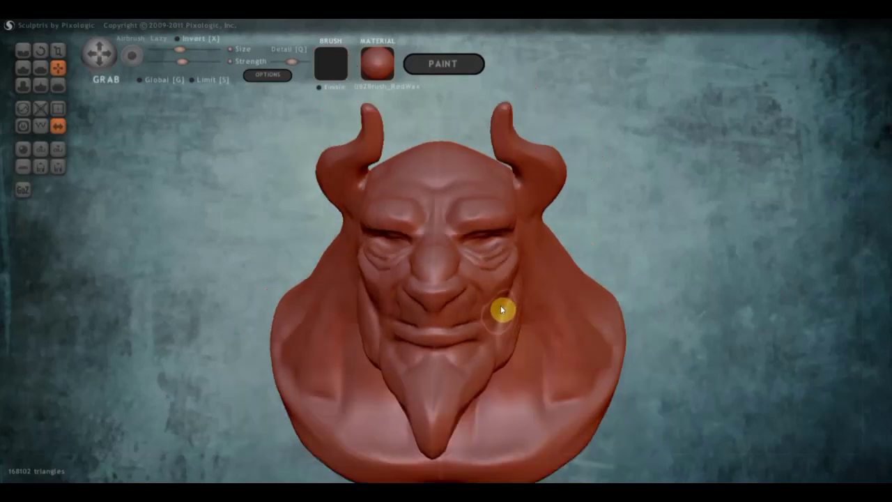
right_click_drag(500, 306, 478, 355)
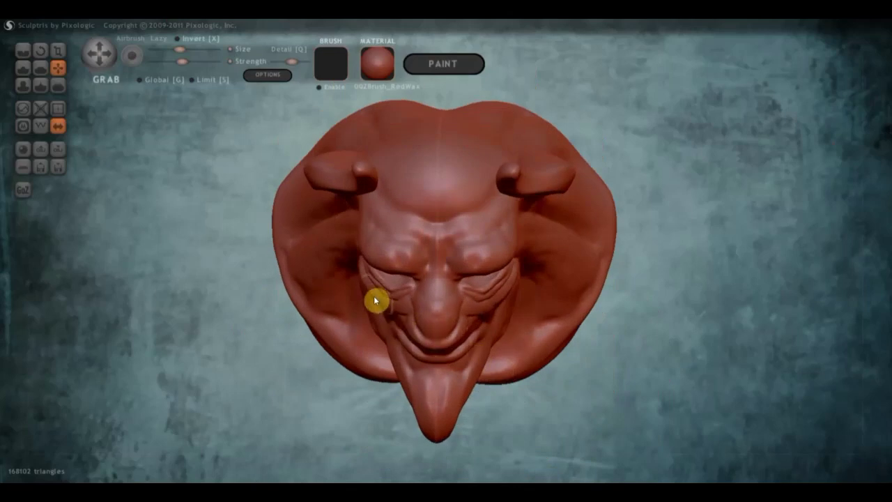
scroll(387, 335, "down", 2)
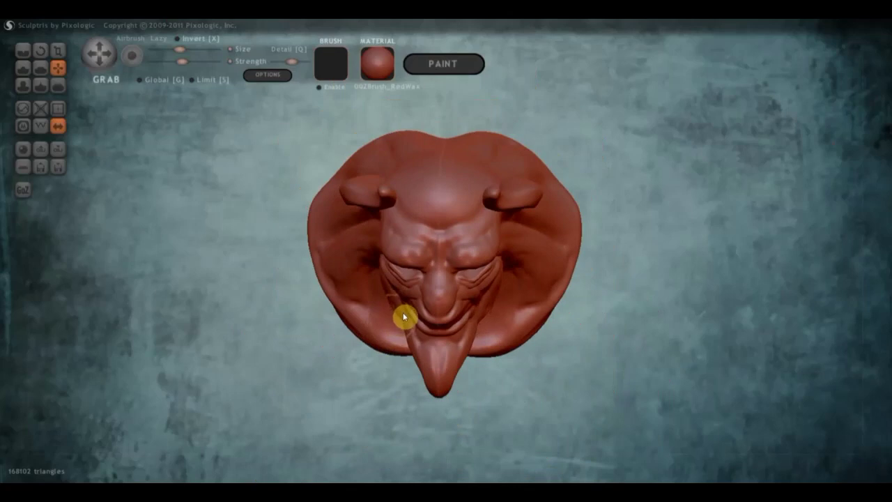
right_click_drag(413, 346, 390, 271)
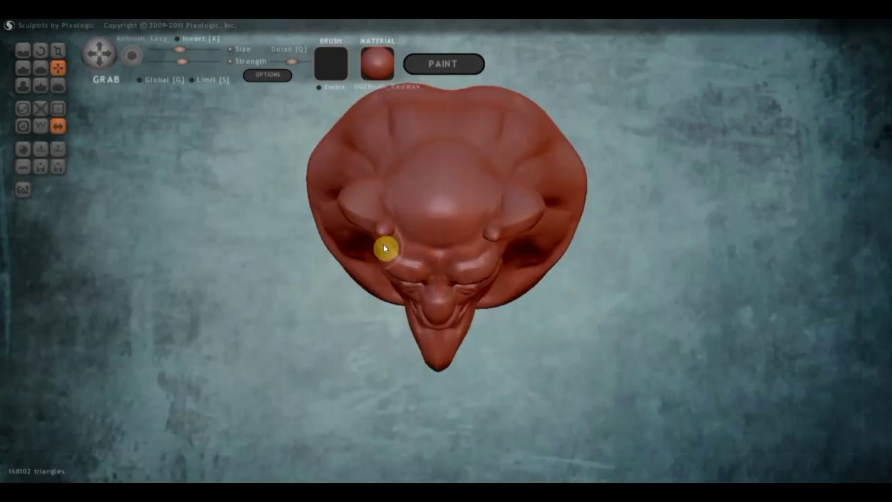
mouse_move(385, 254)
right_mouse_down()
mouse_move(272, 193)
mouse_move(364, 179)
right_mouse_up()
scroll(421, 204, "up", 5)
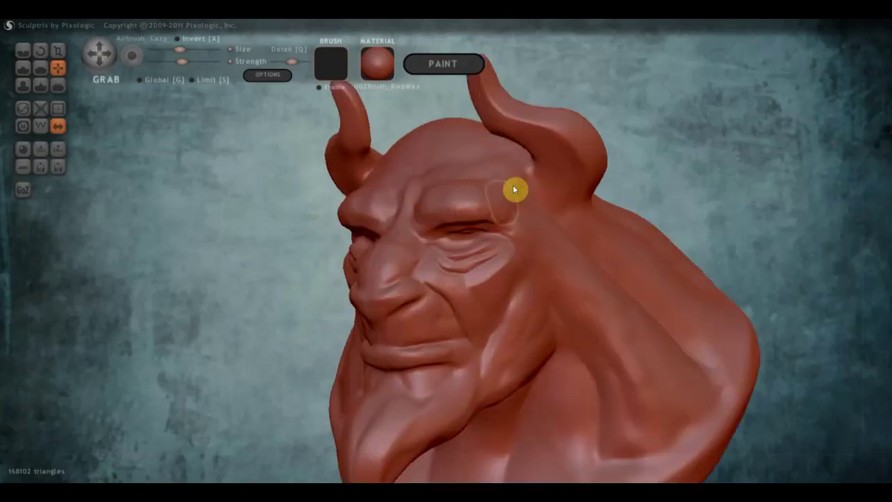
scroll(410, 206, "down", 5)
right_click_drag(410, 207, 464, 233)
left_click(25, 53)
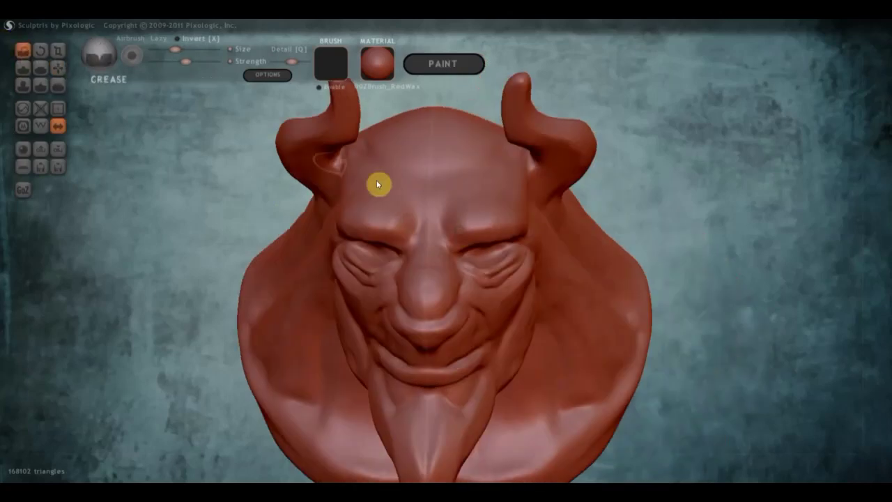
Carve two faint creases across the forehead
left_click_drag(355, 181, 406, 192)
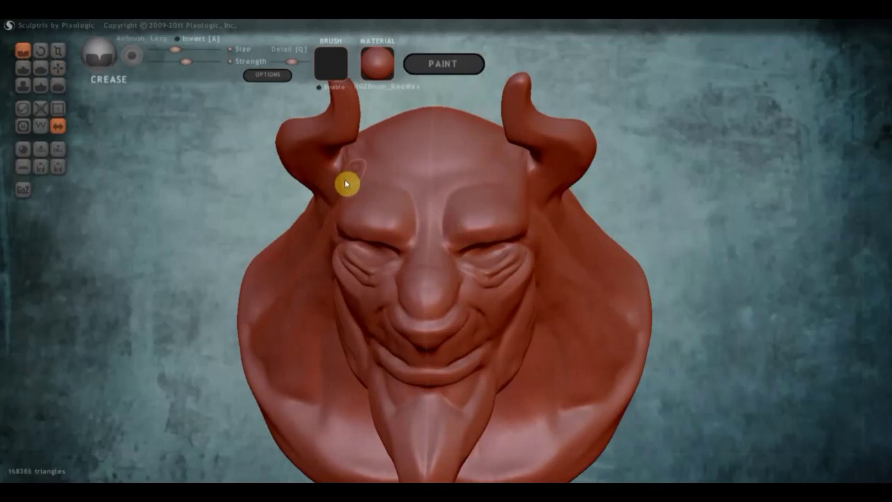
mouse_move(356, 172)
left_mouse_down()
mouse_move(342, 185)
mouse_move(386, 171)
mouse_move(425, 183)
mouse_move(390, 178)
mouse_move(401, 175)
left_mouse_up()
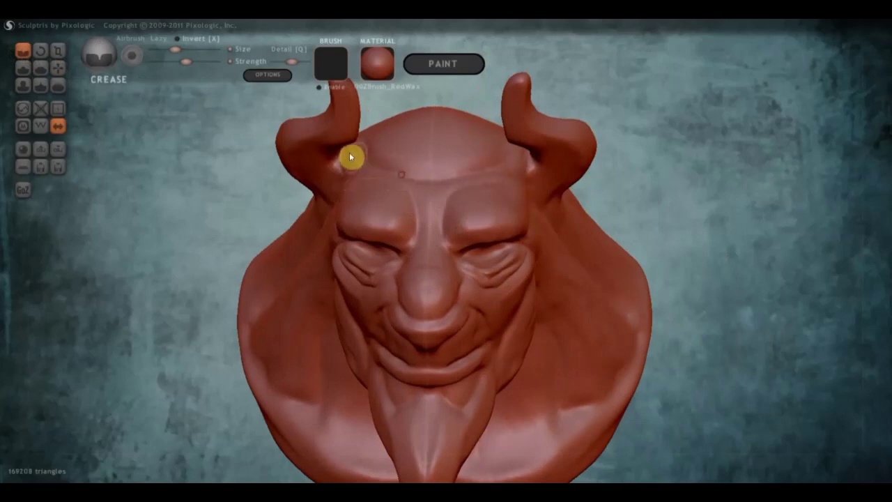
mouse_move(436, 185)
right_mouse_down()
mouse_move(588, 223)
mouse_move(518, 236)
right_mouse_up()
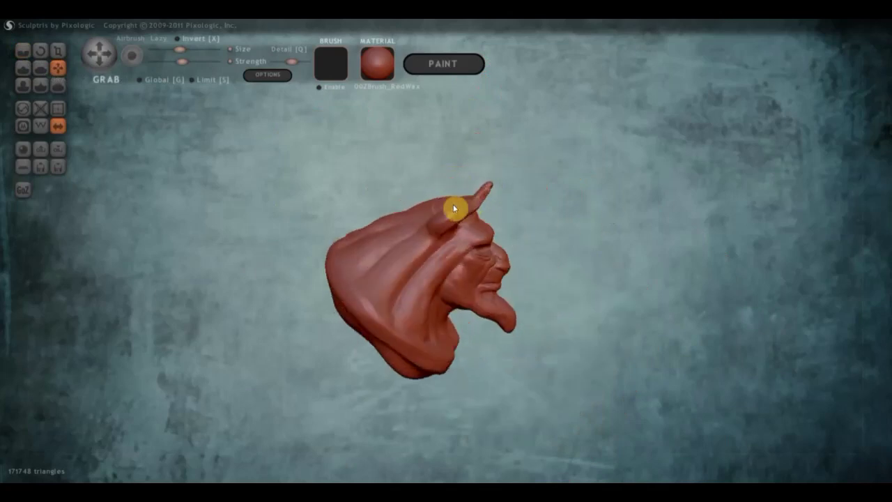
scroll(446, 202, "up", 3)
With a larger Grab brush, pull the horn bases apart and round out the skull top
left_click_drag(195, 55, 189, 50)
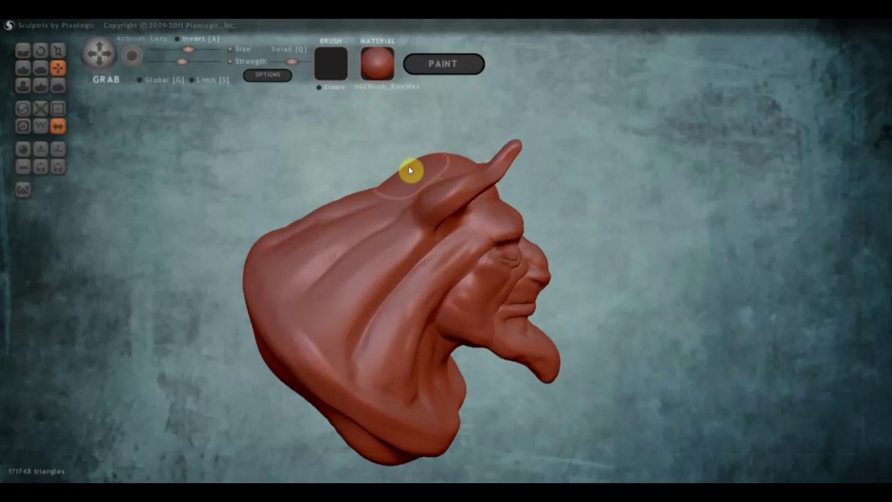
right_click_drag(456, 181, 281, 169)
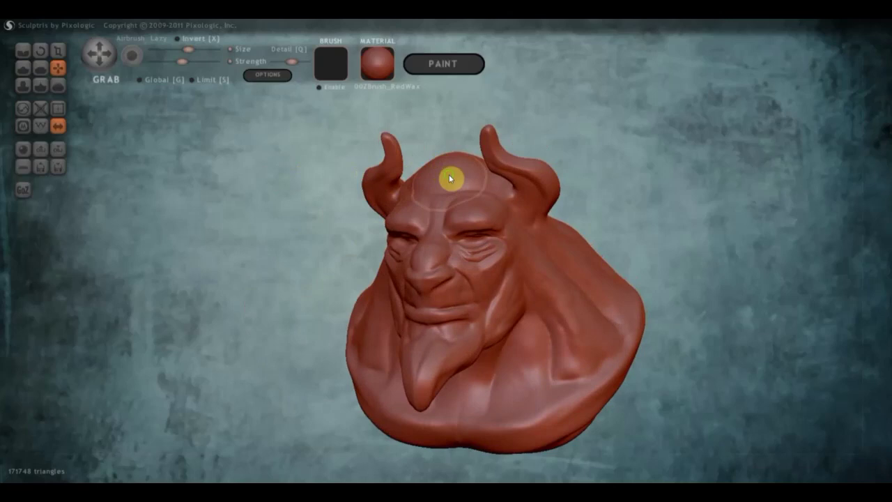
right_click_drag(450, 179, 456, 177)
scroll(432, 173, "up", 3)
left_click_drag(385, 168, 402, 167)
left_click_drag(435, 129, 421, 121)
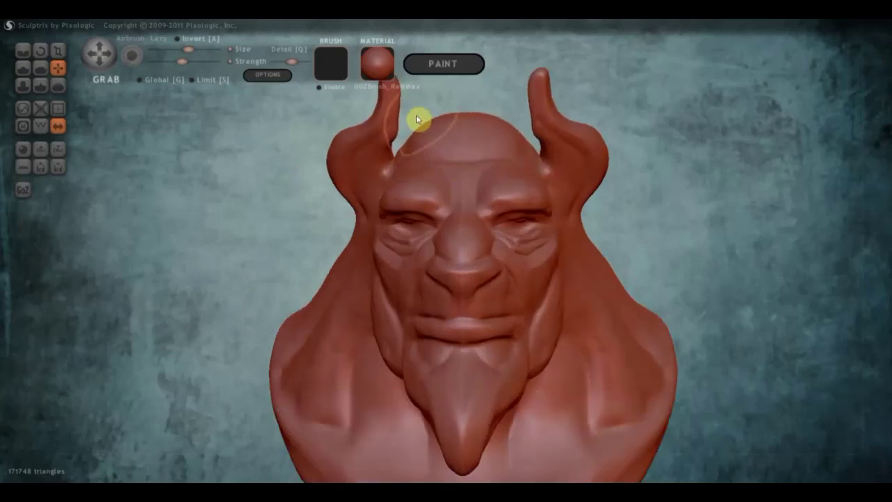
Check the reshaped head from above, front and back, then reselect Crease
mouse_move(453, 135)
right_mouse_down()
mouse_move(438, 193)
mouse_move(397, 207)
right_mouse_up()
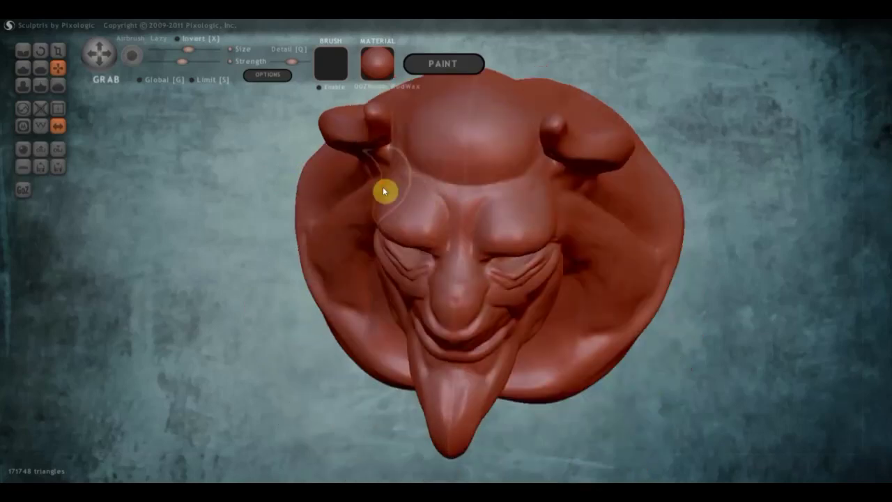
mouse_move(409, 189)
right_mouse_down()
mouse_move(439, 159)
mouse_move(386, 224)
right_mouse_up()
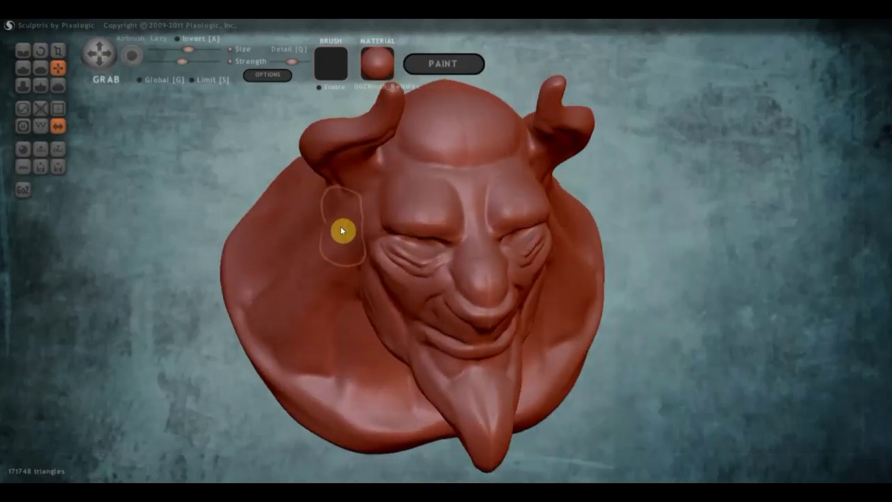
right_click_drag(357, 228, 355, 225)
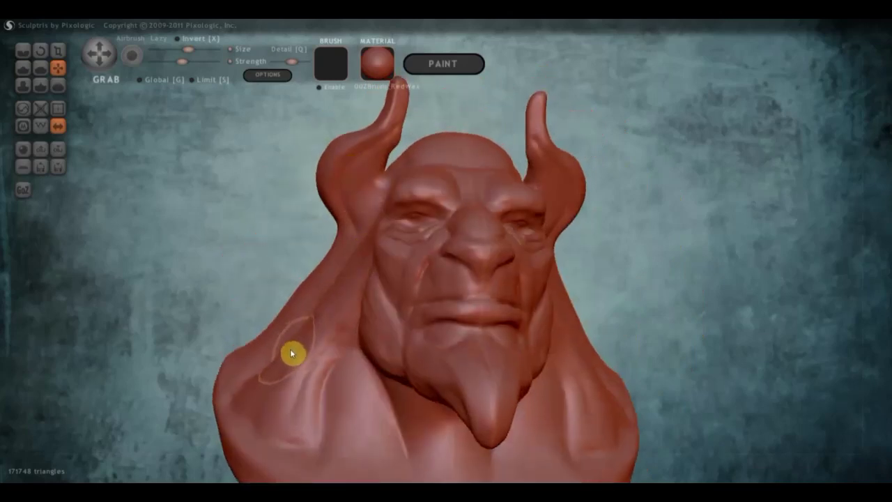
right_click_drag(302, 325, 274, 354)
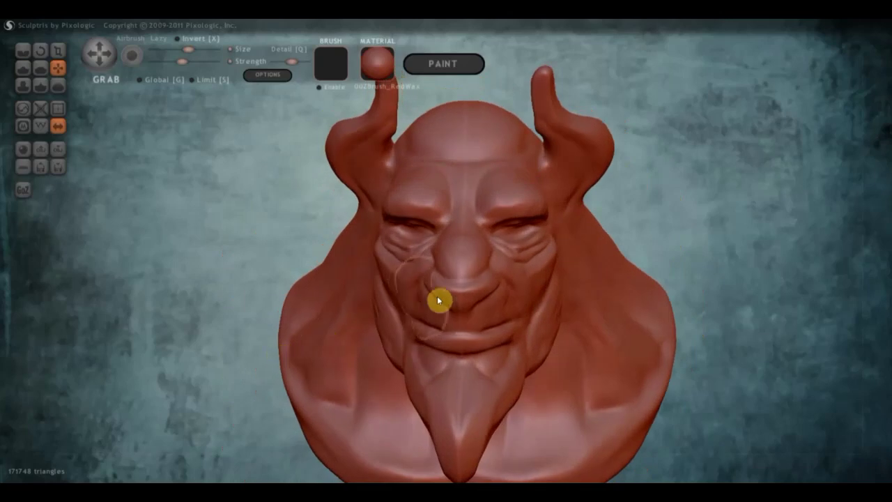
mouse_move(551, 289)
right_mouse_down()
mouse_move(304, 339)
mouse_move(287, 319)
mouse_move(404, 175)
right_mouse_up()
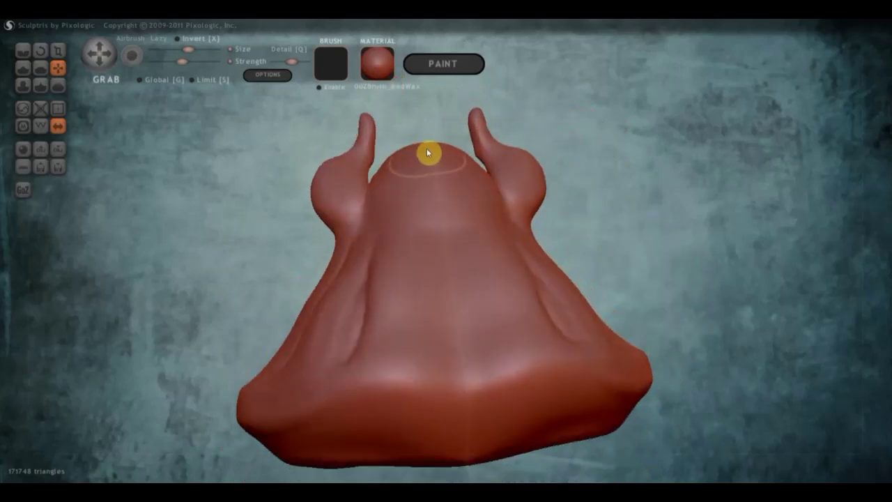
left_click(23, 50)
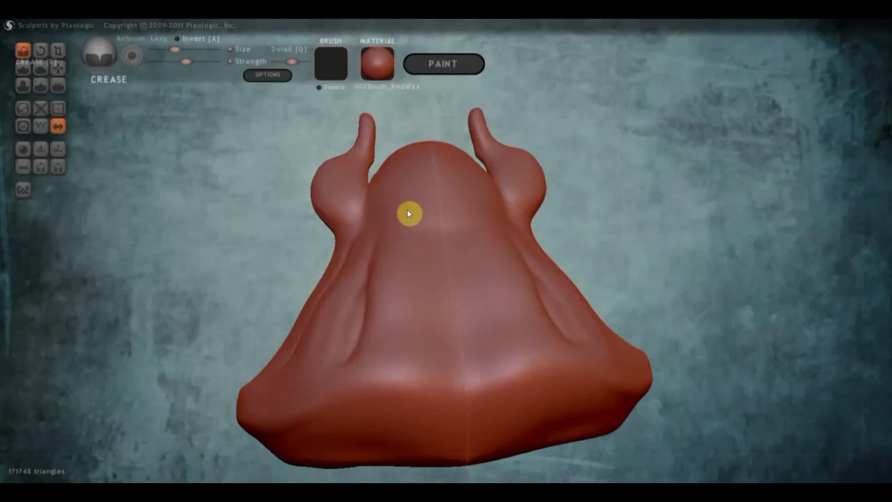
Carve crease grooves down the back and low on the bust
scroll(436, 261, "down", 3)
left_click_drag(436, 260, 448, 340)
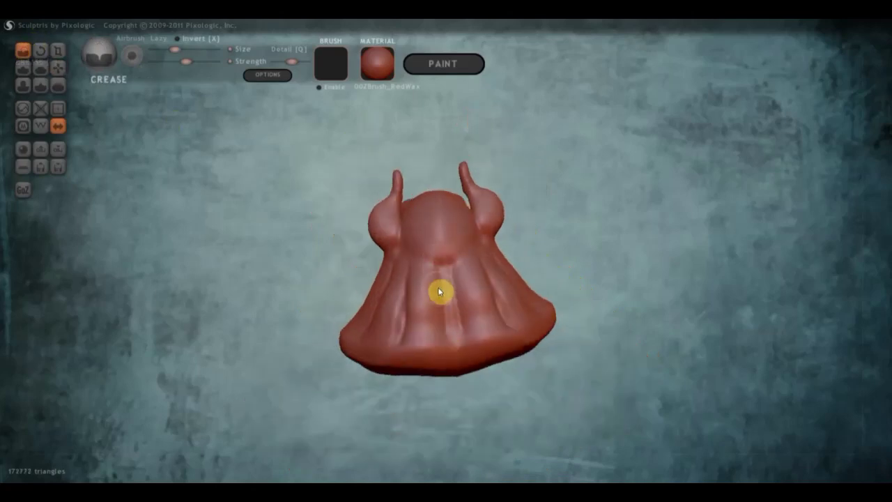
mouse_move(441, 319)
right_mouse_down()
mouse_move(544, 299)
mouse_move(522, 285)
mouse_move(456, 281)
right_mouse_up()
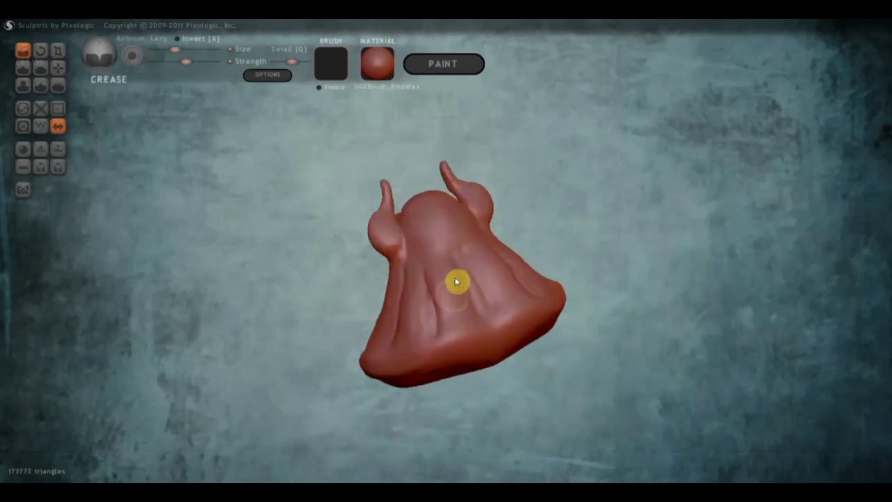
mouse_move(438, 312)
left_mouse_down()
mouse_move(480, 329)
mouse_move(411, 353)
left_mouse_up()
mouse_move(404, 358)
right_mouse_down()
mouse_move(597, 299)
mouse_move(557, 241)
mouse_move(579, 241)
mouse_move(568, 236)
mouse_move(573, 277)
right_mouse_up()
scroll(585, 303, "up", 2)
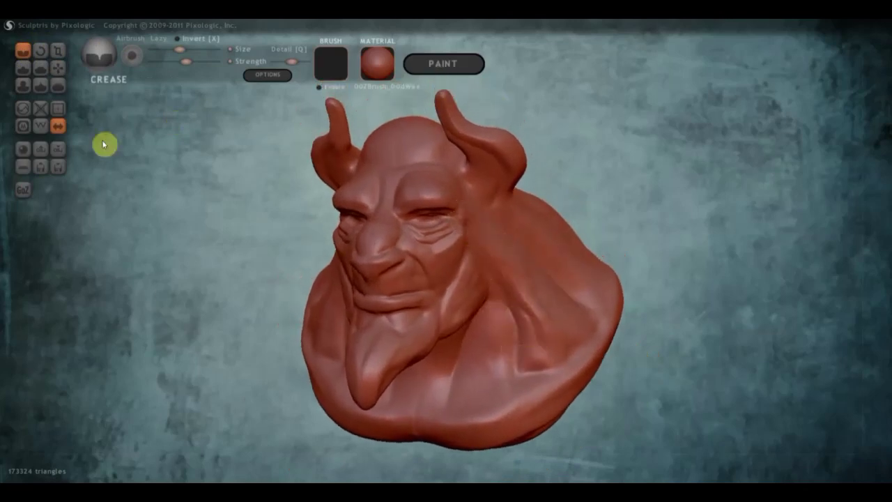
Enlarge the Crease brush and crease along the beard's right edge
left_click(196, 52)
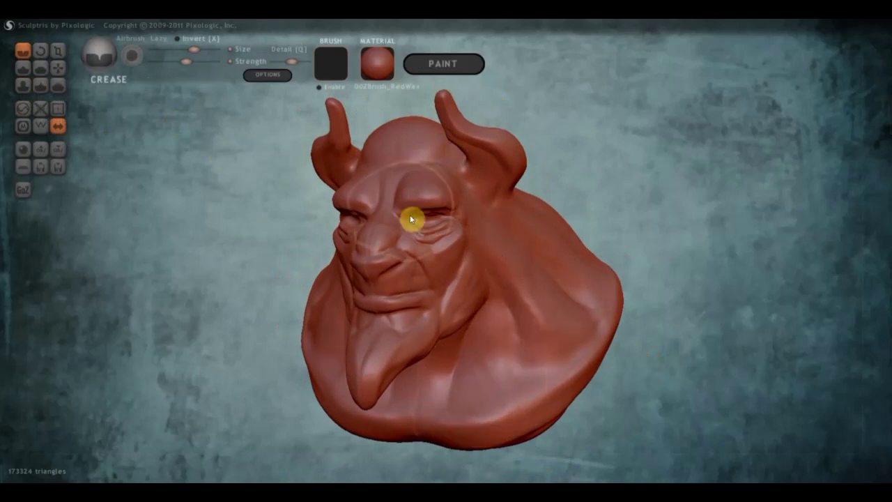
left_click_drag(469, 305, 408, 356)
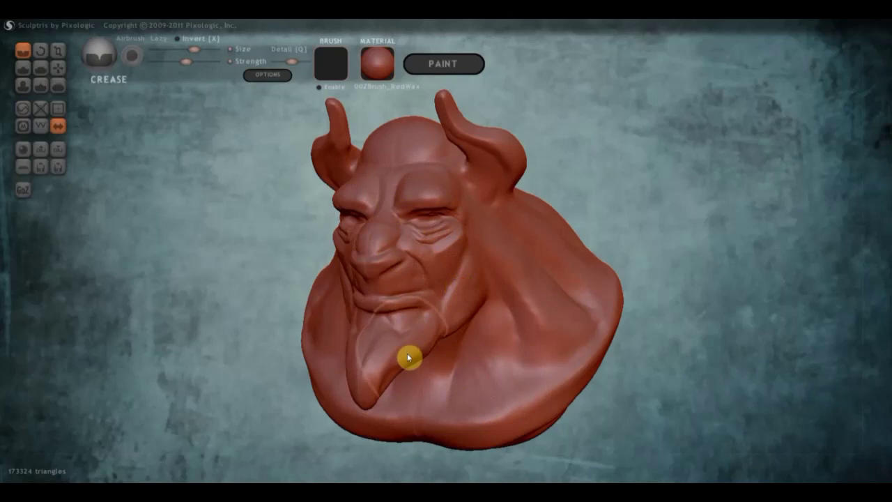
right_click_drag(377, 393, 319, 354)
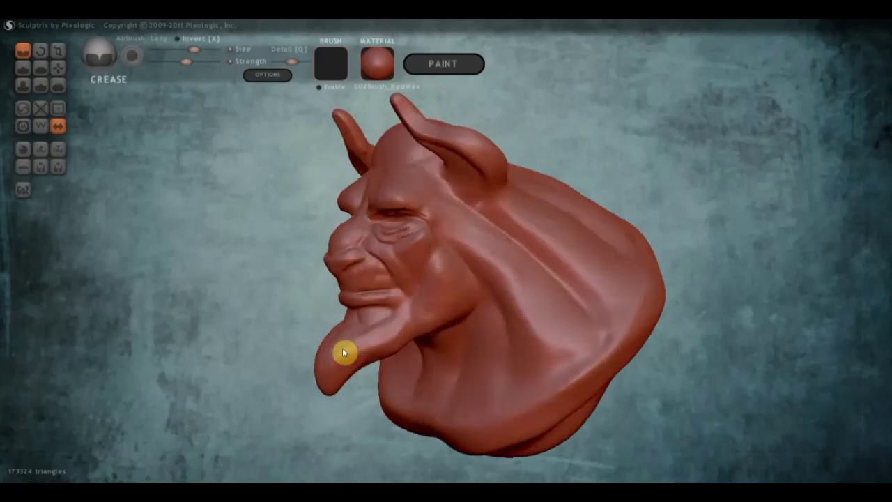
With Grab, pull the beard tip down and lift the brow toward the horn
left_click(57, 67)
scroll(356, 345, "down", 3)
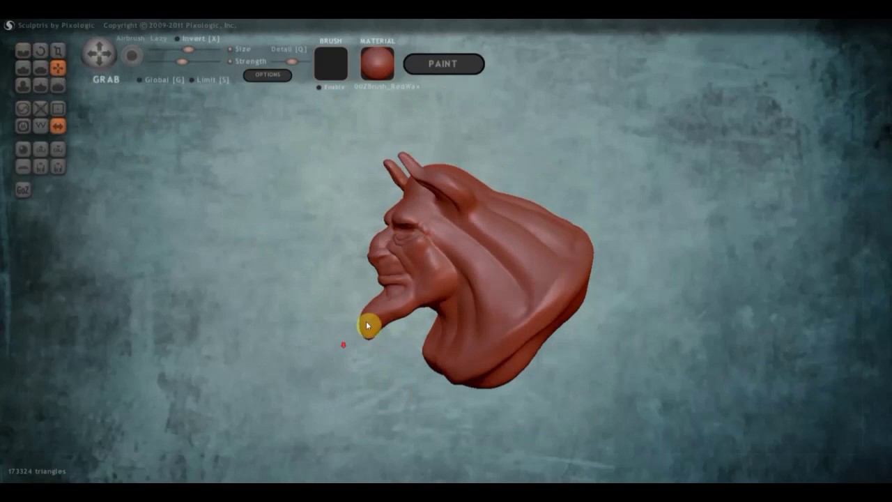
mouse_move(374, 317)
left_mouse_down()
mouse_move(372, 337)
mouse_move(368, 306)
left_mouse_up()
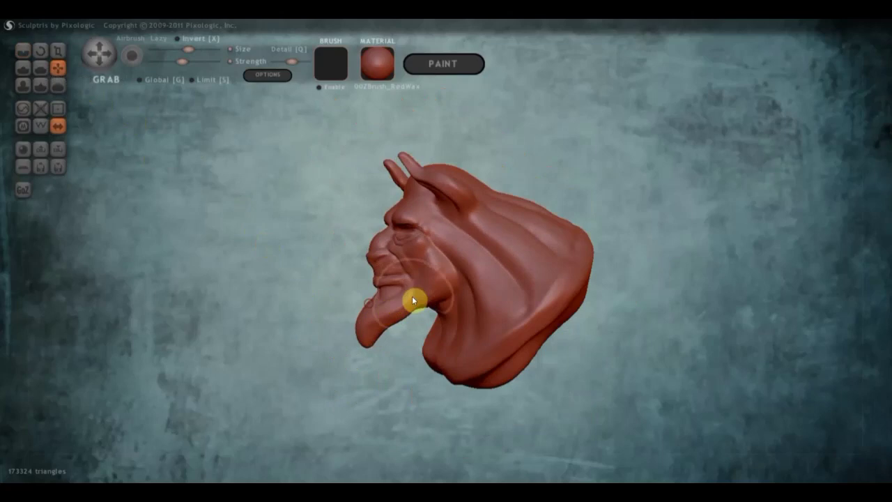
scroll(418, 296, "up", 2)
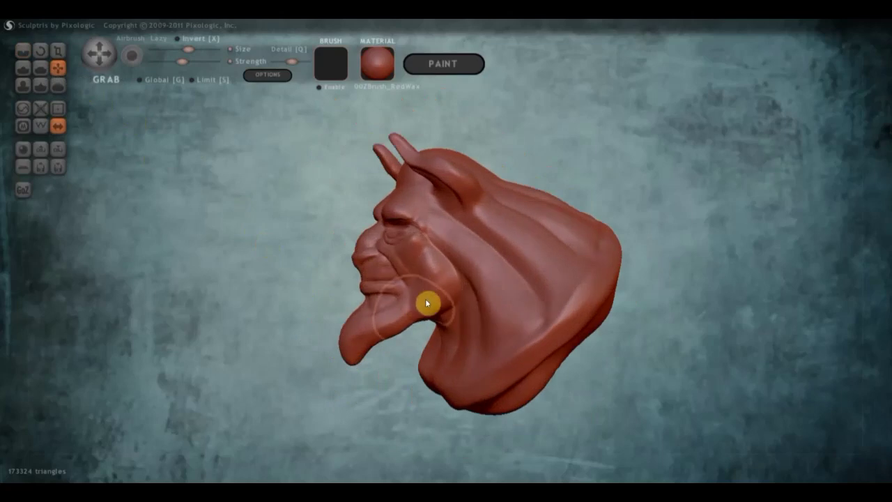
left_click_drag(418, 230, 425, 225)
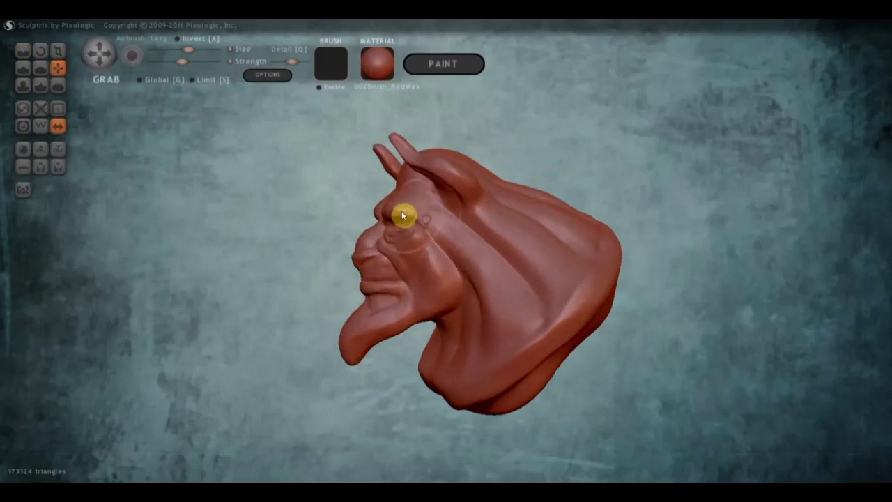
scroll(394, 181, "up", 2)
left_click_drag(383, 168, 367, 159)
Review the head from frontal and three-quarter views, then select the Draw brush
mouse_move(384, 174)
right_mouse_down()
mouse_move(484, 171)
mouse_move(498, 156)
right_mouse_up()
mouse_move(464, 258)
right_mouse_down()
mouse_move(501, 245)
mouse_move(513, 255)
mouse_move(407, 251)
right_mouse_up()
right_click_drag(440, 294, 453, 286)
scroll(454, 290, "down", 2)
scroll(453, 291, "down", 2)
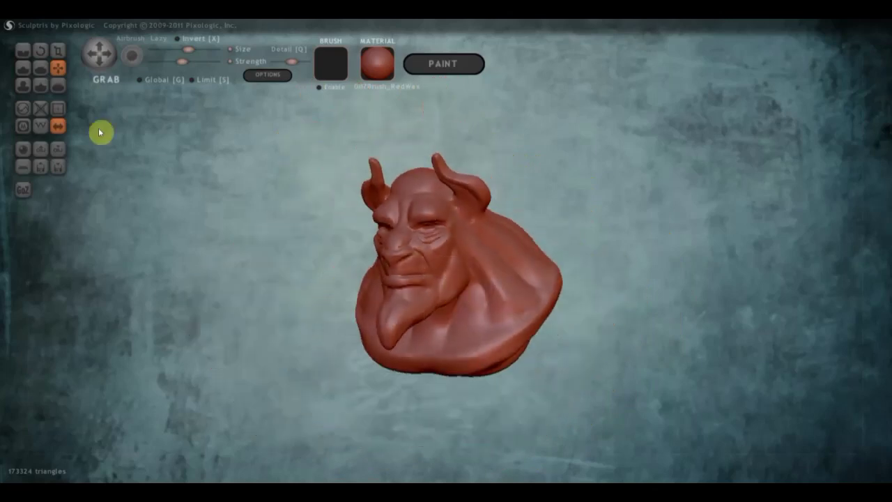
left_click(23, 67)
Enlarge the Draw brush, enable Clay, and build a rounded mound on the lower chest
right_click_drag(414, 356, 439, 346)
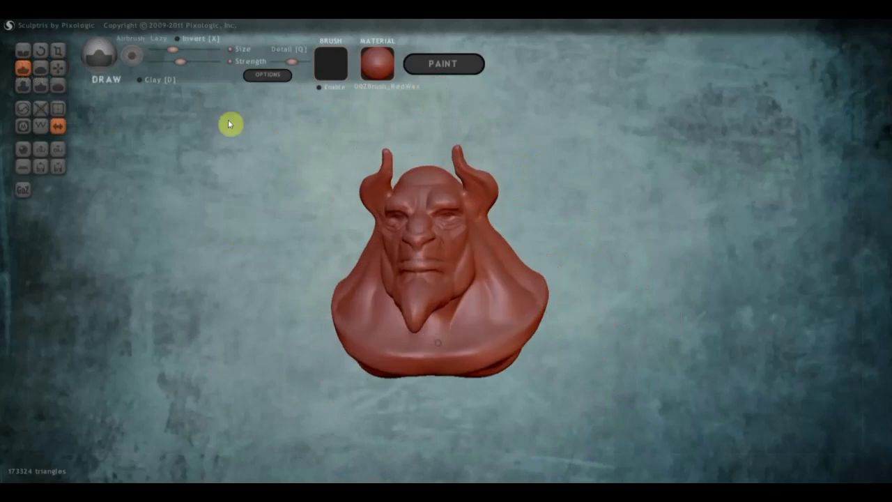
left_click_drag(172, 49, 182, 49)
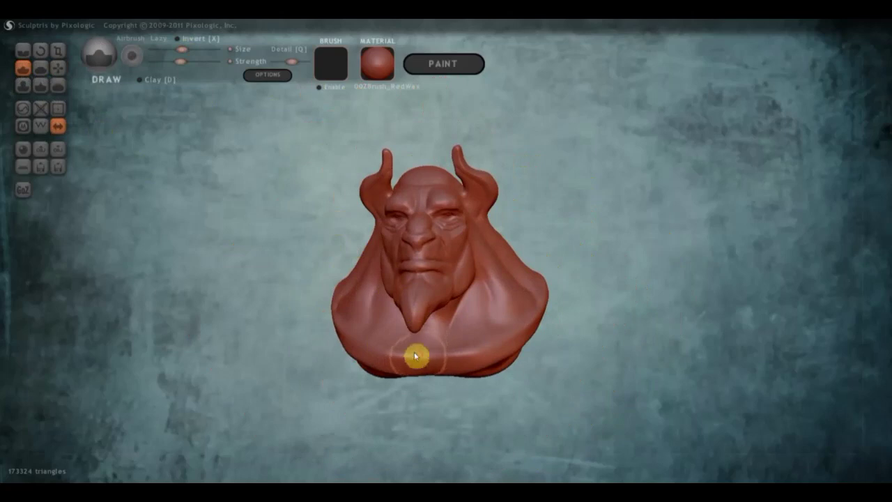
left_click(142, 81)
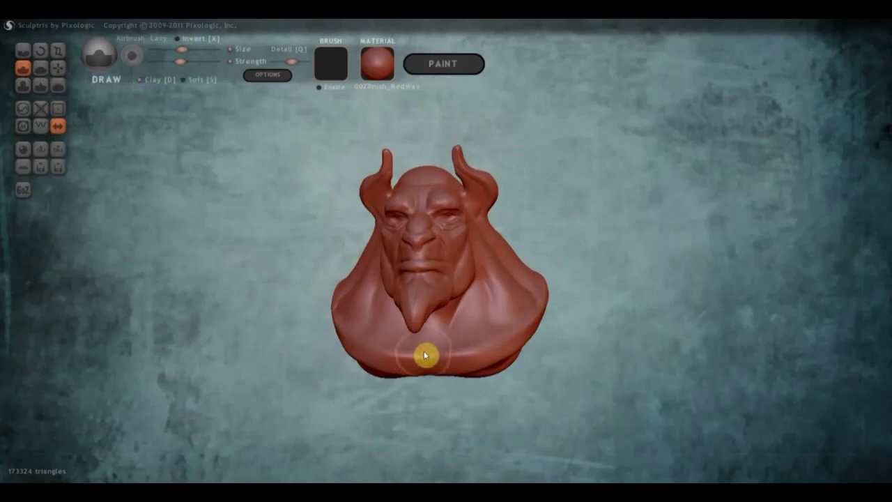
left_click_drag(407, 364, 425, 351)
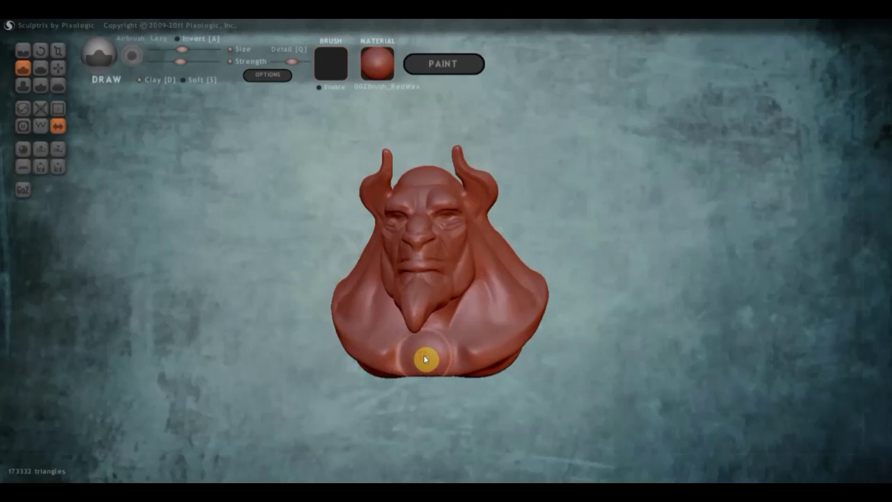
left_click(423, 357)
left_click(422, 358)
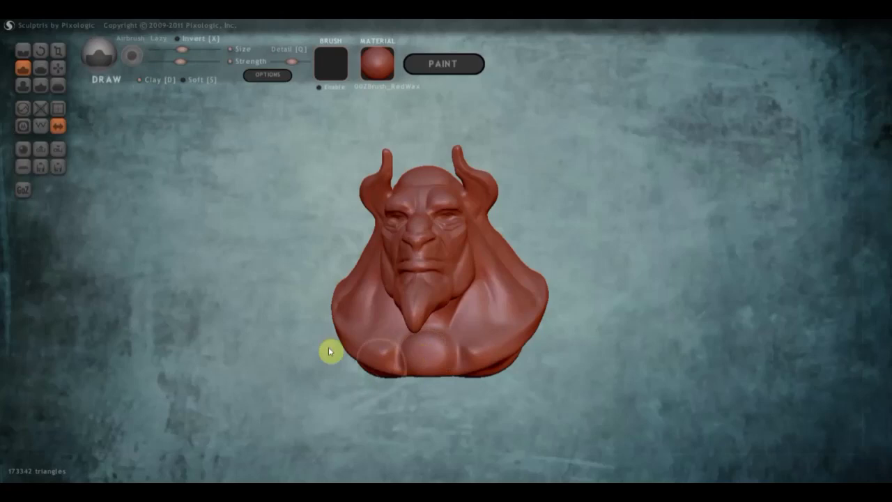
Flatten the medallion's face and refine its rim with the Draw brush
left_click(47, 72)
left_click(426, 354)
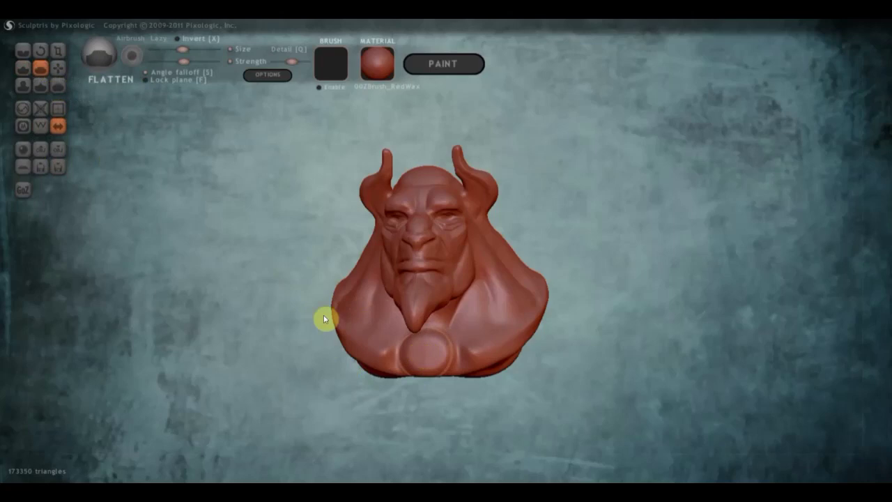
left_click(22, 70)
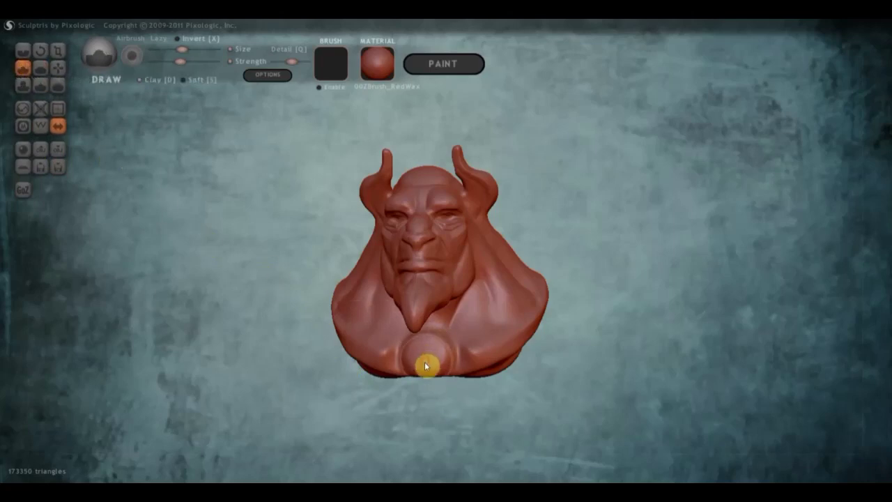
left_click_drag(418, 352, 428, 359)
mouse_move(427, 359)
right_mouse_down()
mouse_move(338, 368)
mouse_move(452, 367)
mouse_move(484, 347)
mouse_move(414, 309)
mouse_move(324, 305)
right_mouse_up()
key("c")
scroll(324, 304, "up", 3)
Crease across the nose bridge and down the left side of the nose
left_click_drag(323, 302, 185, 23)
key("ctrl+z")
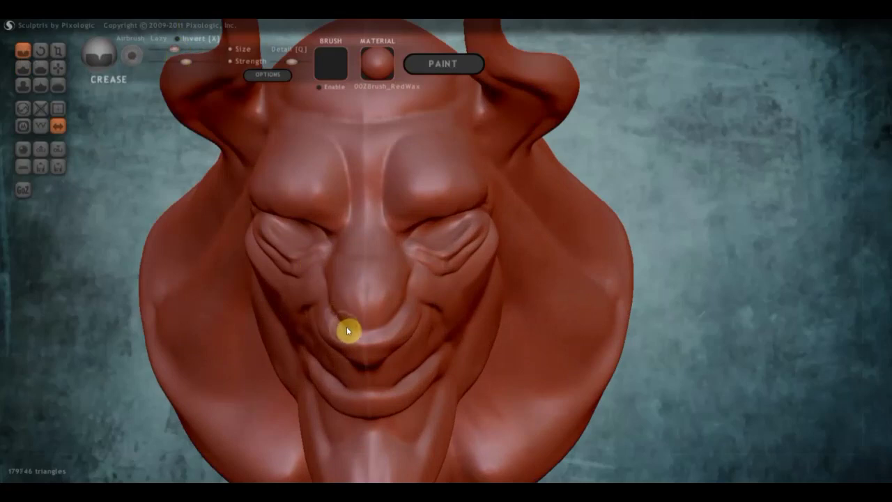
mouse_move(381, 225)
left_mouse_down()
mouse_move(348, 227)
mouse_move(378, 225)
left_mouse_up()
left_click_drag(323, 269, 326, 301)
mouse_move(334, 302)
right_mouse_down()
mouse_move(343, 287)
mouse_move(348, 295)
right_mouse_up()
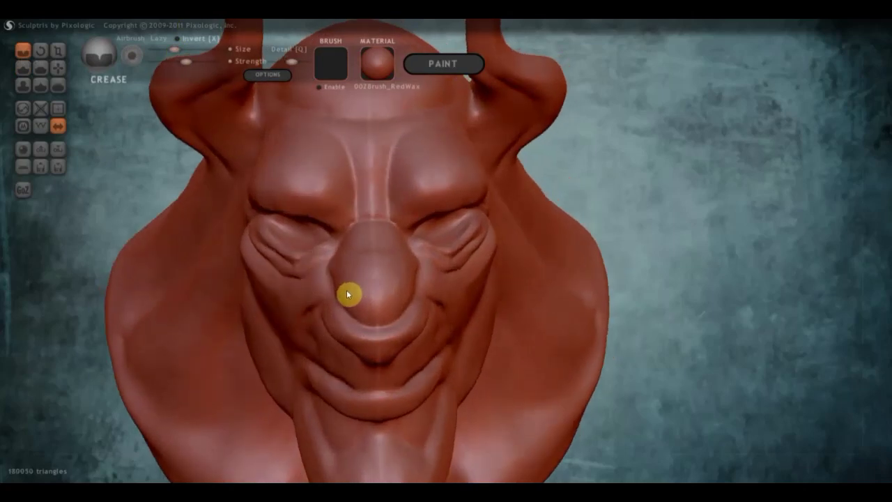
With Grab, pull the left nose side and cheek outward and lift the brow
left_click(61, 70)
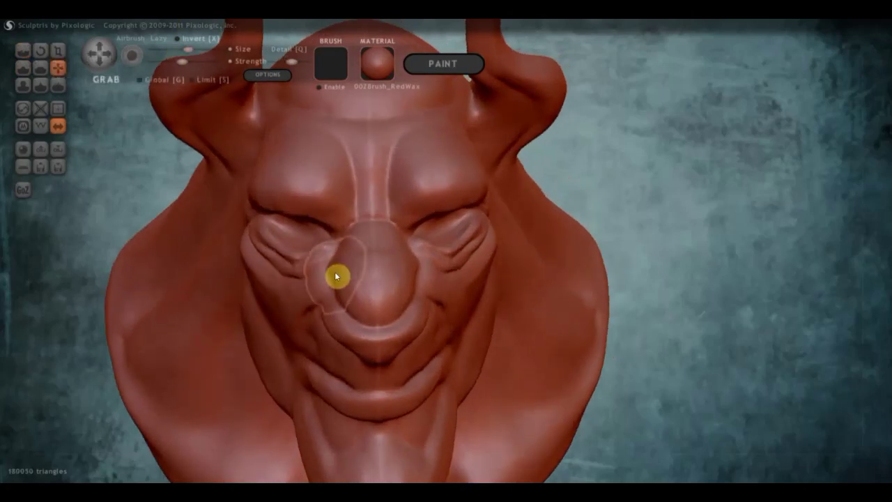
left_click_drag(325, 272, 279, 280)
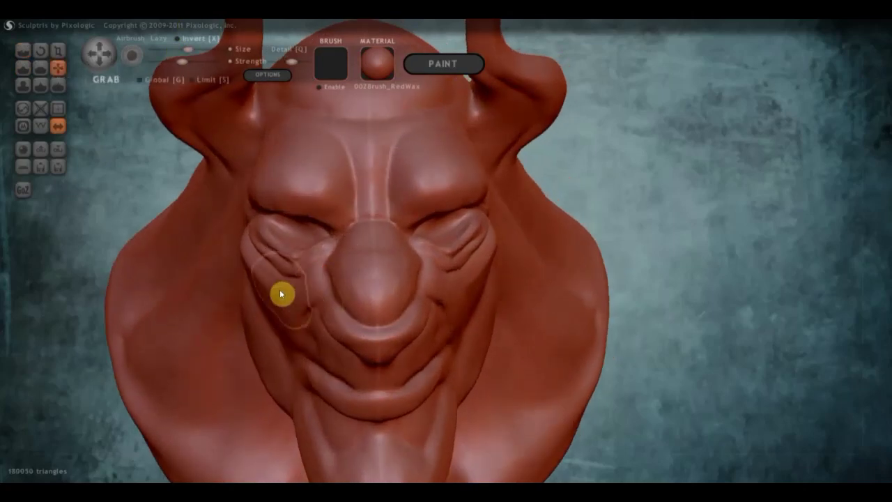
mouse_move(277, 280)
right_mouse_down()
mouse_move(371, 216)
mouse_move(352, 210)
right_mouse_up()
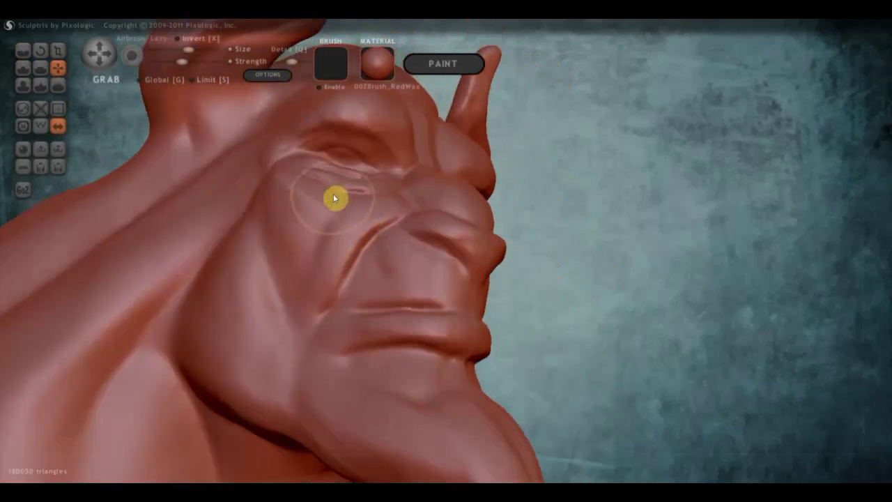
left_click_drag(334, 198, 276, 171)
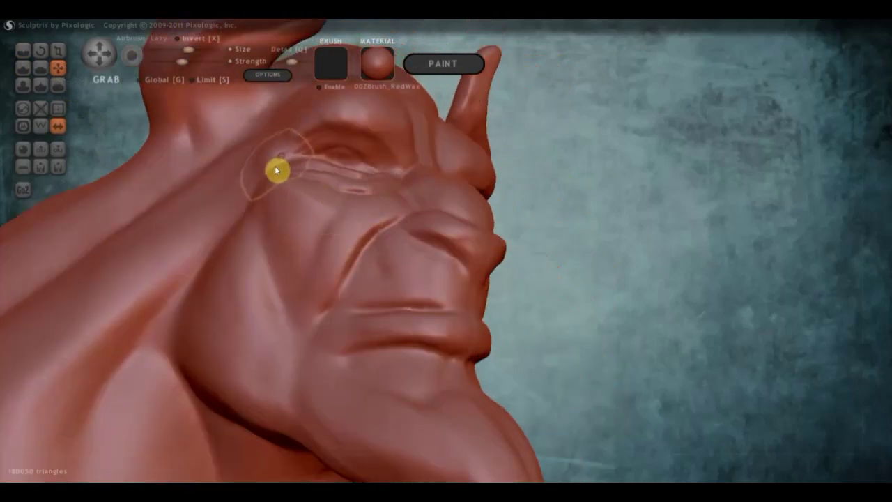
right_click_drag(277, 170, 347, 211)
right_click_drag(365, 281, 404, 322)
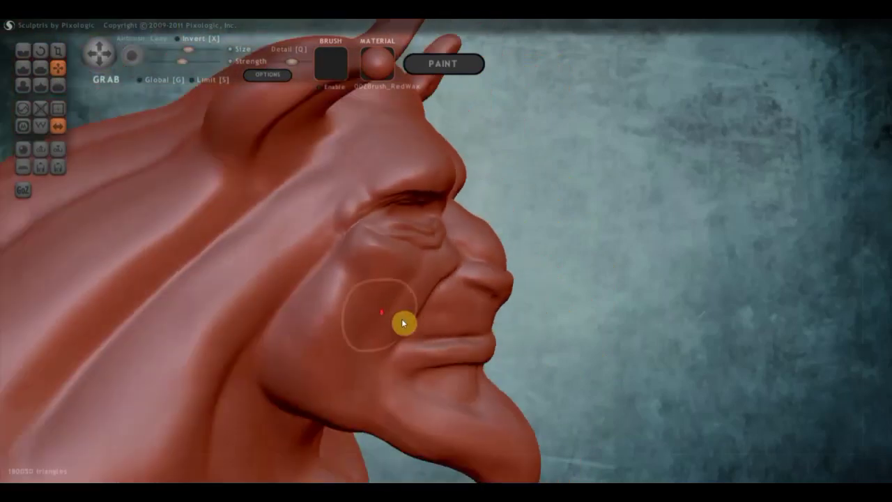
Pull the upper lip and nose bridge upward and fill out the nose tip profile
left_click_drag(476, 331, 505, 268)
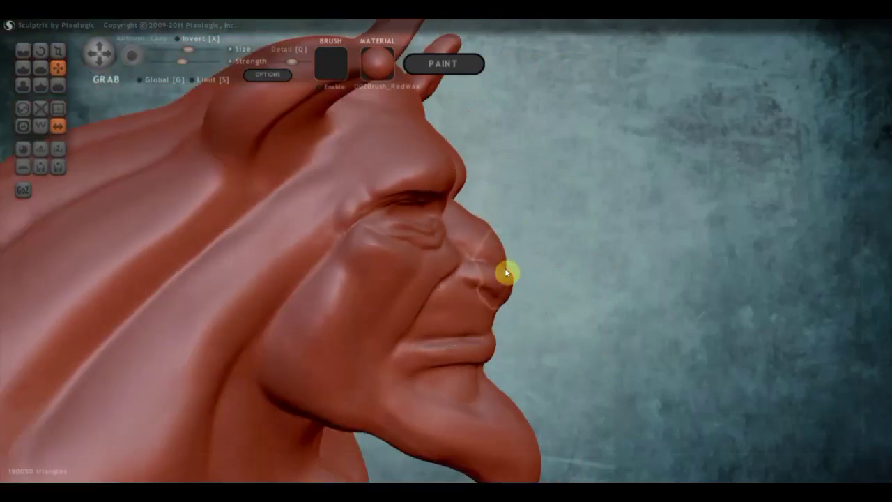
left_click_drag(514, 272, 465, 199)
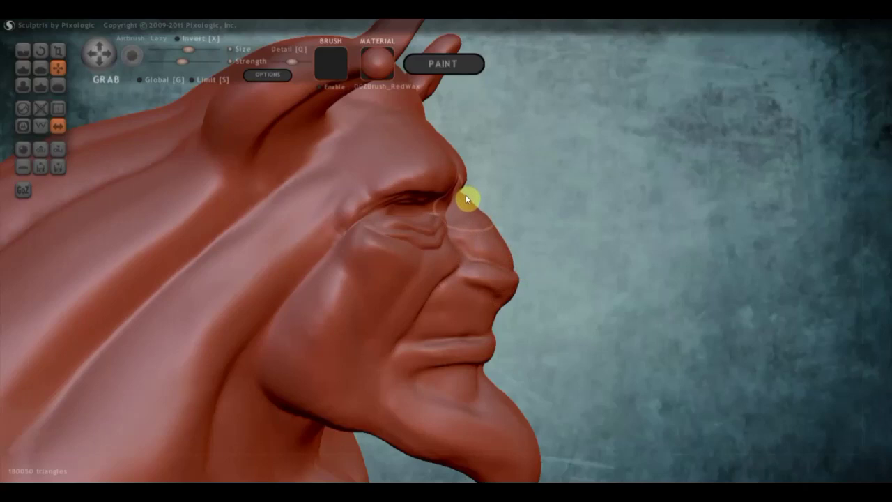
scroll(500, 229, "up", 1)
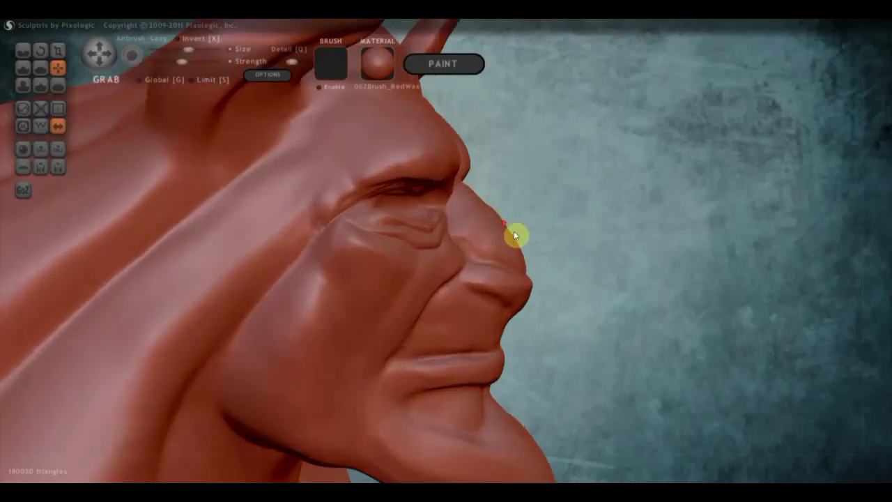
left_click_drag(521, 234, 523, 324)
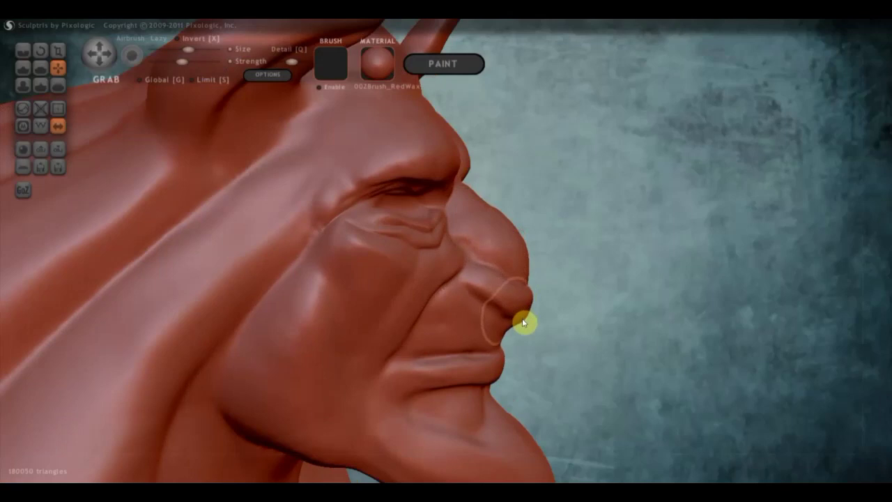
mouse_move(459, 310)
left_mouse_down()
mouse_move(200, 284)
mouse_move(209, 297)
mouse_move(372, 288)
left_mouse_up()
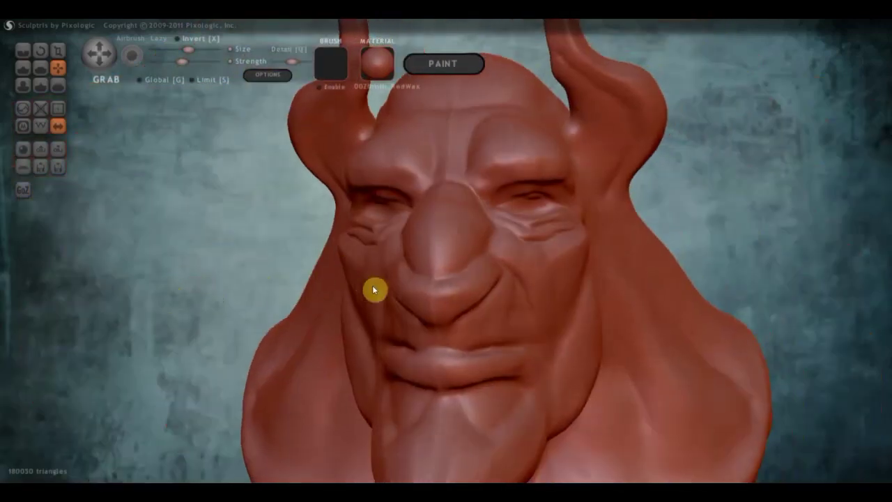
With Crease, carve a line down the cheek and crease the lip corner
left_click(23, 50)
mouse_move(209, 209)
left_mouse_down()
mouse_move(444, 298)
mouse_move(455, 258)
mouse_move(479, 260)
mouse_move(462, 262)
mouse_move(478, 268)
left_mouse_up()
right_click_drag(497, 259, 462, 301)
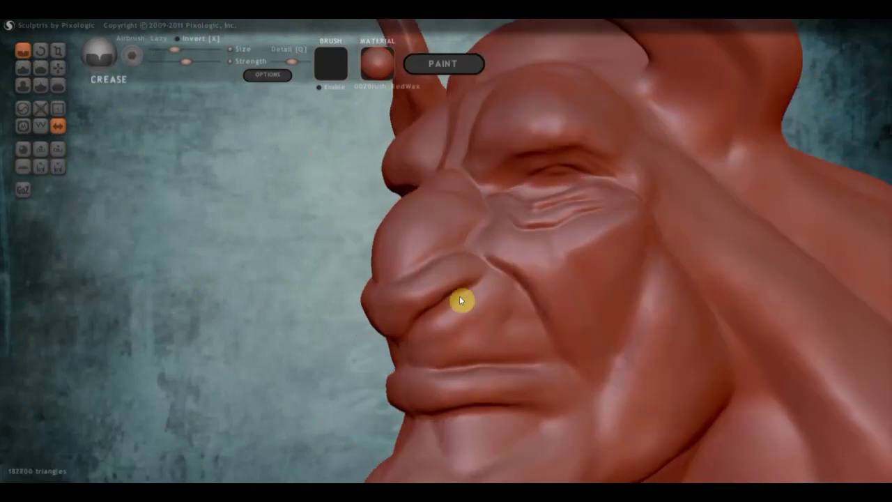
mouse_move(507, 288)
left_mouse_down()
mouse_move(492, 346)
mouse_move(584, 405)
left_mouse_up()
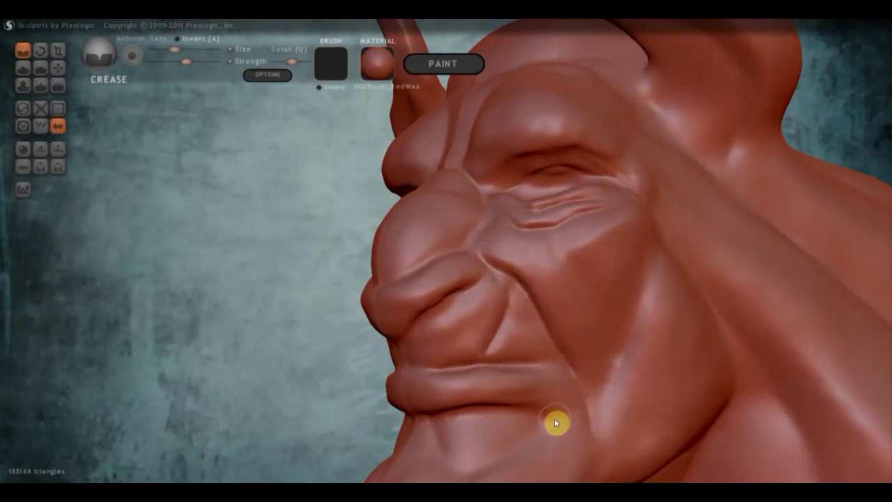
mouse_move(561, 397)
left_mouse_down()
mouse_move(534, 414)
mouse_move(539, 395)
left_mouse_up()
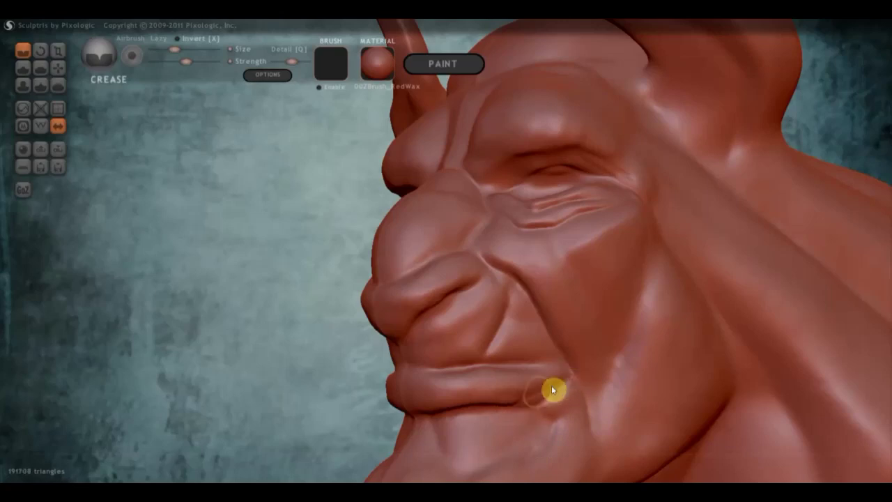
right_click_drag(561, 361, 541, 214)
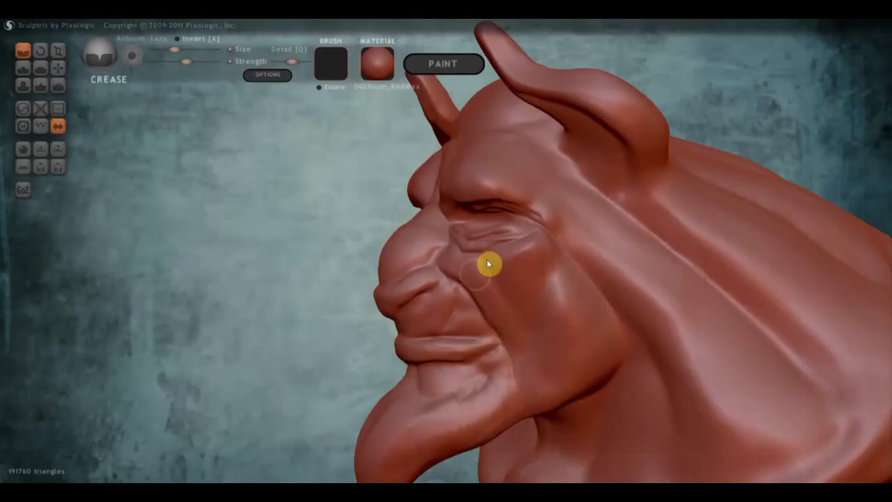
Add small forehead creases near the eye and a raised stroke beside them, turning on Clay
left_click(505, 145)
left_click_drag(531, 179, 513, 147)
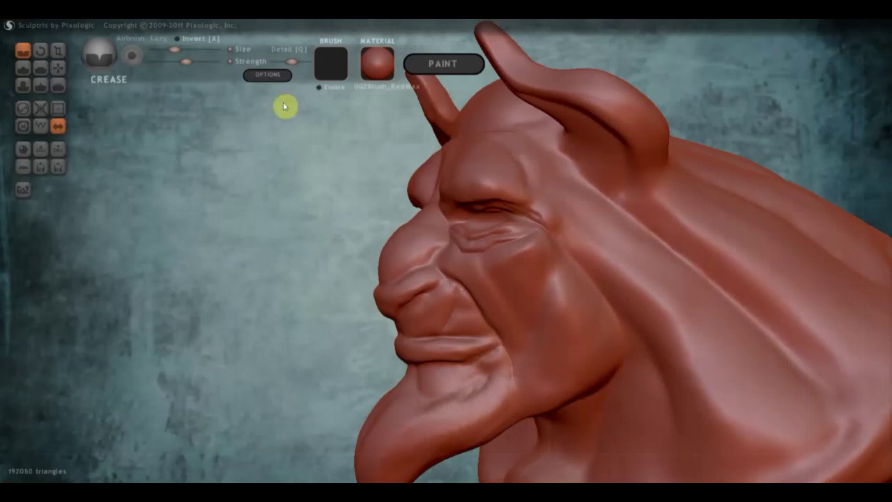
left_click(30, 74)
left_click_drag(549, 172, 519, 150)
left_click(137, 80)
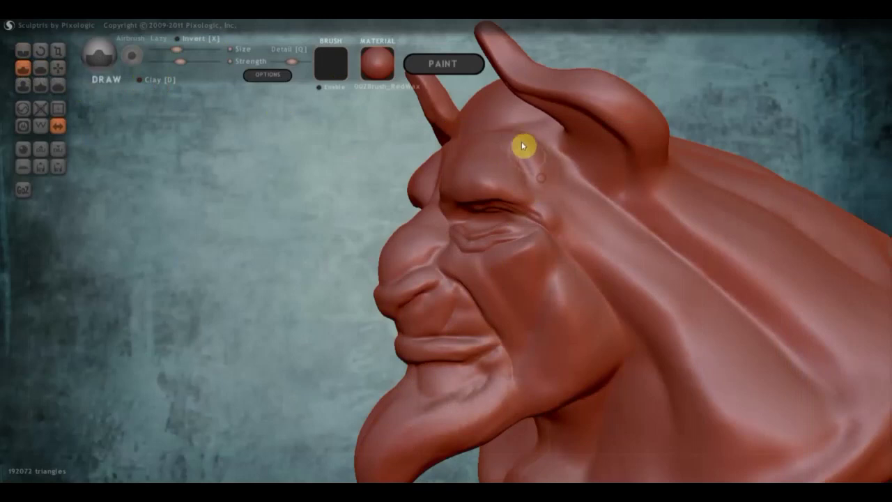
Build up the brow ridge above the eye and just below the horn
mouse_move(559, 175)
left_mouse_down()
mouse_move(521, 138)
mouse_move(559, 151)
mouse_move(569, 184)
left_mouse_up()
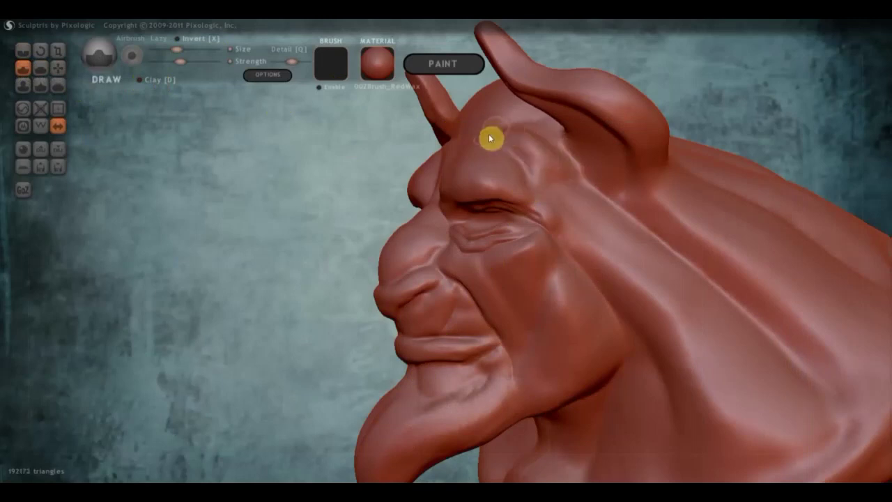
left_click_drag(513, 145, 545, 187)
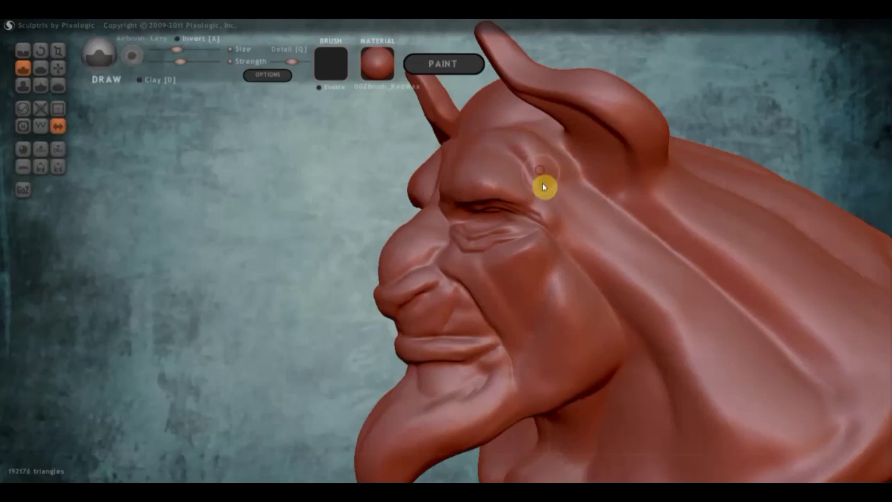
mouse_move(566, 179)
right_mouse_down()
mouse_move(675, 195)
mouse_move(685, 179)
right_mouse_up()
mouse_move(508, 207)
right_mouse_down()
mouse_move(592, 211)
mouse_move(403, 156)
right_mouse_up()
left_click_drag(374, 164, 366, 172)
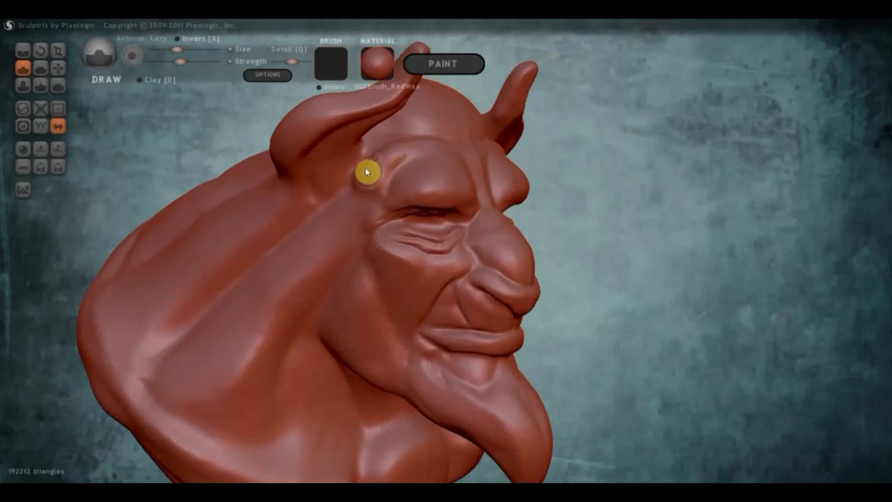
mouse_move(365, 175)
right_mouse_down()
mouse_move(281, 201)
mouse_move(257, 175)
right_mouse_up()
Press a small dent into the eyelid, viewing it from below and in profile
scroll(384, 190, "up", 2)
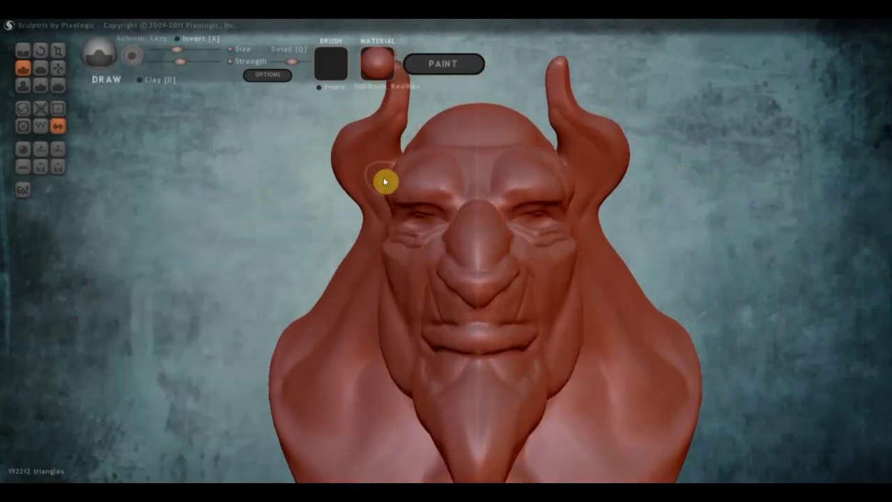
scroll(514, 235, "up", 3)
mouse_move(474, 237)
right_mouse_down()
mouse_move(422, 203)
mouse_move(397, 212)
mouse_move(408, 222)
right_mouse_up()
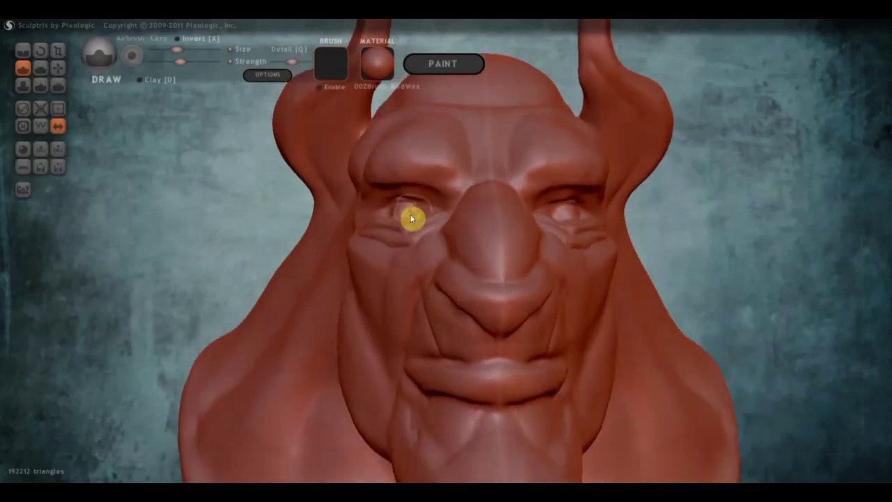
mouse_move(411, 216)
right_mouse_down()
mouse_move(535, 244)
mouse_move(364, 233)
mouse_move(273, 245)
mouse_move(201, 225)
mouse_move(450, 185)
mouse_move(595, 200)
right_mouse_up()
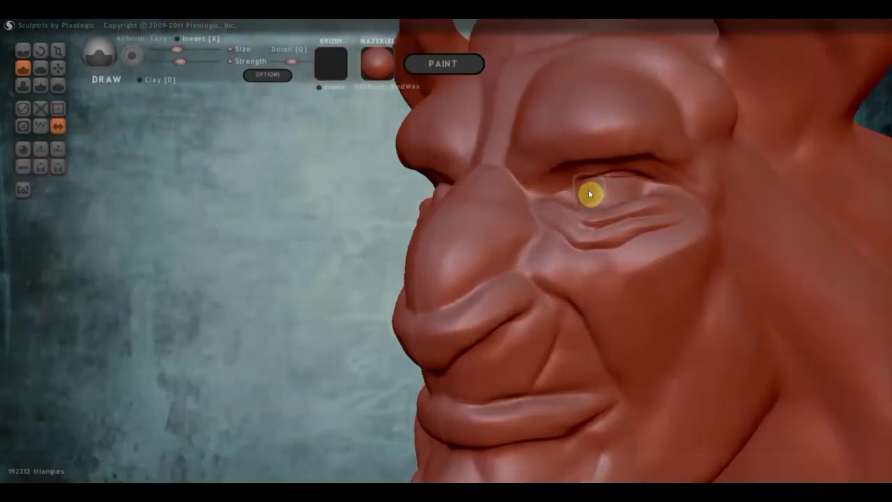
left_click(581, 192)
right_click_drag(631, 181, 511, 193)
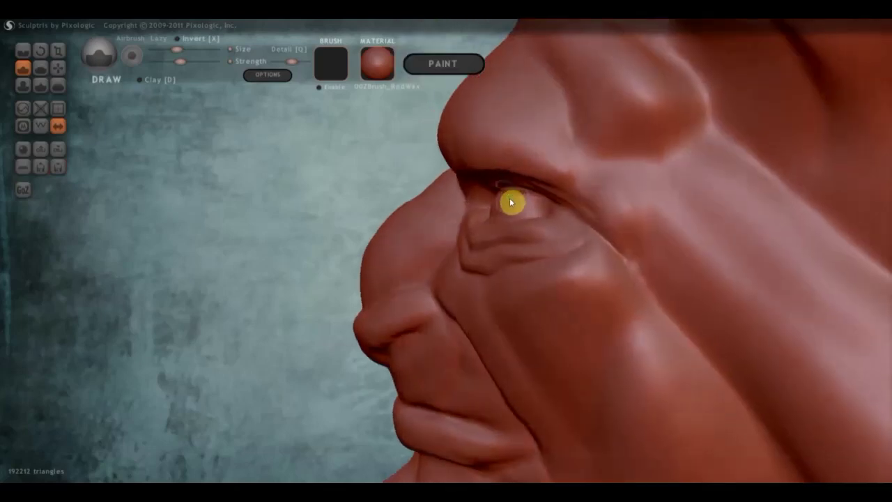
With Grab, pull the eye and lid area down and outward
left_click(59, 67)
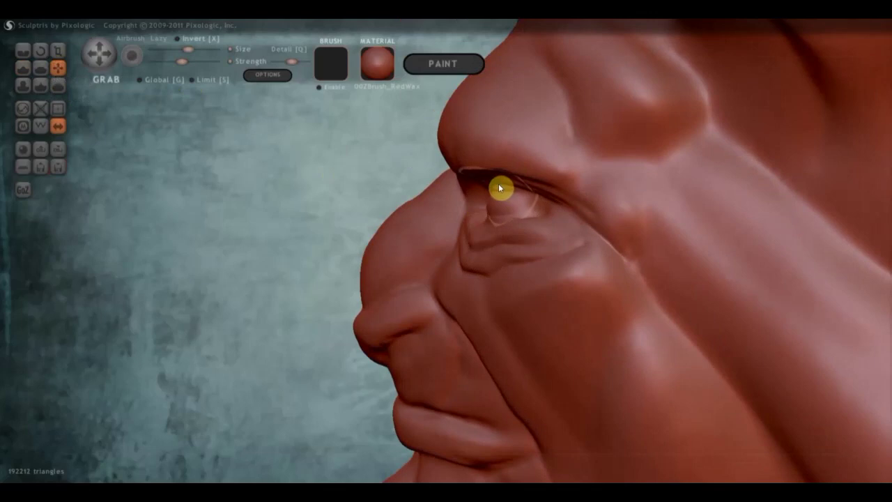
mouse_move(503, 197)
left_mouse_down()
mouse_move(478, 253)
mouse_move(514, 230)
mouse_move(534, 243)
mouse_move(502, 251)
left_mouse_up()
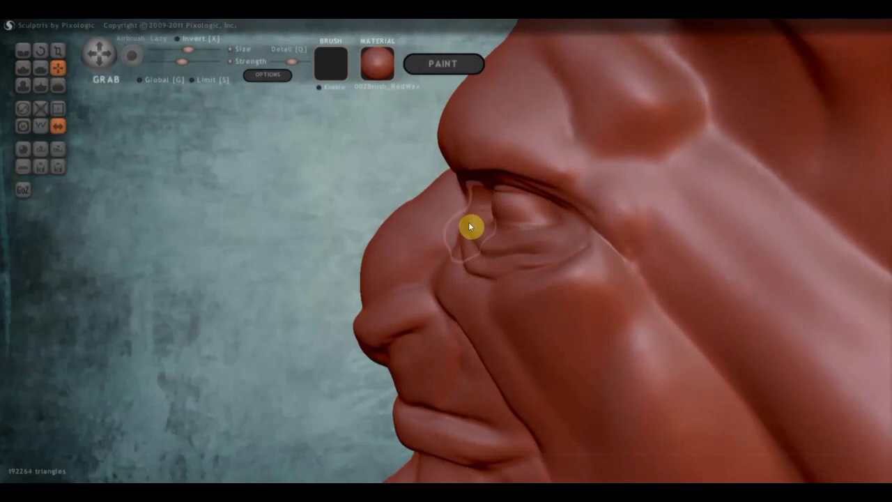
mouse_move(478, 230)
right_mouse_down()
mouse_move(573, 243)
mouse_move(681, 231)
right_mouse_up()
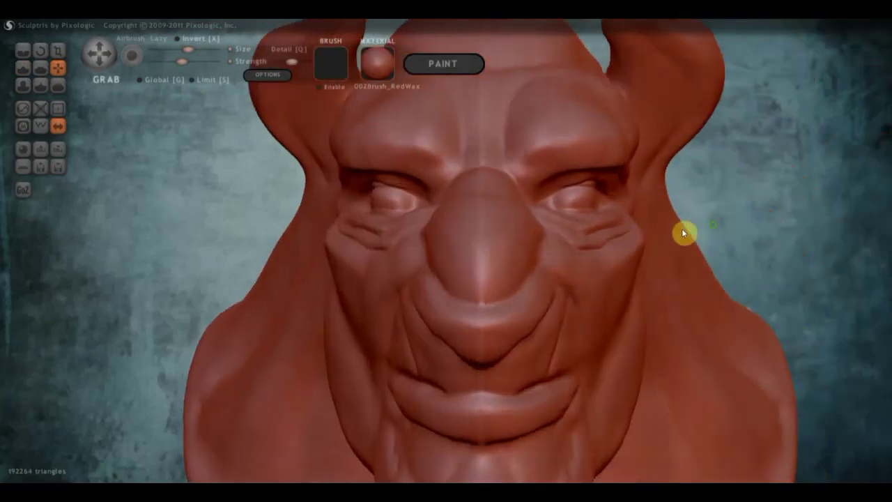
scroll(376, 220, "up", 2)
mouse_move(334, 186)
right_mouse_down()
mouse_move(339, 193)
mouse_move(374, 149)
mouse_move(441, 146)
mouse_move(277, 216)
mouse_move(258, 205)
mouse_move(303, 225)
right_mouse_up()
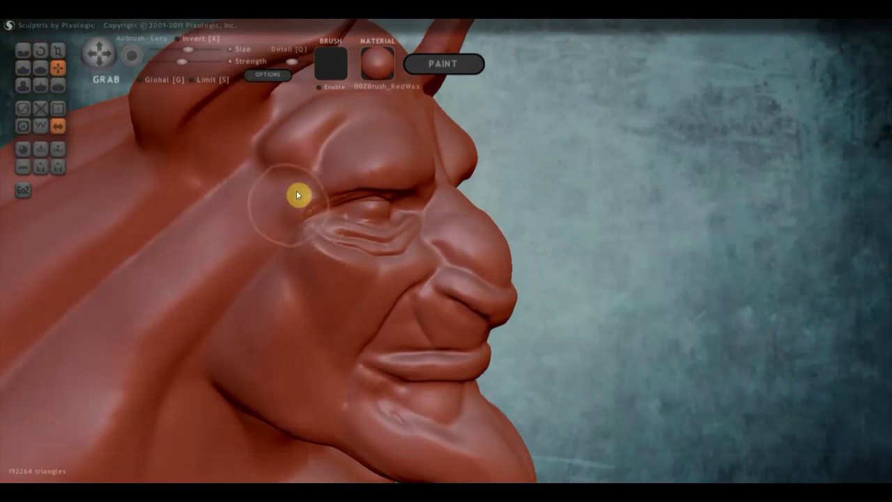
scroll(306, 199, "up", 2)
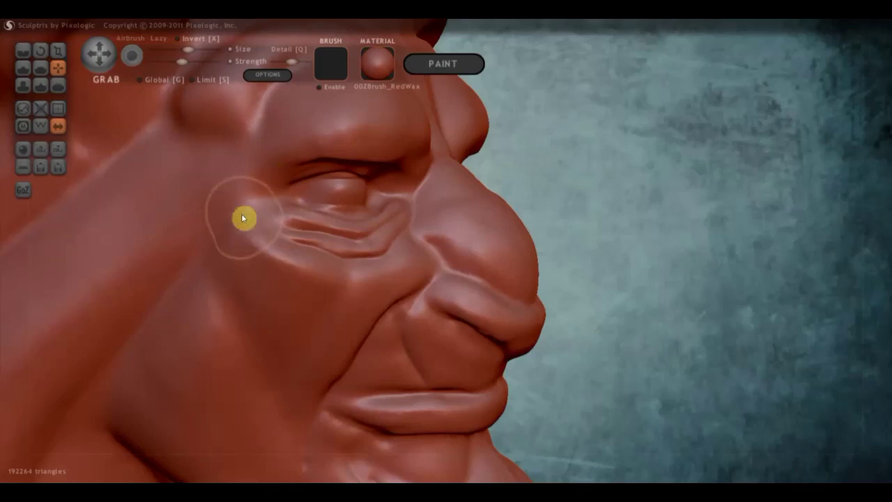
Check the reshaped eye from front and angled views, then reselect Draw
right_click_drag(216, 218, 88, 207)
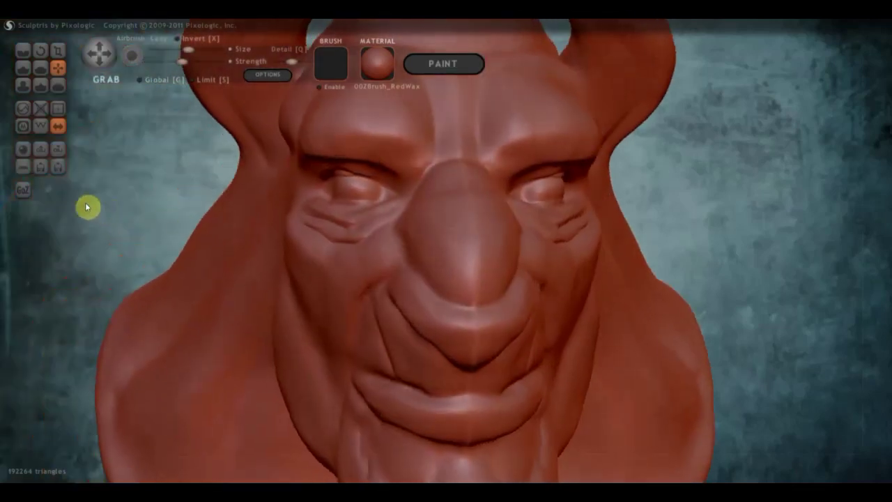
right_click_drag(170, 193, 227, 175)
scroll(331, 146, "up", 2)
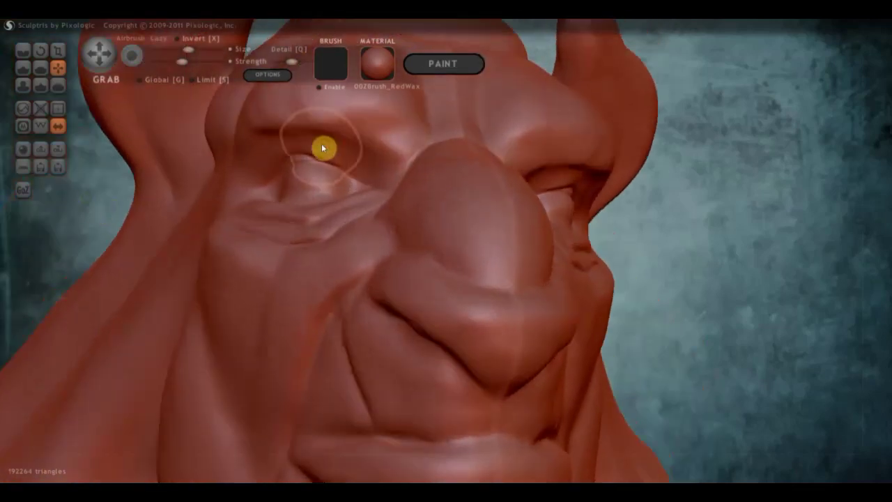
mouse_move(311, 157)
right_mouse_down()
mouse_move(330, 199)
mouse_move(322, 171)
right_mouse_up()
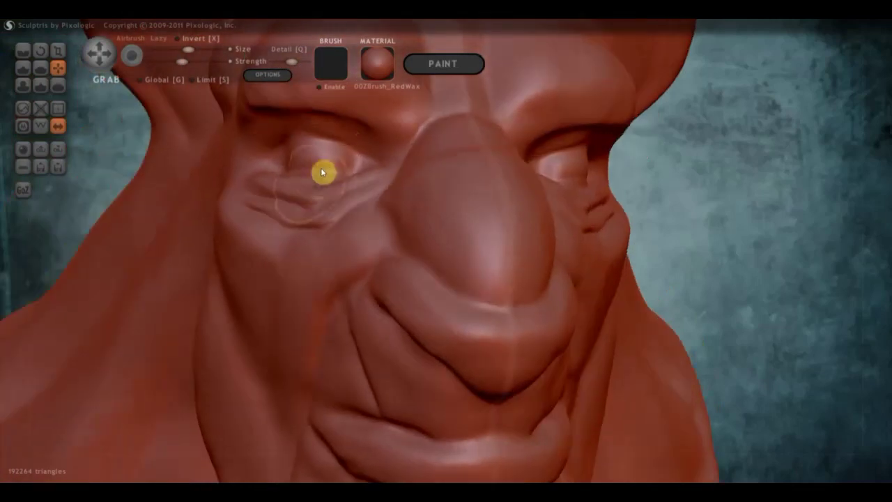
right_click_drag(319, 127, 344, 124)
scroll(344, 124, "down", 3)
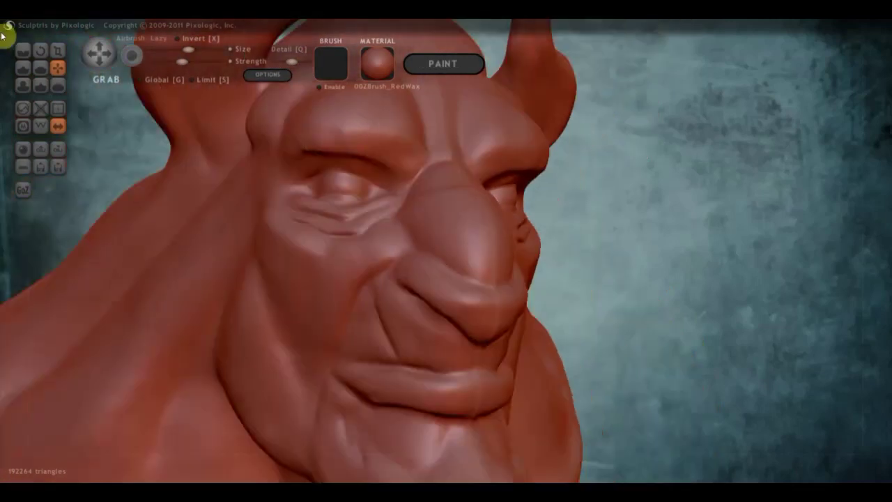
left_click(25, 69)
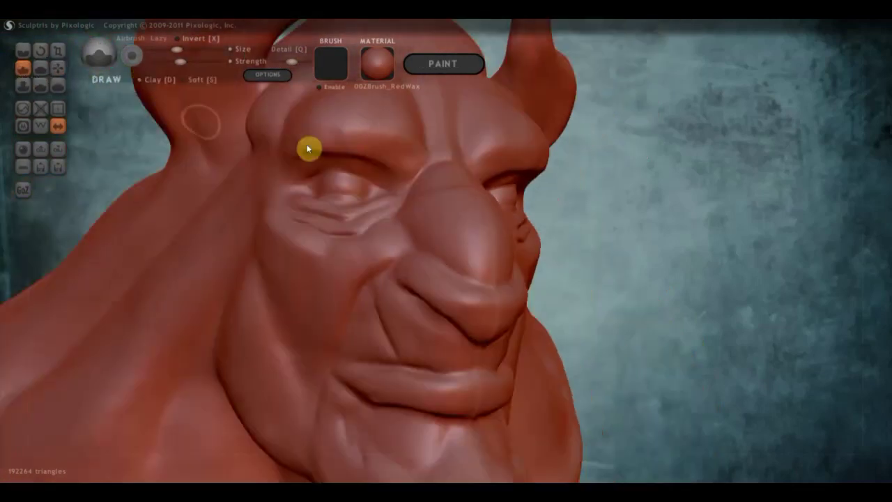
Build up the brow above the eye and the upper eyelid
mouse_move(378, 165)
left_mouse_down()
mouse_move(354, 164)
mouse_move(411, 161)
mouse_move(311, 162)
mouse_move(322, 155)
mouse_move(289, 165)
mouse_move(318, 156)
mouse_move(301, 144)
mouse_move(314, 154)
left_mouse_up()
mouse_move(392, 137)
left_mouse_down()
mouse_move(418, 133)
mouse_move(398, 160)
mouse_move(404, 148)
mouse_move(382, 149)
mouse_move(418, 139)
mouse_move(396, 170)
left_mouse_up()
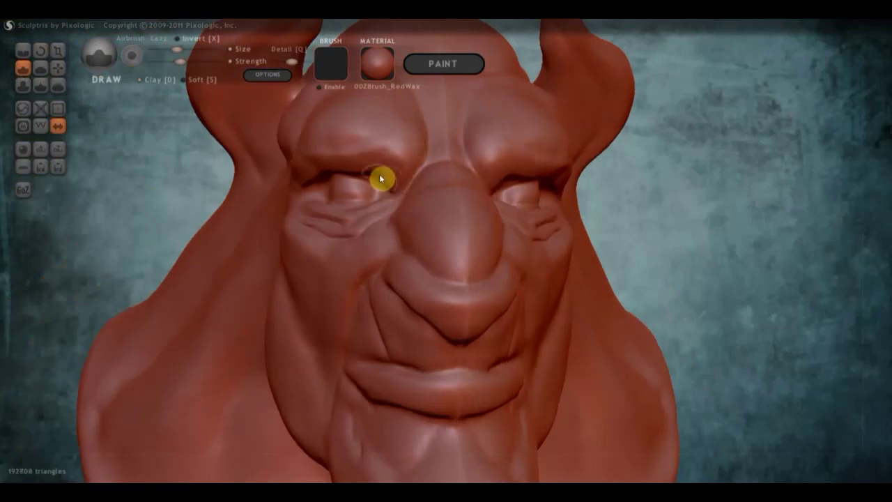
mouse_move(388, 175)
left_mouse_down()
mouse_move(376, 171)
mouse_move(392, 188)
left_mouse_up()
mouse_move(392, 188)
right_mouse_down()
mouse_move(499, 187)
mouse_move(427, 190)
right_mouse_up()
Build up the eyelid further and soften its crease, viewed close and from below
scroll(370, 189, "up", 3)
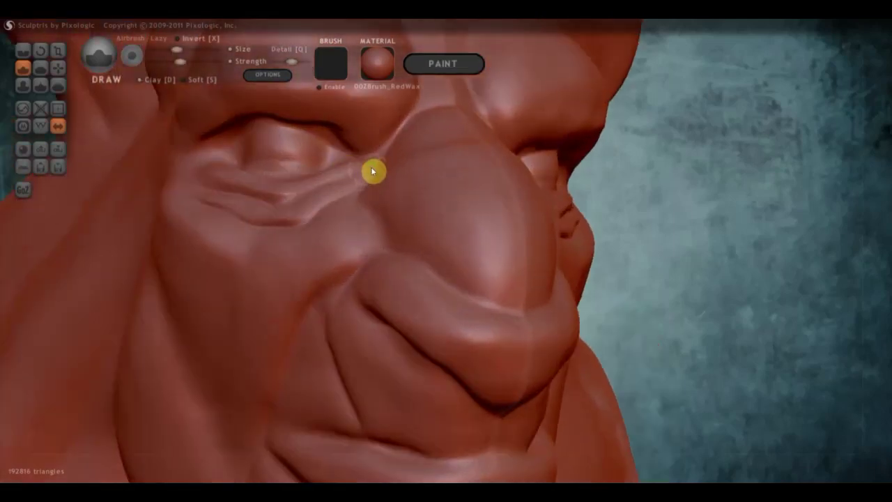
right_click_drag(371, 170, 505, 231)
right_click_drag(439, 188, 432, 193)
mouse_move(436, 198)
left_mouse_down()
mouse_move(362, 193)
mouse_move(382, 202)
mouse_move(331, 207)
mouse_move(353, 197)
mouse_move(328, 212)
mouse_move(424, 211)
left_mouse_up()
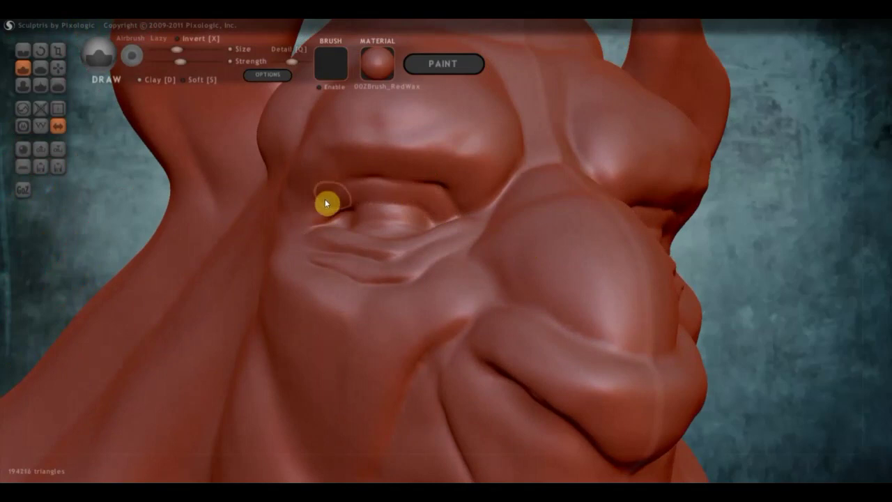
right_click_drag(324, 181, 302, 167)
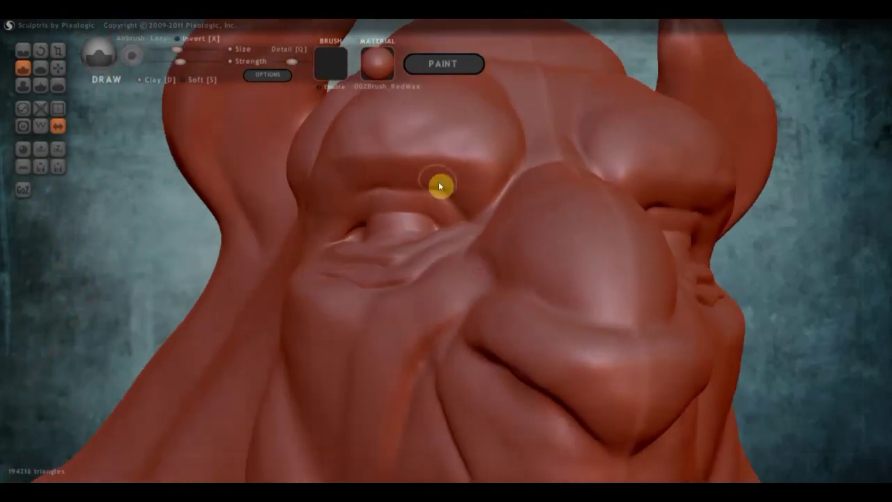
mouse_move(460, 193)
left_mouse_down("shift")
mouse_move(416, 189)
mouse_move(336, 201)
mouse_move(321, 223)
left_mouse_up("shift")
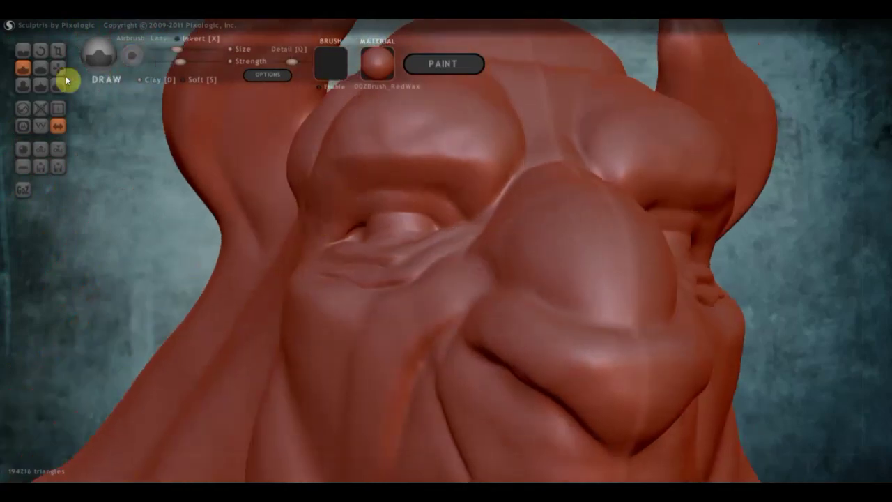
With Crease, cut a sharp line along the upper eyelid and deepen it around the eye
left_click(60, 74)
left_click_drag(466, 217, 462, 211)
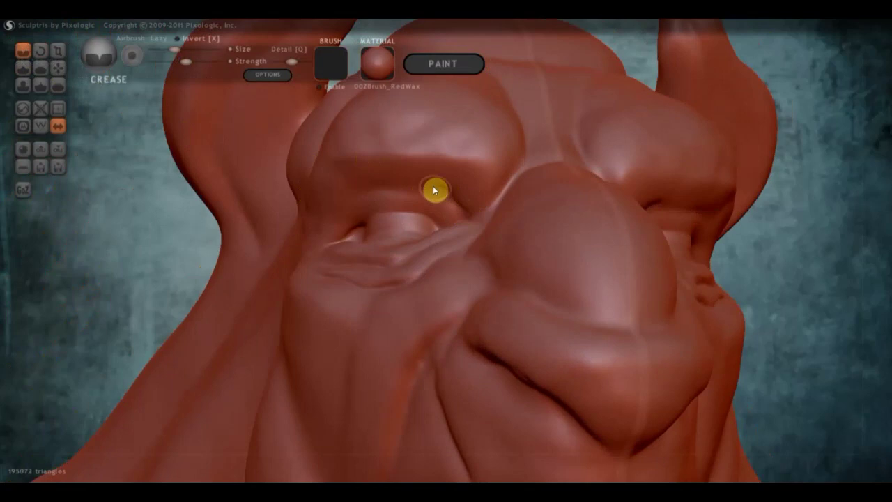
mouse_move(448, 197)
left_mouse_down()
mouse_move(350, 193)
mouse_move(372, 195)
mouse_move(311, 239)
mouse_move(353, 199)
left_mouse_up()
mouse_move(438, 227)
left_mouse_down()
mouse_move(400, 211)
mouse_move(358, 225)
mouse_move(372, 223)
left_mouse_up()
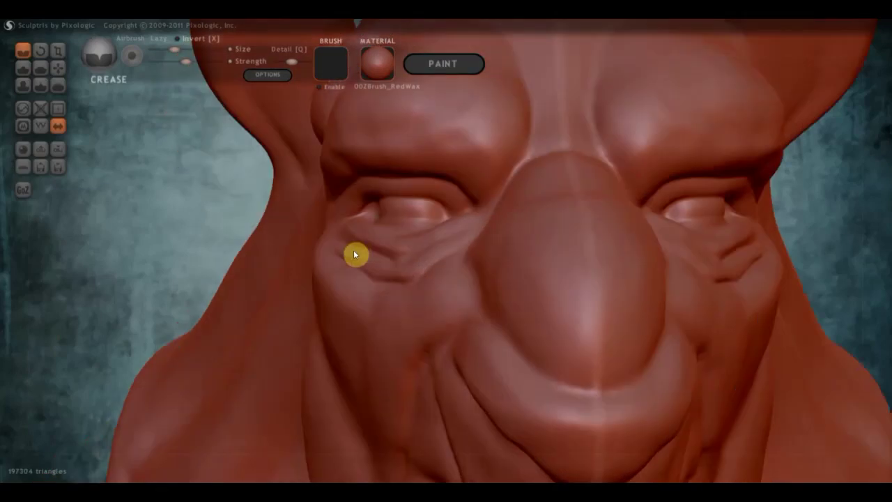
mouse_move(353, 255)
right_mouse_down()
mouse_move(378, 247)
mouse_move(369, 230)
right_mouse_up()
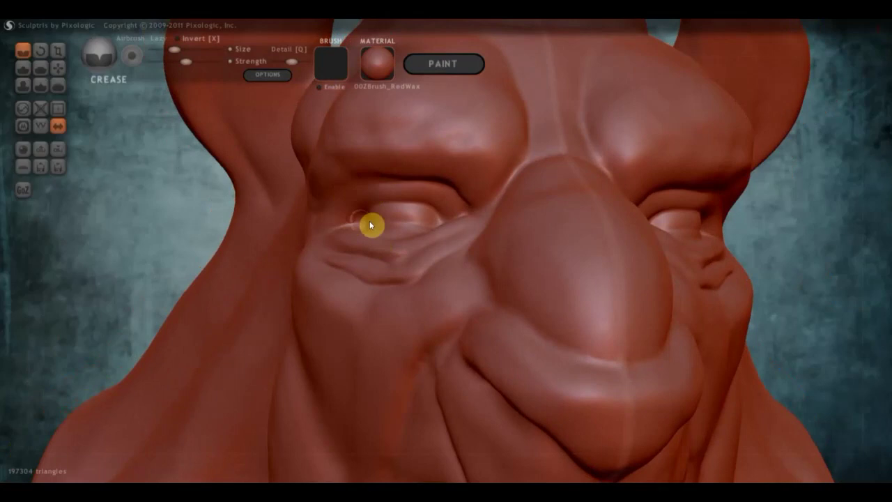
mouse_move(365, 226)
right_mouse_down()
mouse_move(408, 258)
mouse_move(205, 163)
right_mouse_up()
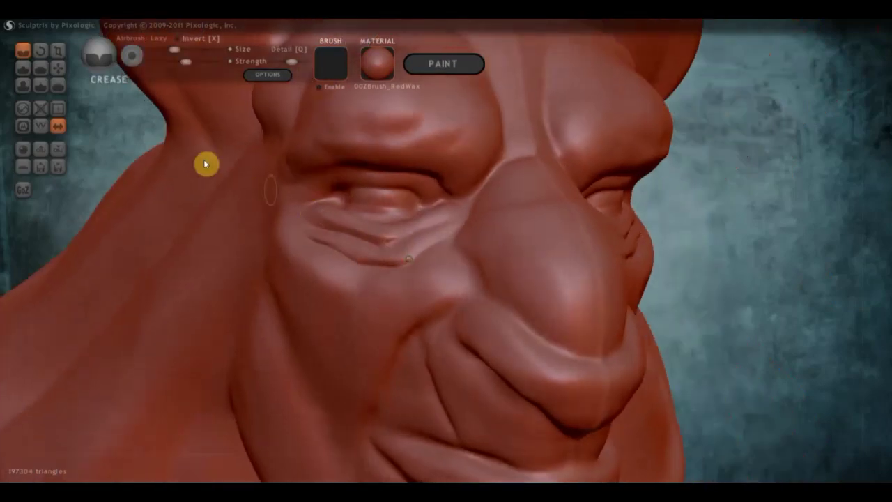
Reshape the lower eyelid with the Draw brush
left_click(30, 72)
right_click_drag(325, 183, 328, 193)
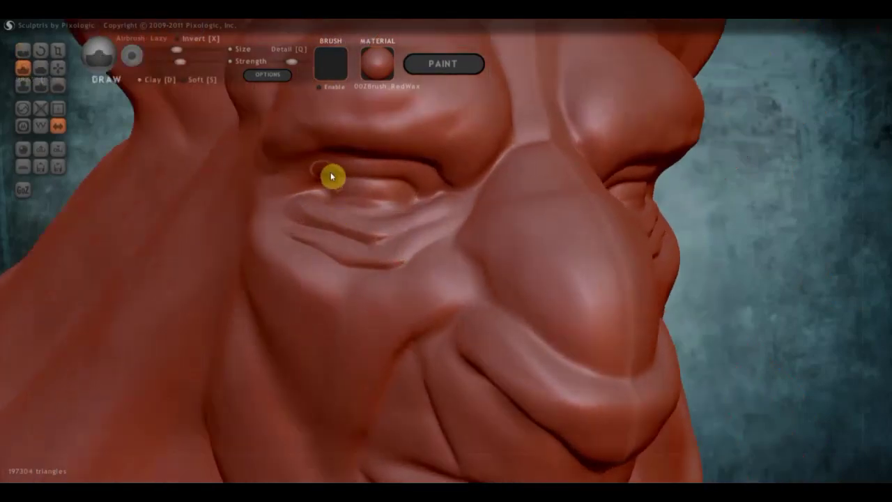
mouse_move(354, 165)
left_mouse_down()
mouse_move(300, 185)
mouse_move(360, 160)
mouse_move(306, 177)
left_mouse_up()
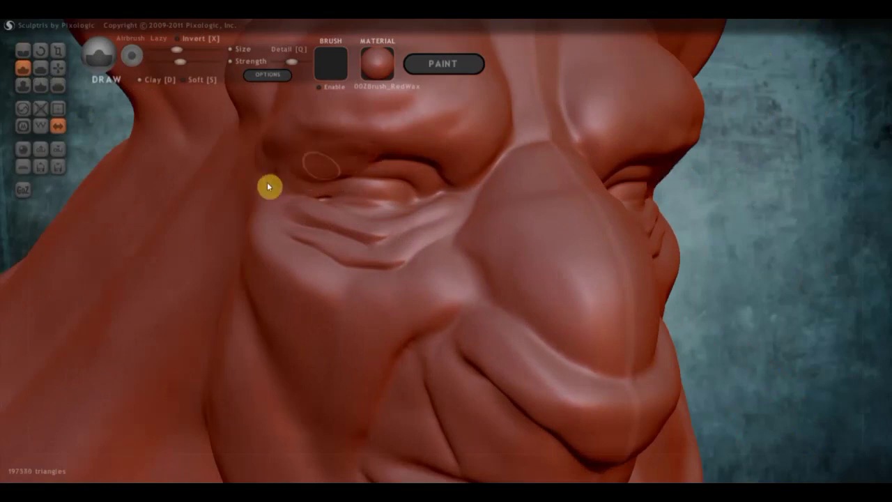
mouse_move(328, 171)
right_mouse_down()
mouse_move(333, 161)
mouse_move(370, 174)
right_mouse_up()
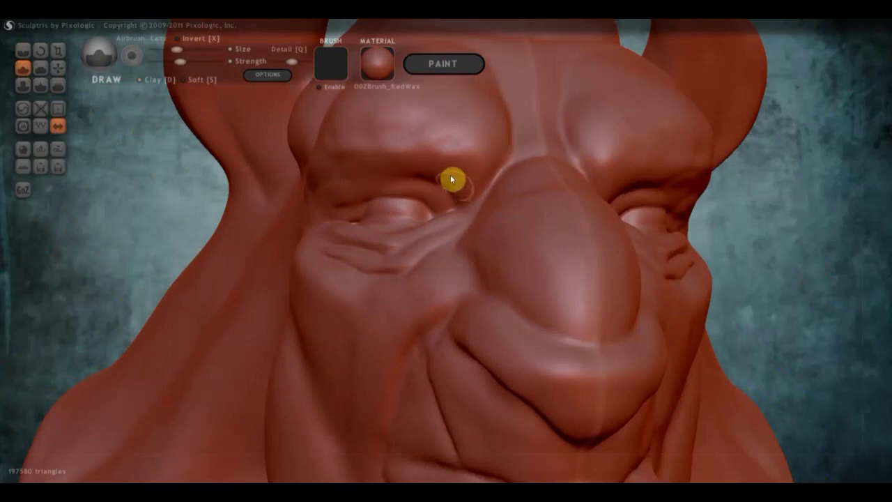
Flatten the brow, the nose surface and the cheek beside the nose with the Flatten brush
left_click(41, 67)
left_click_drag(472, 161, 376, 161)
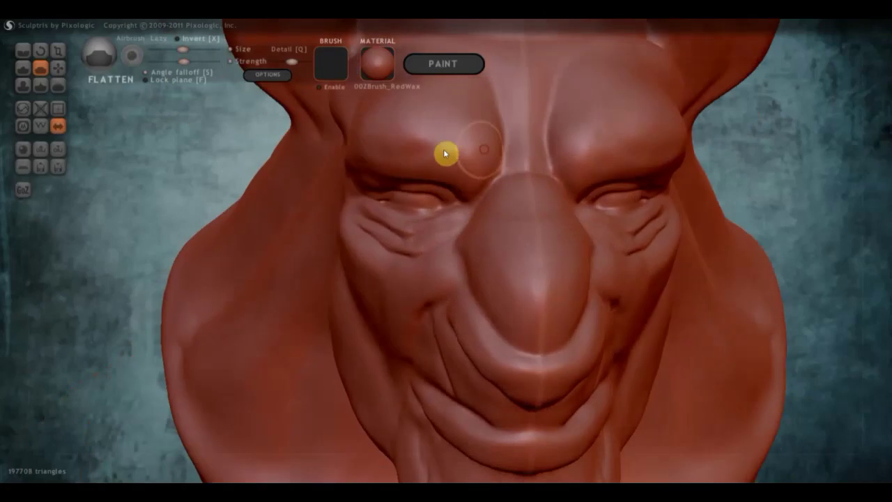
mouse_move(446, 153)
left_mouse_down()
mouse_move(388, 155)
mouse_move(466, 154)
left_mouse_up()
mouse_move(411, 145)
left_mouse_down()
mouse_move(368, 132)
mouse_move(411, 124)
mouse_move(488, 163)
left_mouse_up()
mouse_move(488, 163)
right_mouse_down()
mouse_move(445, 151)
mouse_move(573, 235)
right_mouse_up()
mouse_move(573, 234)
left_mouse_down()
mouse_move(539, 219)
mouse_move(541, 258)
mouse_move(565, 250)
mouse_move(557, 305)
mouse_move(565, 282)
left_mouse_up()
mouse_move(565, 282)
right_mouse_down()
mouse_move(436, 281)
mouse_move(453, 306)
right_mouse_up()
mouse_move(454, 307)
left_mouse_down()
mouse_move(499, 297)
mouse_move(541, 329)
mouse_move(504, 311)
mouse_move(532, 309)
mouse_move(521, 280)
left_mouse_up()
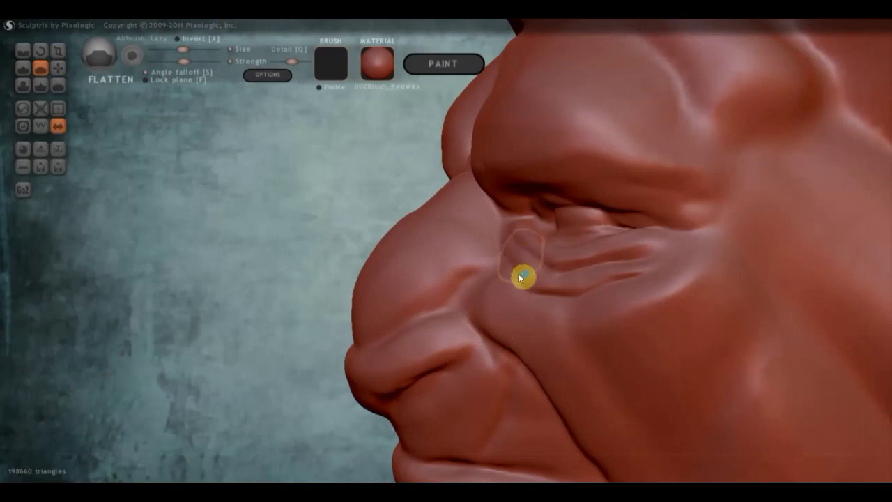
Pull the under-eye wrinkles up and back with Grab and reshape the lower eyelid
left_click(63, 71)
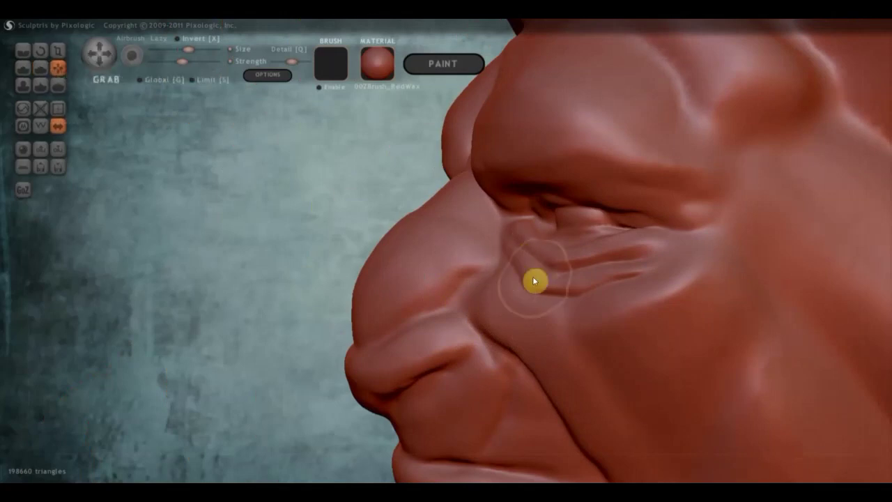
mouse_move(591, 299)
left_mouse_down()
mouse_move(655, 269)
mouse_move(655, 253)
mouse_move(677, 253)
left_mouse_up()
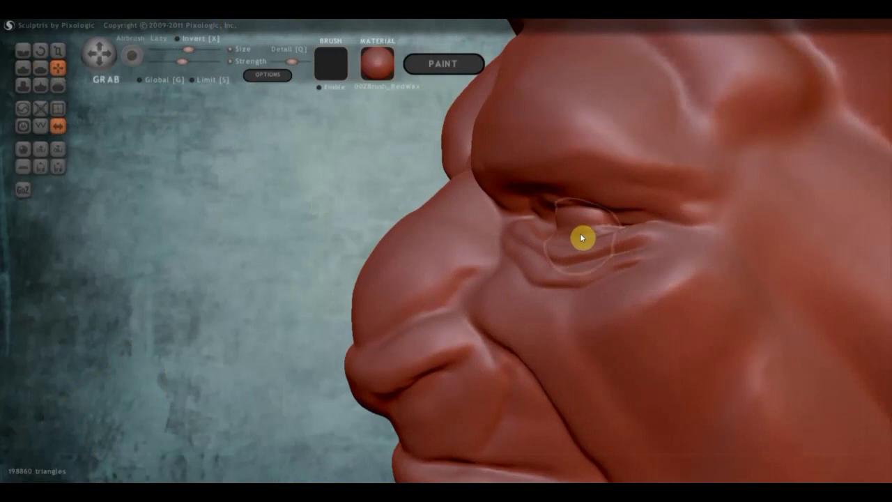
scroll(592, 230, "up", 2)
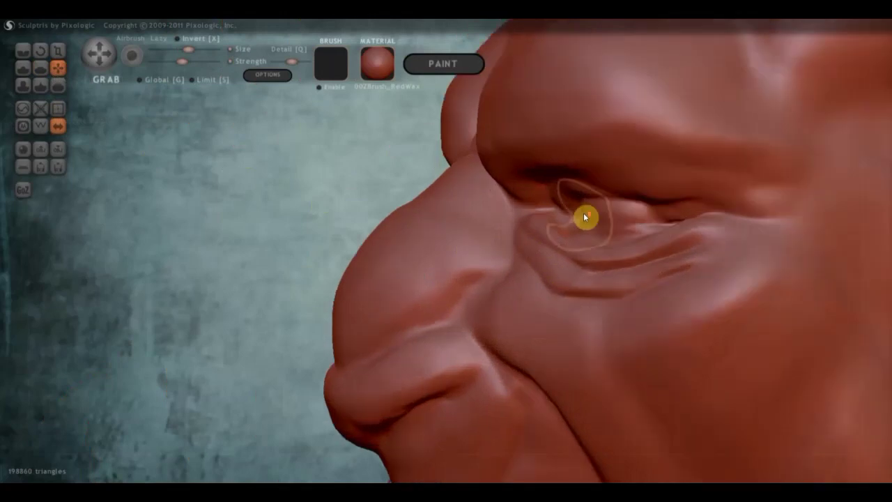
scroll(627, 206, "up", 1)
mouse_move(689, 202)
left_mouse_down()
mouse_move(715, 203)
mouse_move(727, 223)
mouse_move(741, 211)
mouse_move(624, 216)
mouse_move(613, 207)
mouse_move(644, 228)
left_mouse_up()
mouse_move(644, 228)
right_mouse_down()
mouse_move(758, 233)
mouse_move(602, 233)
mouse_move(634, 224)
right_mouse_up()
scroll(628, 225, "down", 2)
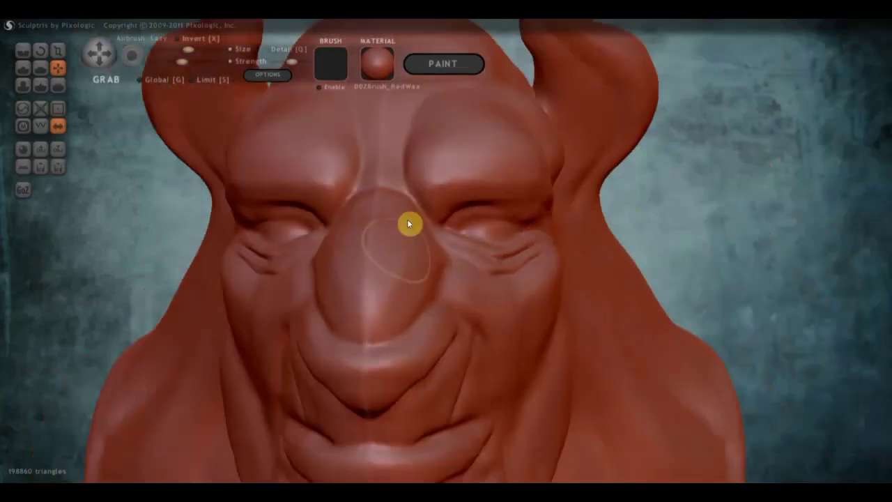
right_click_drag(458, 215, 391, 225)
left_click(23, 51)
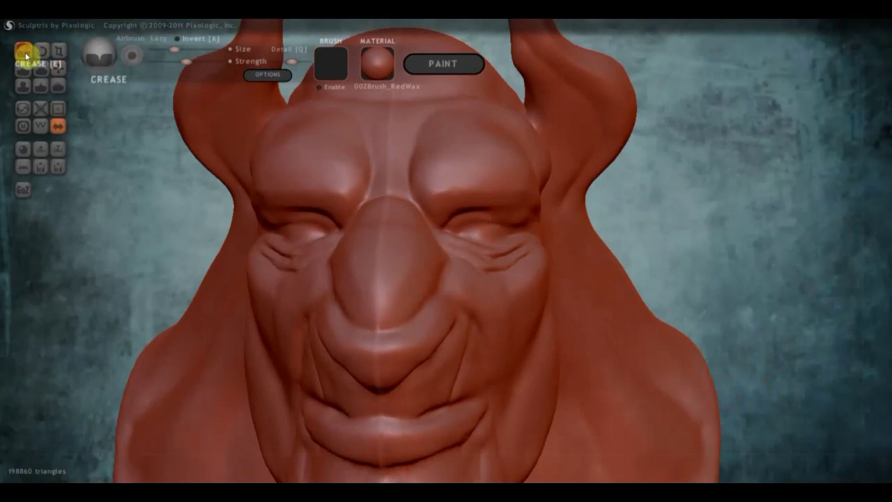
Carve a crease along the fold between the nose and the eye
left_click_drag(417, 203, 430, 220)
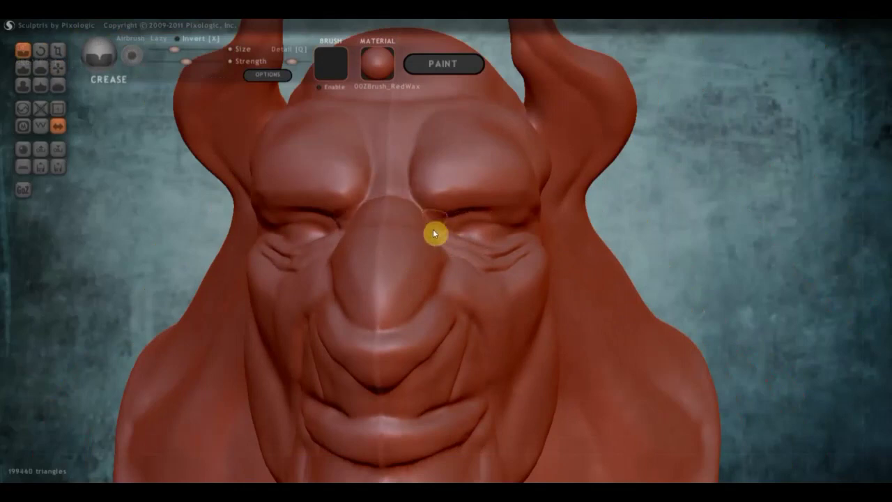
right_click_drag(450, 243, 388, 239)
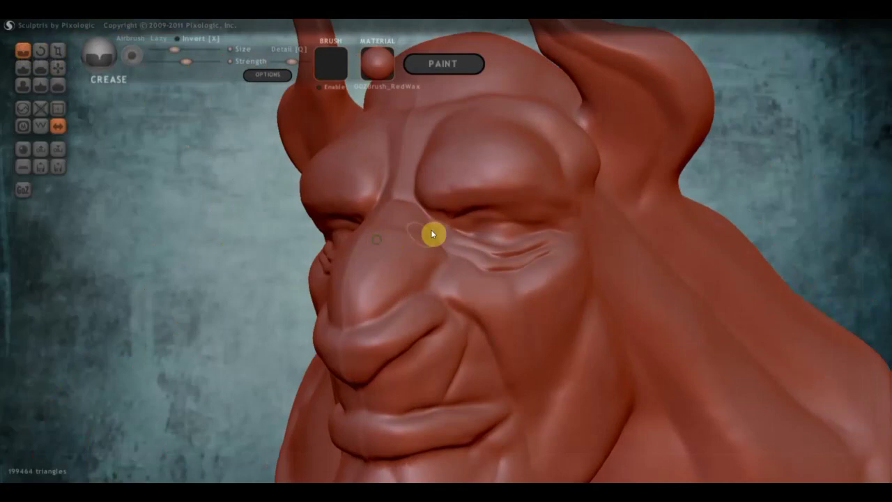
left_click_drag(418, 201, 441, 239)
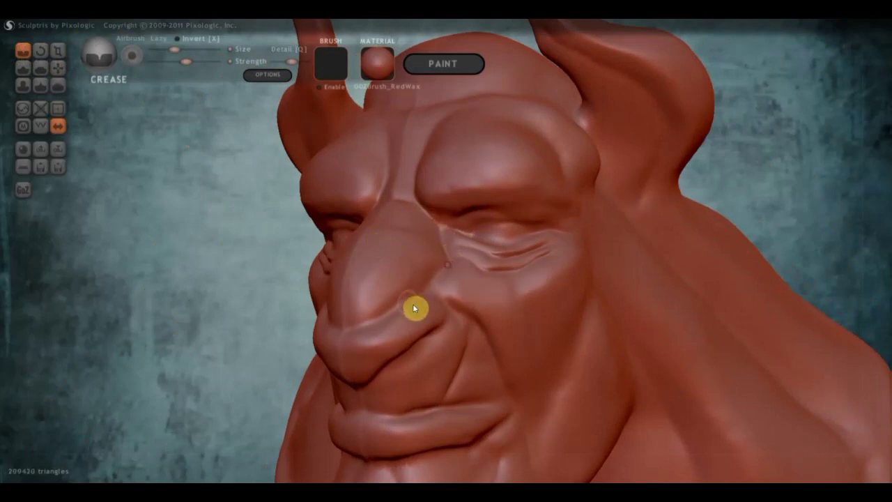
mouse_move(451, 278)
right_mouse_down()
mouse_move(423, 280)
mouse_move(361, 225)
mouse_move(470, 204)
mouse_move(473, 260)
right_mouse_up()
Pull the lower eyelids and eye bags downward with Grab and nudge the brow slightly
left_click(57, 67)
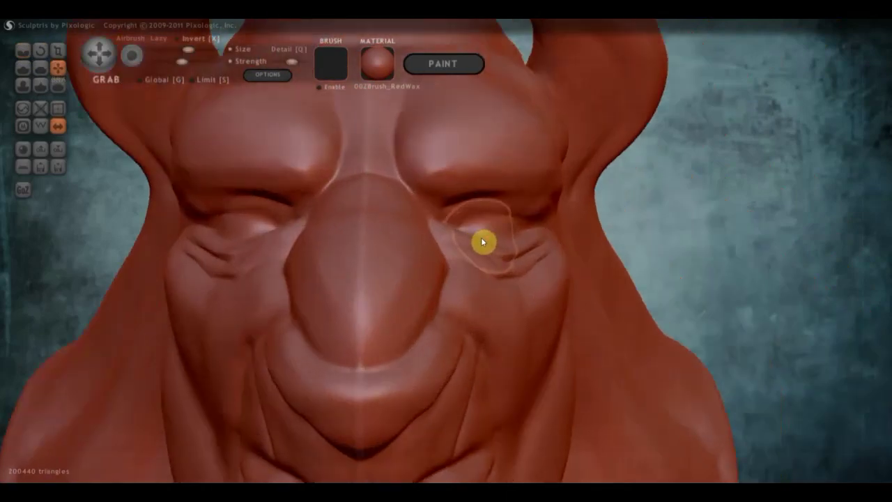
mouse_move(482, 241)
left_mouse_down()
mouse_move(466, 268)
mouse_move(514, 239)
mouse_move(488, 244)
left_mouse_up()
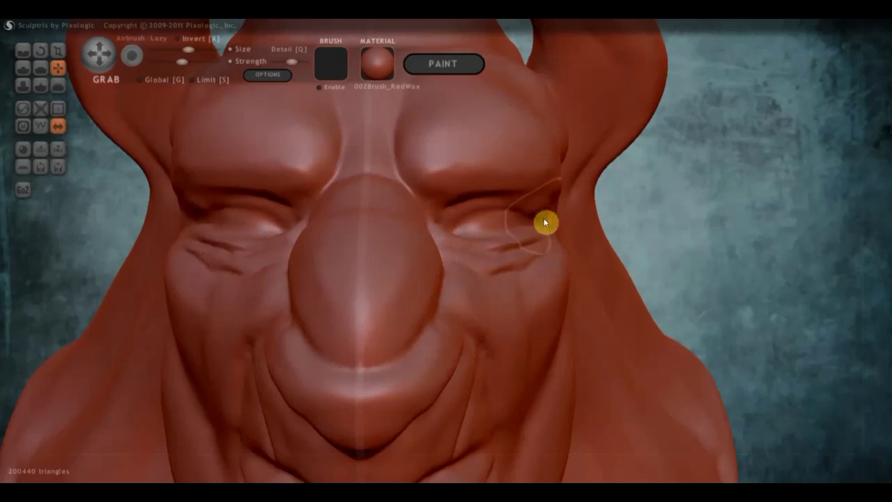
scroll(548, 223, "down", 3)
scroll(478, 231, "down", 2)
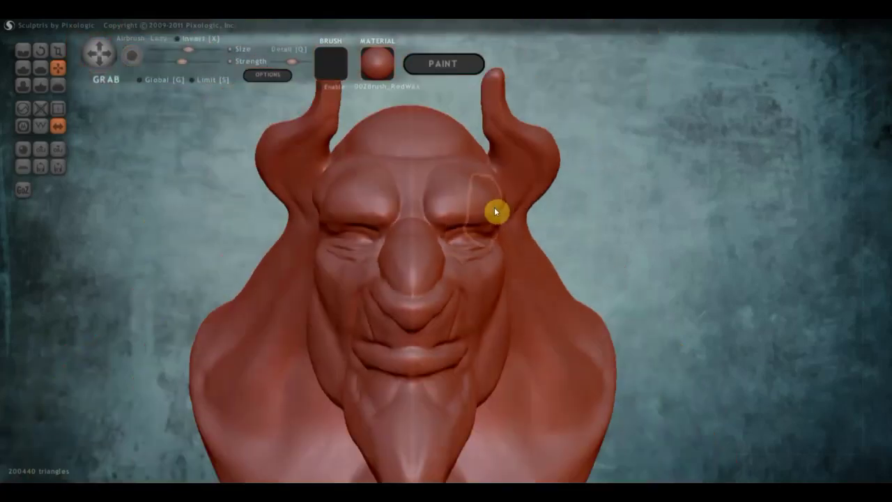
left_click_drag(496, 212, 488, 212)
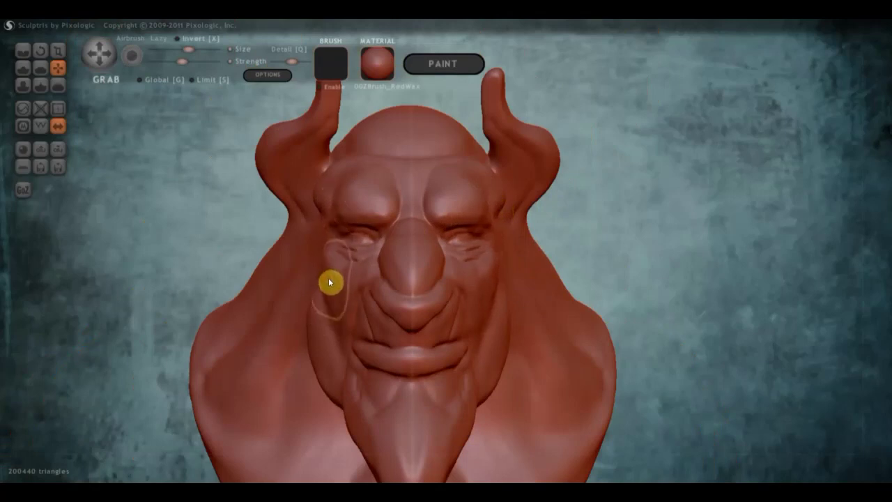
scroll(502, 303, "down", 2)
mouse_move(501, 302)
right_mouse_down()
mouse_move(450, 307)
mouse_move(504, 360)
right_mouse_up()
scroll(350, 304, "up", 2)
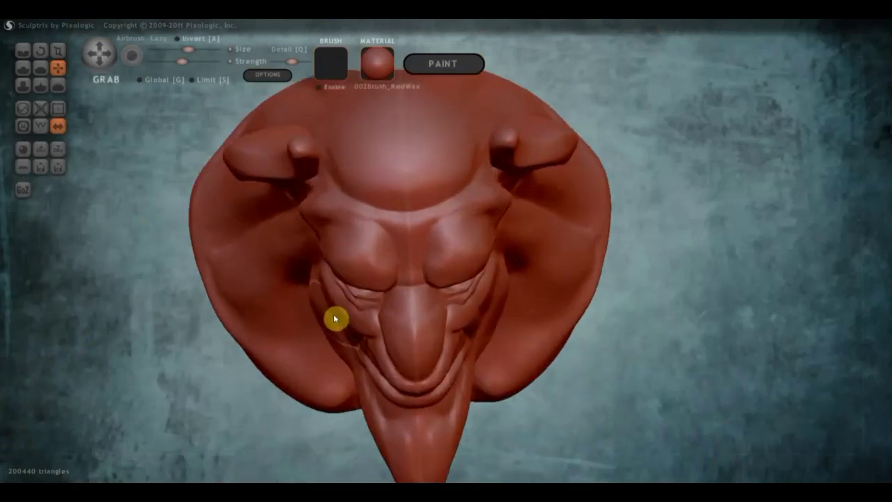
Reshape the cheek below the eye and smooth the bump near the brow and horn base
mouse_move(339, 314)
right_mouse_down()
mouse_move(460, 301)
mouse_move(534, 265)
mouse_move(397, 356)
right_mouse_up()
scroll(398, 356, "down", 2)
scroll(404, 335, "down", 1)
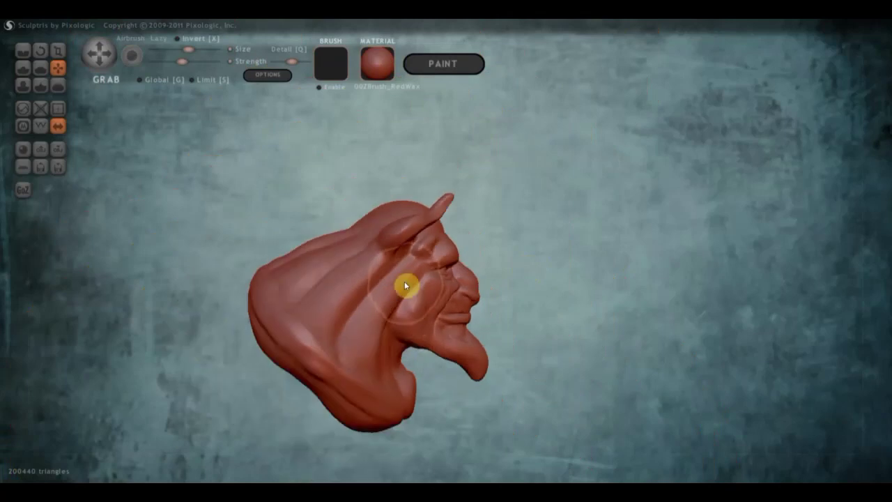
mouse_move(397, 279)
left_mouse_down()
mouse_move(391, 313)
mouse_move(357, 291)
mouse_move(361, 256)
left_mouse_up()
scroll(368, 232, "up", 3)
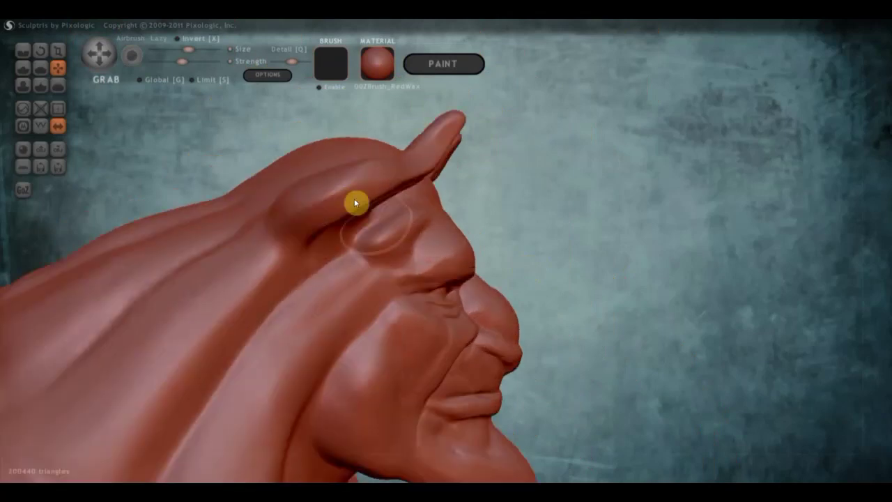
scroll(324, 191, "down", 1)
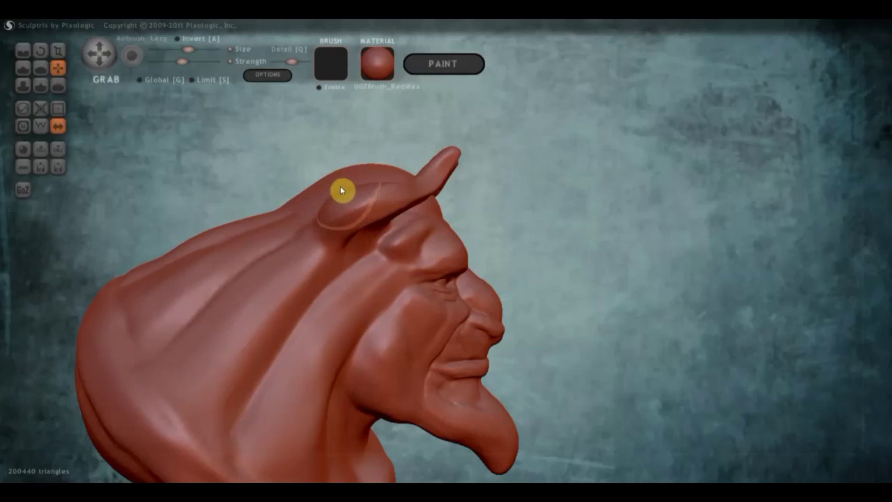
mouse_move(338, 185)
left_mouse_down("shift")
mouse_move(373, 185)
mouse_move(313, 200)
left_mouse_up("shift")
right_click_drag(312, 200, 202, 185)
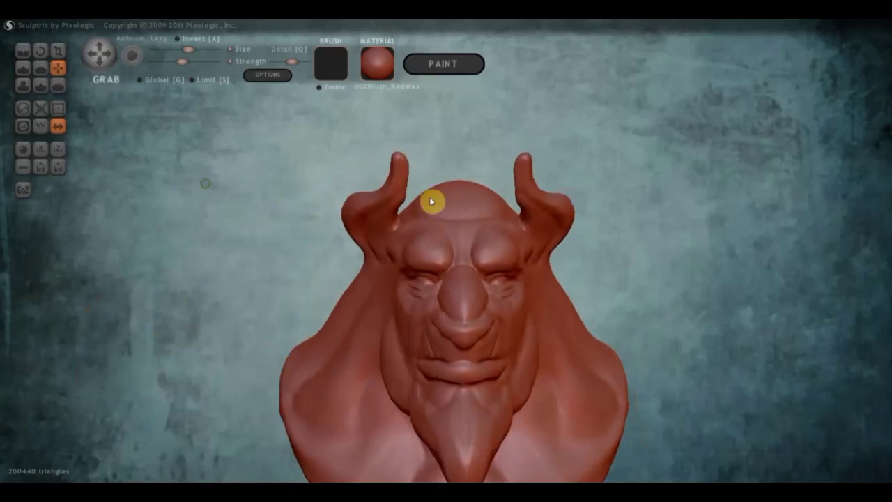
scroll(551, 213, "down", 1)
scroll(565, 255, "down", 3)
mouse_move(569, 293)
right_mouse_down()
mouse_move(538, 317)
mouse_move(526, 313)
right_mouse_up()
mouse_move(591, 294)
right_mouse_down()
mouse_move(561, 229)
mouse_move(521, 241)
mouse_move(432, 237)
mouse_move(573, 227)
mouse_move(555, 229)
mouse_move(638, 234)
mouse_move(271, 189)
right_mouse_up()
scroll(620, 225, "up", 3)
left_click(24, 50)
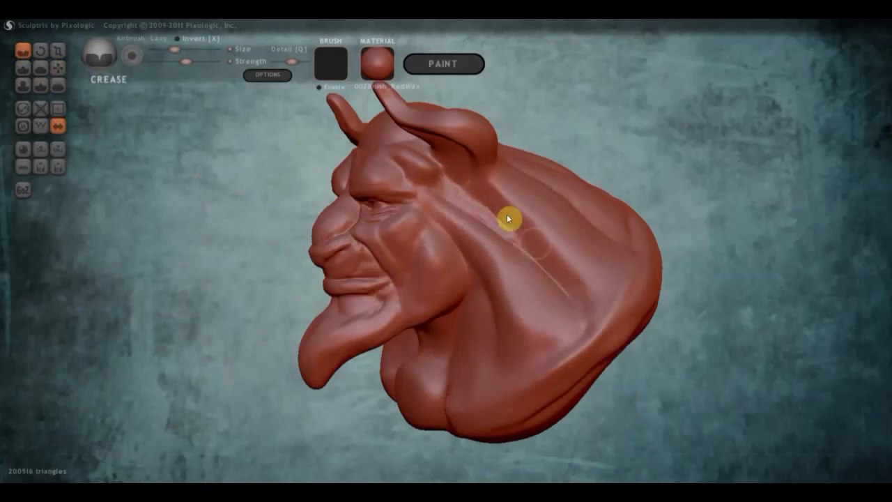
Carve and deepen a Crease groove running down the cheek and side of the neck
left_click_drag(458, 199, 543, 262)
left_click_drag(464, 202, 553, 264)
right_click_drag(509, 243, 462, 241)
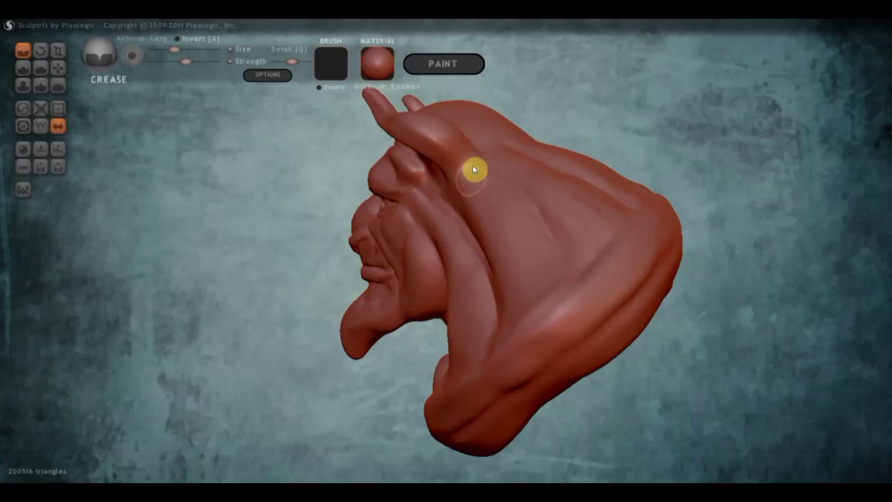
right_click_drag(572, 232, 646, 233)
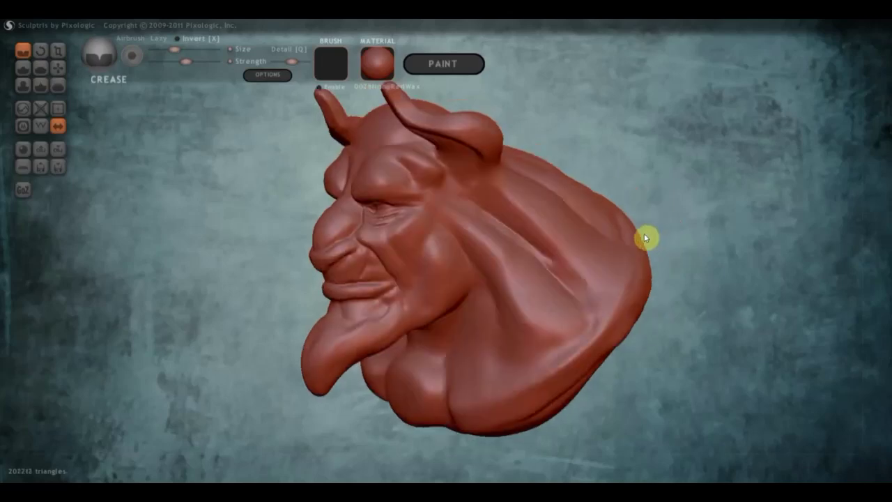
With Grab, raise a lump below the horn and make the brow above the eye a stronger ridge
left_click(59, 68)
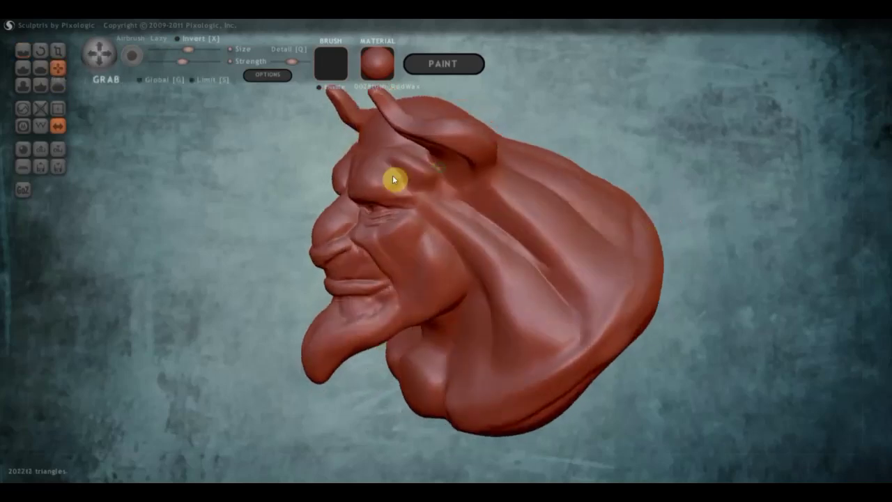
right_click_drag(394, 179, 454, 175)
left_click_drag(450, 172, 441, 173)
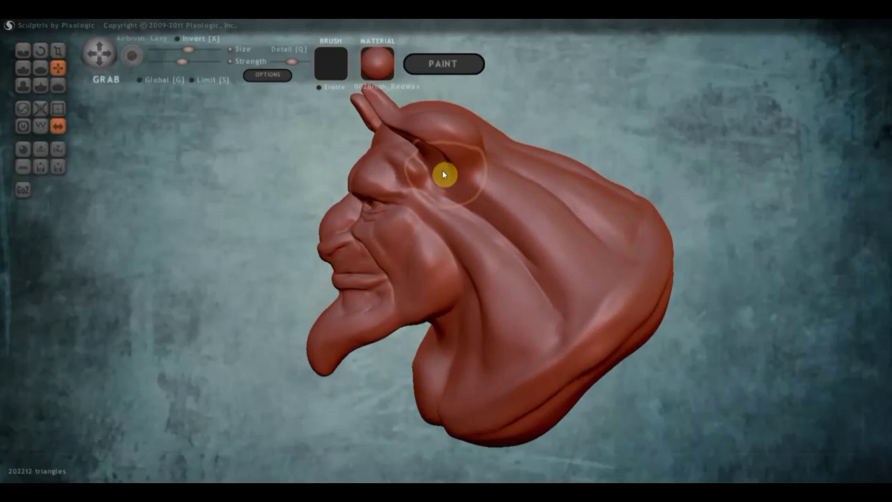
left_click_drag(435, 208, 427, 193)
Push out a rounded cheek bulge toward the lip and blunt the beard tip
left_click_drag(432, 276, 428, 310)
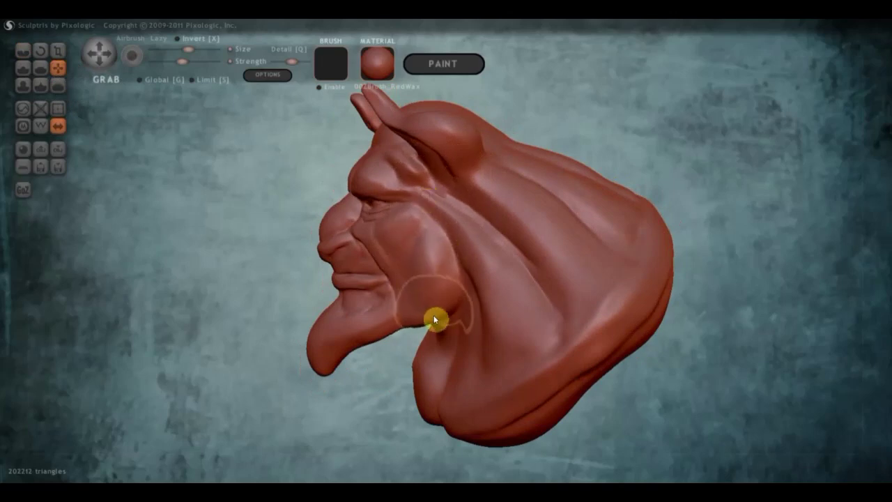
left_click_drag(430, 318, 374, 342, "shift")
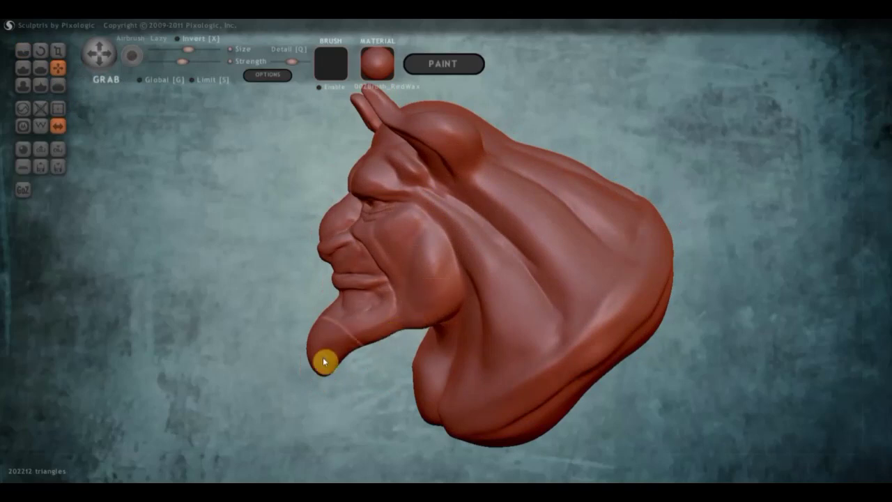
left_click_drag(332, 363, 360, 359)
right_click_drag(360, 359, 500, 346)
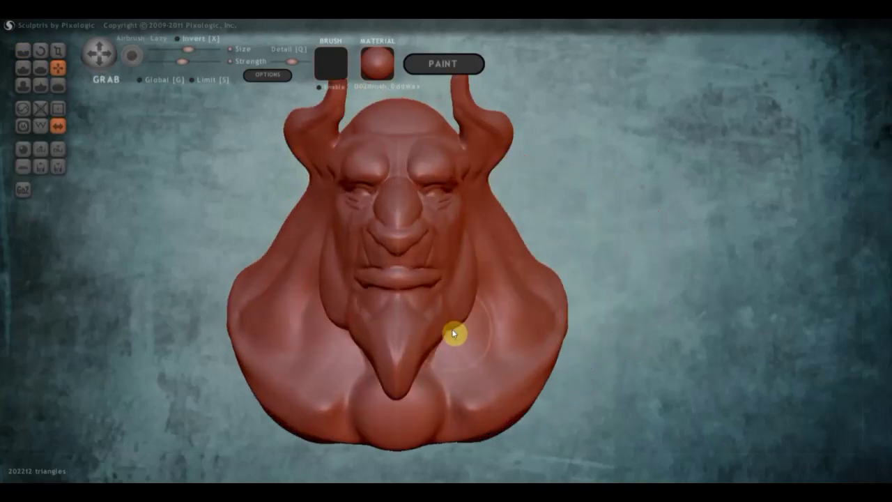
right_click_drag(495, 314, 459, 321)
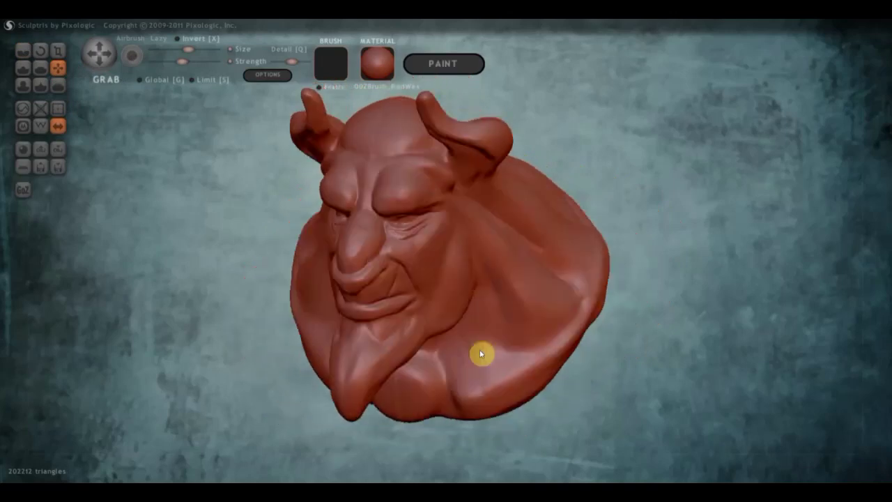
scroll(360, 282, "up", 2)
scroll(360, 283, "up", 2)
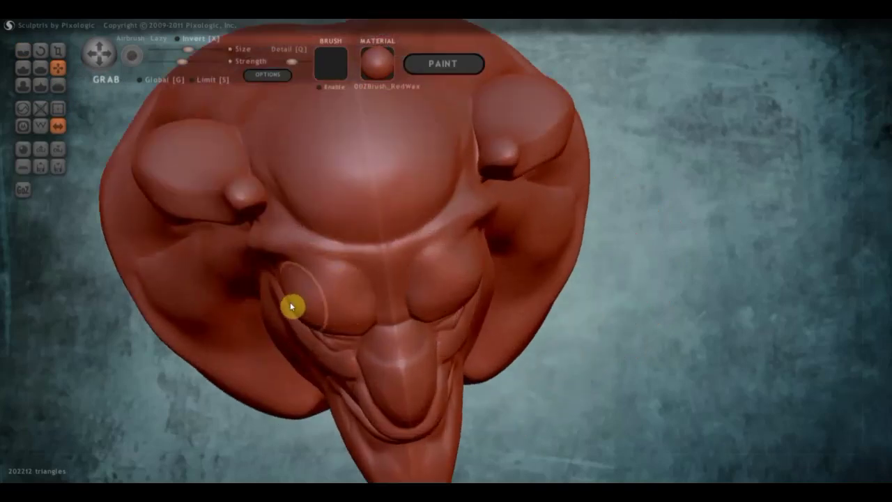
mouse_move(328, 281)
right_mouse_down()
mouse_move(430, 218)
mouse_move(316, 300)
mouse_move(282, 279)
right_mouse_up()
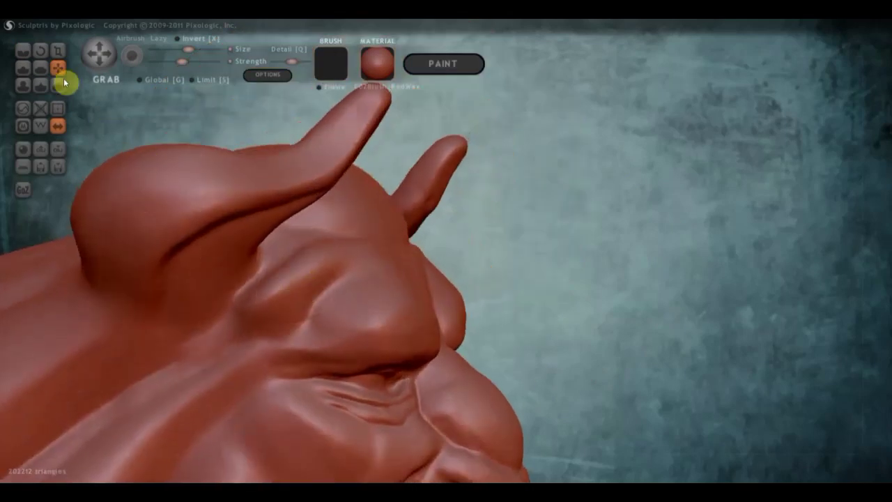
left_click(40, 67)
With the Draw brush, sculpt brow and nose-bridge creases and a horizontal forehead ridge
mouse_move(79, 99)
right_mouse_down()
mouse_move(316, 258)
mouse_move(344, 264)
right_mouse_up()
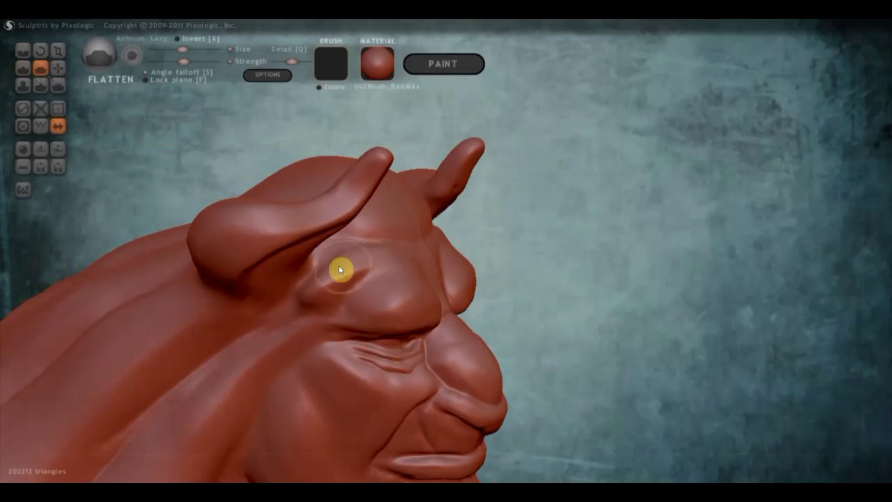
right_click_drag(341, 298, 286, 278)
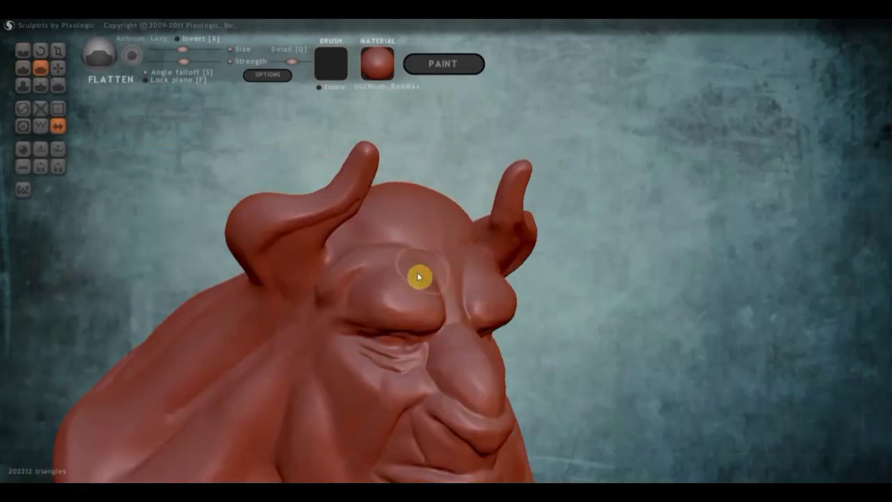
mouse_move(432, 282)
right_mouse_down()
mouse_move(359, 272)
mouse_move(434, 298)
right_mouse_up()
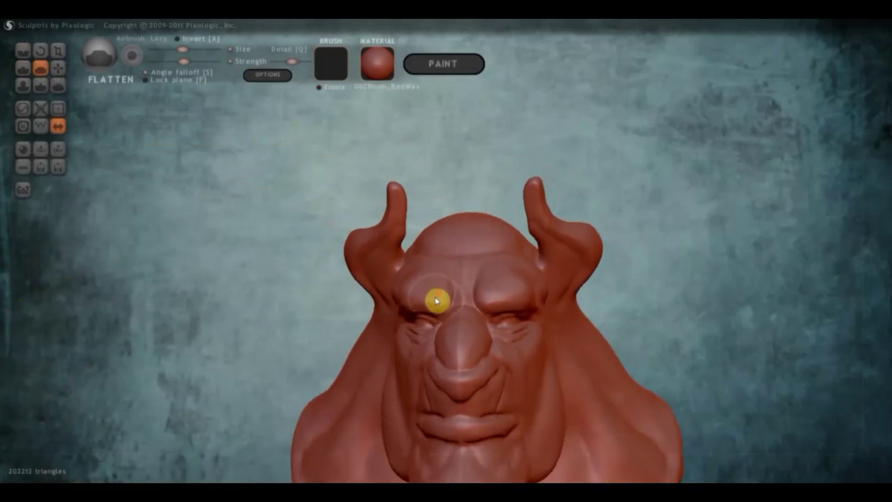
left_click(25, 68)
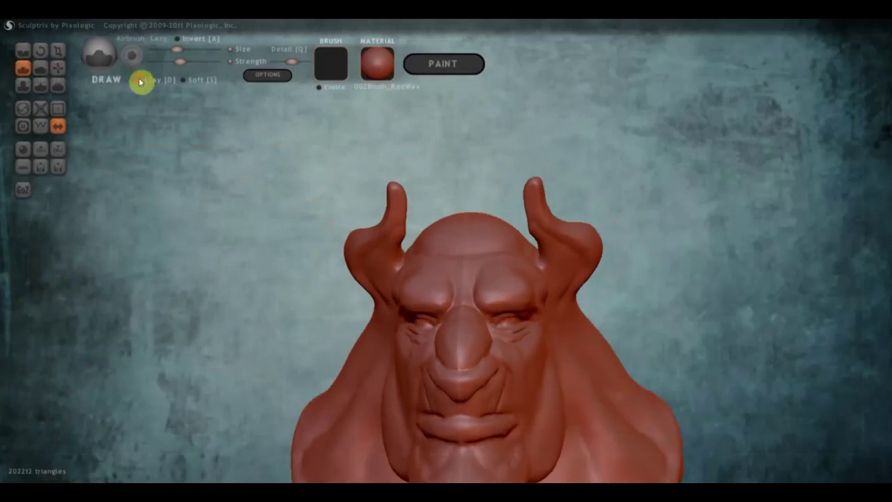
scroll(390, 223, "up", 3)
scroll(432, 268, "up", 3)
mouse_move(394, 266)
left_mouse_down()
mouse_move(480, 299)
mouse_move(400, 267)
mouse_move(351, 291)
left_mouse_up()
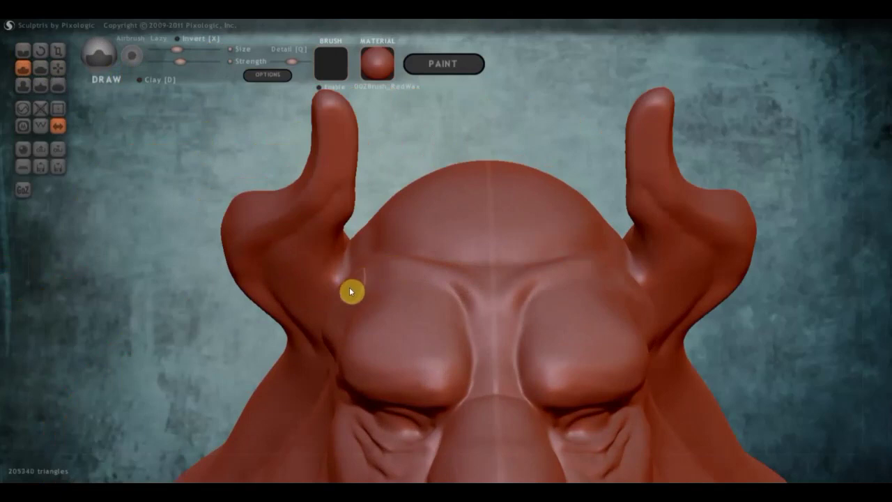
mouse_move(474, 305)
left_mouse_down()
mouse_move(423, 279)
mouse_move(358, 294)
mouse_move(472, 290)
mouse_move(420, 264)
mouse_move(342, 297)
left_mouse_up()
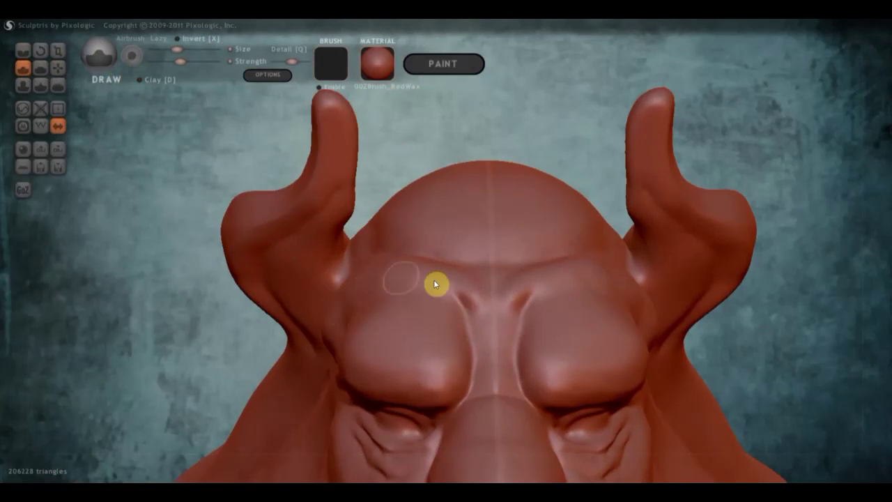
scroll(474, 318, "down", 3)
left_click_drag(521, 252, 446, 250)
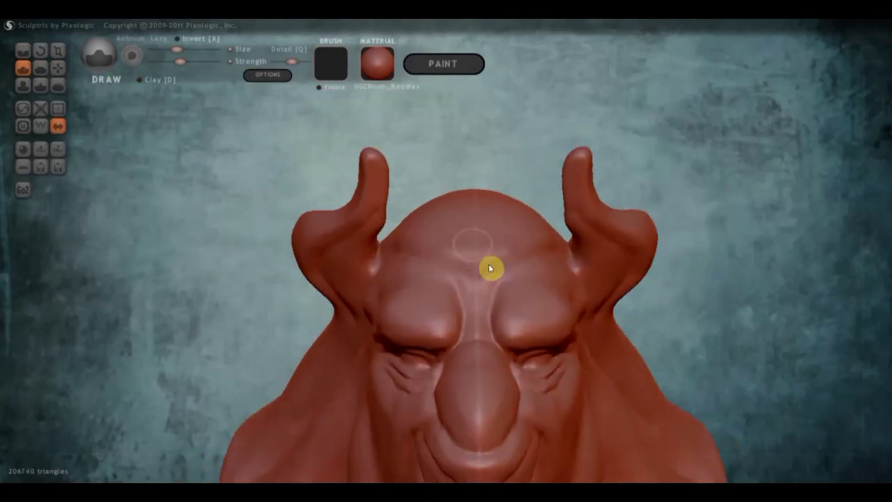
scroll(489, 269, "down", 2)
Raise a ridge loop below the horn to build the ear shape, plus a ridge at the horn base
right_click_drag(567, 295, 571, 241)
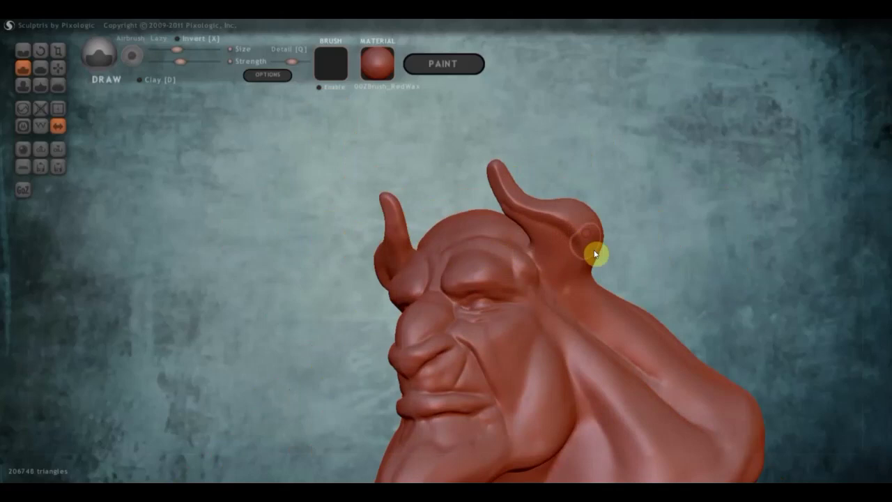
right_click_drag(585, 286, 517, 294)
left_click_drag(548, 261, 544, 286)
left_click_drag(560, 258, 565, 236)
right_click_drag(567, 276, 488, 278)
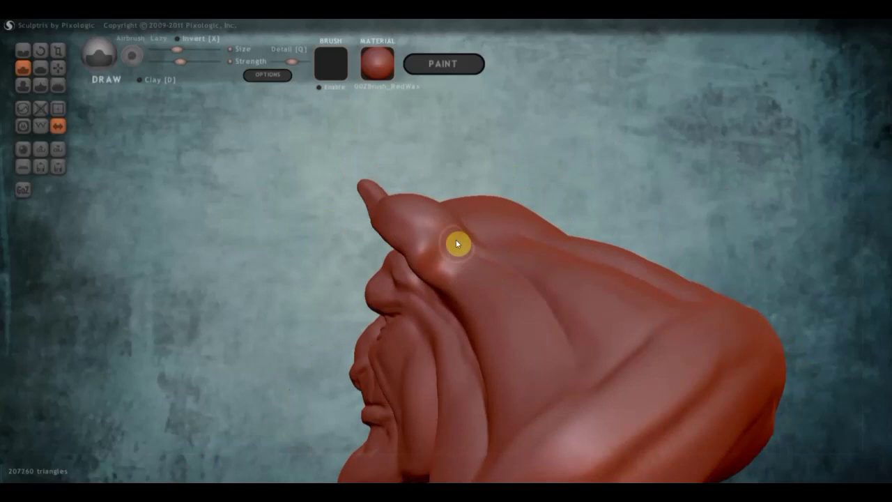
mouse_move(441, 271)
left_mouse_down()
mouse_move(456, 269)
mouse_move(458, 223)
left_mouse_up()
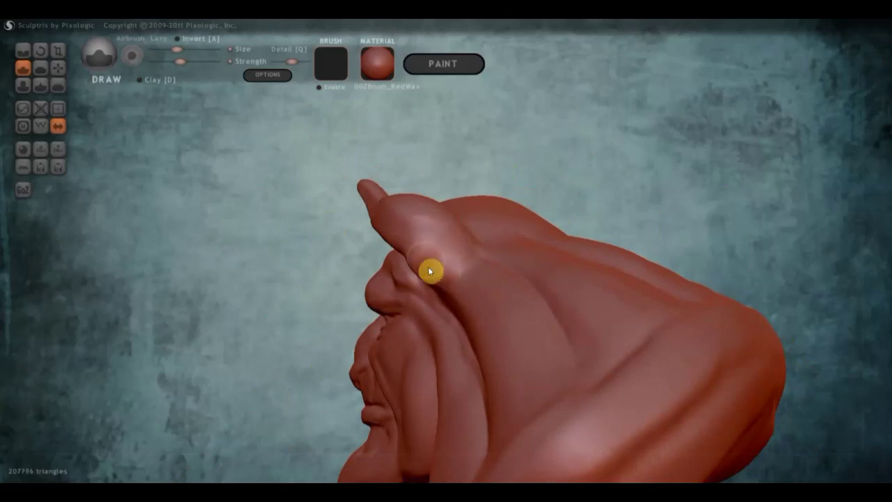
mouse_move(414, 244)
right_mouse_down()
mouse_move(484, 265)
mouse_move(442, 289)
mouse_move(453, 281)
right_mouse_up()
Pull the ear bump up and back into a point with Grab, lifting the nearby surface
left_click(58, 68)
right_click_drag(324, 198, 381, 285)
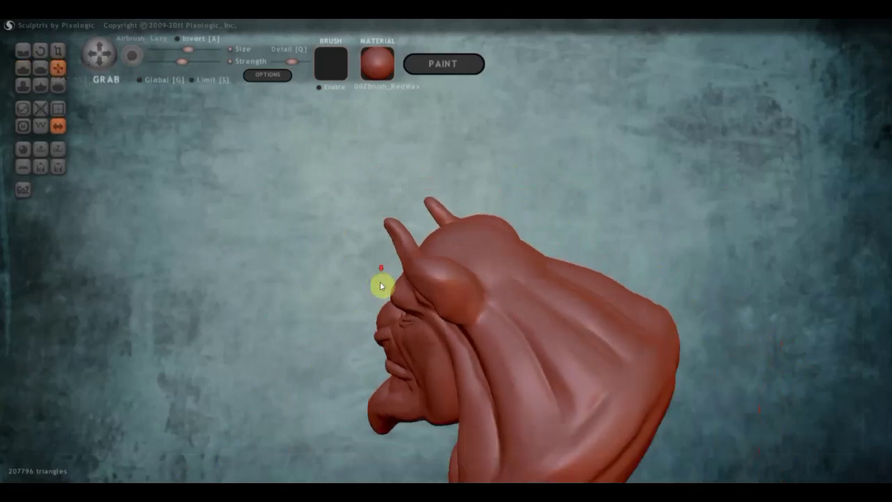
mouse_move(447, 302)
left_mouse_down()
mouse_move(471, 297)
mouse_move(480, 250)
left_mouse_up()
right_click_drag(481, 251, 491, 253)
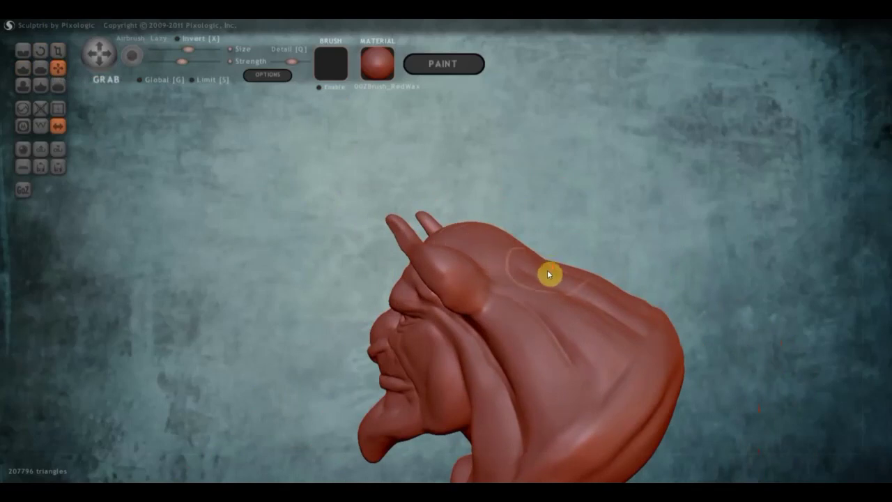
scroll(548, 272, "down", 5)
scroll(547, 282, "down", 2)
left_click_drag(544, 291, 545, 286)
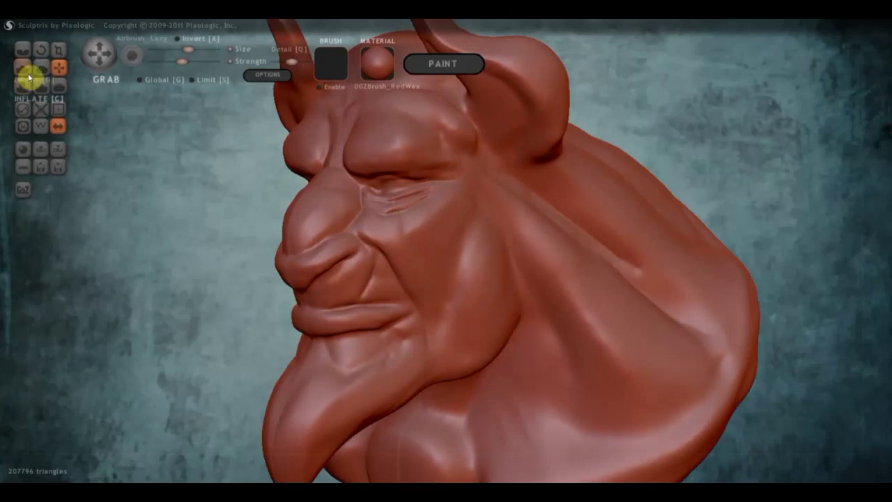
Draw a wrinkle crease beside the eye
left_click(24, 70)
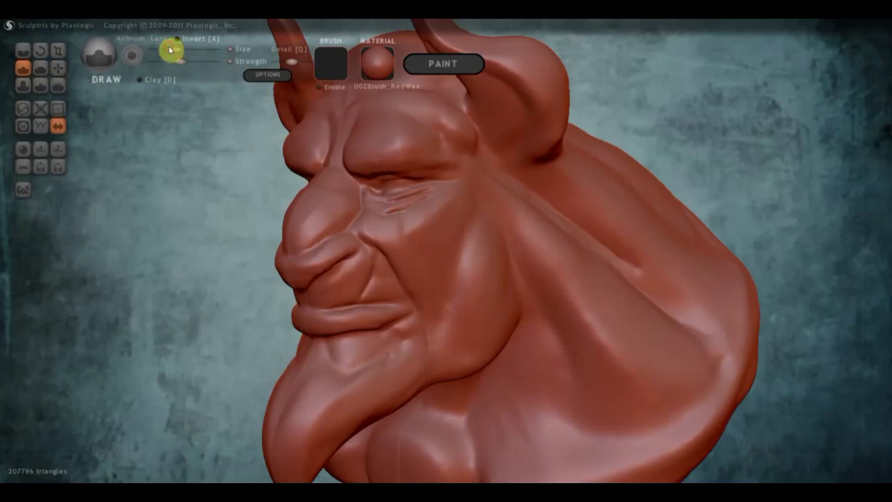
scroll(291, 150, "up", 2)
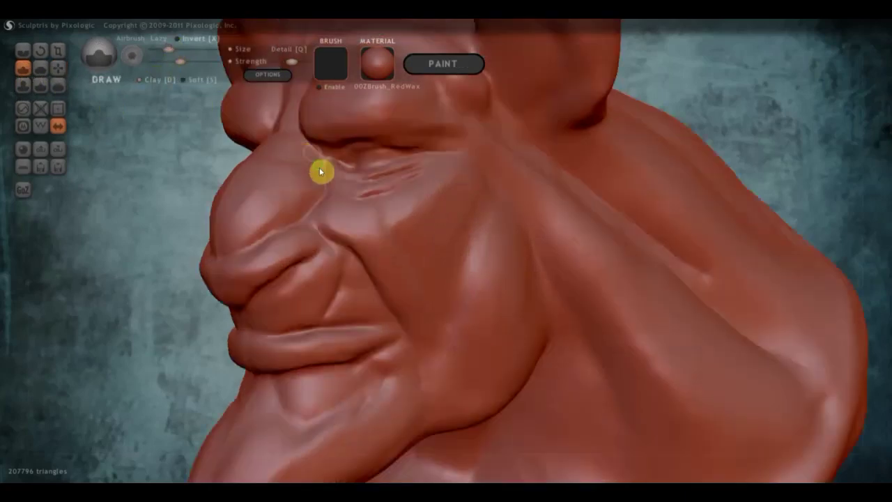
scroll(313, 157, "up", 2)
scroll(333, 203, "up", 1)
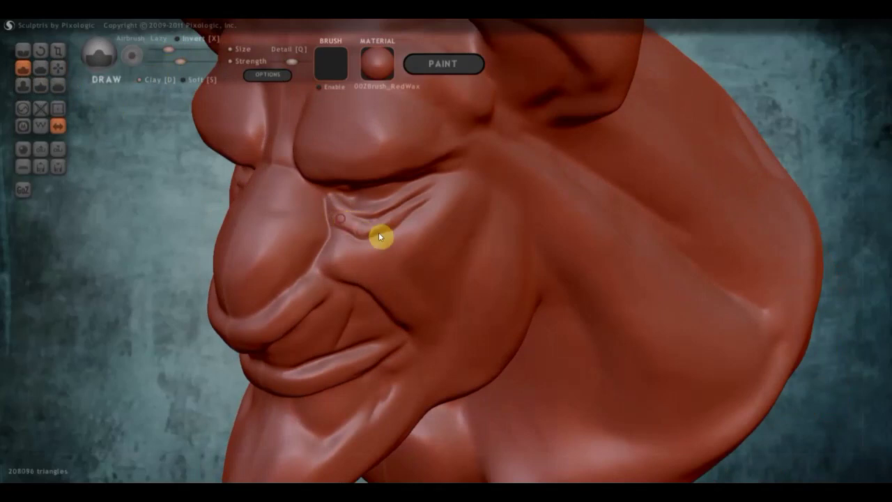
left_click_drag(449, 188, 407, 216)
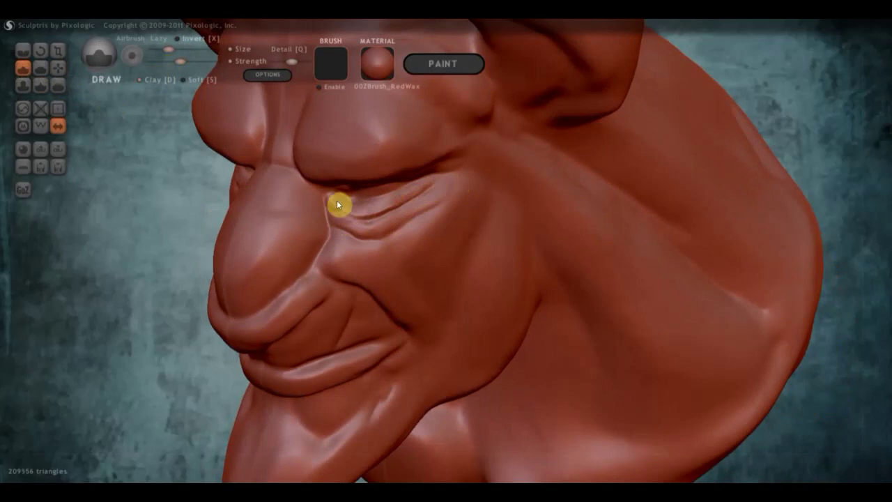
mouse_move(366, 234)
right_mouse_down()
mouse_move(331, 214)
mouse_move(346, 243)
right_mouse_up()
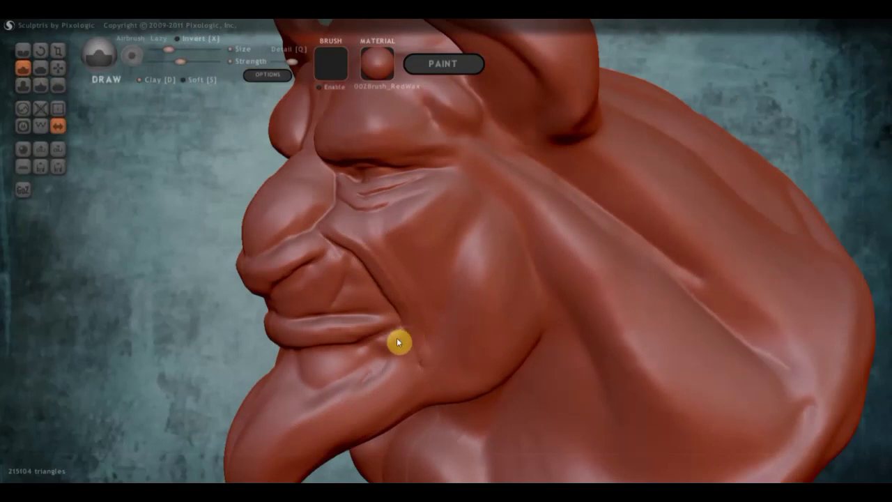
Deepen the crease from the lip corner and extend it down toward the beard
mouse_move(365, 381)
left_mouse_down()
mouse_move(375, 374)
mouse_move(389, 410)
left_mouse_up()
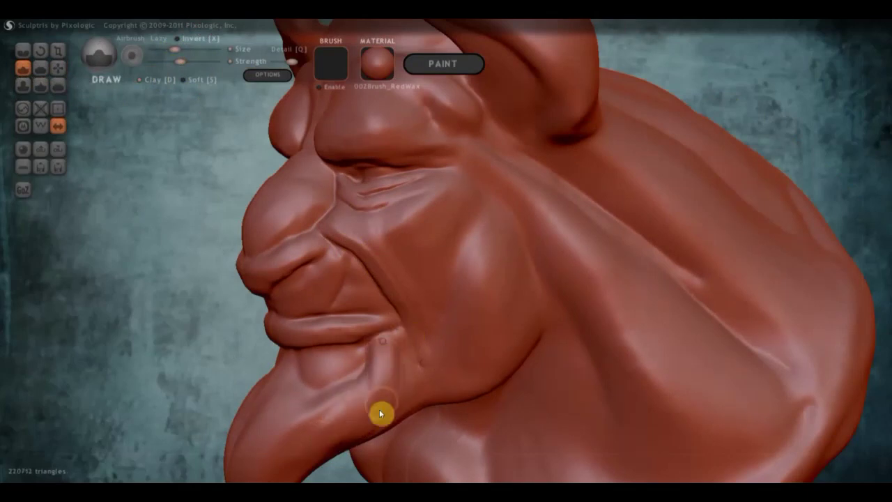
left_click_drag(400, 404, 342, 449)
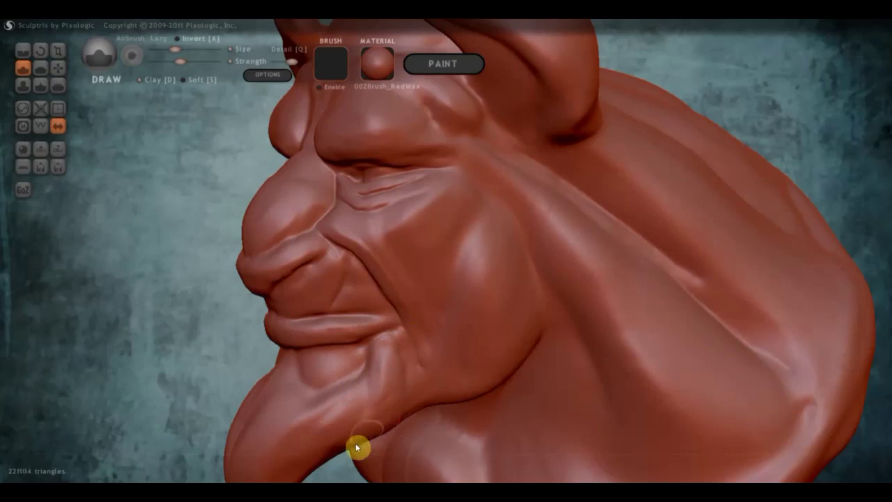
mouse_move(403, 381)
left_mouse_down()
mouse_move(353, 422)
mouse_move(274, 448)
left_mouse_up()
right_click_drag(341, 421, 358, 393)
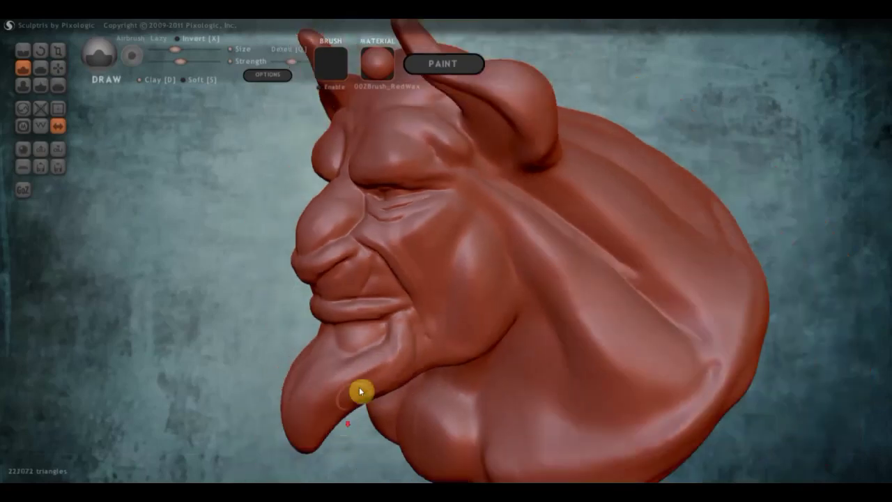
left_click(58, 67)
scroll(471, 334, "down", 3)
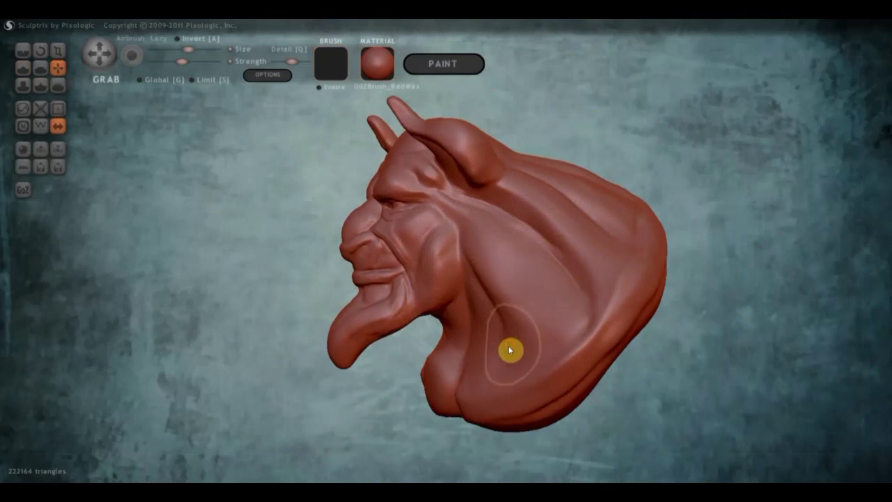
Flatten the cheek and snout surfaces with the Flatten brush
left_click_drag(496, 366, 513, 368)
mouse_move(511, 363)
right_mouse_down()
mouse_move(620, 358)
mouse_move(467, 354)
right_mouse_up()
scroll(616, 356, "up", 2)
left_click(41, 67)
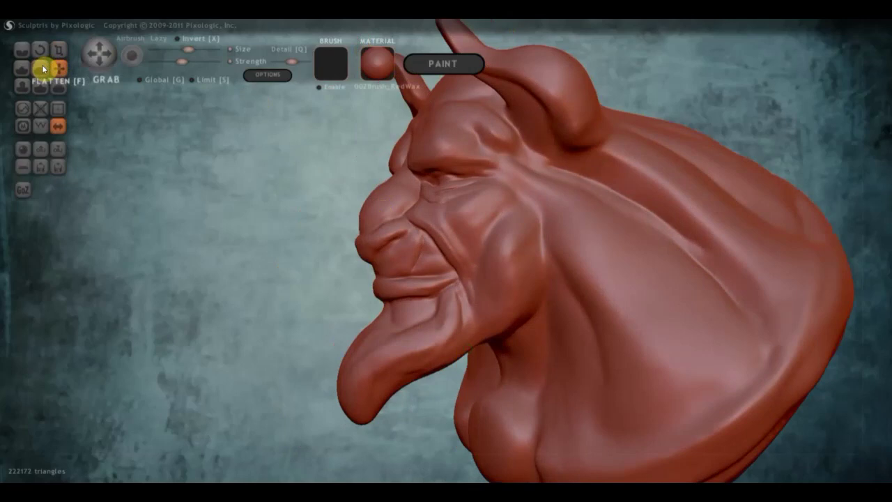
mouse_move(506, 231)
left_mouse_down()
mouse_move(521, 235)
mouse_move(493, 290)
mouse_move(512, 241)
mouse_move(504, 313)
mouse_move(427, 343)
left_mouse_up()
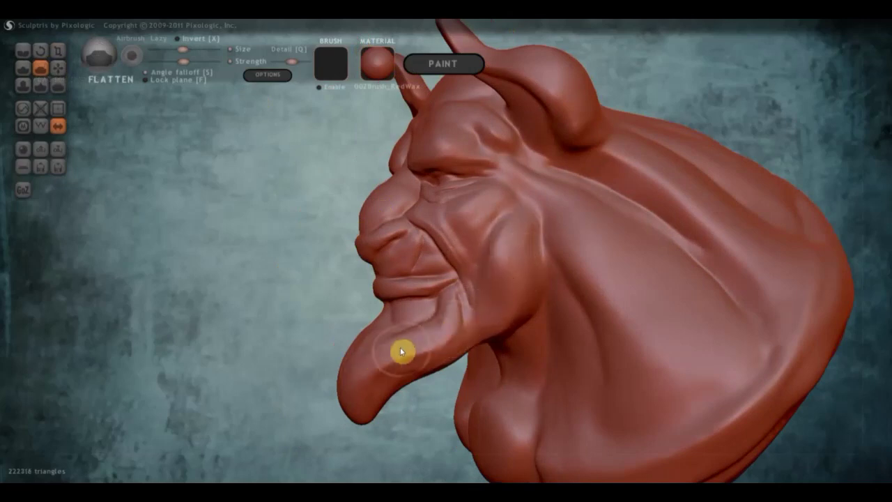
mouse_move(370, 384)
right_mouse_down()
mouse_move(377, 353)
mouse_move(432, 309)
right_mouse_up()
mouse_move(467, 293)
left_mouse_down()
mouse_move(390, 353)
mouse_move(450, 306)
mouse_move(403, 334)
mouse_move(379, 362)
mouse_move(505, 229)
mouse_move(502, 275)
mouse_move(462, 305)
mouse_move(518, 293)
left_mouse_up()
mouse_move(518, 293)
right_mouse_down()
mouse_move(621, 314)
mouse_move(643, 354)
mouse_move(551, 336)
right_mouse_up()
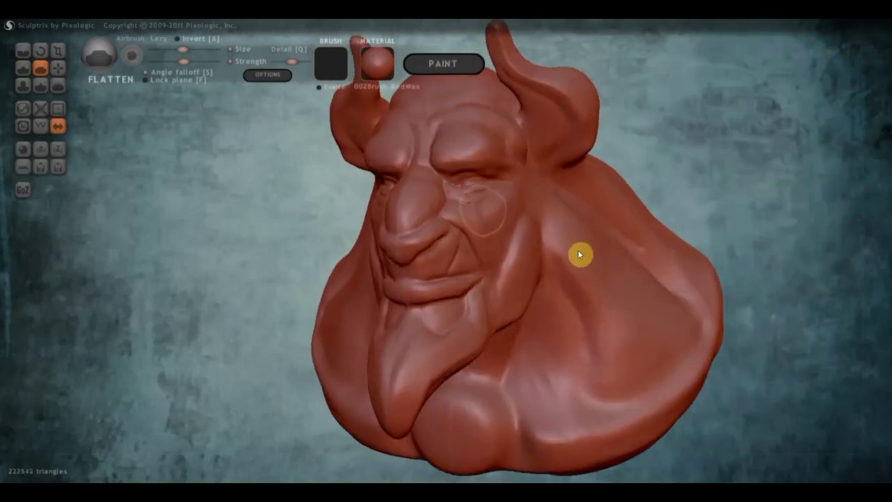
Carve a Crease groove from the cheek down onto the chest
left_click(23, 50)
right_click_drag(619, 283, 526, 247)
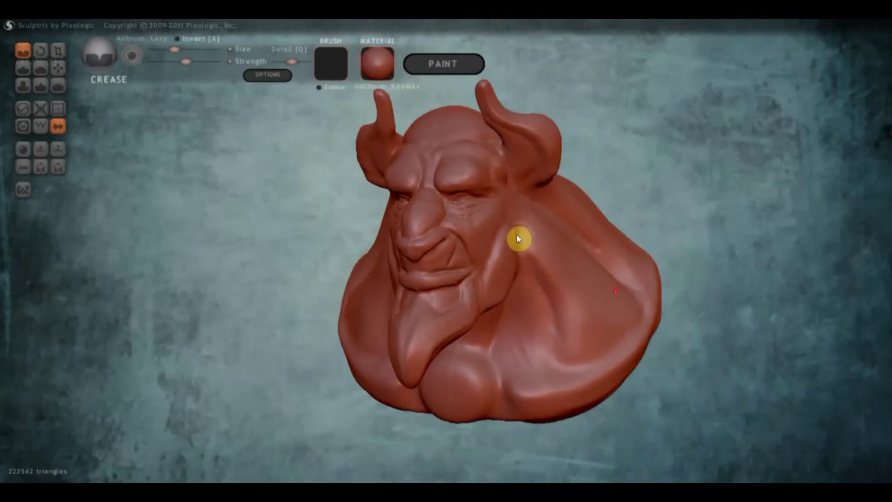
left_click_drag(523, 246, 552, 357)
left_click_drag(548, 316, 544, 376)
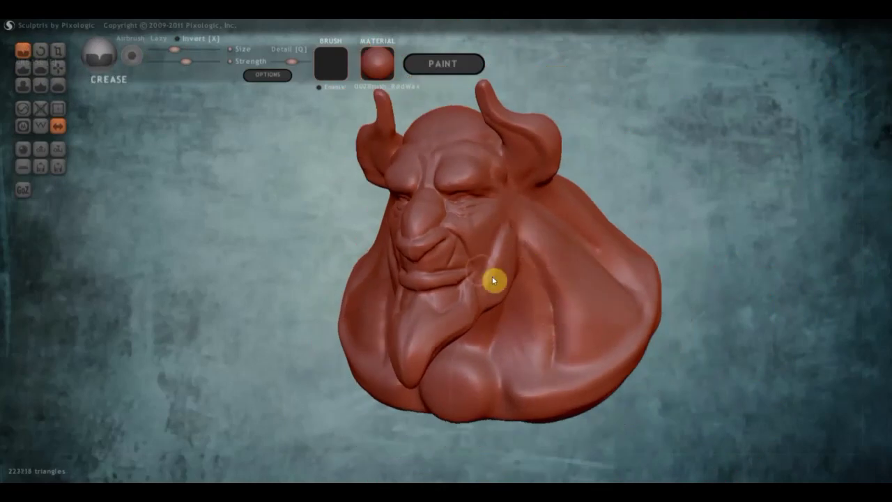
right_click_drag(492, 278, 558, 277)
Pull the shoulder edges inward with Grab, undoing an unwanted shoulder bulge with Ctrl+Z
key("g")
scroll(583, 308, "down", 3)
left_click_drag(558, 307, 522, 268)
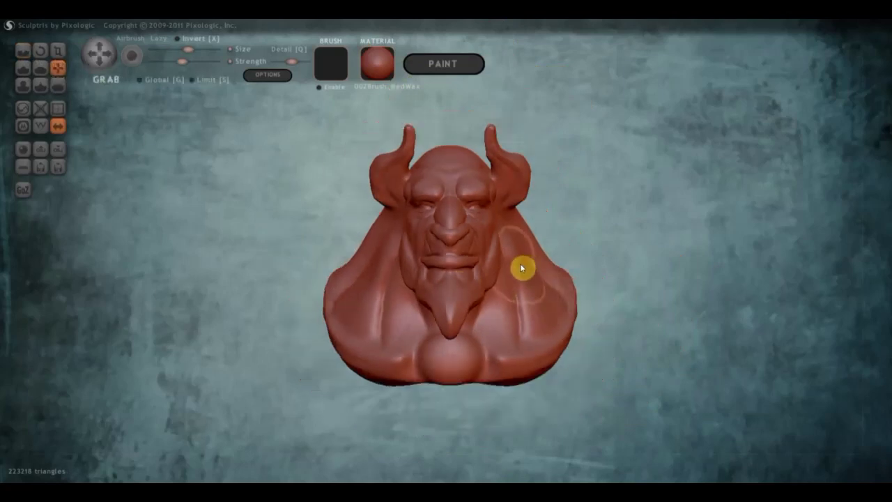
key("ctrl+z")
mouse_move(562, 320)
left_mouse_down()
mouse_move(544, 316)
mouse_move(518, 338)
left_mouse_up()
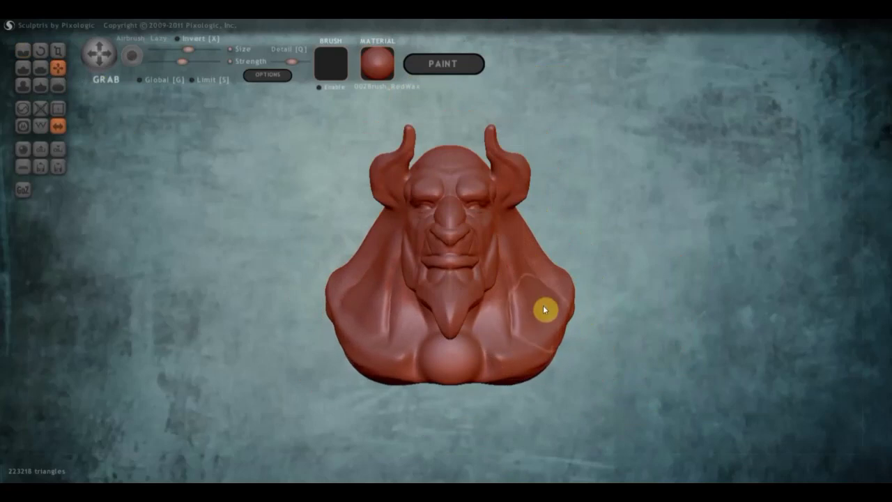
mouse_move(534, 273)
right_mouse_down()
mouse_move(480, 285)
mouse_move(515, 278)
mouse_move(532, 257)
right_mouse_up()
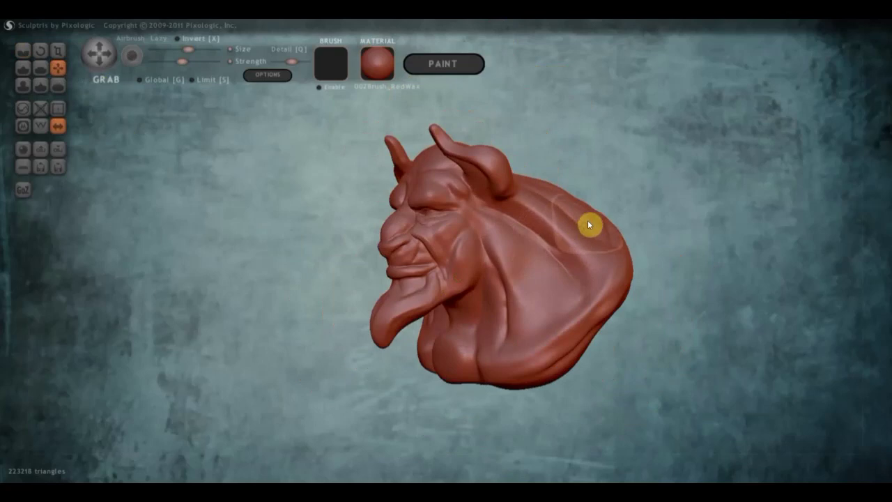
right_click_drag(593, 221, 669, 229)
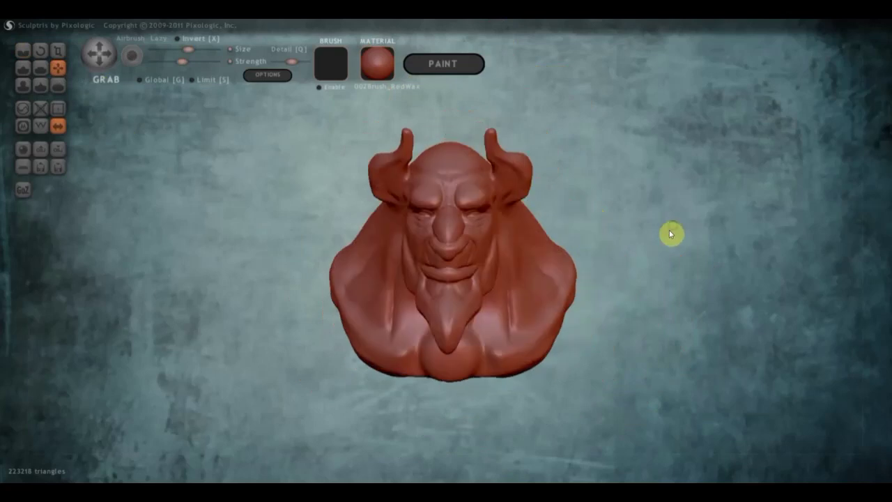
left_click(21, 69)
scroll(390, 209, "up", 3)
right_click_drag(422, 215, 604, 274)
scroll(604, 279, "down", 3)
Raise and strengthen a Draw ridge running down the neck below the beard
right_click_drag(546, 320, 551, 320)
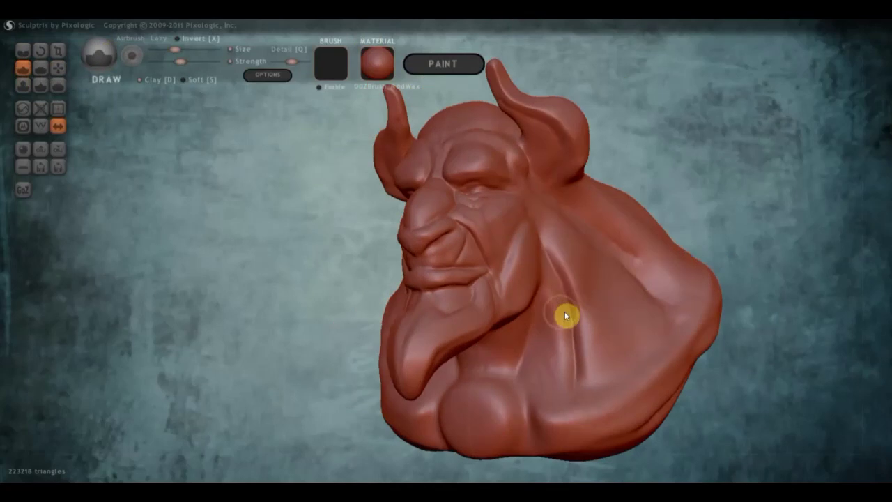
mouse_move(547, 278)
left_mouse_down()
mouse_move(554, 376)
mouse_move(565, 338)
mouse_move(509, 355)
left_mouse_up()
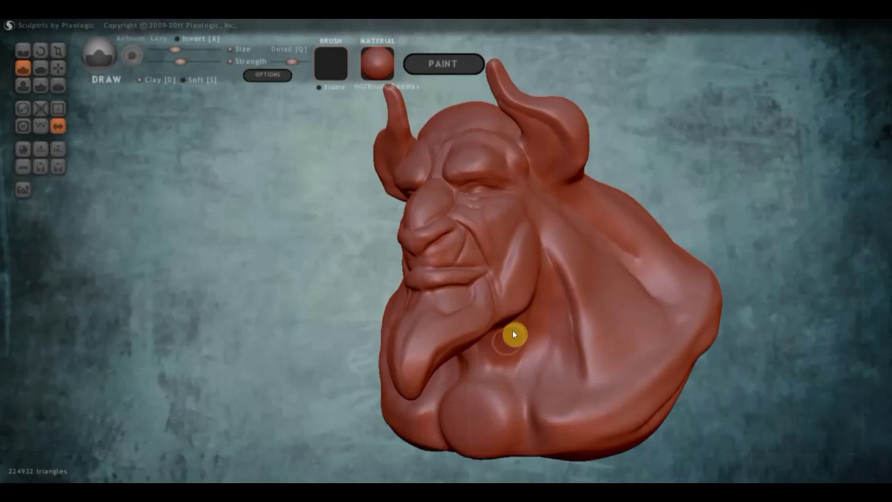
mouse_move(513, 355)
right_mouse_down()
mouse_move(465, 352)
mouse_move(514, 335)
right_mouse_up()
mouse_move(515, 335)
left_mouse_down()
mouse_move(499, 331)
mouse_move(542, 321)
left_mouse_up()
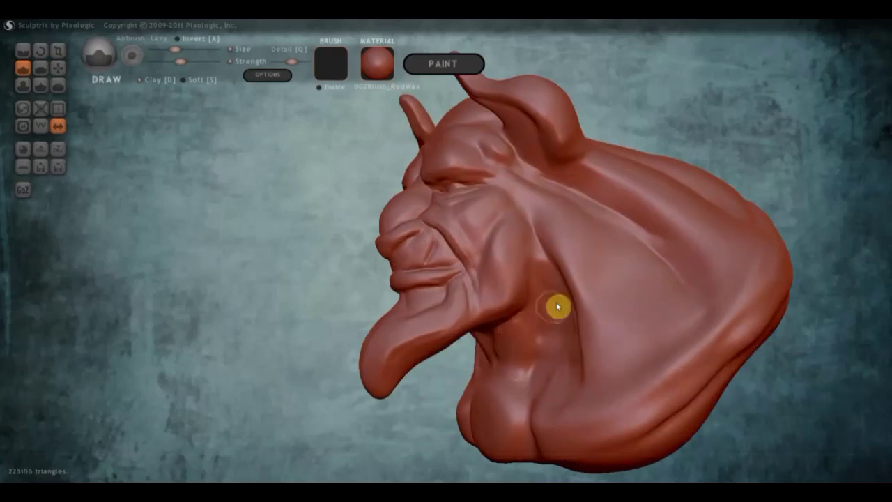
scroll(550, 295, "down", 2)
right_click_drag(516, 238, 611, 258)
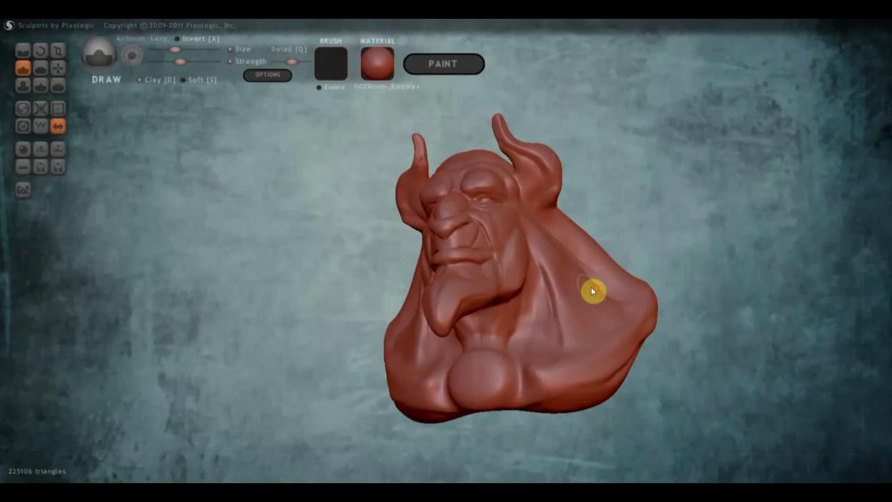
scroll(591, 291, "up", 2)
left_click(41, 68)
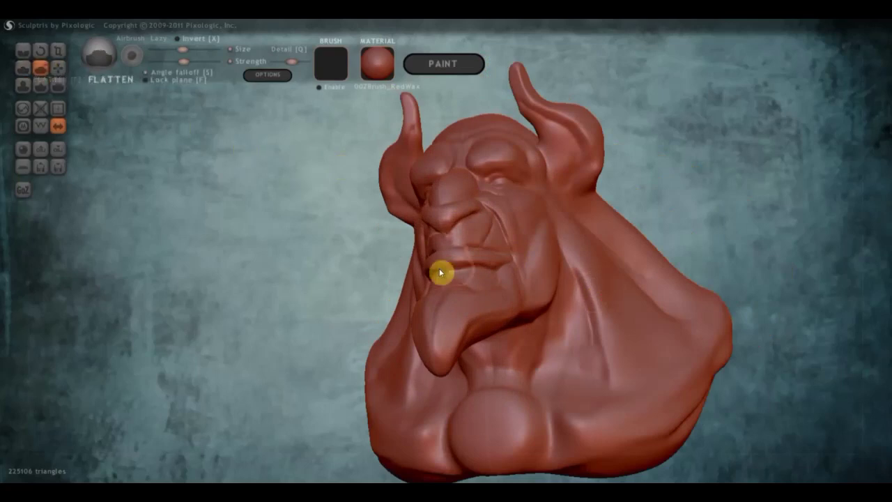
Flatten the neck crease and the surface of the right shoulder
scroll(440, 272, "up", 2)
scroll(503, 277, "up", 2)
left_click_drag(626, 264, 687, 444)
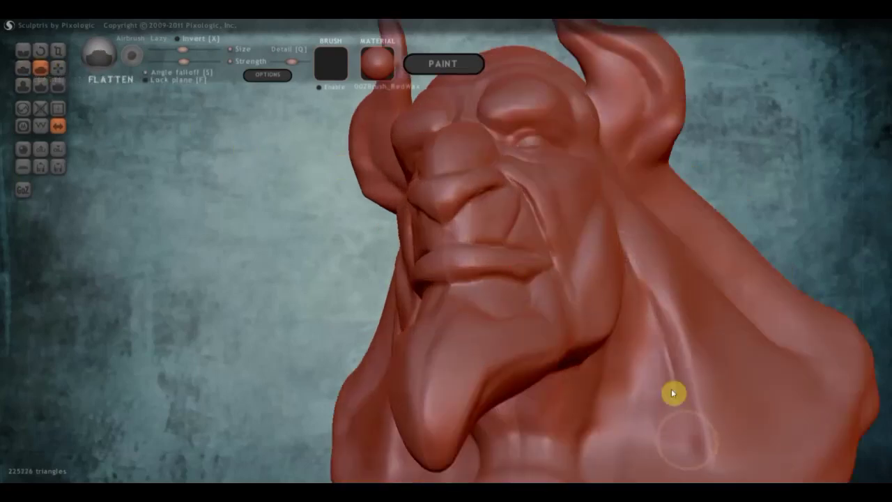
mouse_move(643, 315)
left_mouse_down()
mouse_move(643, 354)
mouse_move(695, 480)
left_mouse_up()
scroll(677, 411, "down", 2)
right_click_drag(657, 372, 623, 379)
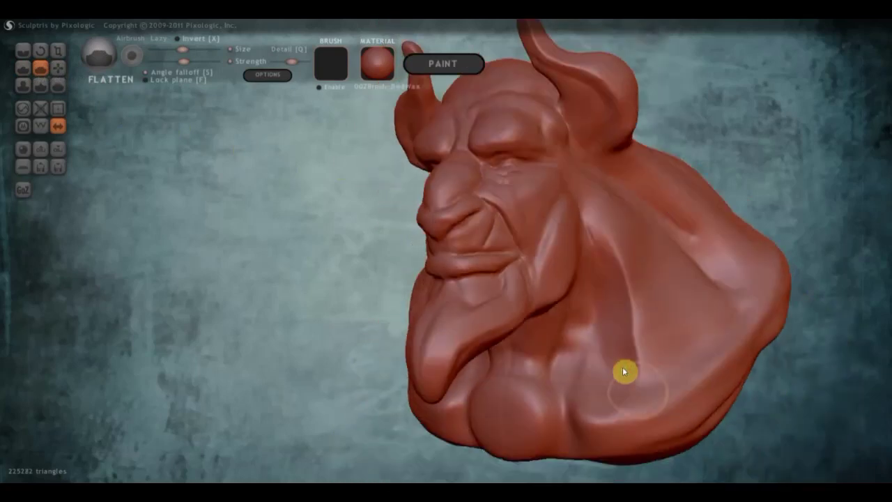
mouse_move(623, 398)
left_mouse_down()
mouse_move(616, 286)
mouse_move(632, 399)
left_mouse_up()
mouse_move(605, 280)
right_mouse_down()
mouse_move(548, 278)
mouse_move(597, 230)
mouse_move(546, 189)
right_mouse_up()
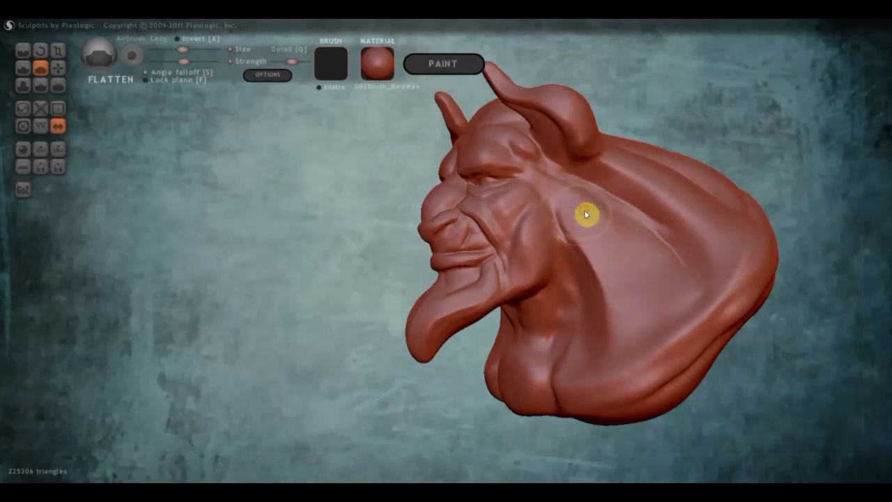
right_click_drag(645, 313, 746, 301)
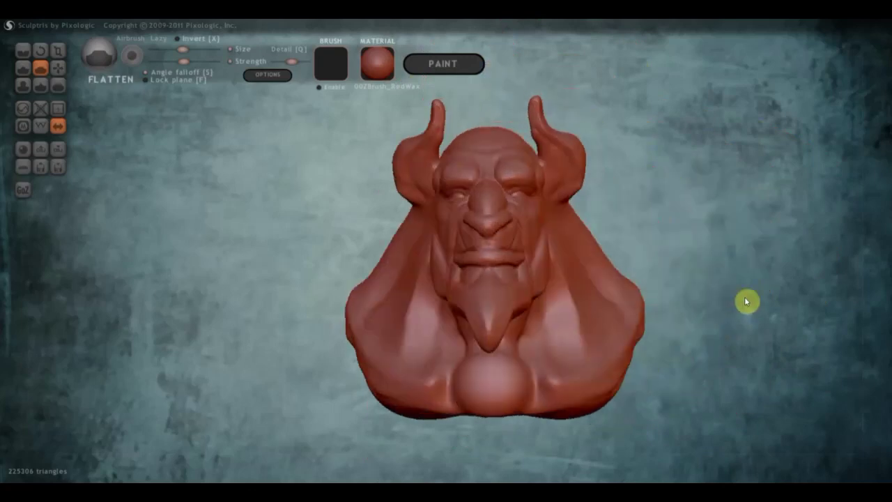
With the Draw brush, add small strokes on the cheek and across the bust's back
left_click(23, 68)
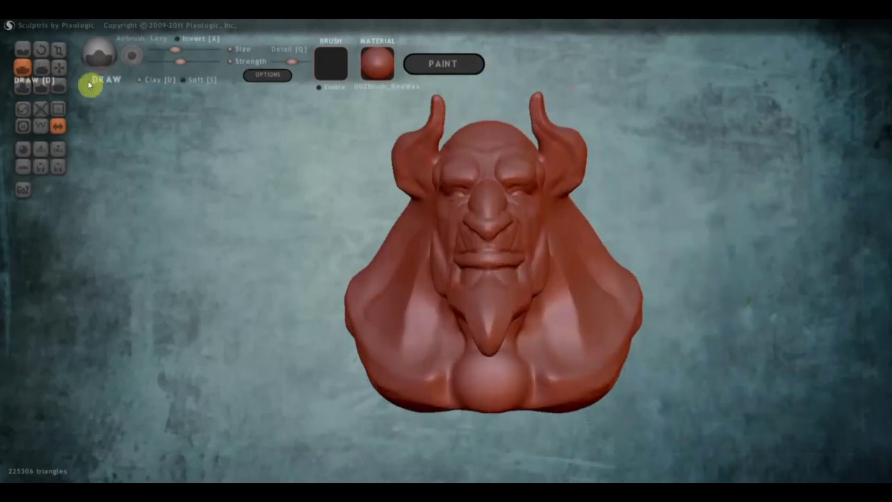
right_click_drag(535, 298, 499, 289)
scroll(498, 290, "down", 3)
mouse_move(714, 345)
right_mouse_down()
mouse_move(624, 322)
mouse_move(547, 263)
mouse_move(530, 228)
right_mouse_up()
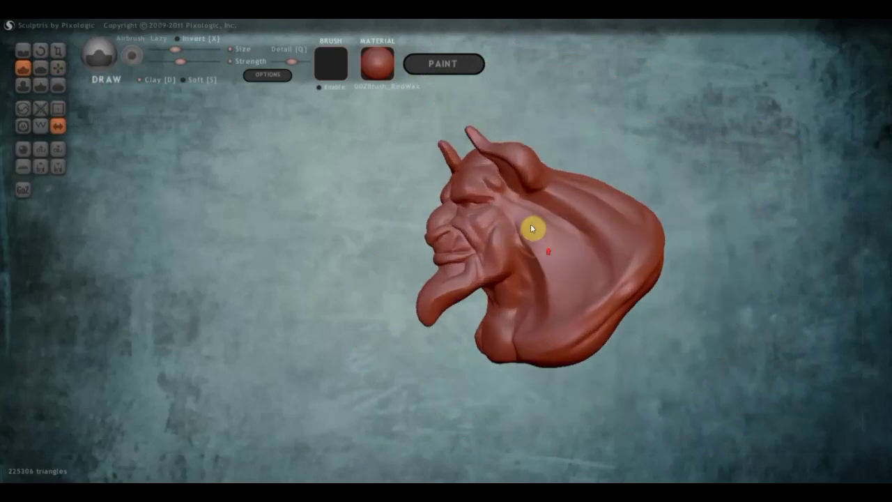
mouse_move(564, 237)
left_mouse_down()
mouse_move(588, 302)
mouse_move(548, 230)
left_mouse_up()
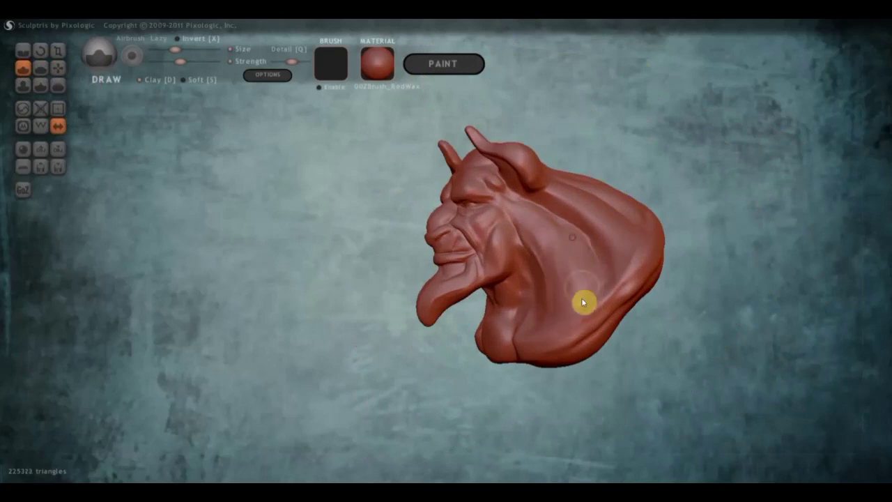
left_click_drag(562, 202, 608, 256)
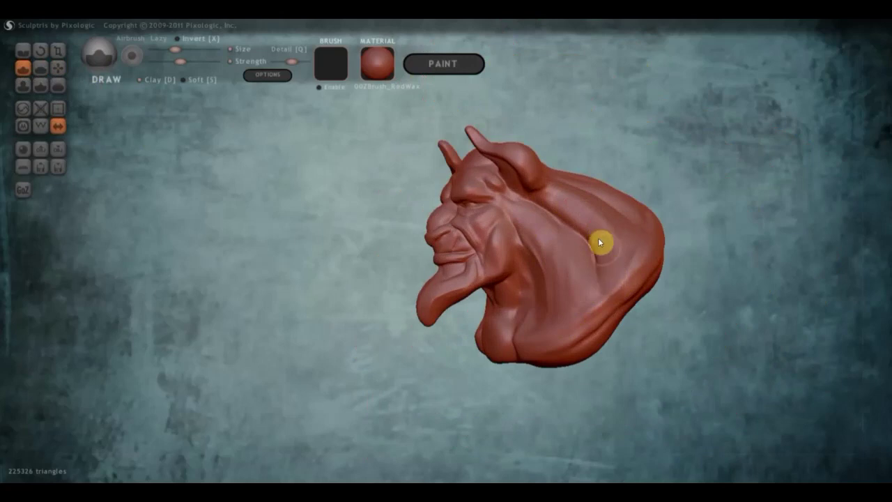
mouse_move(635, 249)
left_mouse_down()
mouse_move(706, 260)
mouse_move(723, 243)
left_mouse_up()
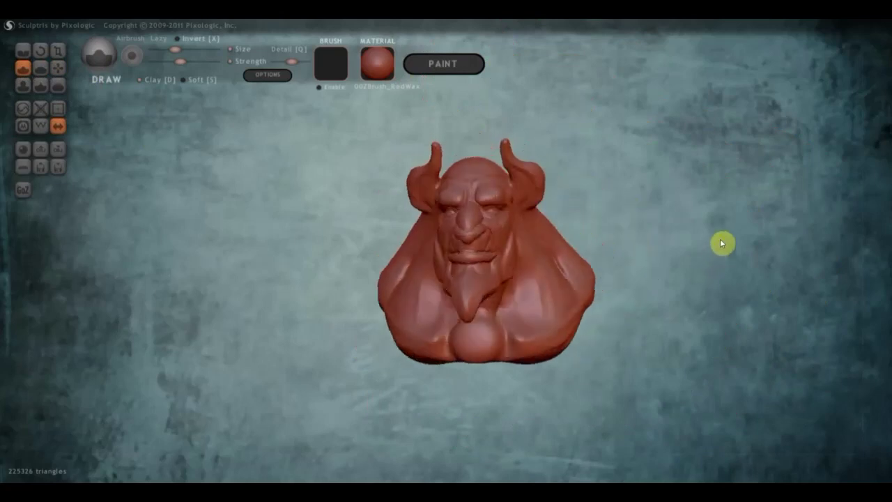
scroll(583, 302, "up", 5)
right_click_drag(583, 307, 511, 295)
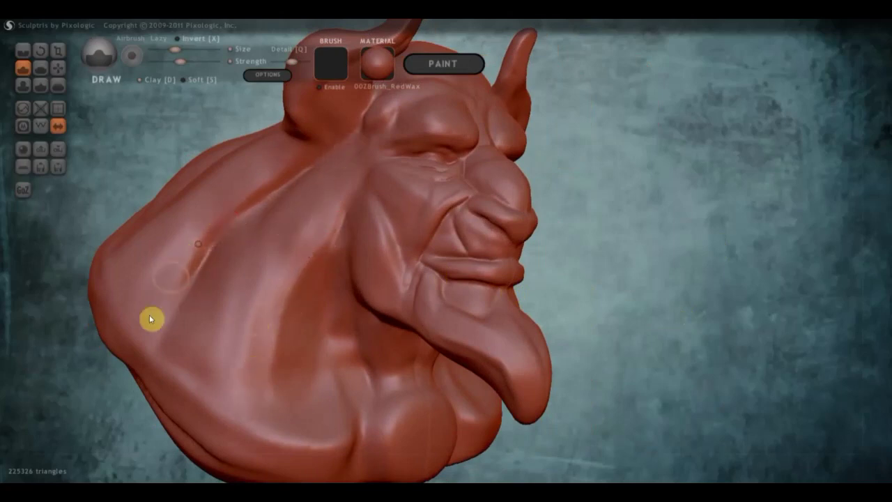
scroll(181, 313, "down", 3)
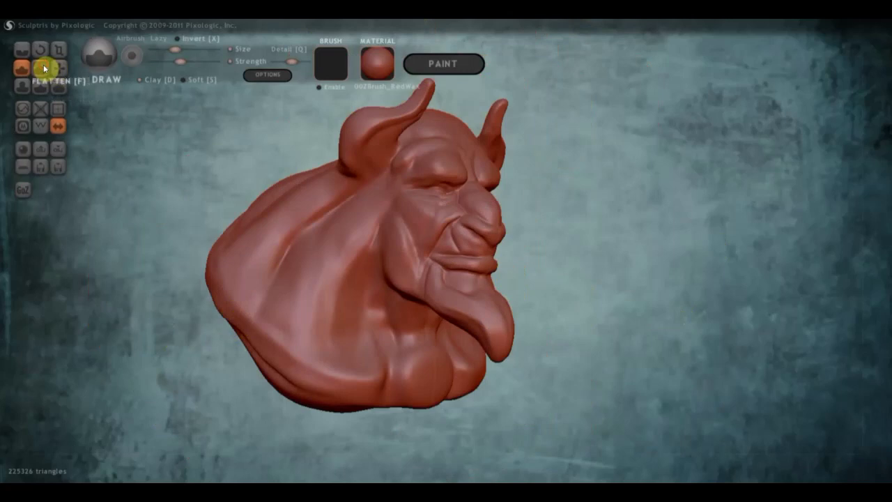
Flatten the bust's lower-left edge
left_click(43, 68)
mouse_move(272, 336)
right_mouse_down()
mouse_move(224, 295)
mouse_move(311, 288)
mouse_move(246, 290)
right_mouse_up()
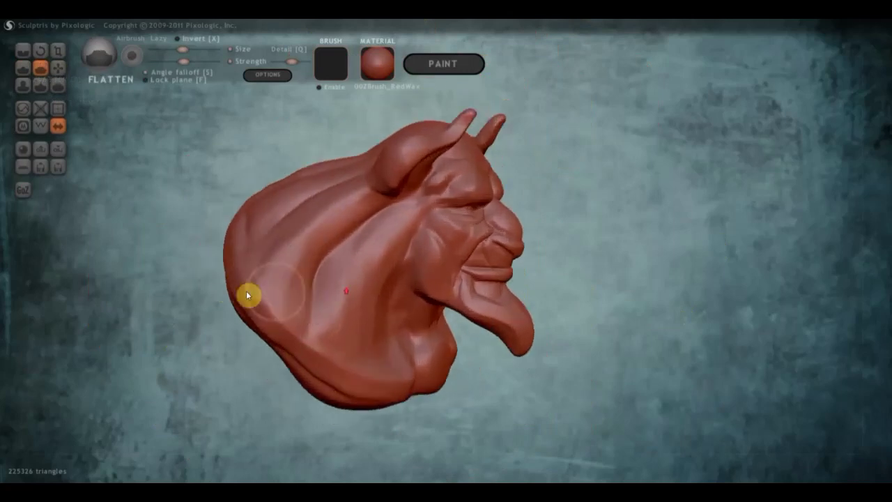
mouse_move(240, 281)
left_mouse_down()
mouse_move(321, 368)
mouse_move(372, 390)
mouse_move(319, 373)
left_mouse_up()
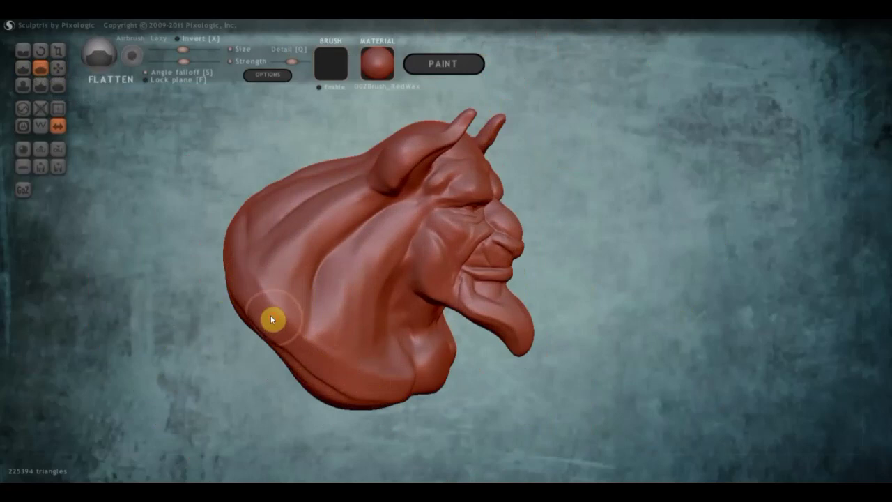
right_click_drag(301, 311, 324, 323)
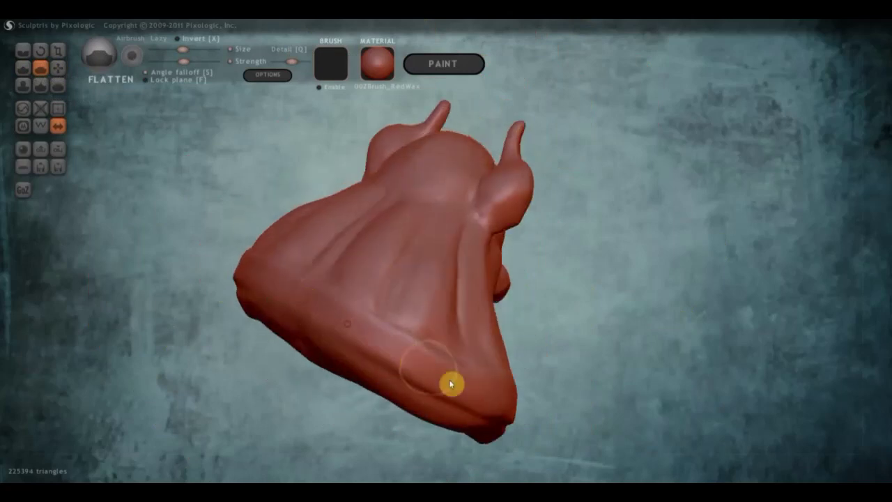
mouse_move(497, 411)
right_mouse_down()
mouse_move(249, 370)
mouse_move(241, 379)
mouse_move(262, 359)
right_mouse_up()
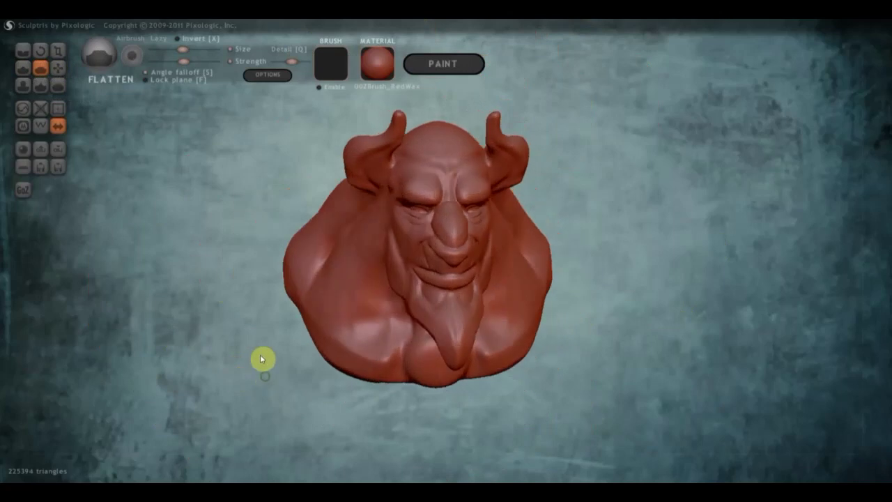
With a slightly smaller Draw brush, sculpt a ridge along the bust's lower-right edge
left_click(25, 72)
mouse_move(342, 276)
right_mouse_down()
mouse_move(468, 328)
mouse_move(441, 318)
mouse_move(618, 333)
mouse_move(568, 331)
right_mouse_up()
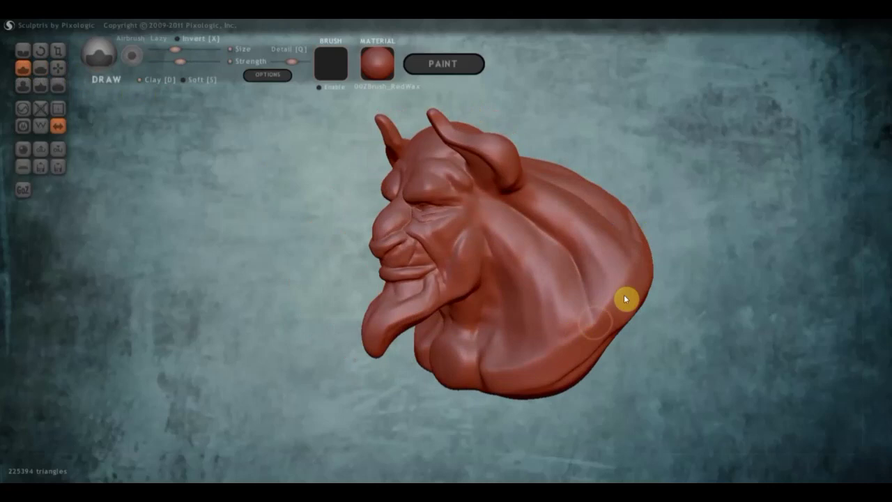
left_click_drag(175, 50, 170, 49)
mouse_move(639, 260)
left_mouse_down()
mouse_move(573, 354)
mouse_move(497, 380)
mouse_move(507, 377)
left_mouse_up()
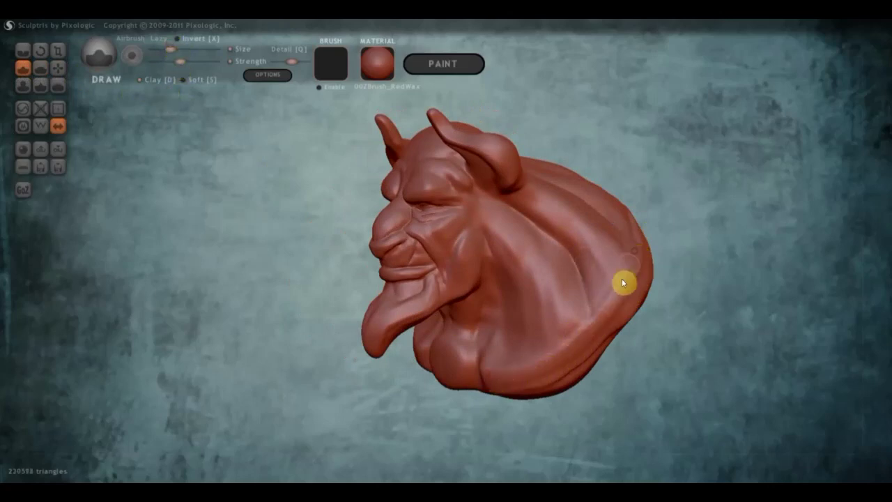
left_click_drag(521, 373, 501, 382)
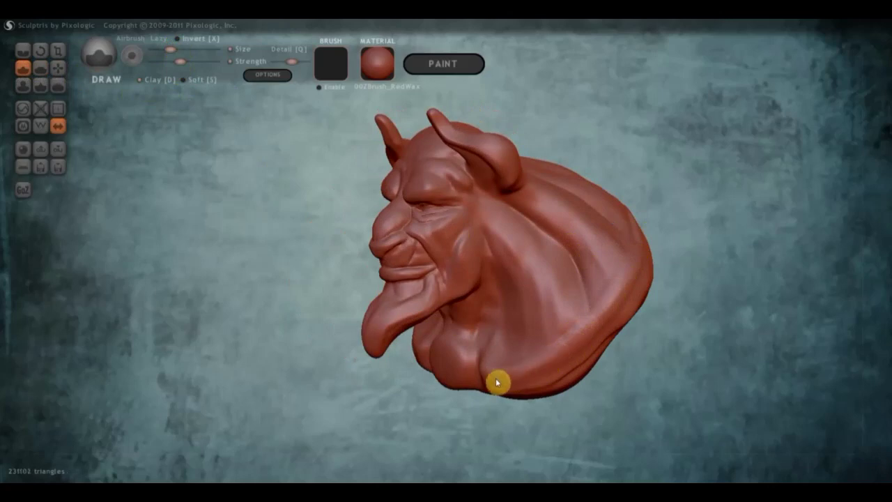
left_click_drag(581, 346, 623, 293)
Build up more ridges along the lower edge, right side and front of the base
mouse_move(590, 353)
right_mouse_down()
mouse_move(558, 342)
mouse_move(607, 259)
right_mouse_up()
left_click_drag(606, 259, 527, 370)
mouse_move(575, 320)
left_mouse_down()
mouse_move(490, 384)
mouse_move(579, 330)
left_mouse_up()
right_click_drag(579, 331, 569, 299)
left_click_drag(487, 332, 572, 259)
mouse_move(534, 298)
left_mouse_down()
mouse_move(427, 379)
mouse_move(539, 291)
left_mouse_up()
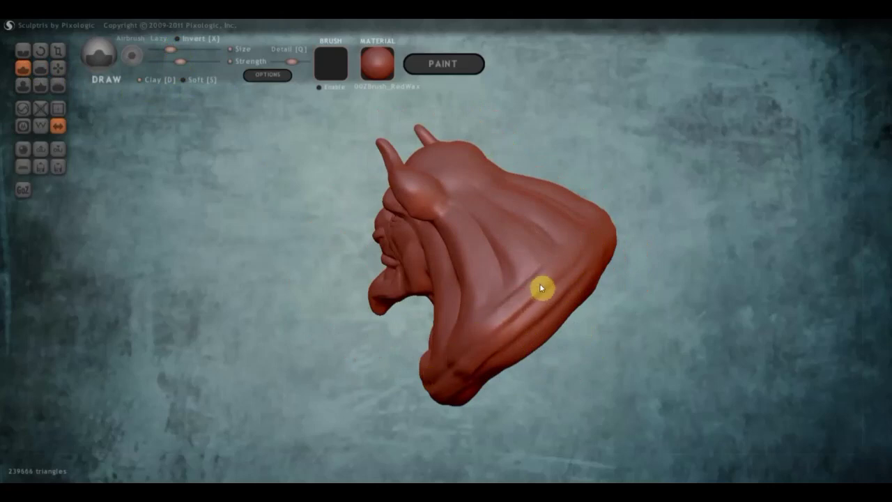
left_click_drag(410, 373, 505, 344)
mouse_move(516, 340)
left_mouse_down()
mouse_move(508, 349)
mouse_move(471, 342)
mouse_move(577, 355)
mouse_move(486, 408)
mouse_move(456, 414)
left_mouse_up()
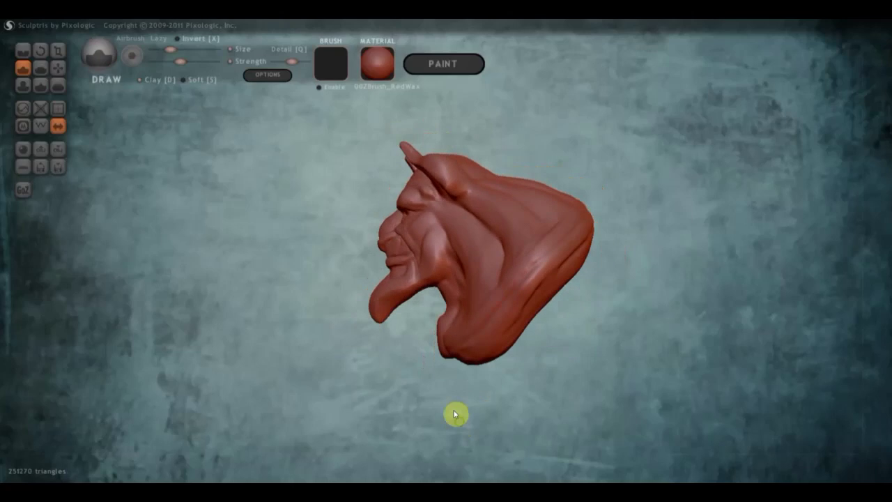
Nudge the lower neck area with the Grab brush
left_click(58, 68)
mouse_move(488, 362)
left_mouse_down()
mouse_move(472, 376)
mouse_move(506, 361)
mouse_move(565, 355)
left_mouse_up()
mouse_move(593, 323)
left_mouse_down()
mouse_move(643, 327)
mouse_move(454, 372)
mouse_move(462, 292)
mouse_move(450, 193)
mouse_move(413, 218)
mouse_move(410, 201)
mouse_move(388, 217)
mouse_move(388, 202)
mouse_move(468, 318)
mouse_move(416, 340)
mouse_move(428, 346)
left_mouse_up()
scroll(403, 230, "down", 3)
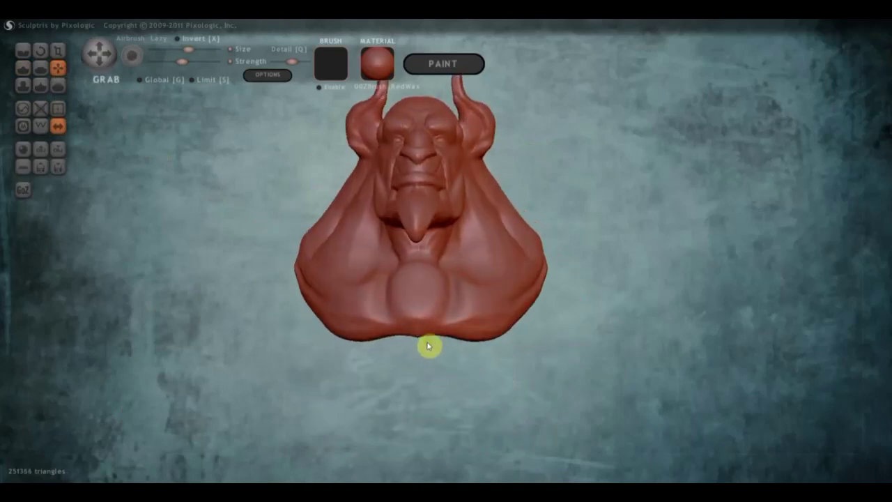
Flatten the lower-left chest, smoothing away its small ridge and a chest patch
left_click(40, 67)
scroll(309, 279, "up", 2)
scroll(321, 320, "up", 2)
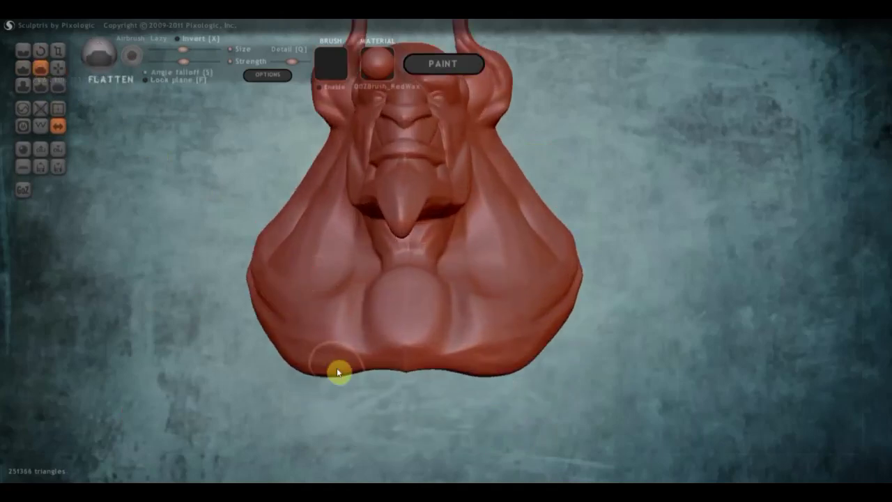
left_click_drag(318, 360, 325, 365)
mouse_move(277, 329)
left_mouse_down()
mouse_move(302, 359)
mouse_move(331, 330)
left_mouse_up()
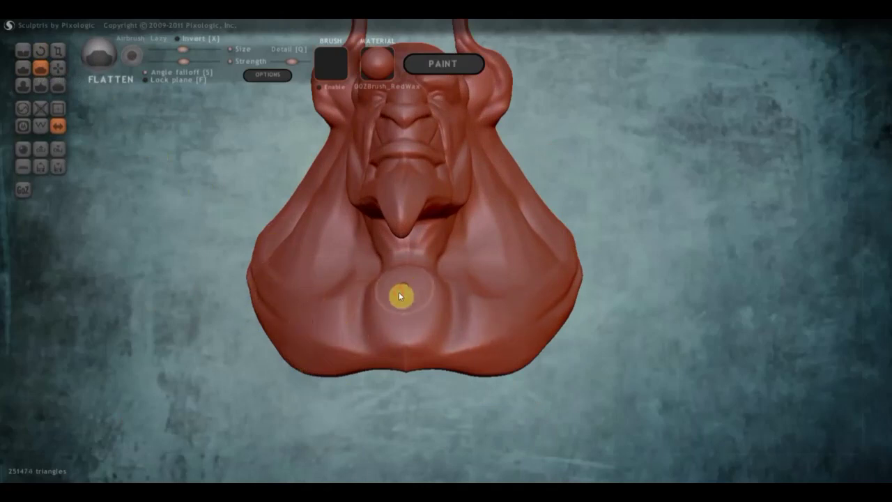
mouse_move(418, 295)
left_mouse_down()
mouse_move(424, 323)
mouse_move(412, 325)
left_mouse_up()
Reshape the bust's lower chest and bottom edge using Draw with Clay enabled
left_click(24, 69)
left_click_drag(336, 344, 289, 318)
left_click(139, 80)
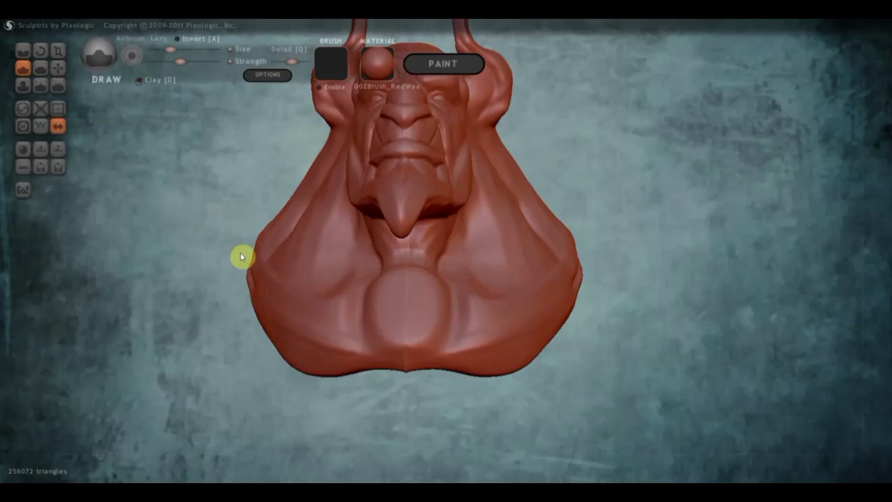
mouse_move(345, 342)
left_mouse_down()
mouse_move(308, 332)
mouse_move(255, 291)
left_mouse_up()
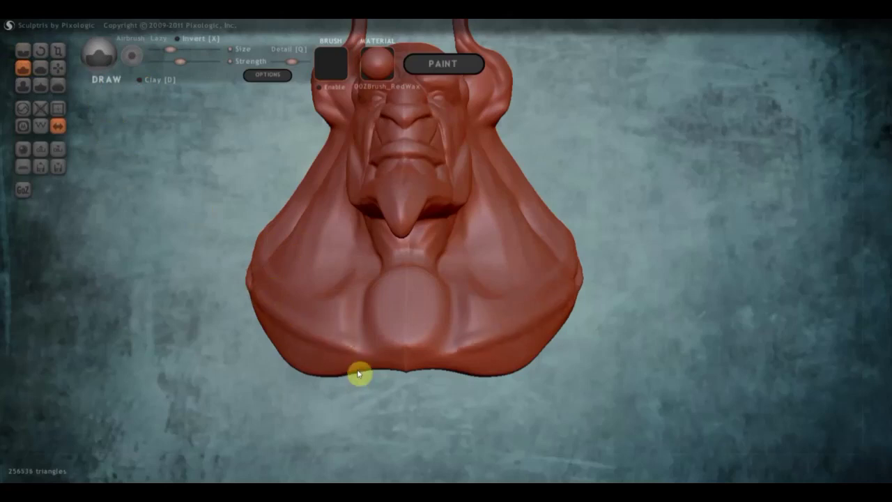
mouse_move(382, 362)
left_mouse_down()
mouse_move(294, 326)
mouse_move(288, 333)
left_mouse_up()
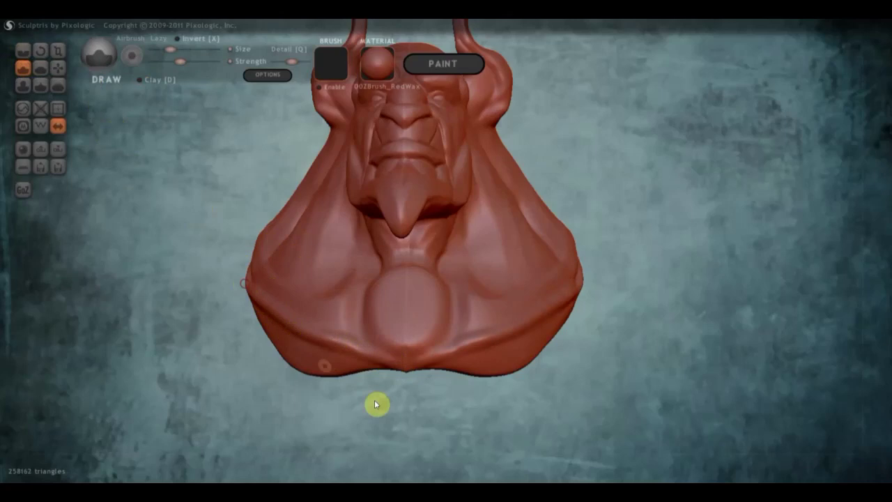
mouse_move(395, 375)
left_mouse_down()
mouse_move(402, 359)
mouse_move(313, 370)
mouse_move(402, 359)
mouse_move(321, 365)
mouse_move(374, 360)
mouse_move(242, 346)
mouse_move(356, 355)
mouse_move(237, 338)
left_mouse_up()
mouse_move(325, 346)
left_mouse_down()
mouse_move(313, 344)
mouse_move(337, 356)
mouse_move(247, 342)
mouse_move(291, 356)
mouse_move(418, 364)
mouse_move(316, 356)
mouse_move(360, 370)
mouse_move(346, 400)
mouse_move(414, 393)
mouse_move(462, 369)
mouse_move(349, 297)
left_mouse_up()
left_click(58, 67)
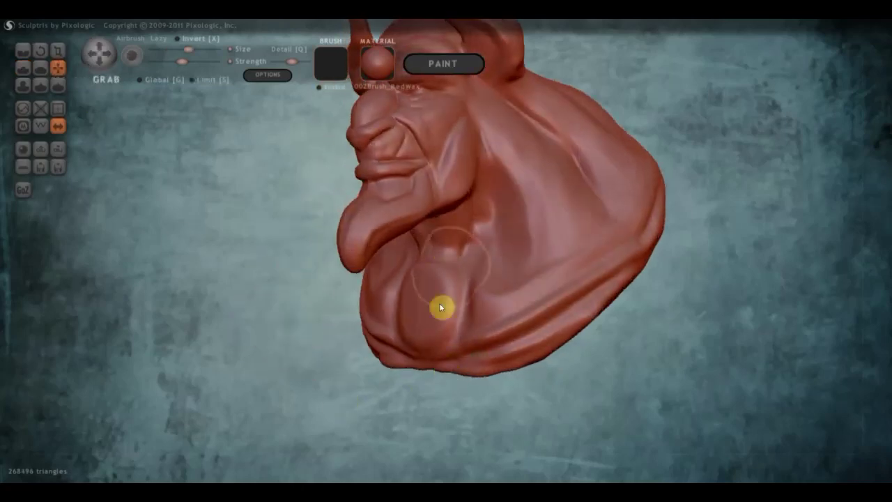
Pull and nudge the lower jowl area with Grab
mouse_move(432, 346)
left_mouse_down()
mouse_move(442, 328)
mouse_move(480, 309)
mouse_move(420, 269)
mouse_move(422, 283)
mouse_move(400, 289)
mouse_move(416, 302)
left_mouse_up()
mouse_move(416, 302)
right_mouse_down()
mouse_move(505, 303)
mouse_move(462, 304)
right_mouse_up()
right_click_drag(378, 318, 209, 184)
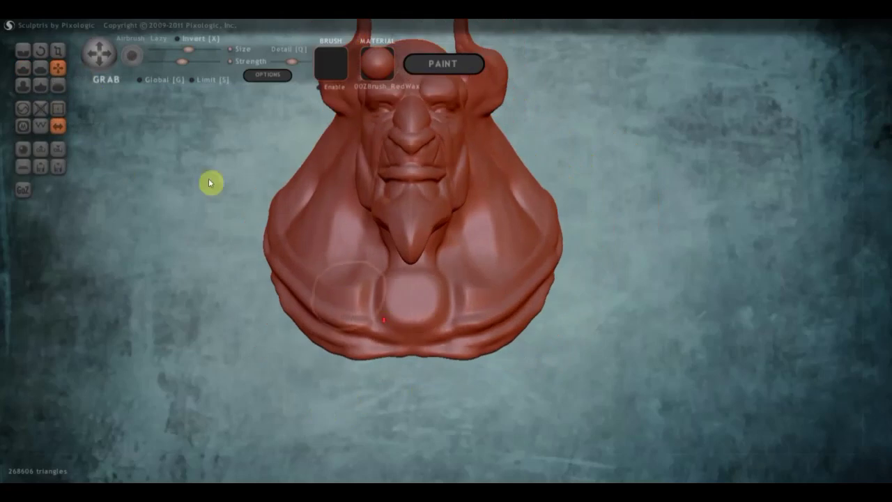
With a stronger Crease brush, carve crease lines across the right and lower chest
left_click(23, 52)
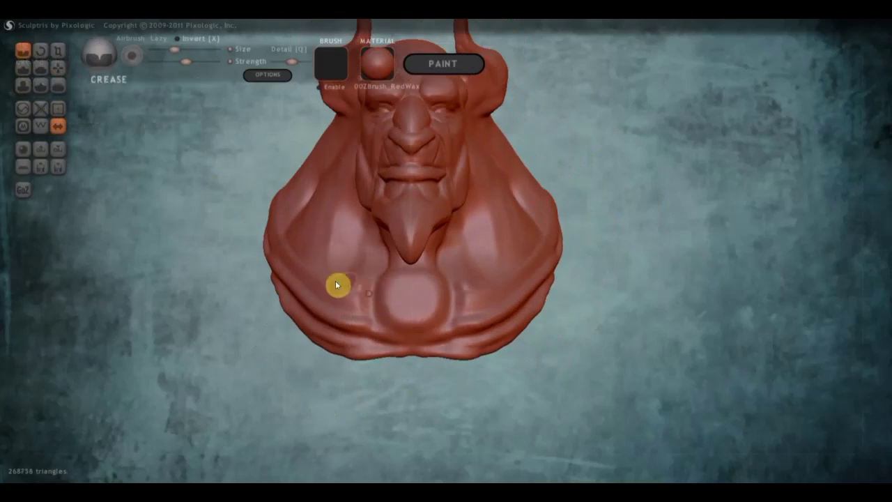
left_click_drag(184, 61, 201, 61)
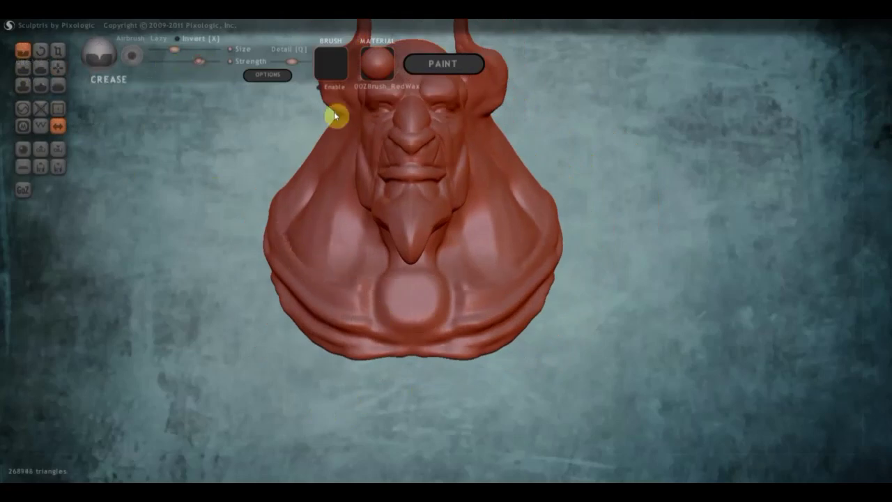
mouse_move(539, 240)
left_mouse_down()
mouse_move(482, 281)
mouse_move(465, 312)
left_mouse_up()
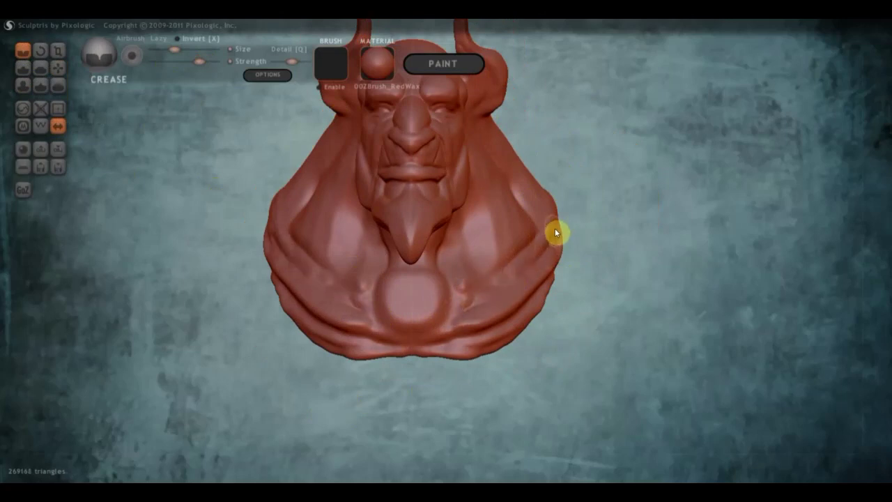
left_click_drag(482, 298, 459, 298)
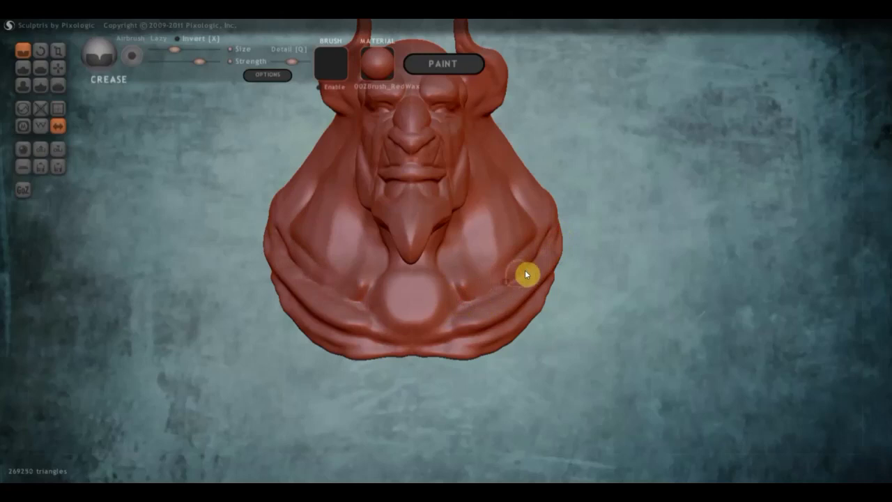
left_click_drag(450, 283, 457, 304)
mouse_move(434, 332)
left_mouse_down()
mouse_move(375, 304)
mouse_move(396, 289)
left_mouse_up()
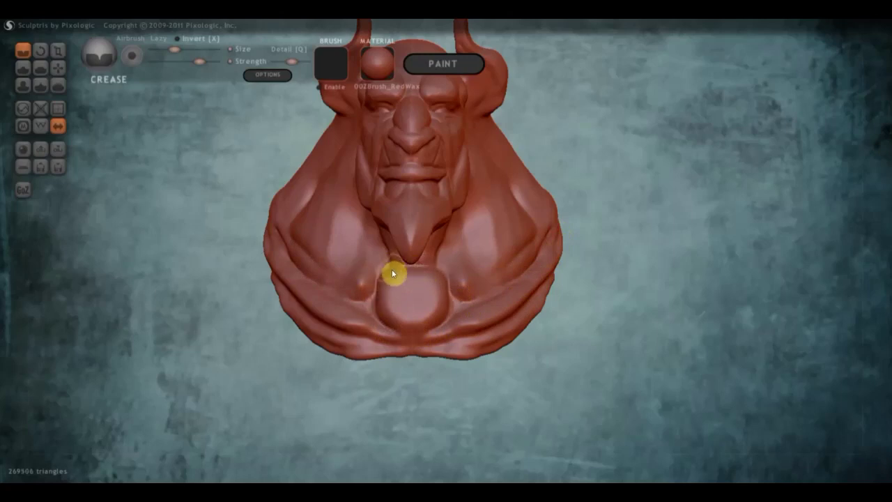
Crease the upper-left and lower edges of the chest medallion and the chest's side
left_click_drag(390, 271, 375, 286)
left_click_drag(380, 320, 411, 335)
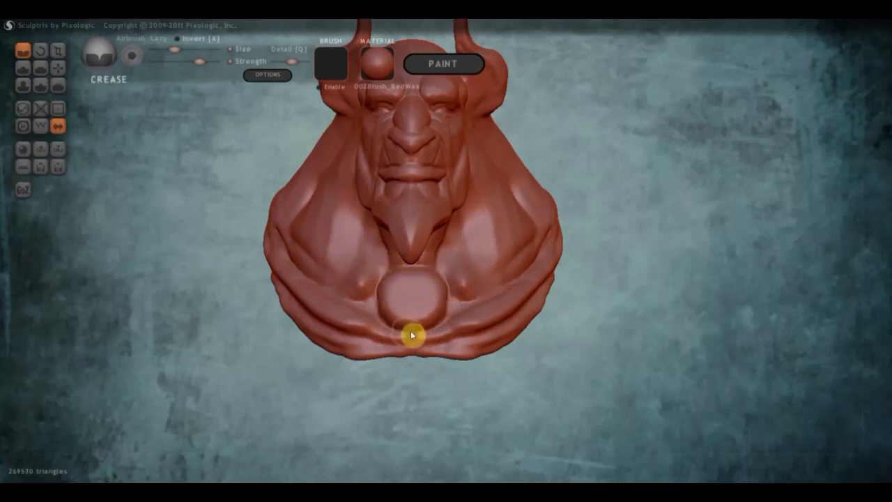
mouse_move(384, 253)
right_mouse_down()
mouse_move(410, 260)
mouse_move(399, 202)
right_mouse_up()
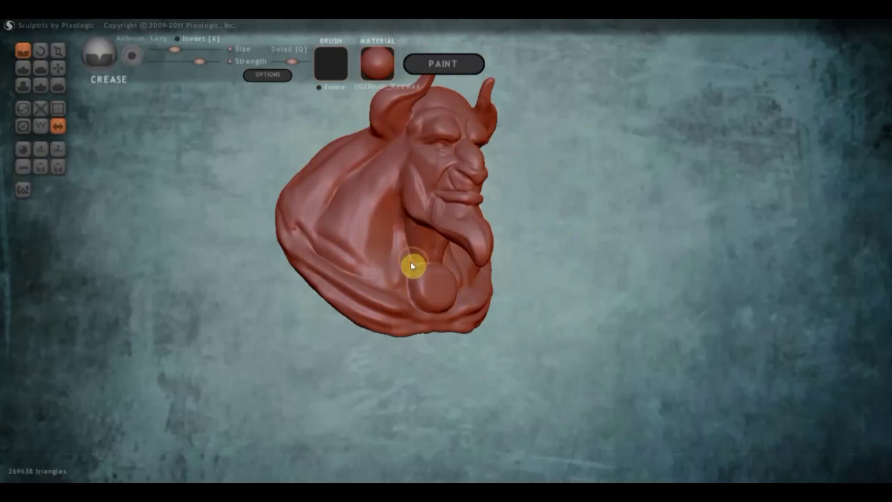
mouse_move(395, 242)
right_mouse_down()
mouse_move(435, 215)
mouse_move(414, 154)
right_mouse_up()
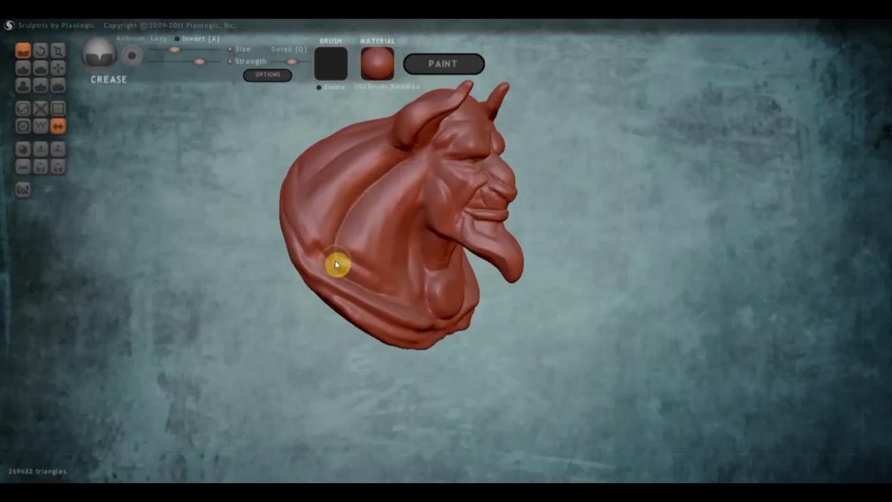
left_click_drag(352, 251, 345, 255)
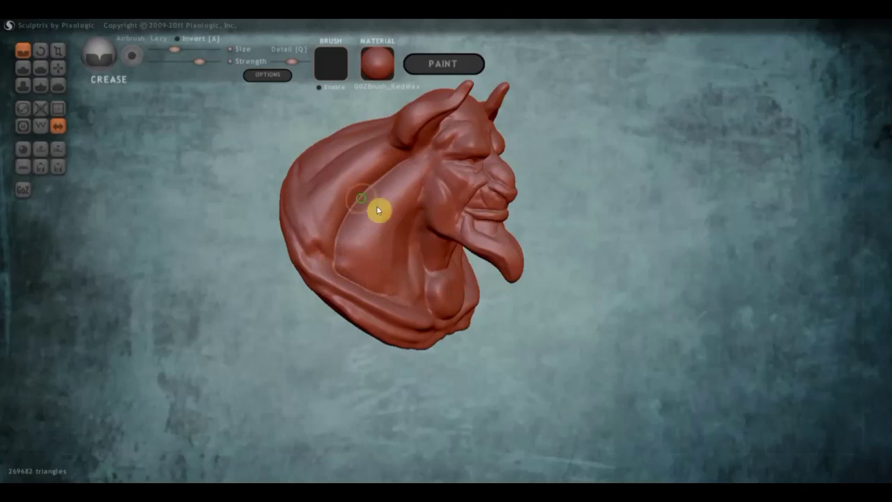
right_click_drag(377, 209, 427, 177)
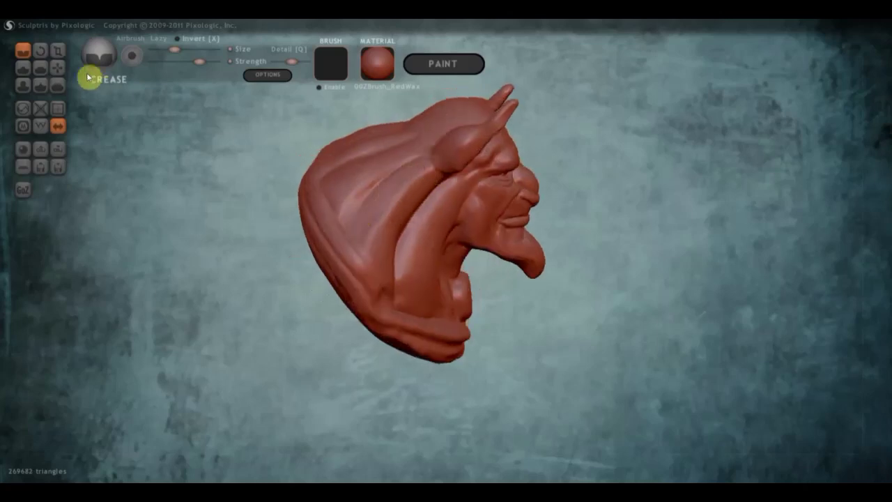
Flatten the back of the shoulder, the upper back and the area around the horn base
left_click(50, 69)
scroll(431, 214, "up", 2)
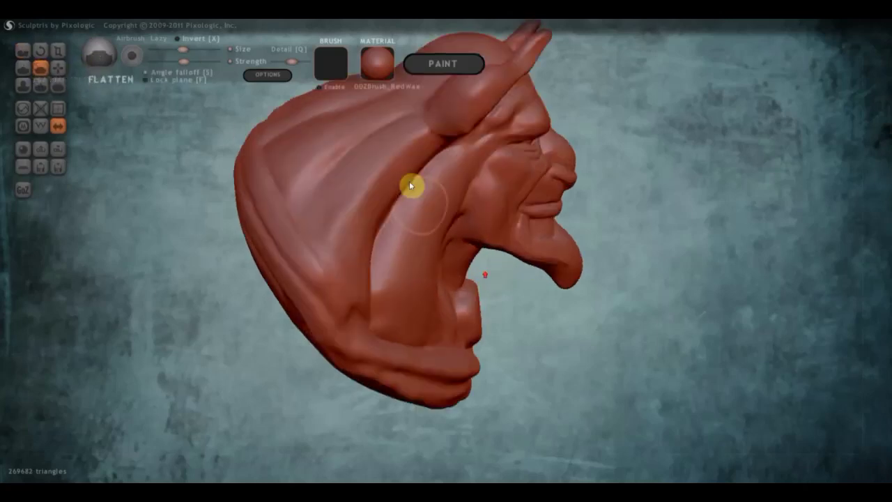
left_click_drag(375, 193, 378, 202)
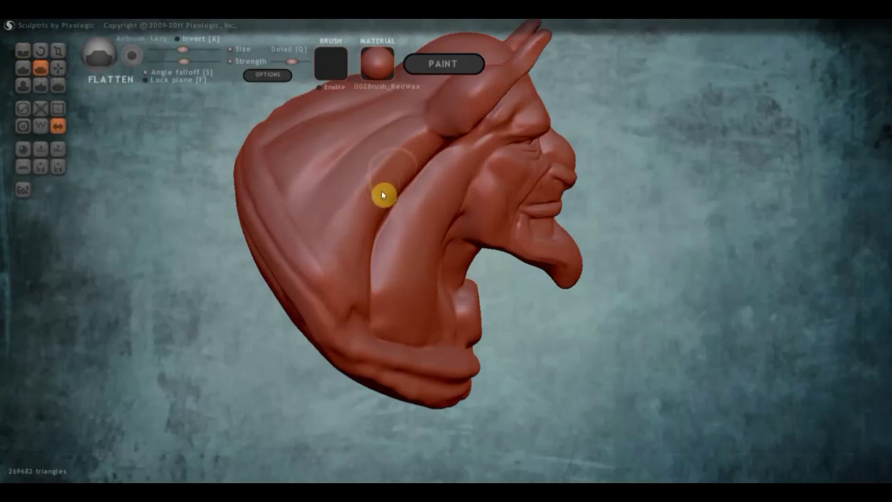
mouse_move(368, 216)
right_mouse_down()
mouse_move(448, 213)
mouse_move(414, 187)
mouse_move(409, 170)
right_mouse_up()
mouse_move(409, 170)
left_mouse_down()
mouse_move(392, 247)
mouse_move(381, 171)
left_mouse_up()
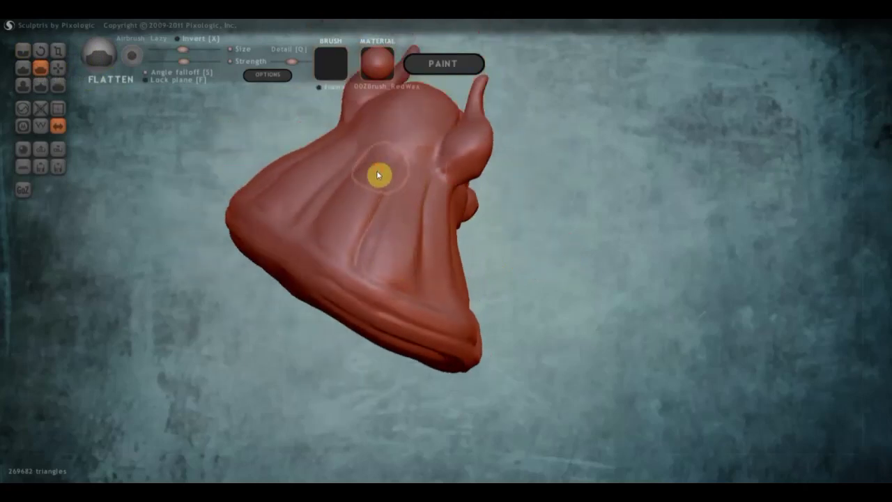
mouse_move(349, 221)
left_mouse_down()
mouse_move(406, 133)
mouse_move(422, 141)
mouse_move(386, 189)
mouse_move(415, 143)
mouse_move(405, 177)
left_mouse_up()
scroll(459, 148, "up", 2)
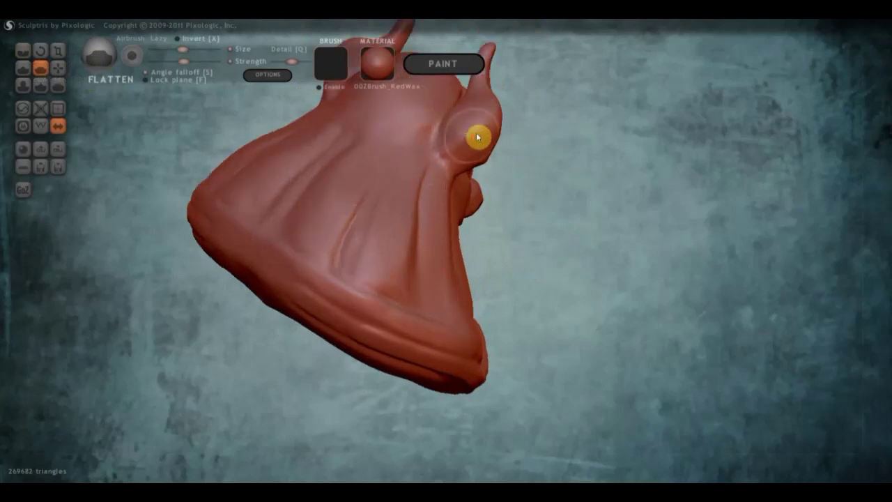
mouse_move(489, 117)
left_mouse_down()
mouse_move(434, 177)
mouse_move(302, 140)
mouse_move(542, 191)
mouse_move(430, 167)
mouse_move(454, 183)
left_mouse_up()
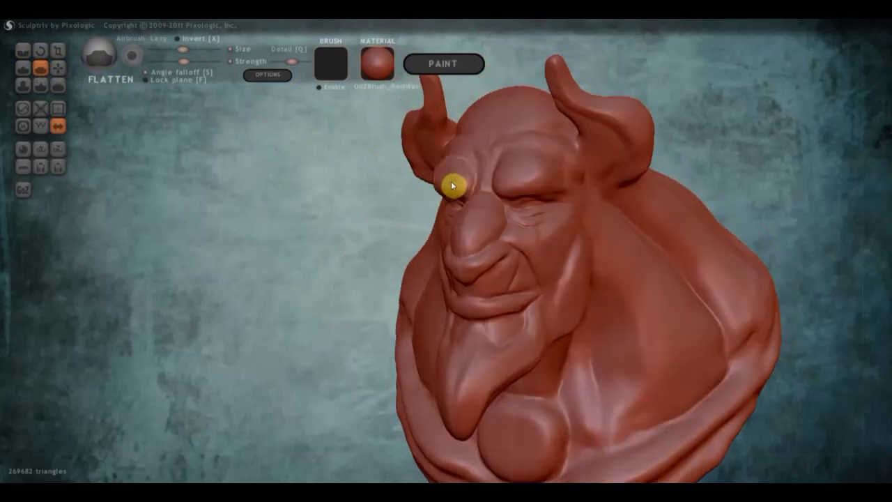
scroll(466, 225, "down", 2)
mouse_move(484, 295)
left_mouse_down()
mouse_move(410, 248)
mouse_move(284, 248)
left_mouse_up()
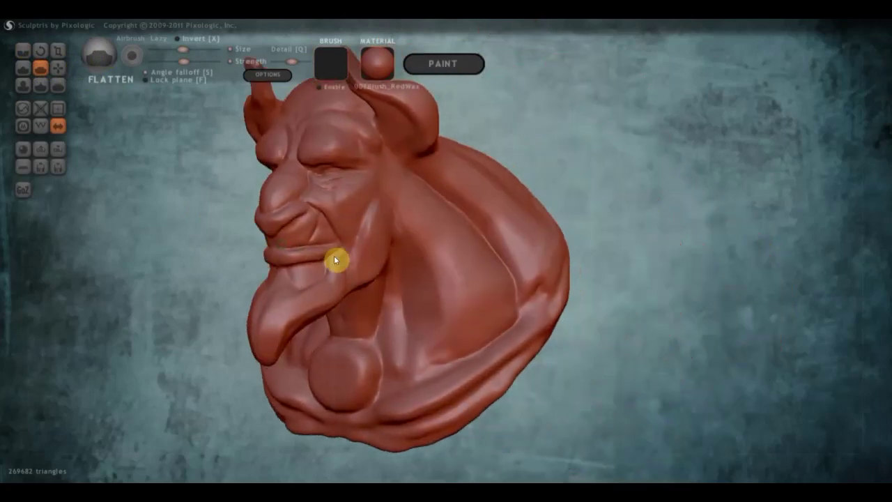
left_click(23, 67)
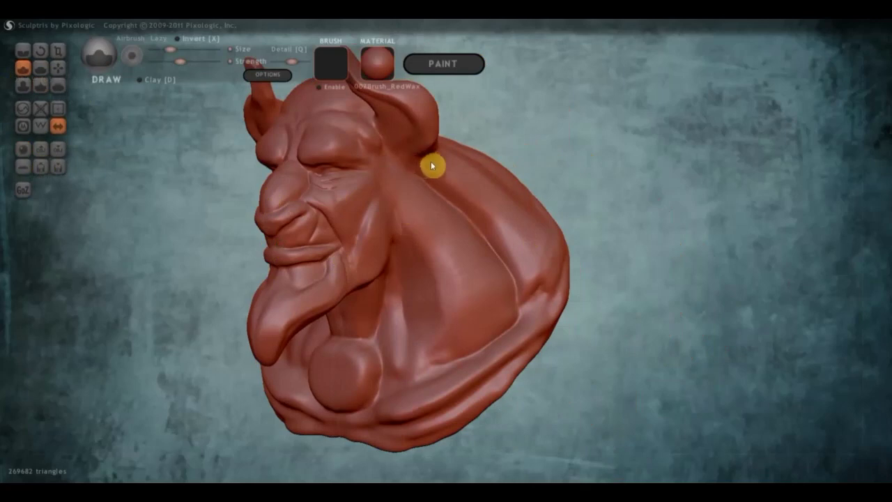
Enlarge the brush, Grab-pull the horn base down-left, then enter mask painting with M
left_click(183, 48)
mouse_move(418, 143)
left_mouse_down()
mouse_move(418, 174)
mouse_move(396, 141)
mouse_move(388, 153)
mouse_move(393, 147)
left_mouse_up()
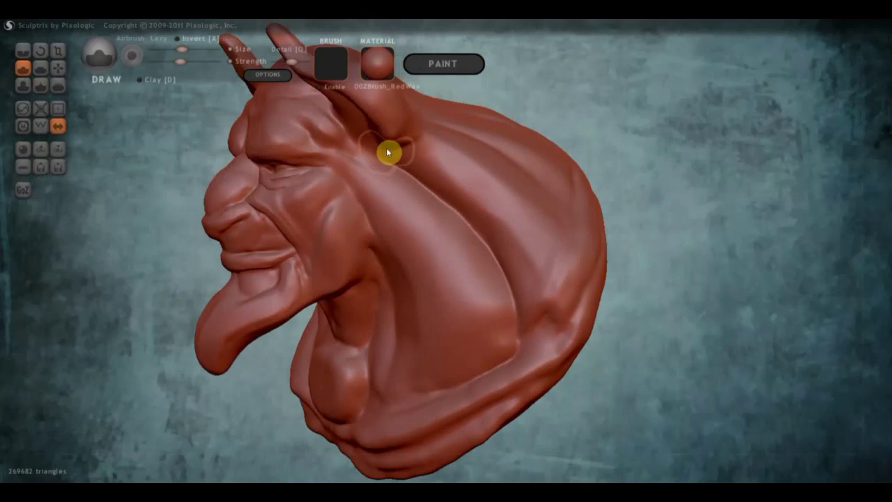
left_click(57, 67)
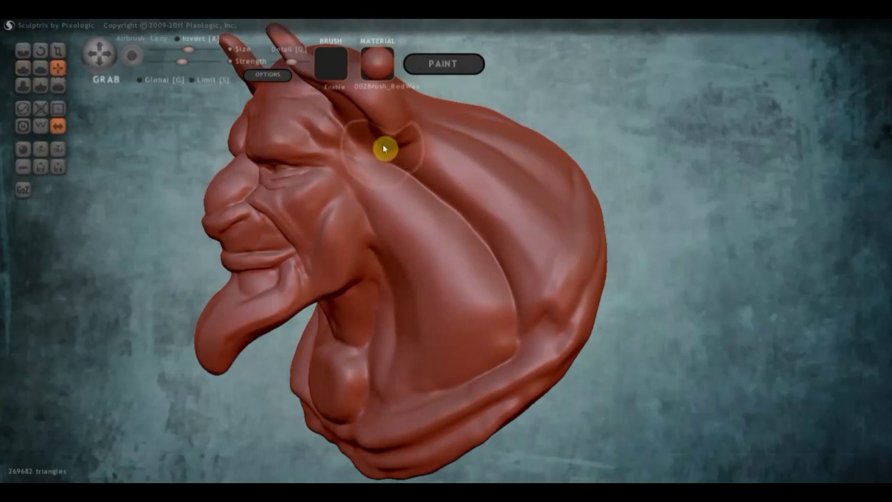
mouse_move(381, 159)
left_mouse_down()
mouse_move(366, 174)
mouse_move(404, 160)
mouse_move(367, 179)
left_mouse_up()
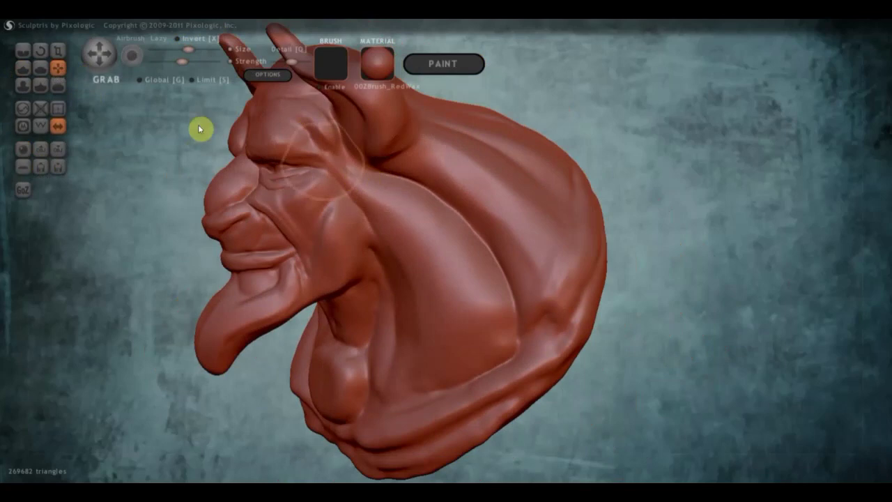
left_click(28, 70)
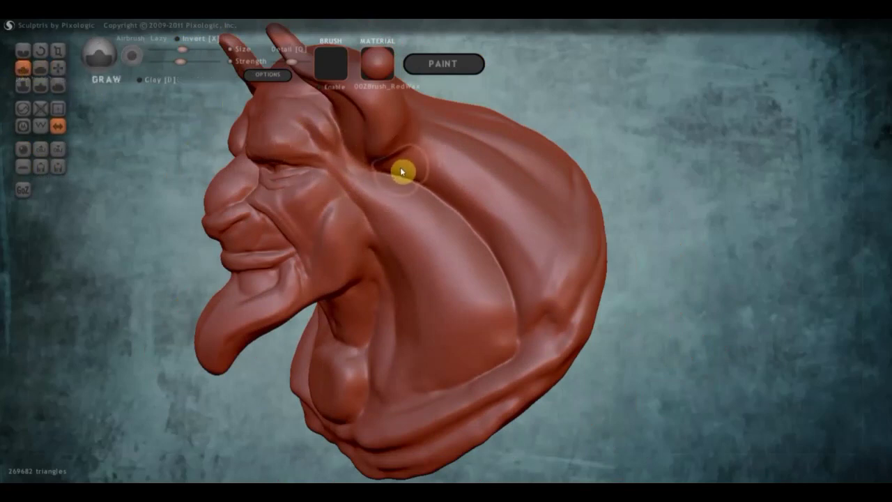
key("m")
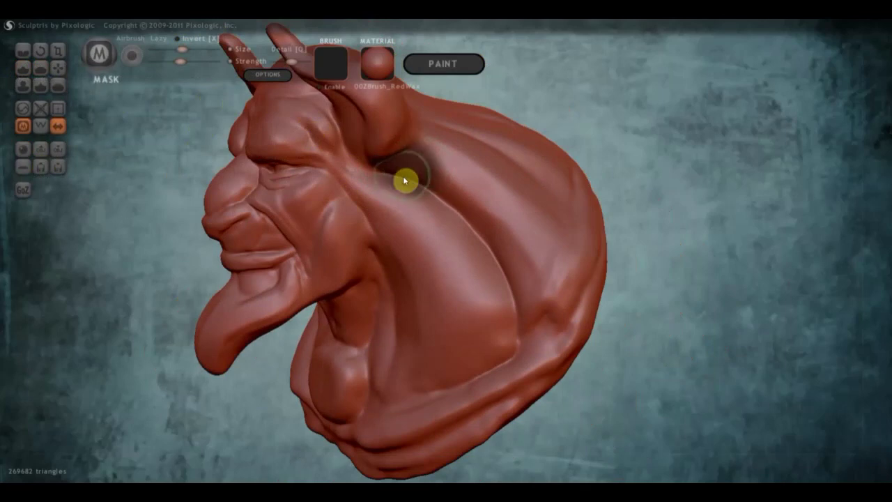
Invert the mask and build a rounded bump behind the horn base
key("m")
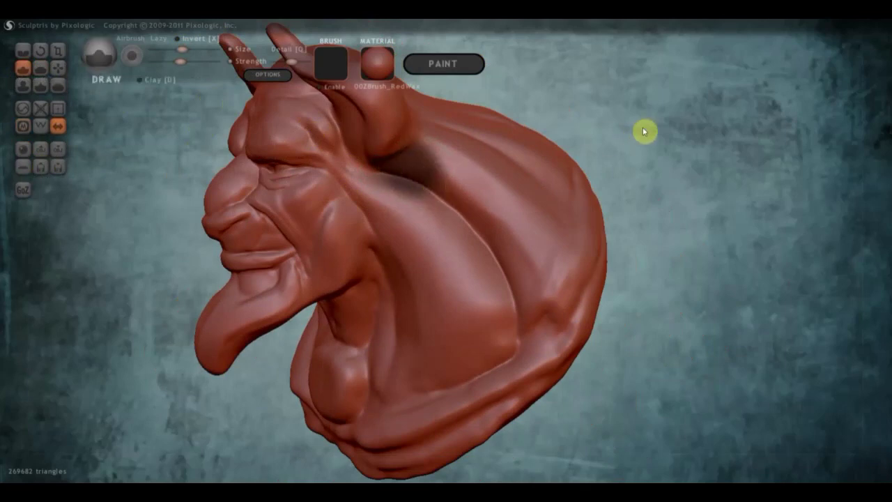
left_click(643, 130, "ctrl")
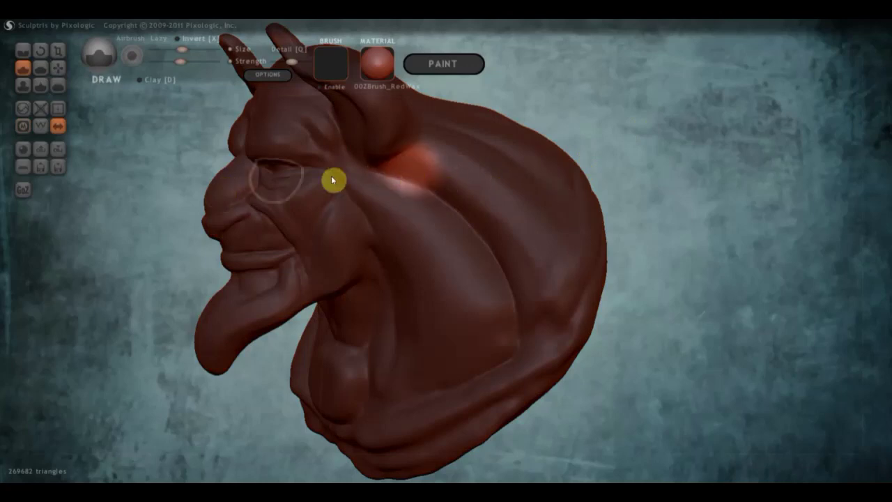
mouse_move(416, 186)
left_mouse_down()
mouse_move(398, 190)
mouse_move(402, 173)
mouse_move(395, 183)
left_mouse_up()
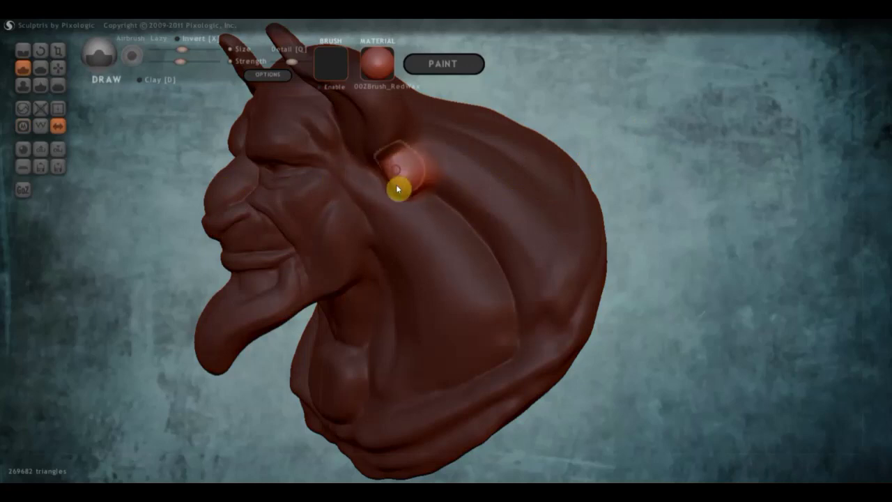
With a smaller Grab brush, pull the bump into a pointed ear and refine its tip
left_click(58, 68)
right_click_drag(319, 191, 370, 179)
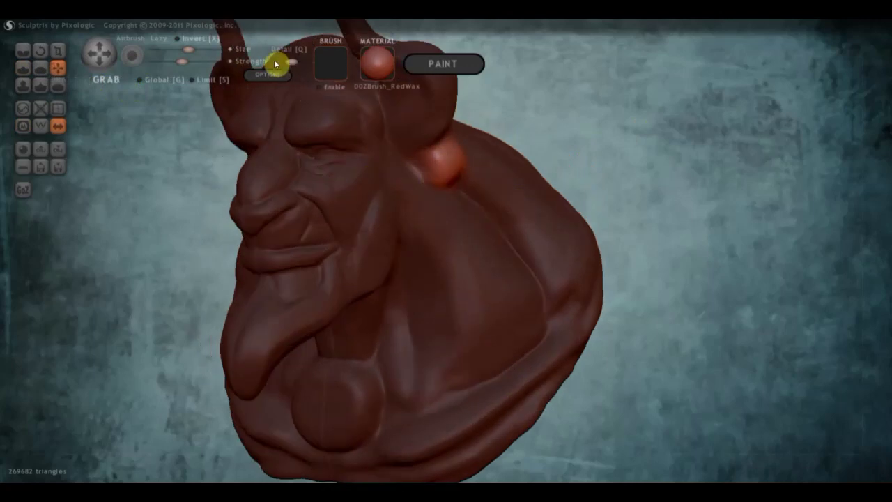
left_click_drag(195, 52, 182, 50)
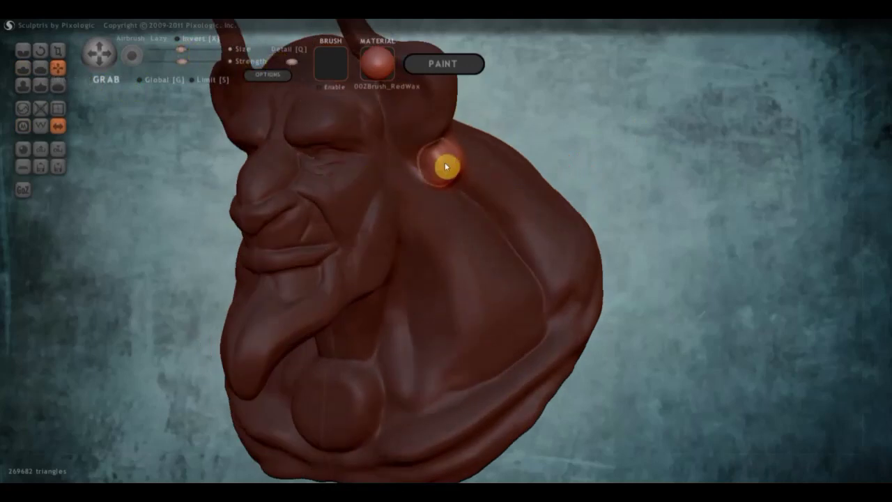
left_click_drag(447, 165, 501, 193)
right_click_drag(495, 188, 537, 179)
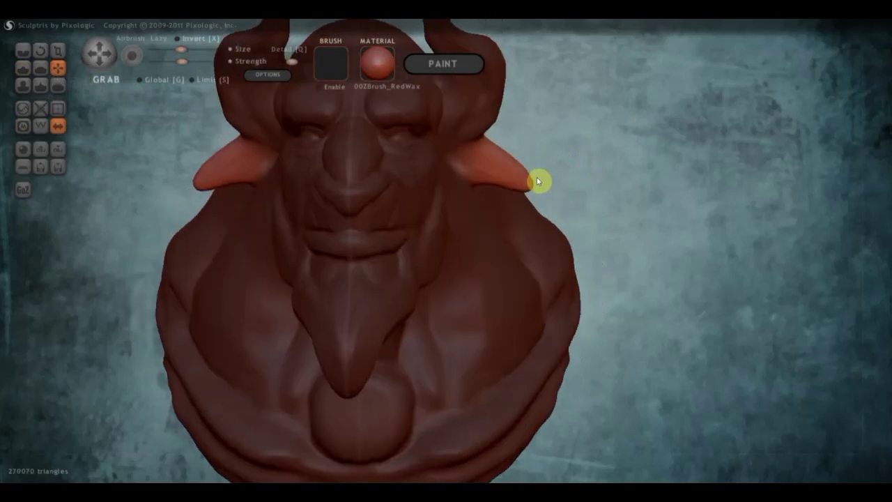
left_click_drag(476, 181, 468, 171)
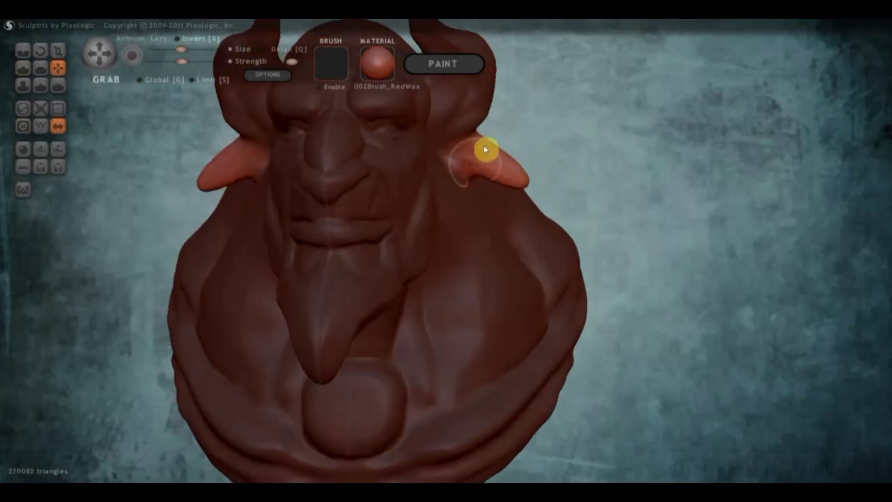
mouse_move(486, 150)
left_mouse_down()
mouse_move(513, 170)
mouse_move(495, 165)
left_mouse_up()
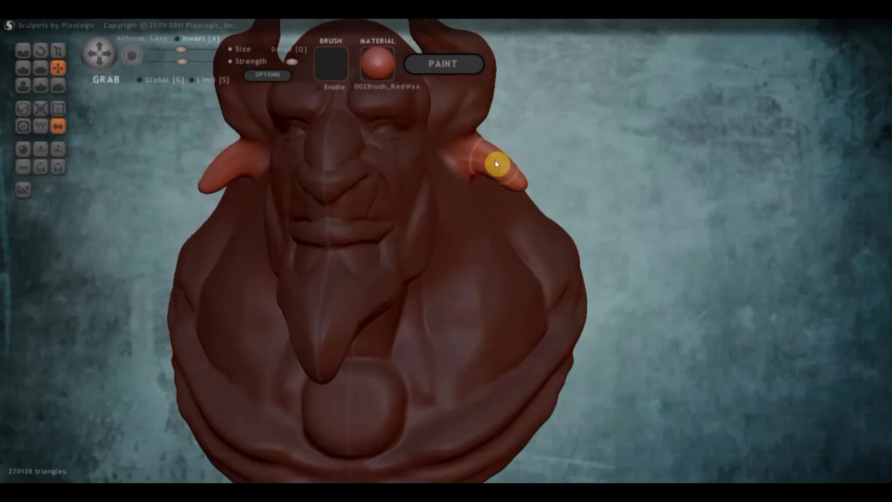
mouse_move(494, 161)
right_mouse_down()
mouse_move(457, 175)
mouse_move(494, 167)
right_mouse_up()
left_click_drag(496, 179, 490, 177)
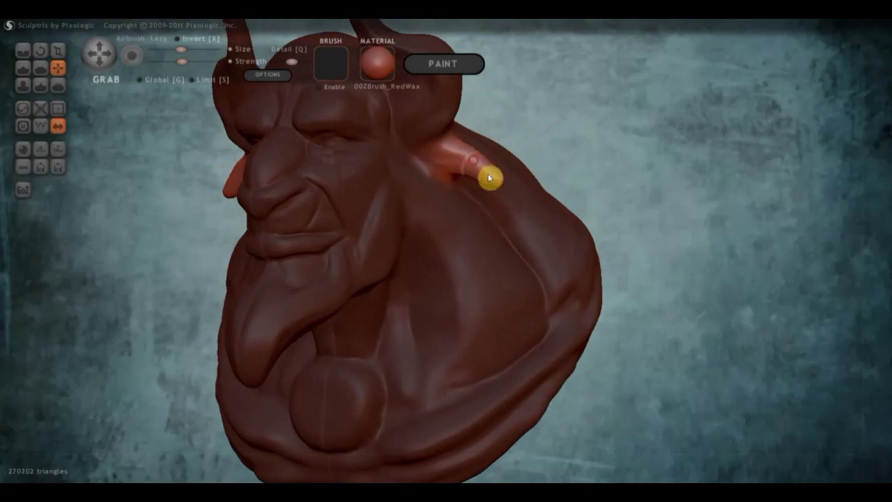
mouse_move(665, 149)
right_mouse_down()
mouse_move(706, 146)
mouse_move(565, 152)
right_mouse_up()
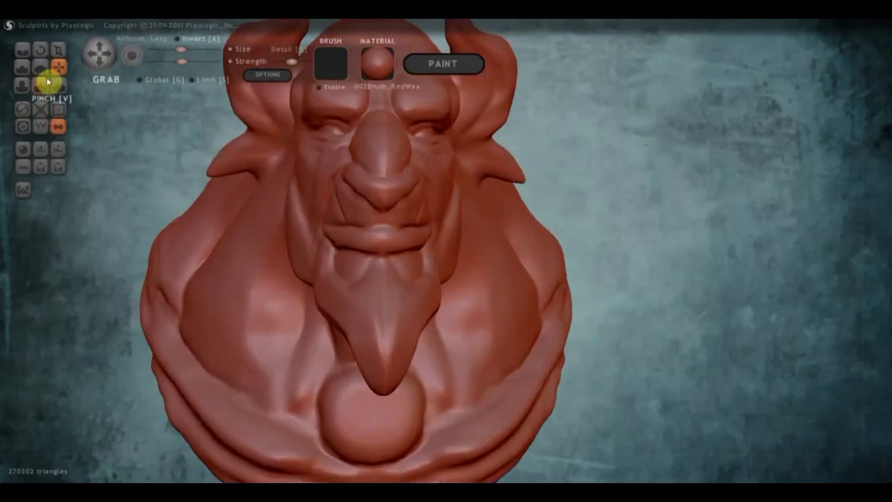
Build up and reshape the shoulder surface with the Draw brush
left_click(31, 67)
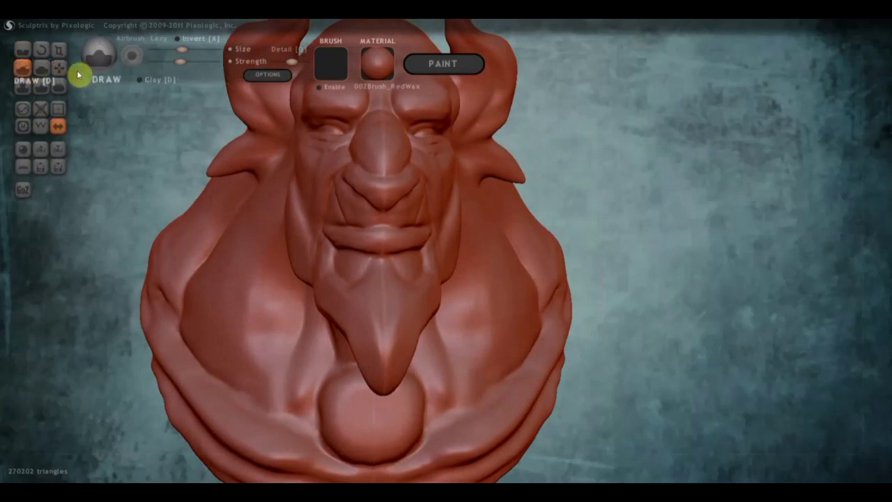
scroll(450, 145, "up", 2)
mouse_move(478, 147)
right_mouse_down()
mouse_move(271, 194)
mouse_move(133, 281)
right_mouse_up()
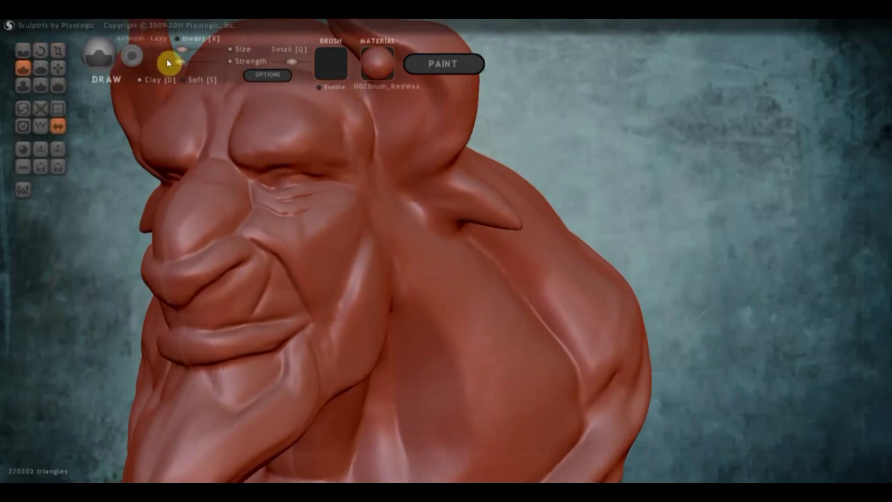
left_click_drag(177, 65, 179, 62)
left_click_drag(458, 196, 471, 189)
mouse_move(474, 193)
left_mouse_down()
mouse_move(426, 195)
mouse_move(440, 189)
left_mouse_up()
mouse_move(498, 203)
left_mouse_down()
mouse_move(448, 188)
mouse_move(509, 213)
mouse_move(530, 211)
left_mouse_up()
With Clay off, build ridges where the ear joins the neck, cheek and head
left_click(142, 80)
mouse_move(460, 213)
left_mouse_down()
mouse_move(416, 206)
mouse_move(446, 202)
mouse_move(482, 223)
mouse_move(446, 219)
mouse_move(460, 233)
mouse_move(430, 225)
mouse_move(453, 227)
mouse_move(464, 211)
mouse_move(476, 225)
mouse_move(443, 218)
mouse_move(447, 233)
mouse_move(426, 207)
mouse_move(453, 222)
left_mouse_up()
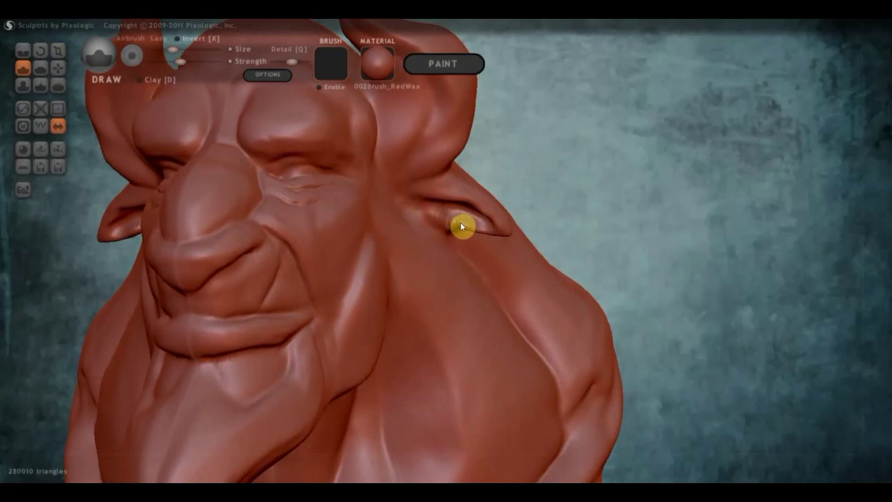
mouse_move(481, 228)
right_mouse_down()
mouse_move(304, 255)
mouse_move(342, 255)
right_mouse_up()
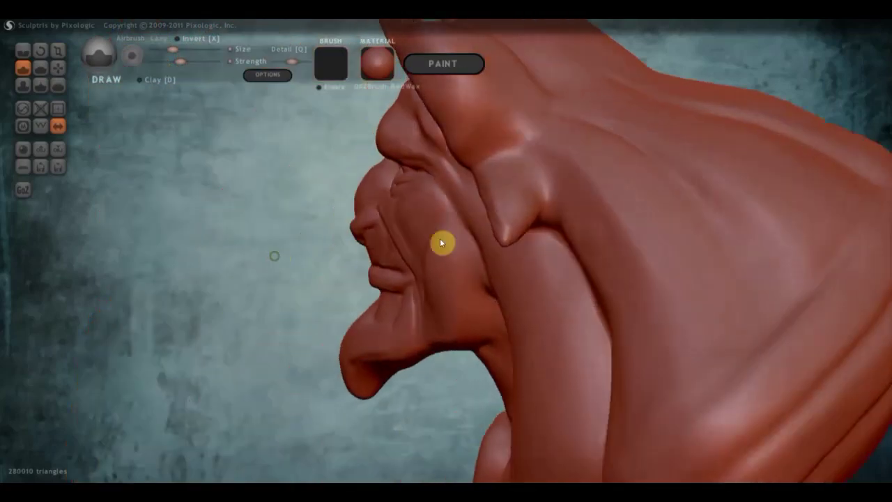
right_click_drag(559, 175, 524, 162)
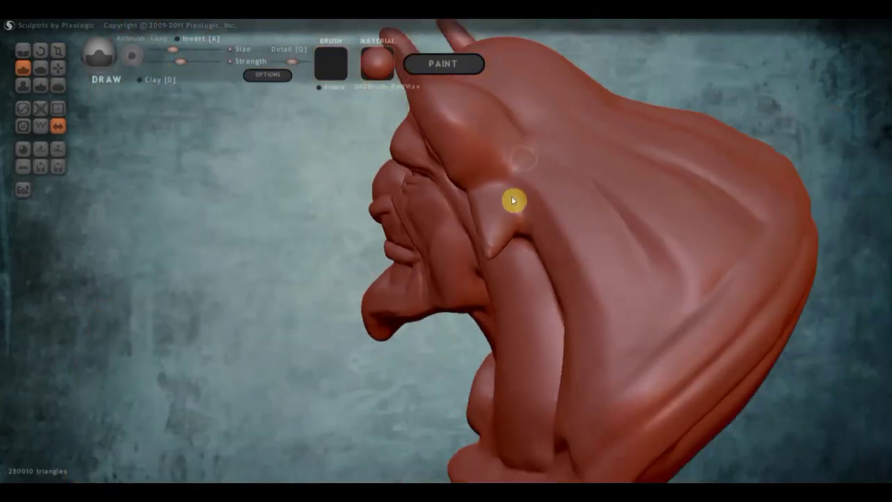
mouse_move(500, 180)
left_mouse_down()
mouse_move(527, 235)
mouse_move(507, 175)
mouse_move(462, 201)
left_mouse_up()
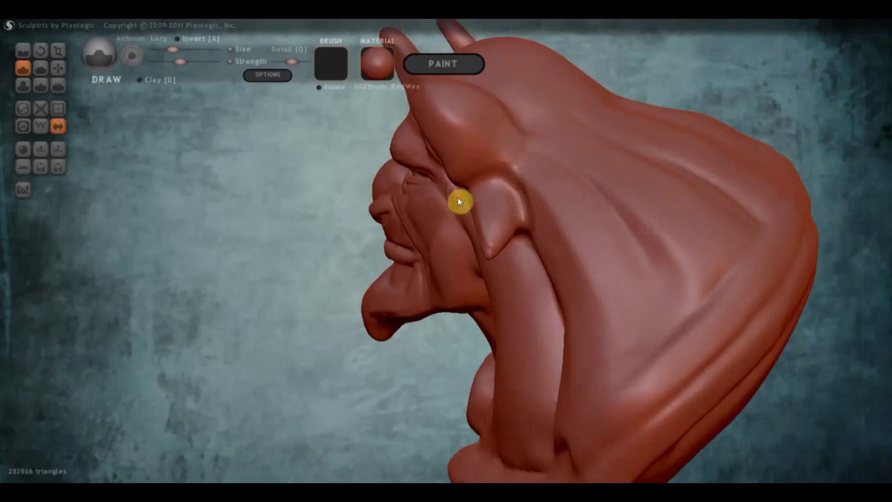
mouse_move(522, 153)
left_mouse_down()
mouse_move(488, 185)
mouse_move(523, 160)
mouse_move(518, 213)
mouse_move(527, 233)
left_mouse_up()
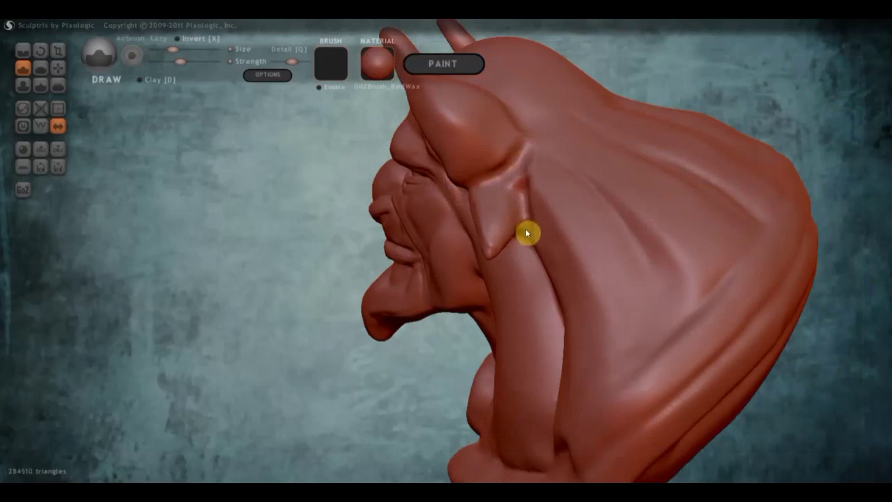
Crease the line where the ear meets the head, plus a small crease nearby
left_click(23, 50)
mouse_move(510, 178)
left_mouse_down()
mouse_move(521, 234)
mouse_move(523, 155)
mouse_move(521, 222)
left_mouse_up()
right_click_drag(557, 205, 597, 179)
mouse_move(509, 211)
right_mouse_down()
mouse_move(587, 192)
mouse_move(402, 299)
right_mouse_up()
left_click_drag(388, 249, 432, 279)
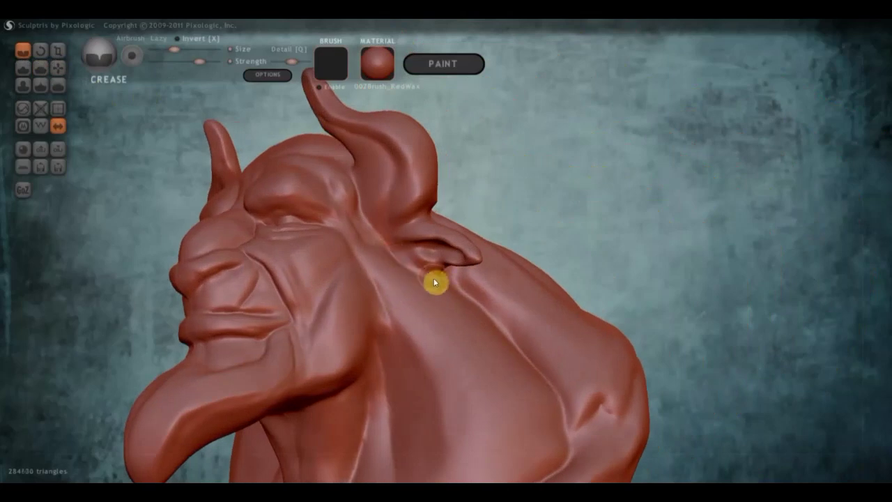
Pull the lower part of the pointed ear downward with Grab
left_click(58, 67)
right_click_drag(194, 130, 424, 233)
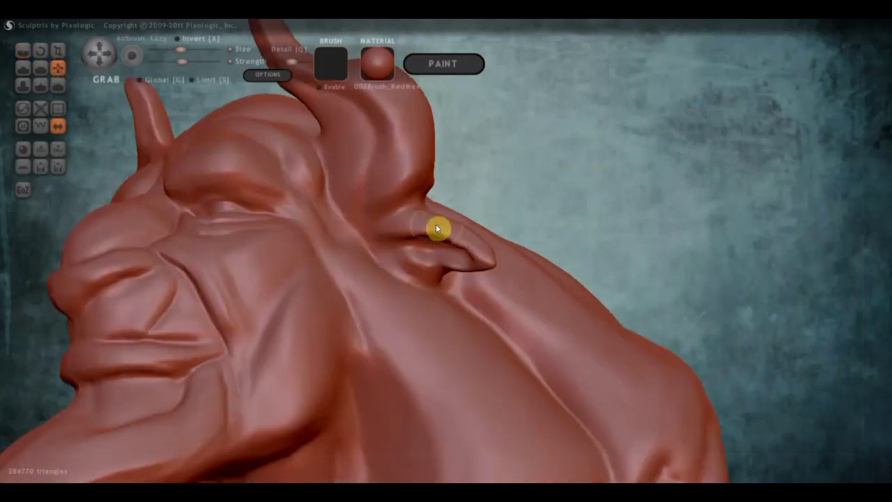
left_click_drag(397, 218, 432, 280)
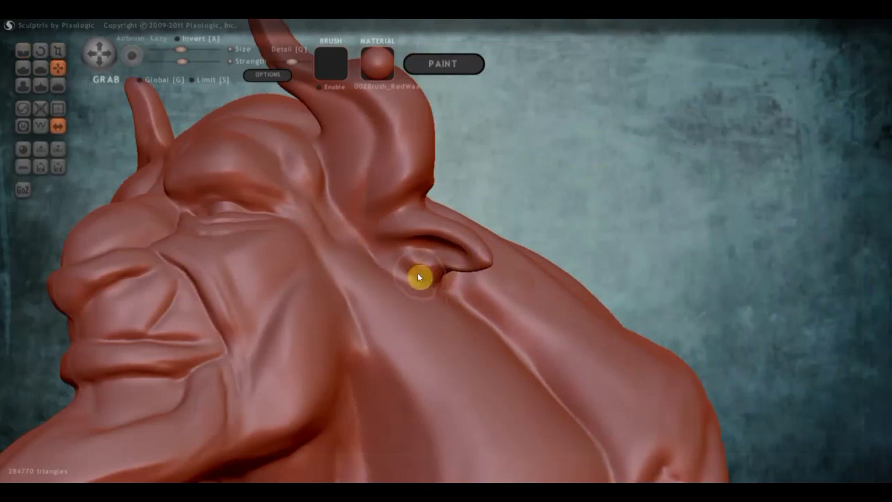
mouse_move(438, 287)
right_mouse_down()
mouse_move(418, 302)
mouse_move(209, 209)
right_mouse_up()
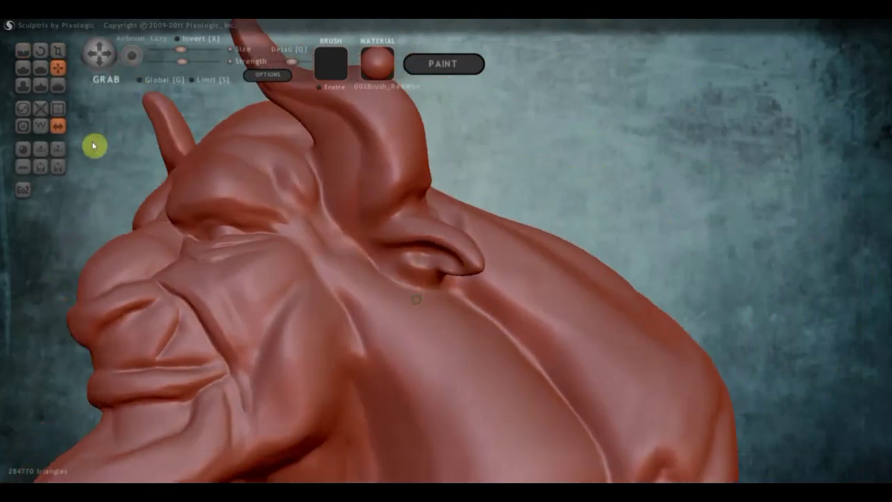
Crease a groove under the ear base and carry it down the neck
left_click(22, 50)
right_click_drag(358, 268, 482, 295)
mouse_move(459, 282)
left_mouse_down()
mouse_move(418, 295)
mouse_move(452, 283)
mouse_move(425, 288)
left_mouse_up()
right_click_drag(426, 298, 528, 308)
mouse_move(418, 198)
left_mouse_down()
mouse_move(372, 249)
mouse_move(390, 255)
mouse_move(378, 243)
mouse_move(397, 225)
mouse_move(369, 243)
left_mouse_up()
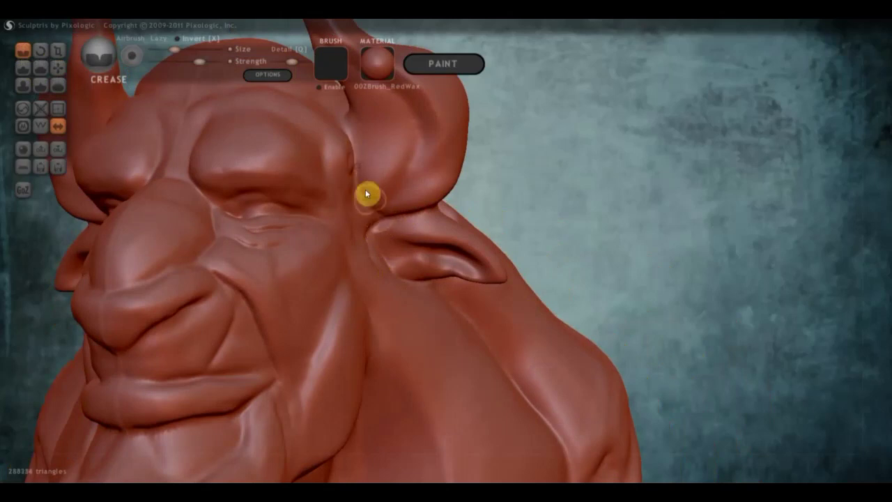
mouse_move(380, 229)
left_mouse_down()
mouse_move(376, 245)
mouse_move(411, 289)
left_mouse_up()
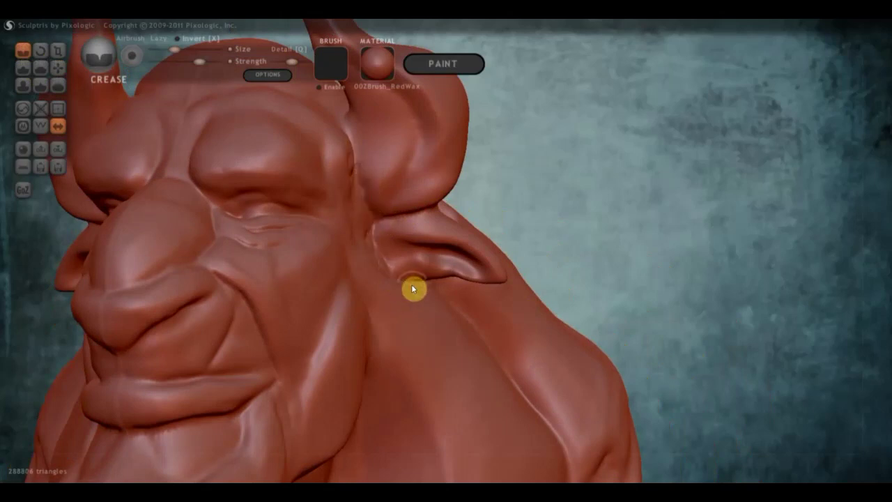
mouse_move(399, 279)
right_mouse_down()
mouse_move(394, 258)
mouse_move(406, 236)
right_mouse_up()
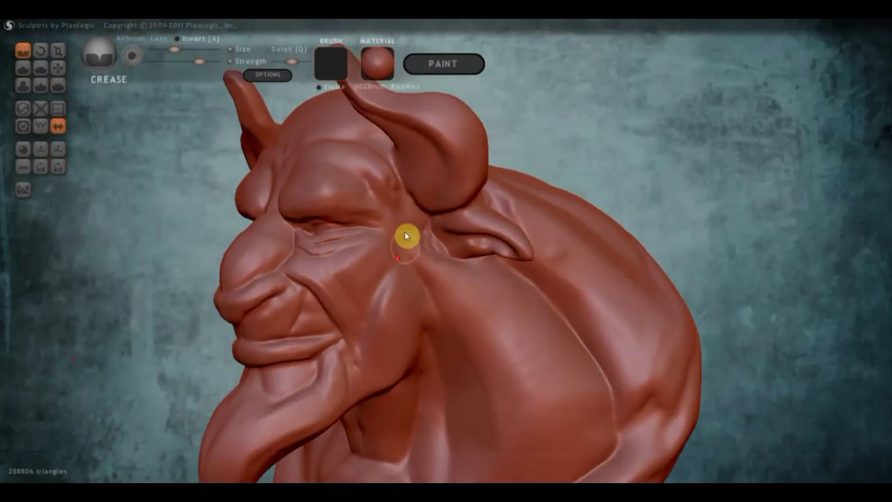
mouse_move(434, 241)
left_mouse_down()
mouse_move(398, 239)
mouse_move(442, 342)
mouse_move(408, 269)
left_mouse_up()
Flatten the neck crease and smooth the shoulder and chest surface
left_click(40, 67)
mouse_move(397, 240)
left_mouse_down()
mouse_move(466, 313)
mouse_move(509, 331)
mouse_move(542, 390)
mouse_move(536, 335)
left_mouse_up()
scroll(543, 352, "down", 2)
mouse_move(552, 374)
left_mouse_down()
mouse_move(537, 392)
mouse_move(554, 368)
mouse_move(523, 363)
mouse_move(520, 372)
mouse_move(519, 316)
mouse_move(536, 306)
mouse_move(534, 253)
mouse_move(577, 304)
left_mouse_up()
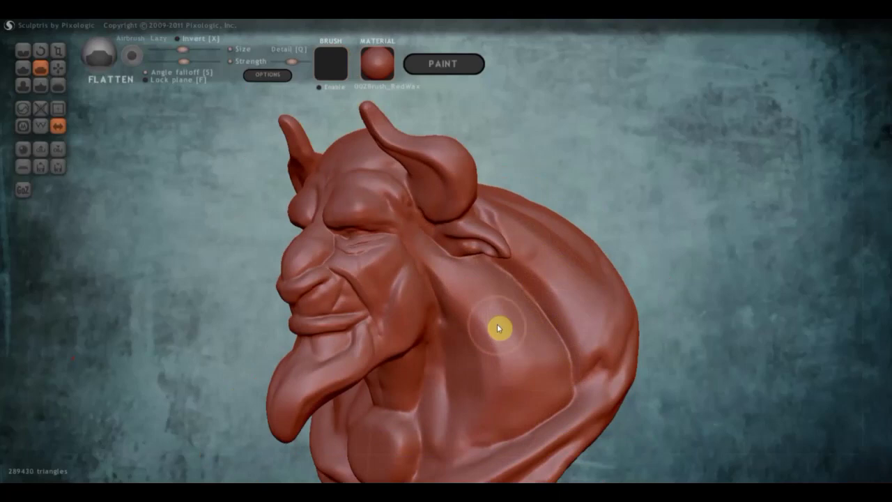
scroll(472, 342, "up", 1)
scroll(488, 342, "up", 3)
mouse_move(501, 343)
right_mouse_down()
mouse_move(474, 342)
mouse_move(521, 312)
right_mouse_up()
right_click_drag(528, 212, 473, 216)
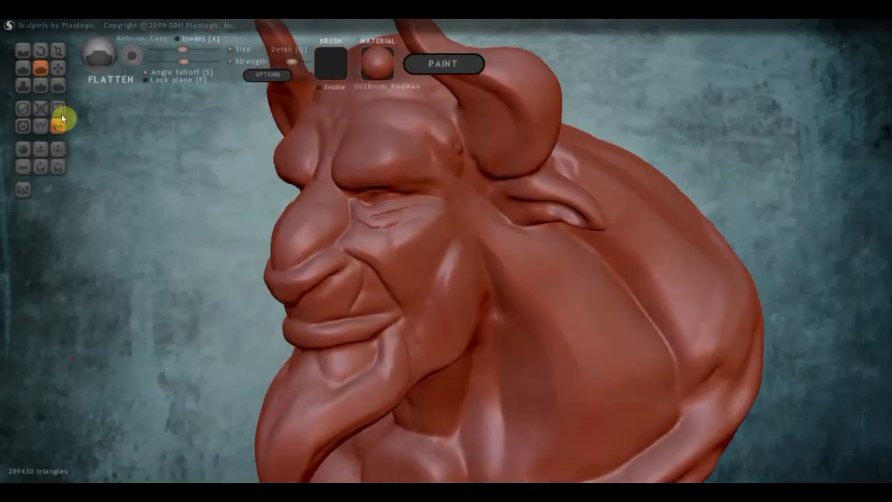
left_click(57, 72)
scroll(515, 174, "up", 1)
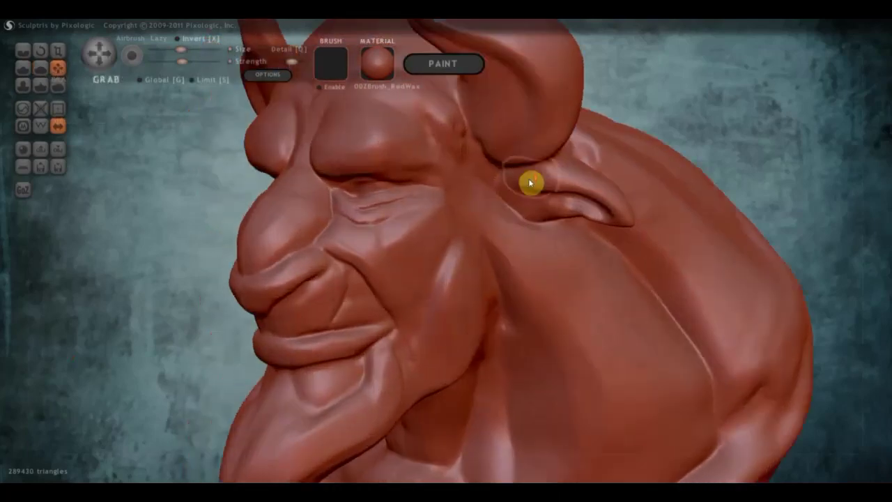
Grab the ear tip and lump, pulling the ear's lower edge into a thin strand
mouse_move(519, 197)
left_mouse_down()
mouse_move(563, 187)
mouse_move(581, 195)
left_mouse_up()
mouse_move(581, 195)
right_mouse_down()
mouse_move(503, 189)
mouse_move(536, 216)
right_mouse_up()
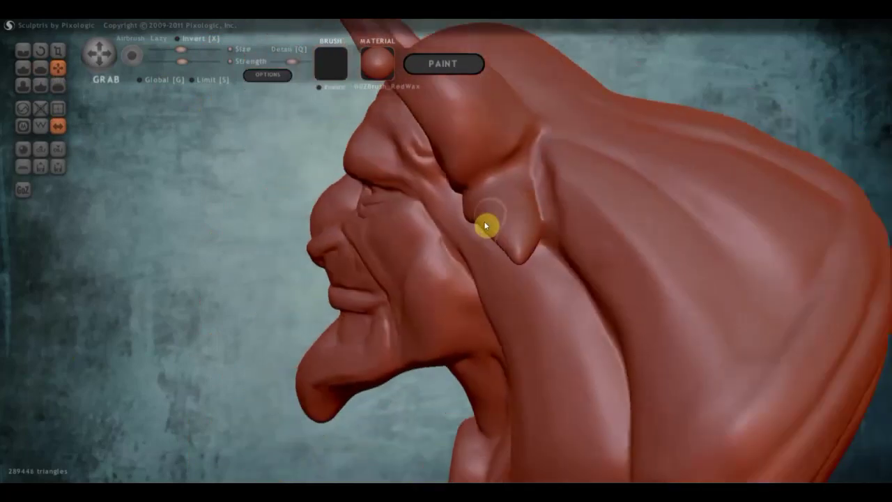
mouse_move(502, 244)
right_mouse_down()
mouse_move(514, 242)
mouse_move(493, 228)
mouse_move(502, 229)
right_mouse_up()
mouse_move(498, 232)
left_mouse_down()
mouse_move(498, 215)
mouse_move(480, 209)
mouse_move(502, 203)
mouse_move(492, 211)
mouse_move(501, 204)
mouse_move(506, 230)
left_mouse_up()
right_click_drag(506, 229, 687, 237)
right_click_drag(368, 251, 408, 233)
mouse_move(402, 223)
left_mouse_down()
mouse_move(408, 249)
mouse_move(390, 258)
mouse_move(409, 249)
left_mouse_up()
mouse_move(410, 249)
right_mouse_down()
mouse_move(454, 247)
mouse_move(157, 286)
mouse_move(88, 271)
right_mouse_up()
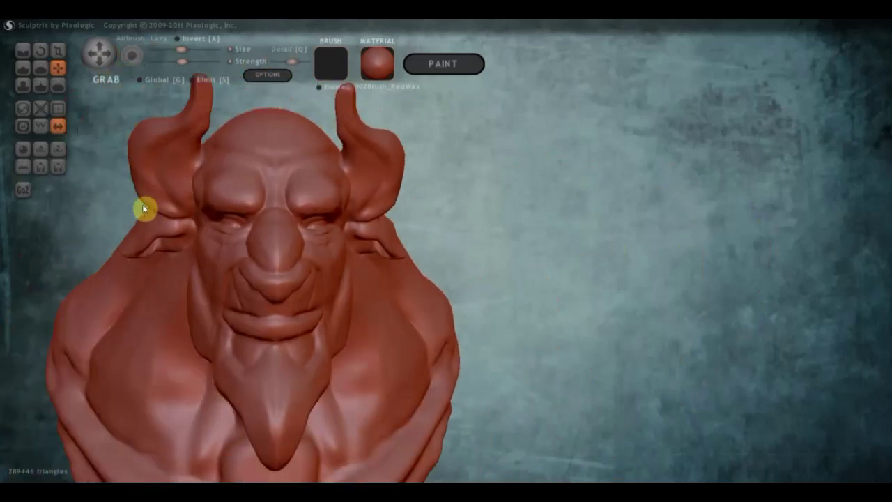
mouse_move(155, 208)
right_mouse_down()
mouse_move(225, 217)
mouse_move(213, 239)
right_mouse_up()
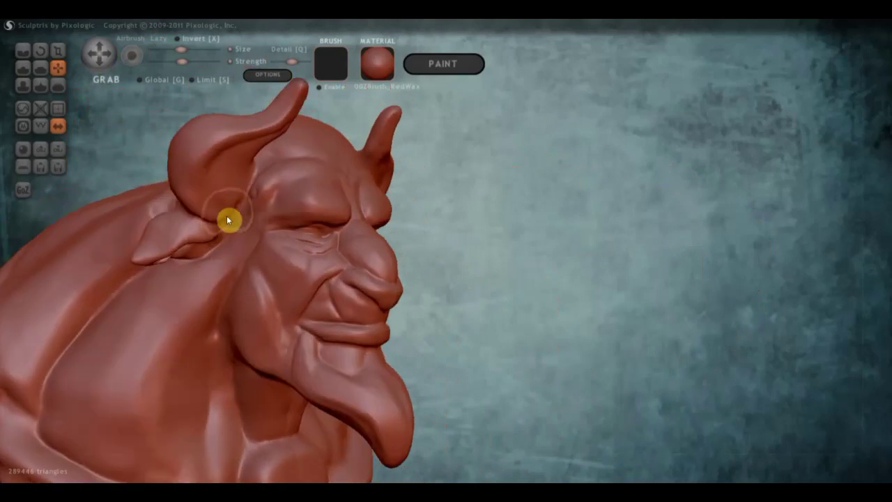
With Draw in Clay mode, stroke a groove below the ear and a small brow mark between the eyes
left_click(22, 66)
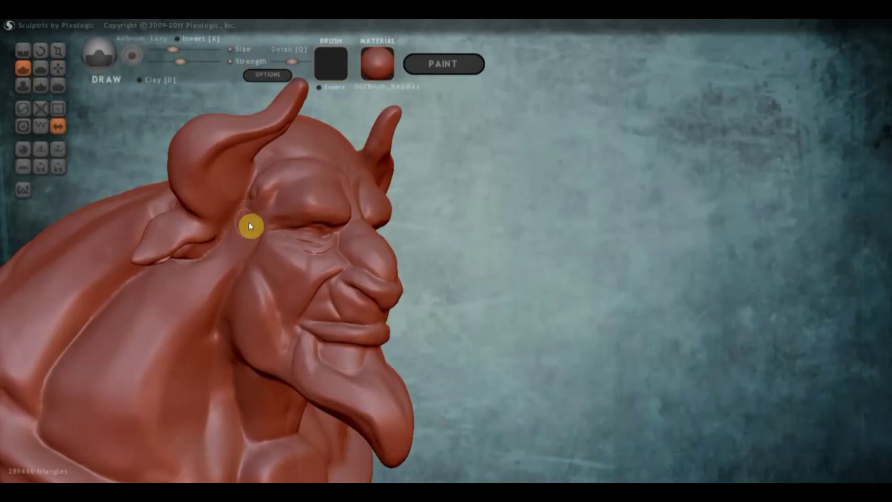
left_click(139, 79)
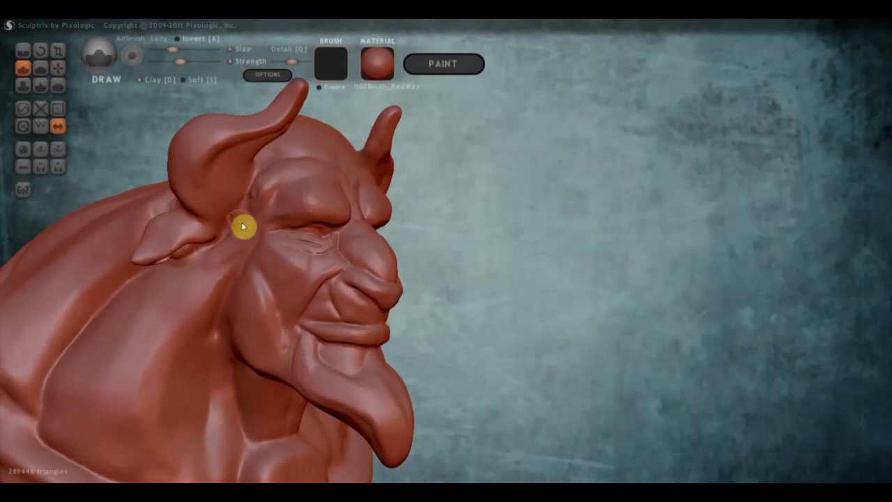
mouse_move(224, 245)
left_mouse_down()
mouse_move(247, 246)
mouse_move(180, 290)
left_mouse_up()
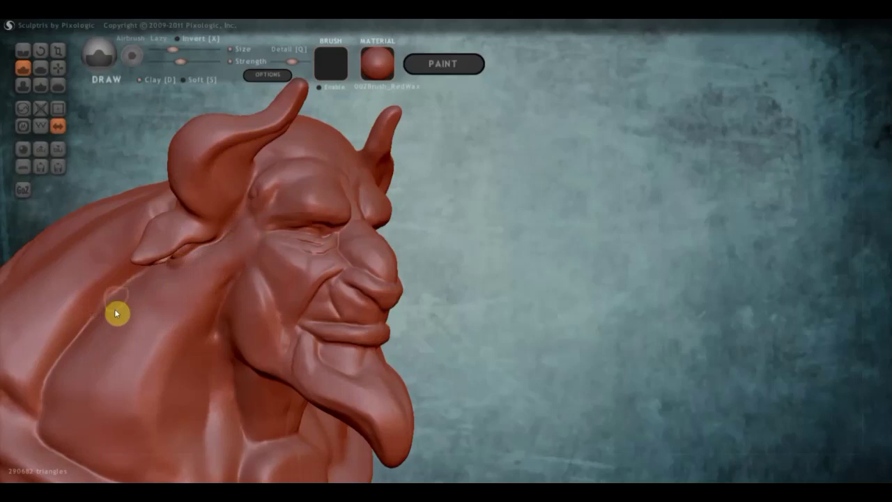
mouse_move(228, 297)
right_mouse_down()
mouse_move(170, 296)
mouse_move(172, 281)
right_mouse_up()
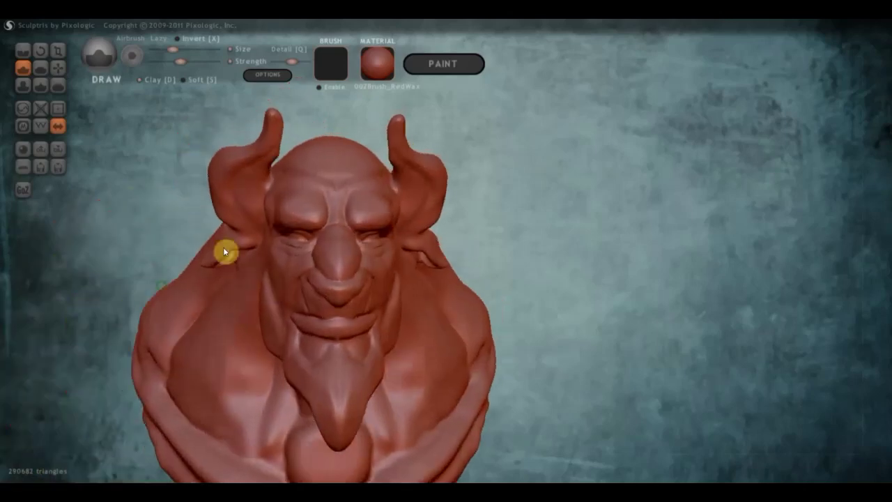
scroll(282, 216, "up", 2)
scroll(286, 205, "up", 2)
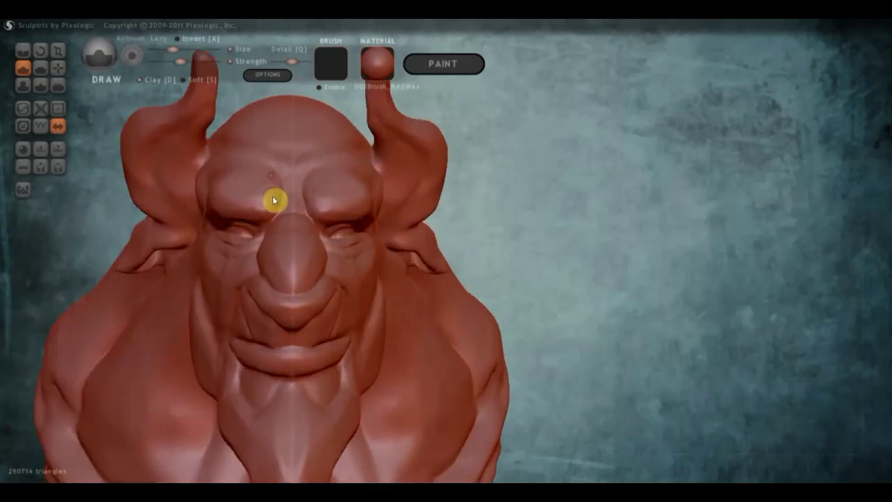
left_click_drag(245, 194, 272, 204)
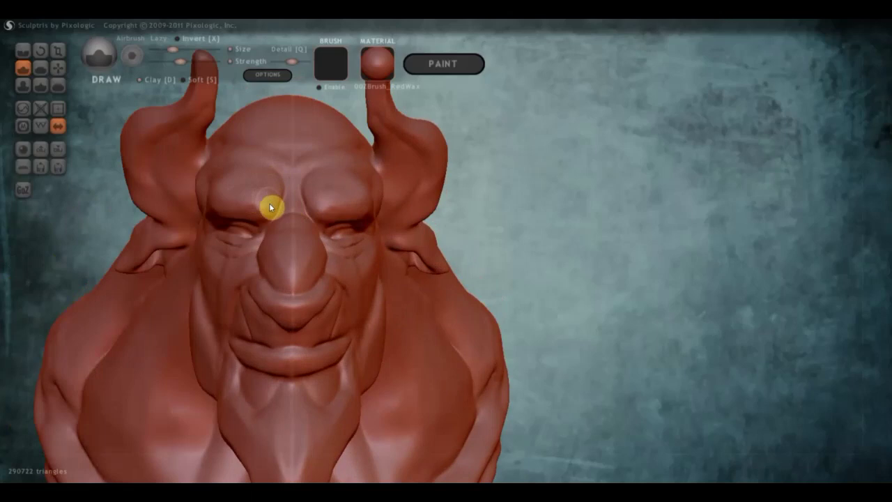
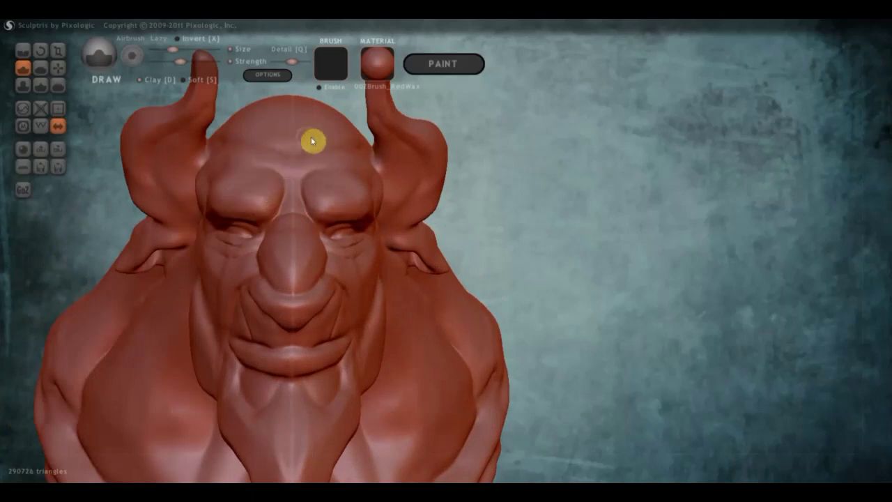
Lengthen the nose, groove the chin below the lip, and reshape the lower lip corner
left_click_drag(272, 244, 289, 287)
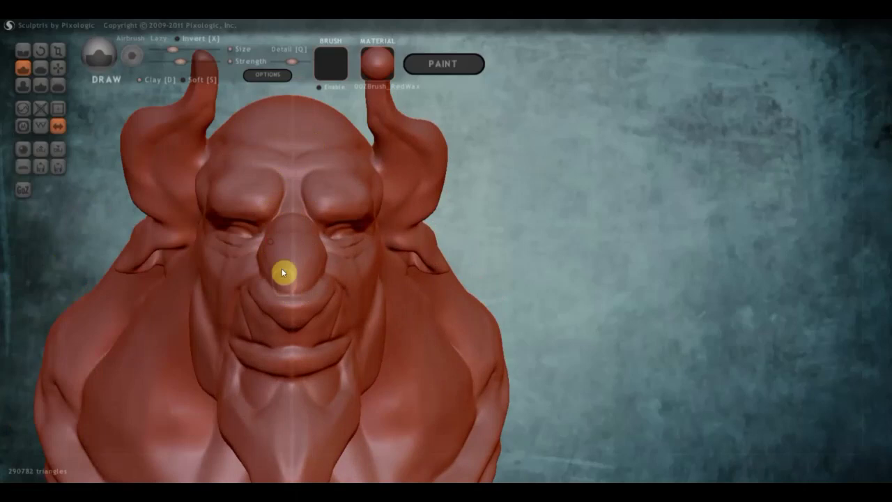
left_click_drag(287, 358, 287, 400)
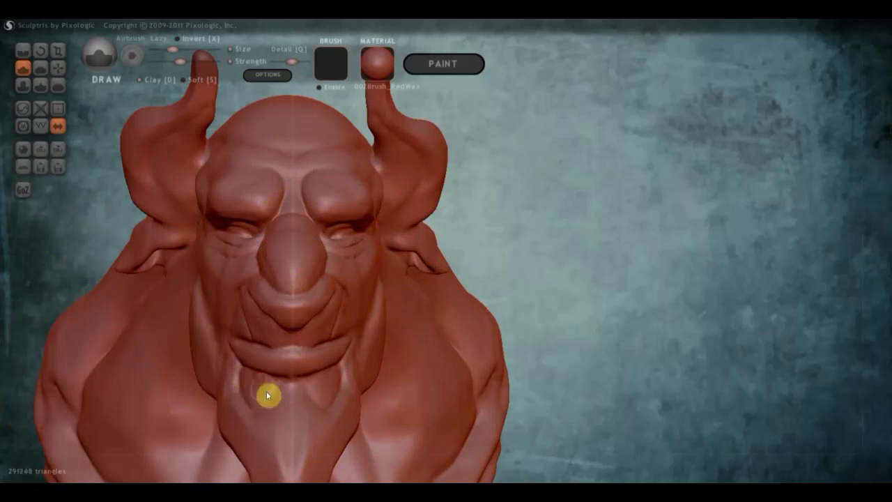
right_click_drag(288, 370, 243, 323)
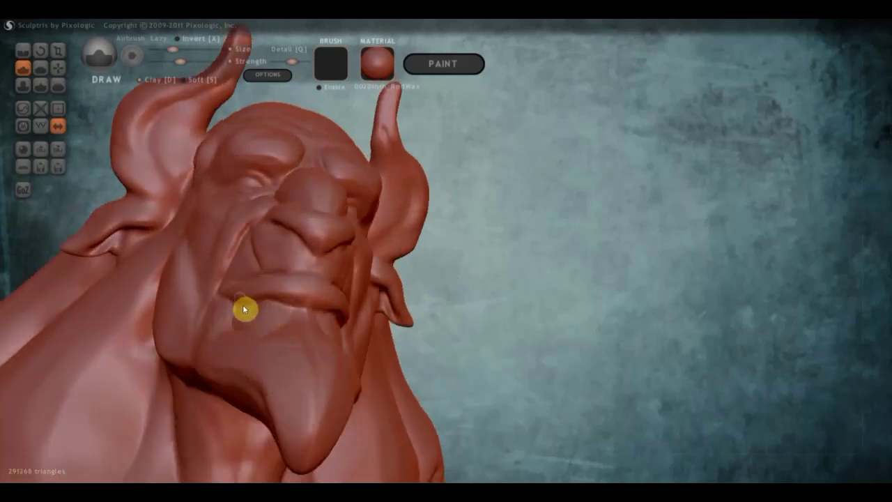
left_click_drag(239, 308, 266, 313)
From a three-quarter profile, add a small mark on the cheek
right_click_drag(253, 313, 249, 374)
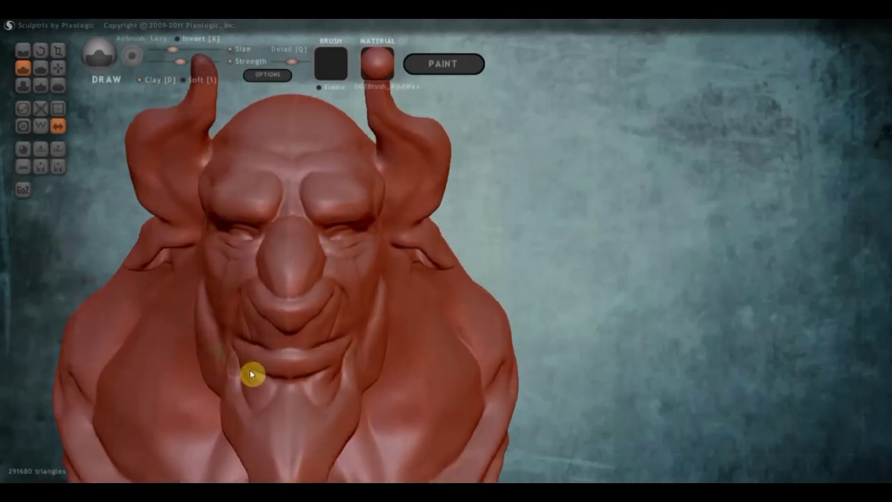
right_click_drag(353, 374, 264, 372)
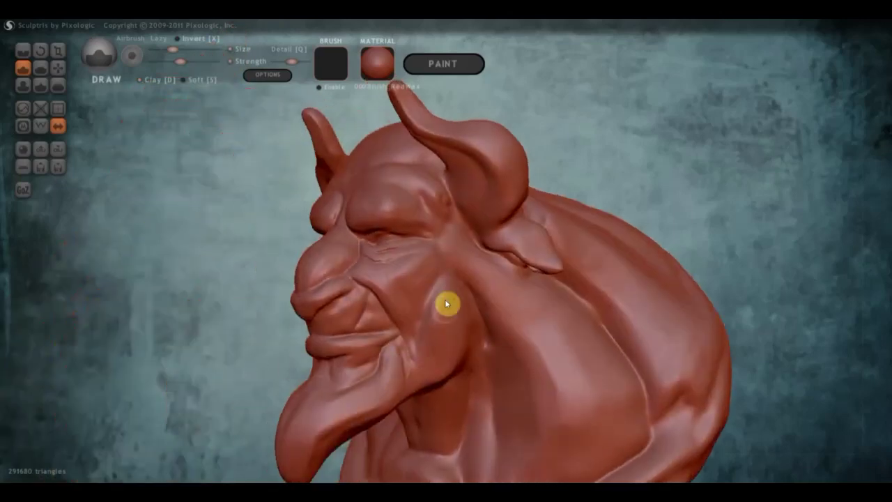
mouse_move(448, 293)
left_mouse_down()
mouse_move(457, 298)
mouse_move(452, 372)
mouse_move(462, 304)
mouse_move(464, 360)
mouse_move(458, 314)
mouse_move(456, 367)
mouse_move(448, 313)
mouse_move(452, 364)
mouse_move(435, 340)
mouse_move(438, 359)
mouse_move(444, 298)
mouse_move(456, 352)
mouse_move(474, 336)
mouse_move(459, 294)
mouse_move(454, 364)
mouse_move(474, 334)
mouse_move(454, 358)
left_mouse_up()
Build up the cheek fold below the eye, then select the Flatten brush
right_click_drag(524, 246, 496, 257)
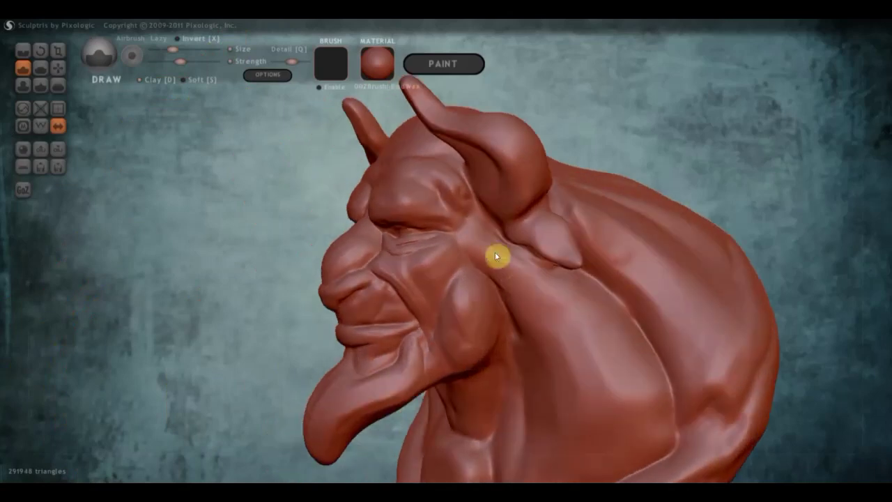
scroll(482, 317, "down", 2)
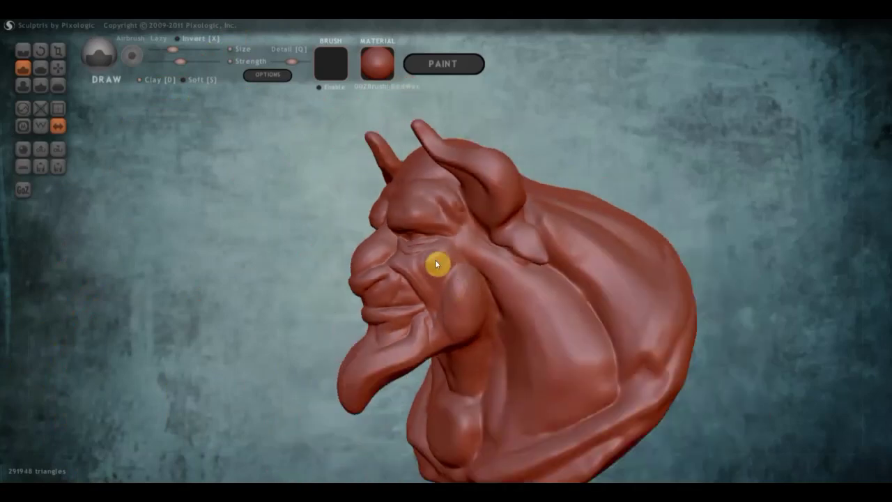
right_click_drag(439, 276, 471, 269)
scroll(435, 263, "up", 3)
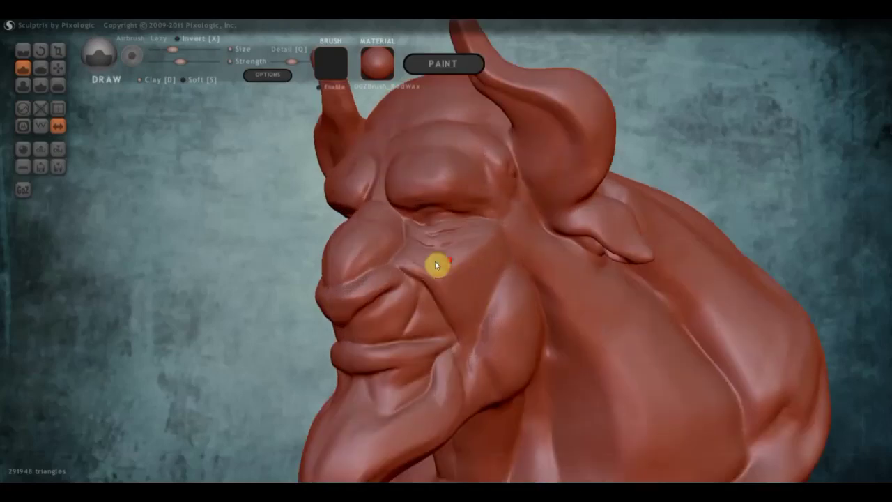
mouse_move(438, 285)
left_mouse_down()
mouse_move(464, 332)
mouse_move(438, 270)
left_mouse_up()
right_click_drag(427, 262, 424, 286)
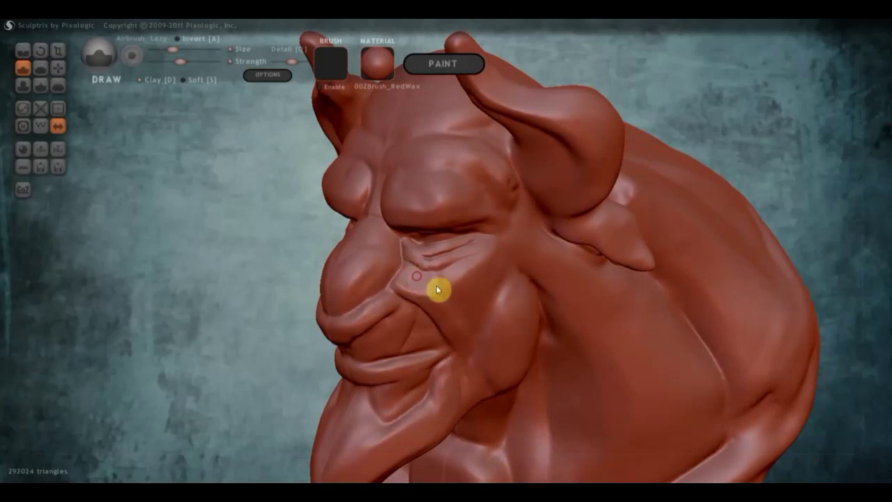
left_click_drag(483, 252, 471, 270)
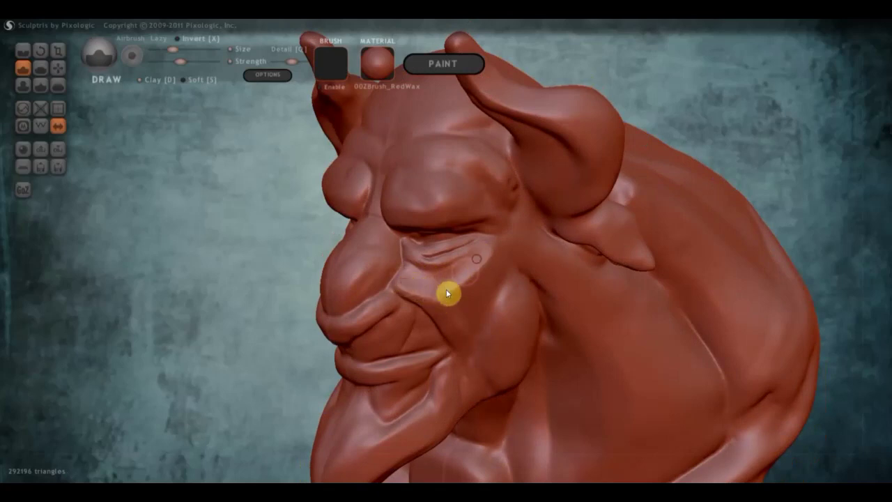
left_click(40, 68)
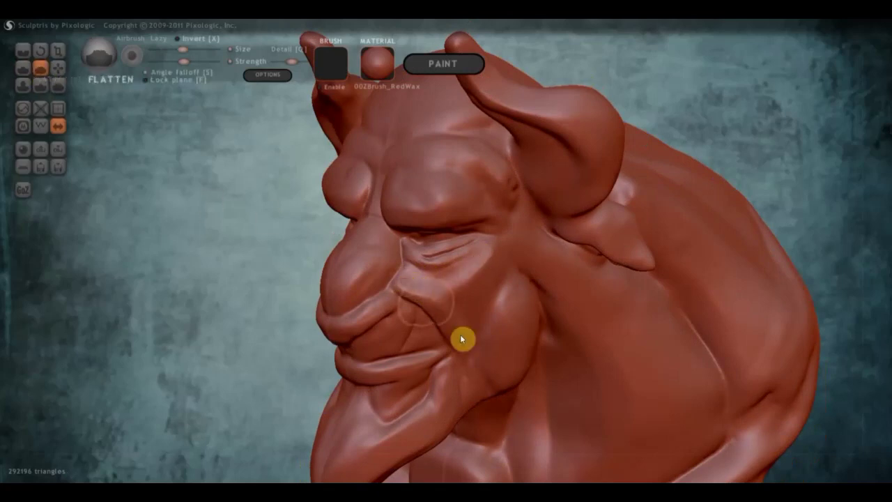
Flatten the nasolabial fold by the cheek and deepen the cheek crease
scroll(459, 334, "up", 3)
scroll(387, 297, "up", 2)
mouse_move(352, 324)
left_mouse_down()
mouse_move(424, 366)
mouse_move(346, 323)
mouse_move(412, 374)
mouse_move(562, 239)
mouse_move(521, 279)
mouse_move(555, 255)
mouse_move(416, 312)
left_mouse_up()
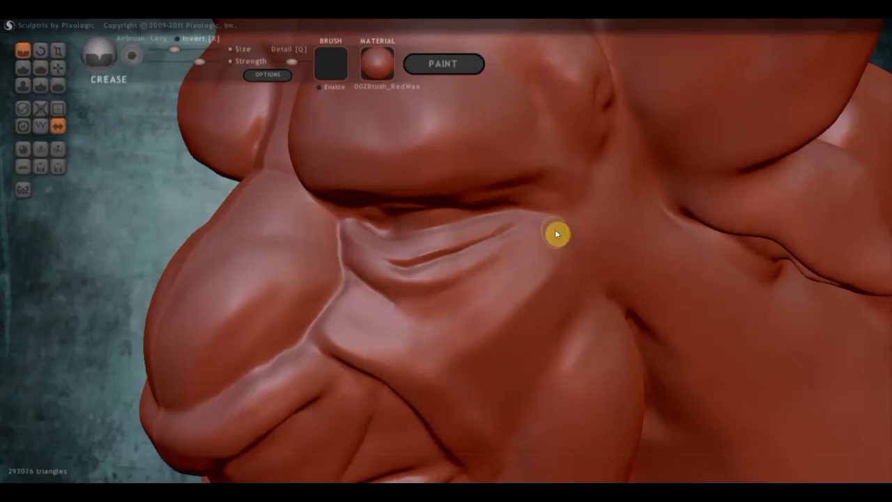
left_click_drag(443, 305, 395, 309)
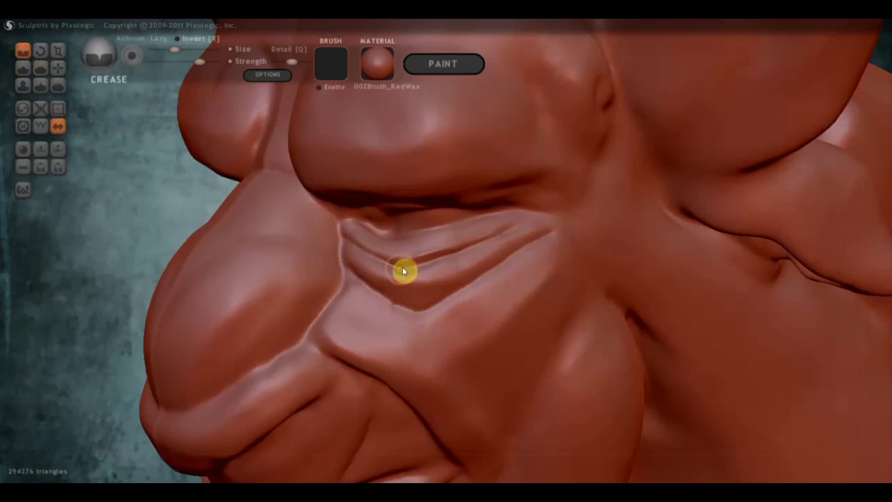
Return to the Flatten brush and smooth the lower cheek crease with long strokes
mouse_move(440, 265)
right_mouse_down()
mouse_move(479, 260)
mouse_move(450, 258)
right_mouse_up()
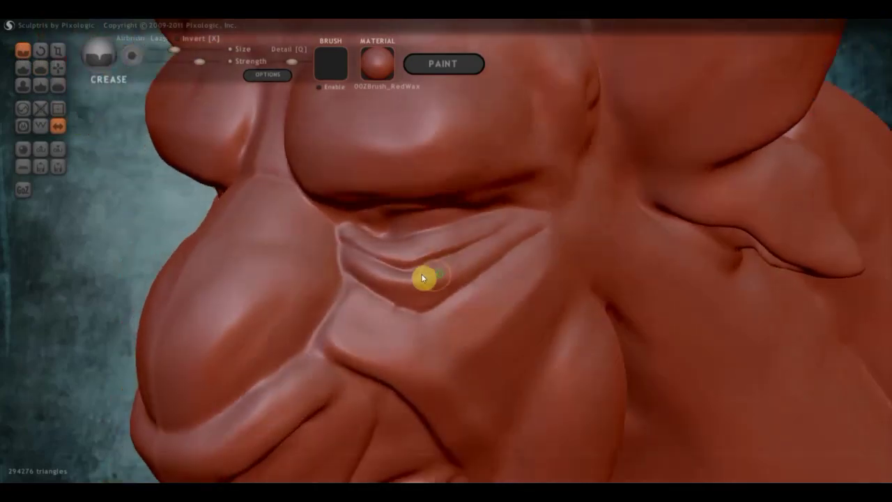
scroll(386, 271, "up", 3)
left_click(46, 71)
scroll(272, 237, "up", 3)
scroll(258, 289, "up", 2)
mouse_move(247, 280)
left_mouse_down()
mouse_move(149, 265)
mouse_move(251, 342)
mouse_move(153, 278)
mouse_move(247, 324)
mouse_move(205, 306)
mouse_move(190, 289)
mouse_move(240, 317)
mouse_move(225, 311)
mouse_move(456, 309)
mouse_move(398, 318)
mouse_move(551, 263)
mouse_move(368, 320)
mouse_move(454, 295)
left_mouse_up()
mouse_move(349, 335)
left_mouse_down()
mouse_move(420, 338)
mouse_move(325, 358)
mouse_move(402, 329)
mouse_move(704, 169)
mouse_move(544, 259)
mouse_move(621, 222)
mouse_move(604, 225)
left_mouse_up()
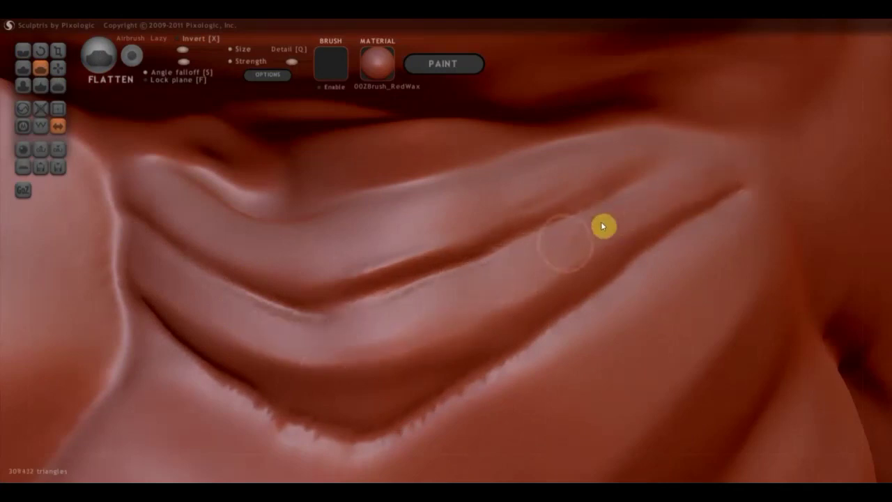
Flatten the cheek crease along its length with repeated strokes from several angles
mouse_move(603, 225)
right_mouse_down()
mouse_move(586, 200)
mouse_move(541, 189)
mouse_move(651, 153)
mouse_move(737, 144)
right_mouse_up()
left_click_drag(735, 143, 693, 160)
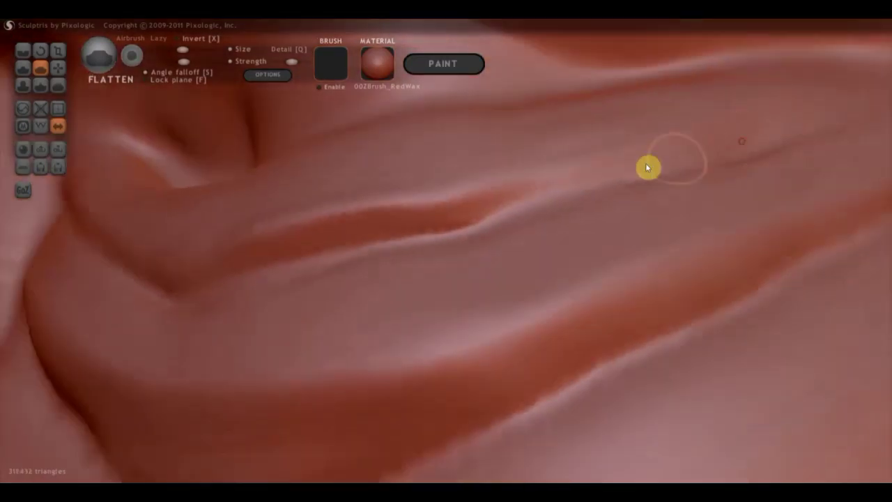
mouse_move(519, 184)
left_mouse_down()
mouse_move(352, 225)
mouse_move(504, 200)
left_mouse_up()
mouse_move(222, 260)
left_mouse_down()
mouse_move(213, 269)
mouse_move(398, 241)
left_mouse_up()
mouse_move(398, 241)
right_mouse_down()
mouse_move(536, 245)
mouse_move(221, 288)
mouse_move(259, 278)
mouse_move(216, 269)
mouse_move(150, 225)
mouse_move(151, 202)
right_mouse_up()
mouse_move(152, 202)
left_mouse_down()
mouse_move(255, 249)
mouse_move(280, 249)
mouse_move(126, 200)
mouse_move(344, 276)
mouse_move(118, 185)
left_mouse_up()
mouse_move(117, 186)
right_mouse_down()
mouse_move(266, 263)
mouse_move(288, 294)
right_mouse_up()
mouse_move(288, 295)
left_mouse_down()
mouse_move(329, 299)
mouse_move(261, 278)
mouse_move(371, 332)
left_mouse_up()
Zoom in to flatten along and beside the crease, then zoom out toward the cheek and neck
right_click_drag(371, 333, 342, 322)
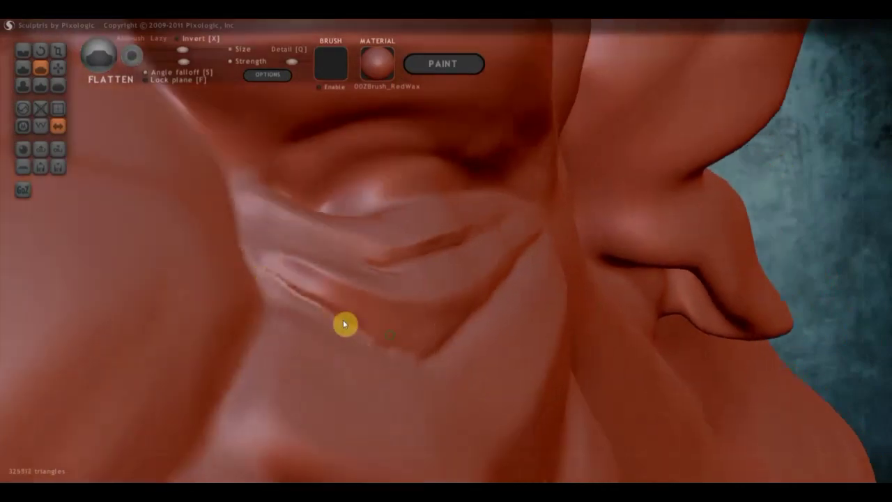
scroll(342, 323, "up", 3)
mouse_move(379, 323)
left_mouse_down()
mouse_move(522, 314)
mouse_move(623, 279)
left_mouse_up()
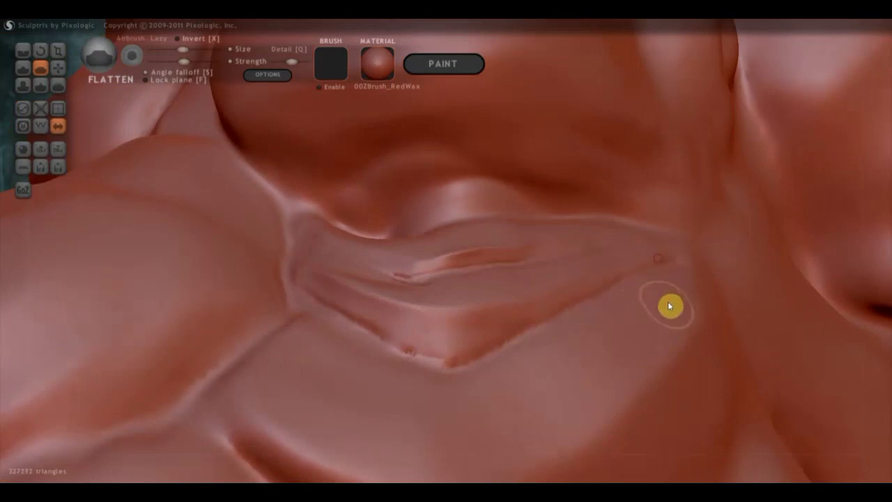
left_click_drag(514, 398, 511, 374)
mouse_move(512, 374)
right_mouse_down()
mouse_move(514, 362)
mouse_move(491, 398)
mouse_move(511, 355)
mouse_move(563, 335)
right_mouse_up()
scroll(512, 355, "down", 3)
scroll(516, 354, "down", 2)
right_click_drag(568, 372, 494, 275)
Zoom in on the neck and flatten its muscle ridge with several strokes
scroll(486, 237, "up", 3)
scroll(485, 238, "up", 2)
mouse_move(484, 214)
right_mouse_down()
mouse_move(516, 233)
mouse_move(464, 163)
right_mouse_up()
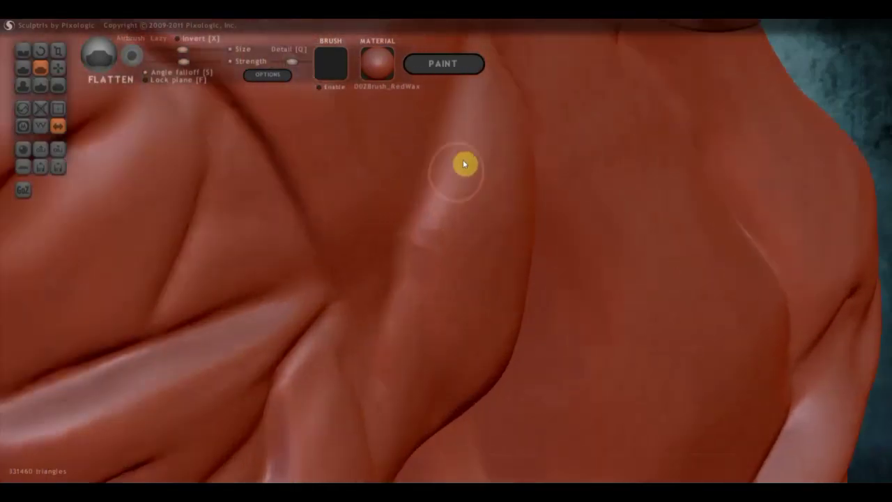
scroll(465, 119, "up", 2)
left_click_drag(465, 119, 490, 102)
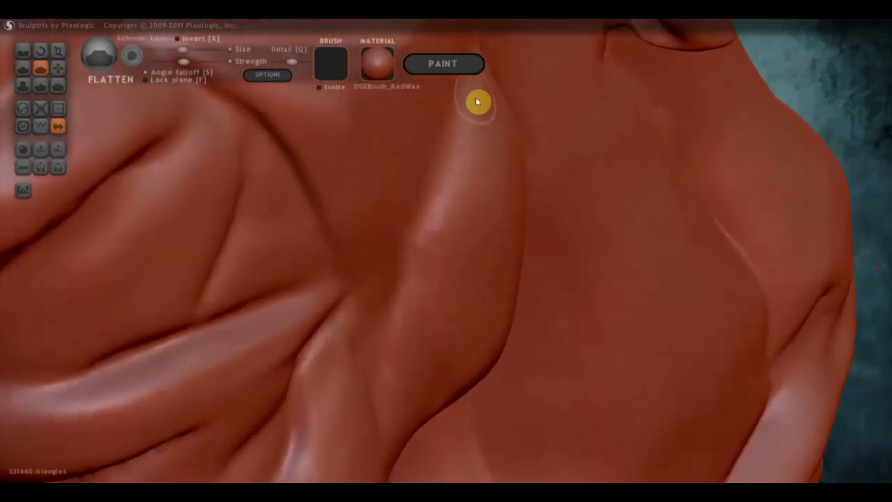
mouse_move(417, 274)
left_mouse_down()
mouse_move(462, 143)
mouse_move(388, 324)
mouse_move(465, 119)
left_mouse_up()
scroll(426, 199, "down", 2)
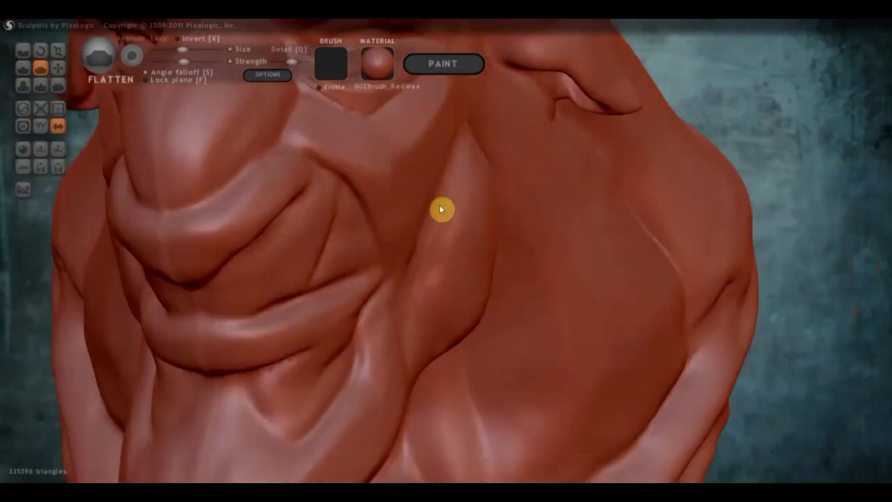
mouse_move(461, 165)
left_mouse_down()
mouse_move(424, 257)
mouse_move(438, 229)
left_mouse_up()
mouse_move(438, 229)
right_mouse_down()
mouse_move(414, 221)
mouse_move(517, 190)
right_mouse_up()
Flatten the cheek-to-neck mass, then pick the Crease brush
mouse_move(564, 193)
left_mouse_down()
mouse_move(555, 269)
mouse_move(475, 372)
mouse_move(460, 416)
mouse_move(418, 319)
mouse_move(410, 422)
mouse_move(433, 324)
left_mouse_up()
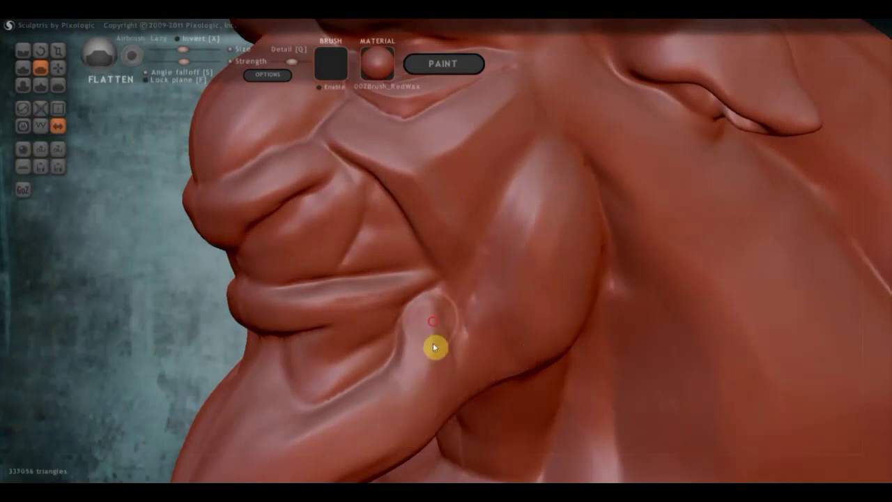
mouse_move(420, 366)
right_mouse_down()
mouse_move(366, 368)
mouse_move(313, 318)
right_mouse_up()
left_click(28, 52)
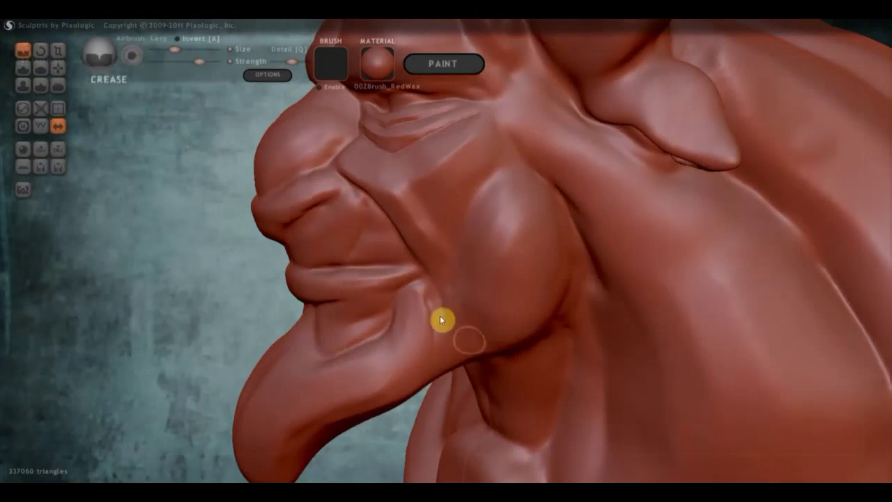
Cut crease lines along the jaw-neck line and the cheek fold
mouse_move(435, 387)
left_mouse_down()
mouse_move(440, 304)
mouse_move(449, 347)
left_mouse_up()
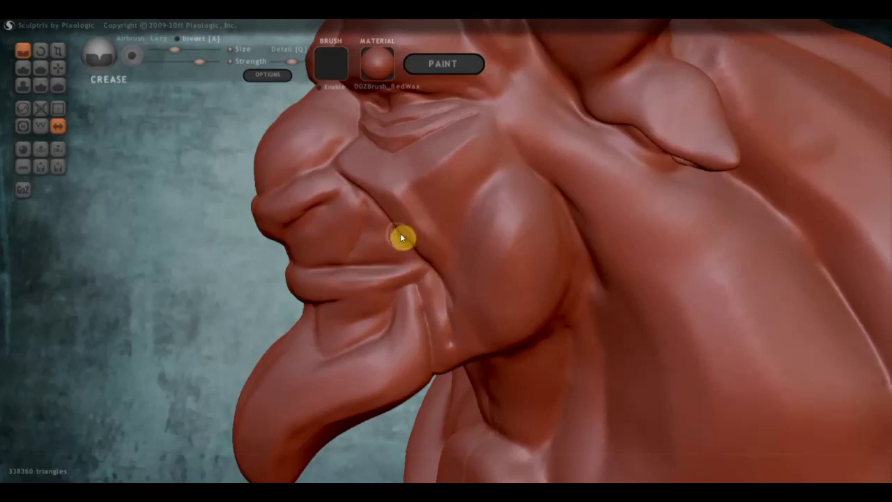
left_click_drag(398, 231, 433, 269)
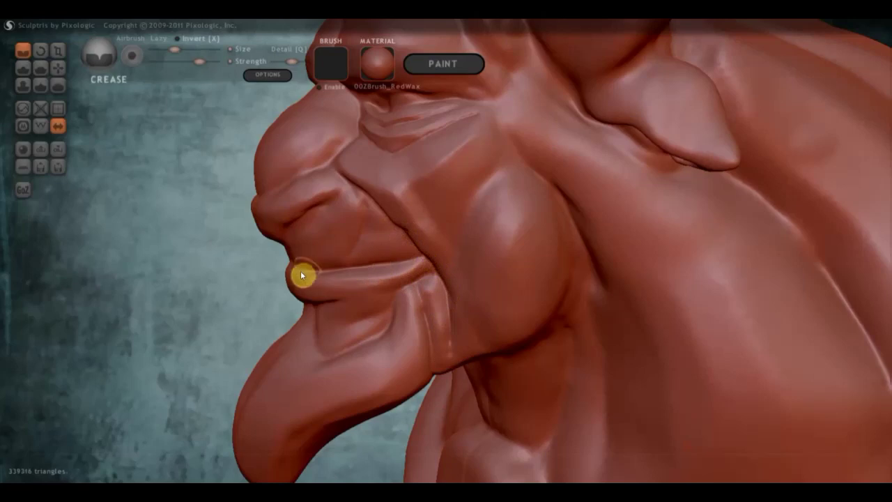
mouse_move(361, 295)
right_mouse_down()
mouse_move(442, 296)
mouse_move(426, 216)
right_mouse_up()
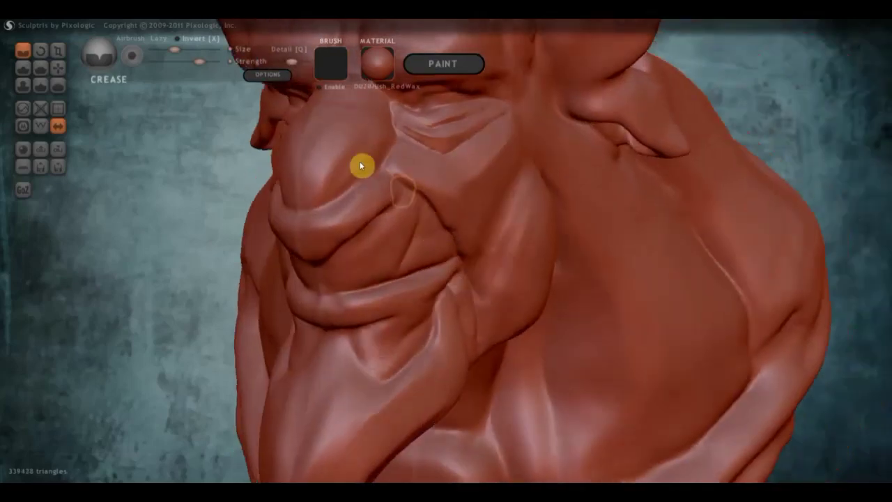
Lower the brush strength and select Flatten with the bust facing forward
left_click(184, 62)
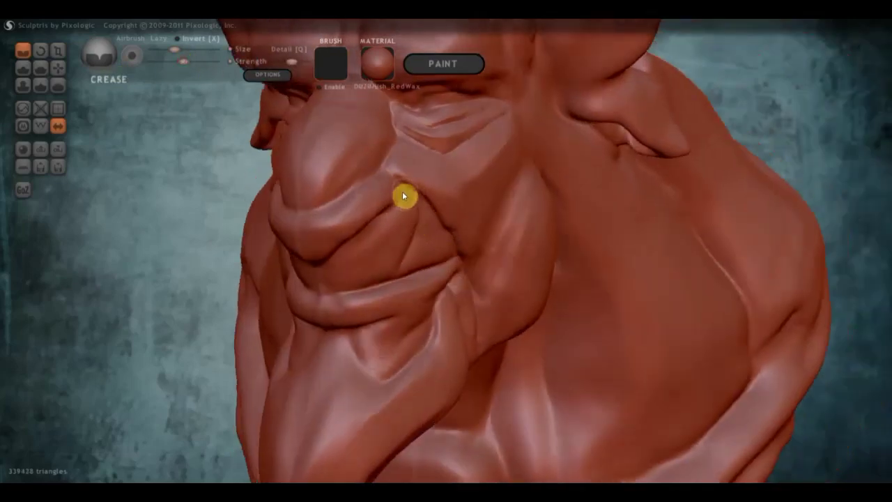
mouse_move(404, 225)
right_mouse_down()
mouse_move(452, 227)
mouse_move(415, 235)
right_mouse_up()
left_click(40, 70)
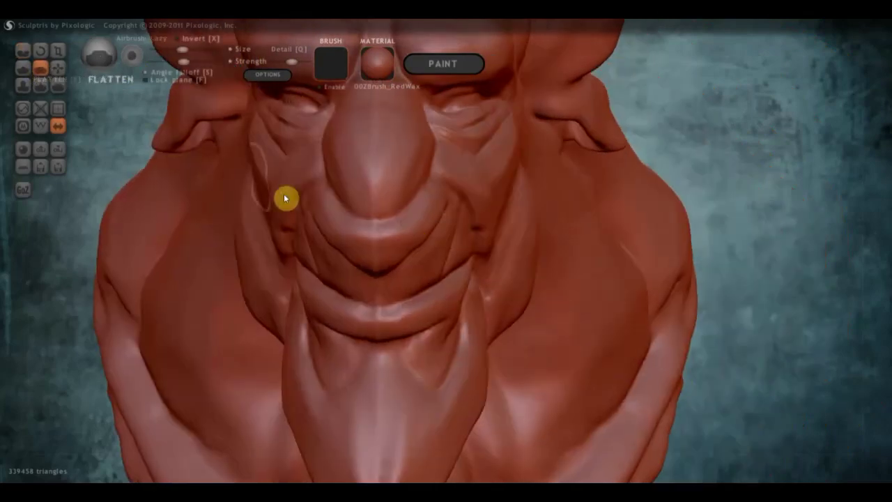
Flatten the area around the mouth, the flank and the upper brow ridge
scroll(286, 195, "up", 2)
left_click_drag(345, 254, 326, 246)
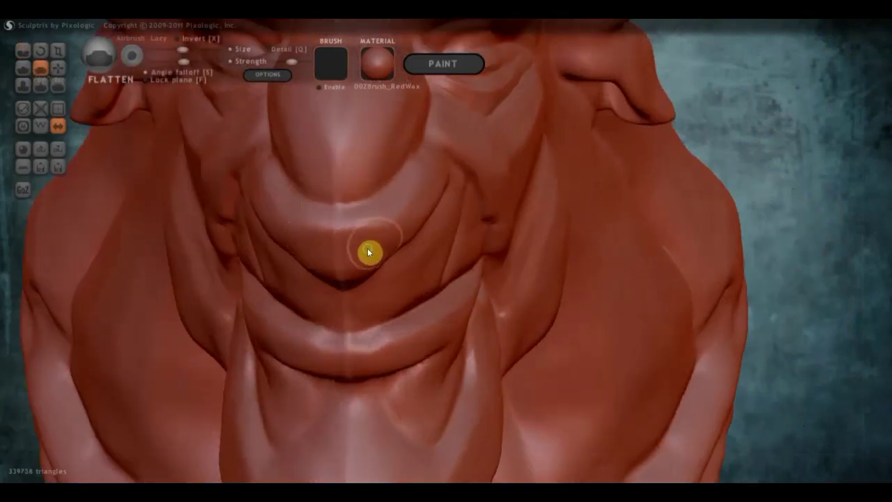
right_click_drag(369, 253, 388, 211)
mouse_move(392, 224)
left_mouse_down()
mouse_move(437, 182)
mouse_move(337, 243)
mouse_move(408, 205)
mouse_move(362, 230)
left_mouse_up()
mouse_move(414, 223)
right_mouse_down()
mouse_move(450, 114)
mouse_move(400, 222)
mouse_move(399, 206)
mouse_move(333, 235)
mouse_move(299, 237)
right_mouse_up()
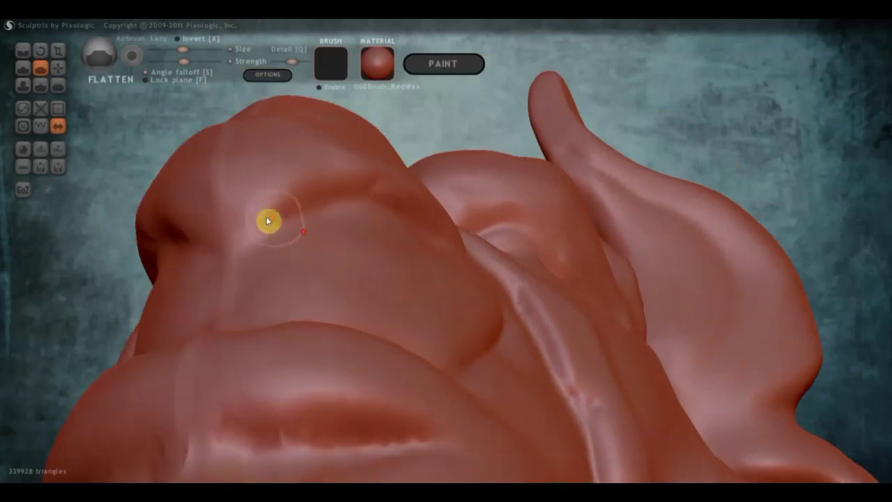
mouse_move(326, 184)
left_mouse_down()
mouse_move(241, 235)
mouse_move(328, 189)
mouse_move(398, 211)
mouse_move(285, 216)
mouse_move(411, 211)
mouse_move(393, 213)
left_mouse_up()
mouse_move(309, 218)
right_mouse_down()
mouse_move(306, 299)
mouse_move(372, 278)
mouse_move(300, 311)
right_mouse_up()
Zoom in from the side and flatten the cheek fold from several angles
right_click_drag(379, 244, 450, 244)
scroll(547, 191, "up", 2)
scroll(548, 191, "up", 2)
scroll(554, 183, "up", 2)
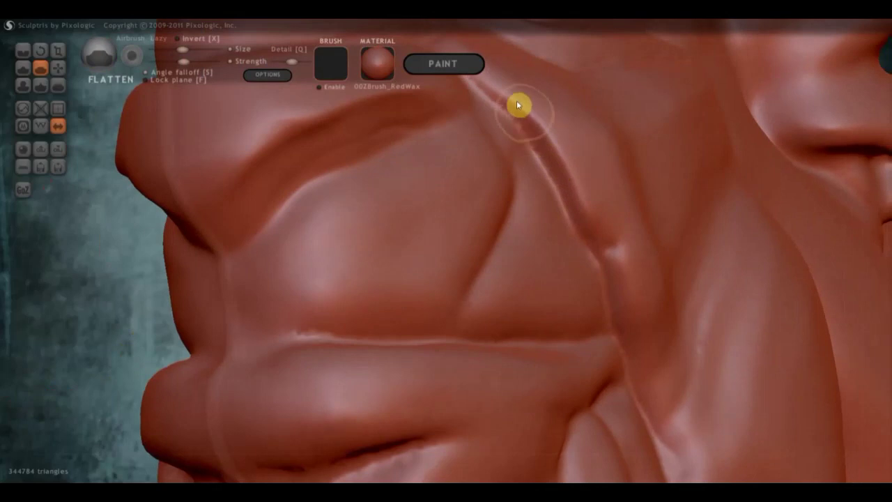
mouse_move(513, 114)
left_mouse_down()
mouse_move(499, 125)
mouse_move(536, 154)
mouse_move(509, 113)
mouse_move(542, 143)
mouse_move(607, 299)
mouse_move(571, 206)
mouse_move(597, 245)
mouse_move(590, 221)
mouse_move(486, 105)
mouse_move(550, 189)
mouse_move(661, 450)
mouse_move(639, 341)
left_mouse_up()
mouse_move(639, 342)
right_mouse_down()
mouse_move(587, 353)
mouse_move(541, 293)
right_mouse_up()
mouse_move(474, 143)
left_mouse_down()
mouse_move(586, 232)
mouse_move(506, 175)
mouse_move(602, 281)
left_mouse_up()
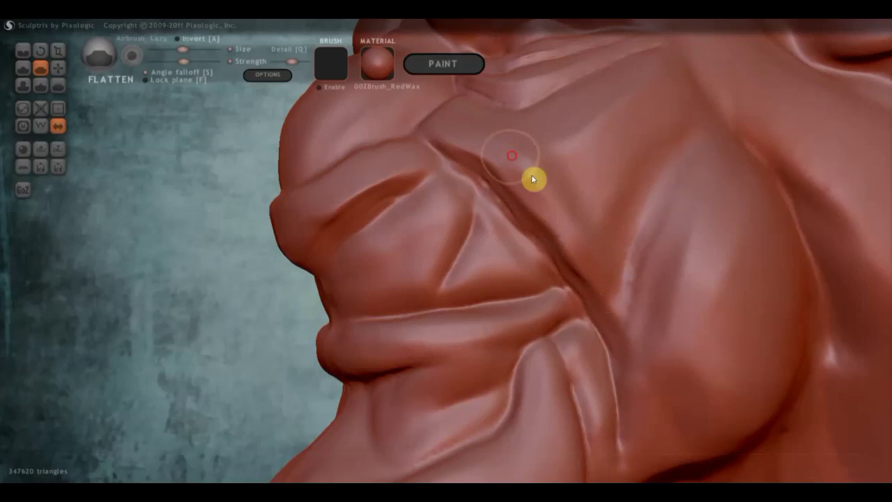
mouse_move(587, 252)
right_mouse_down()
mouse_move(593, 293)
mouse_move(548, 294)
right_mouse_up()
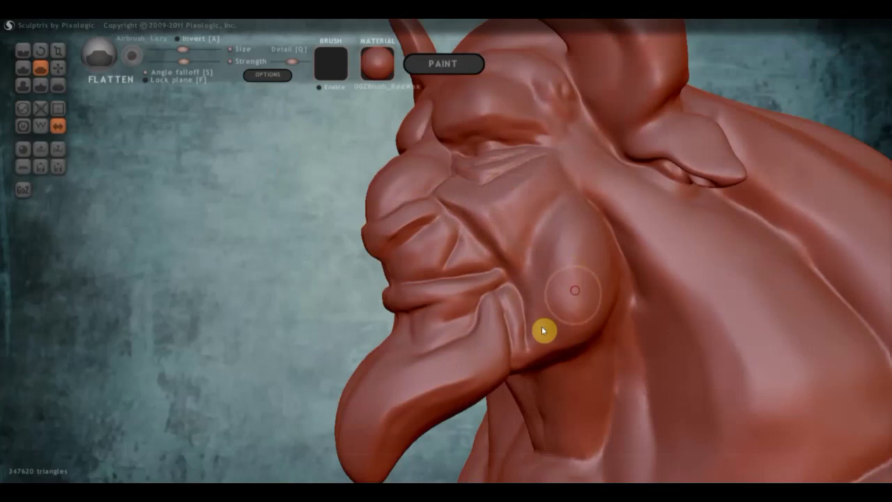
left_click_drag(517, 333, 516, 313)
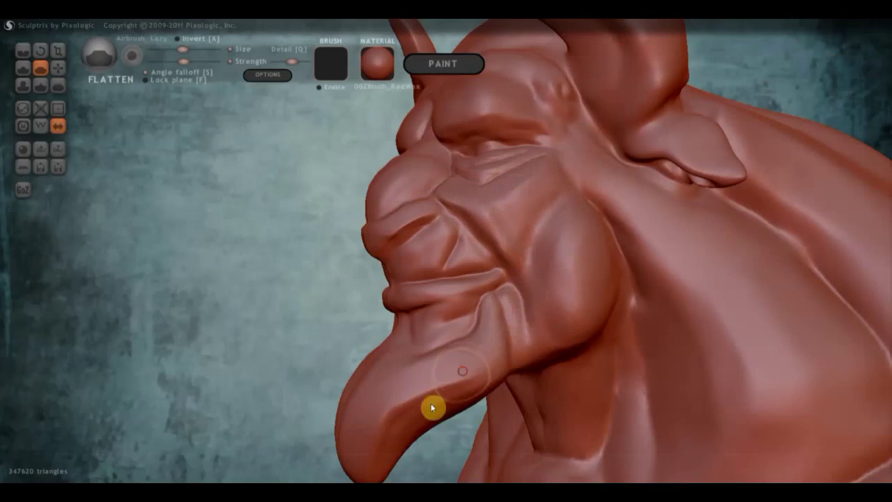
Smooth the tongue's surface and turn the bust back to face forward
left_click_drag(410, 398, 392, 397)
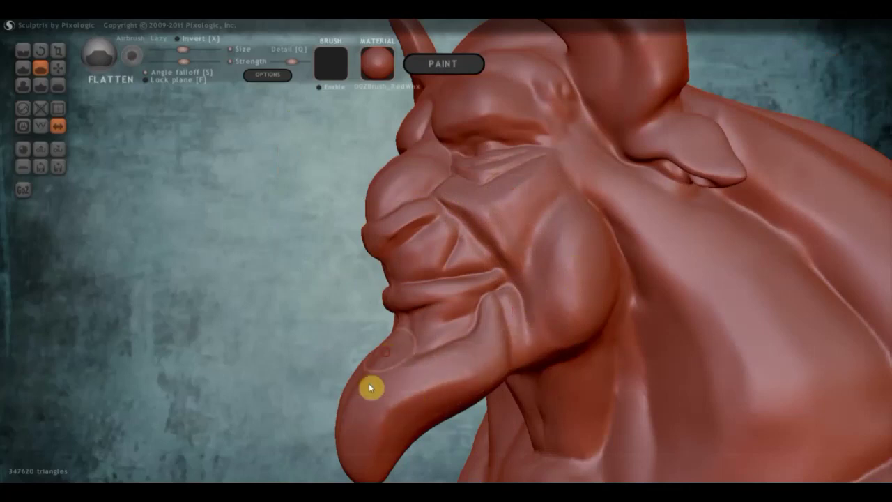
mouse_move(414, 320)
right_mouse_down()
mouse_move(420, 332)
mouse_move(464, 345)
mouse_move(489, 336)
right_mouse_up()
scroll(491, 333, "down", 2)
Flatten the bulges down the side shoulder drape and along its edge
scroll(577, 331, "down", 2)
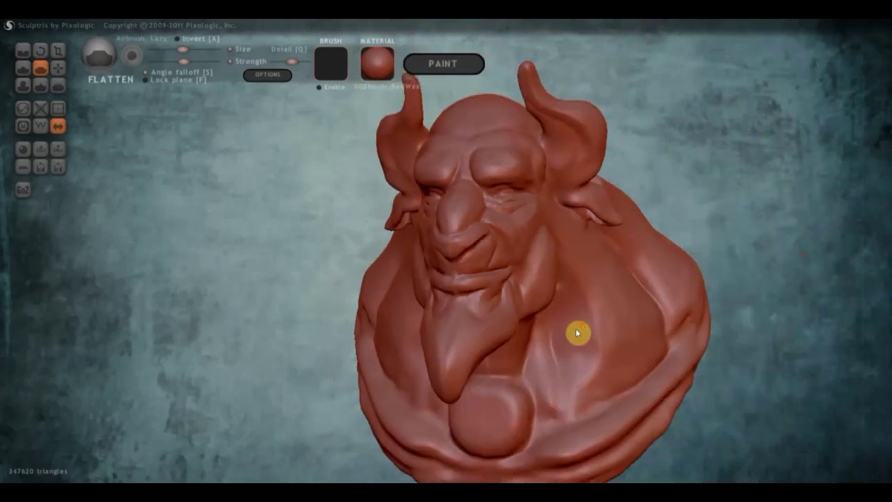
mouse_move(581, 339)
right_mouse_down()
mouse_move(563, 356)
mouse_move(423, 306)
mouse_move(377, 279)
mouse_move(389, 320)
mouse_move(393, 255)
right_mouse_up()
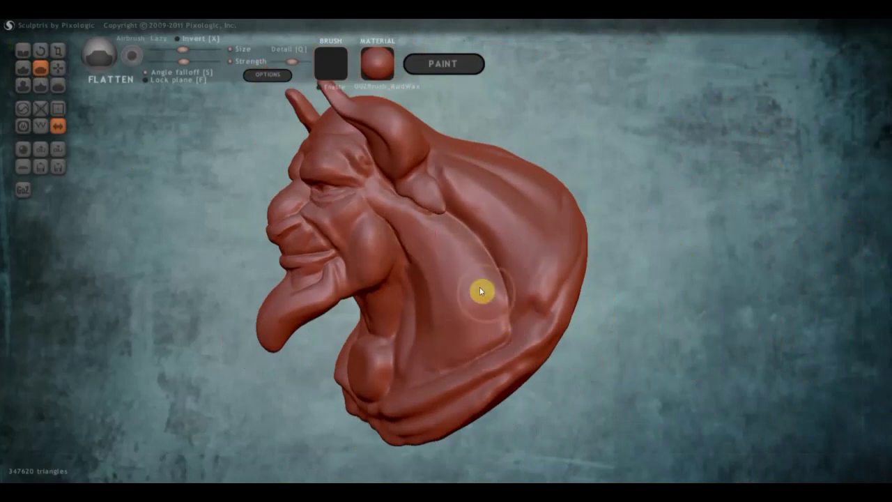
mouse_move(494, 292)
right_mouse_down()
mouse_move(442, 294)
mouse_move(427, 193)
right_mouse_up()
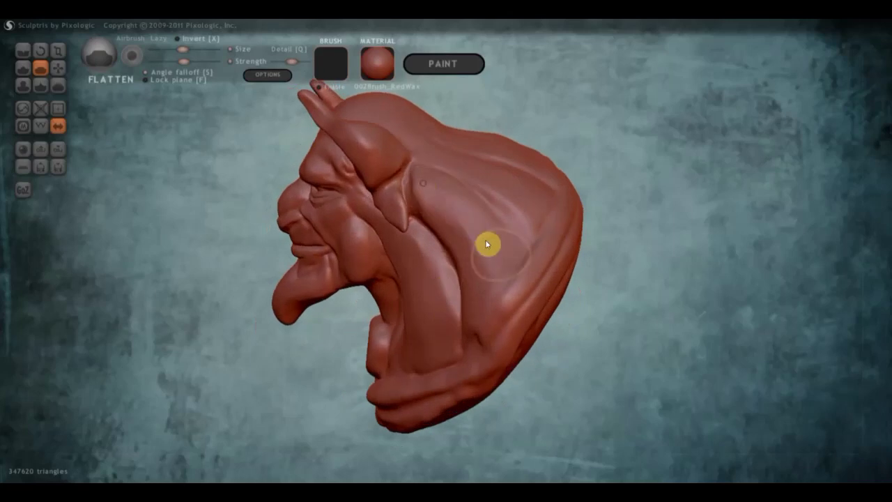
scroll(425, 160, "up", 3)
scroll(413, 129, "down", 1)
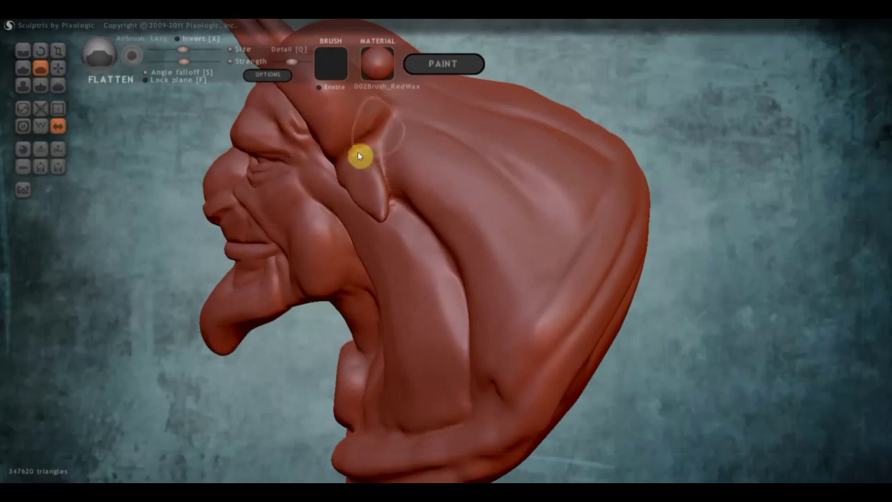
left_click_drag(414, 132, 494, 383)
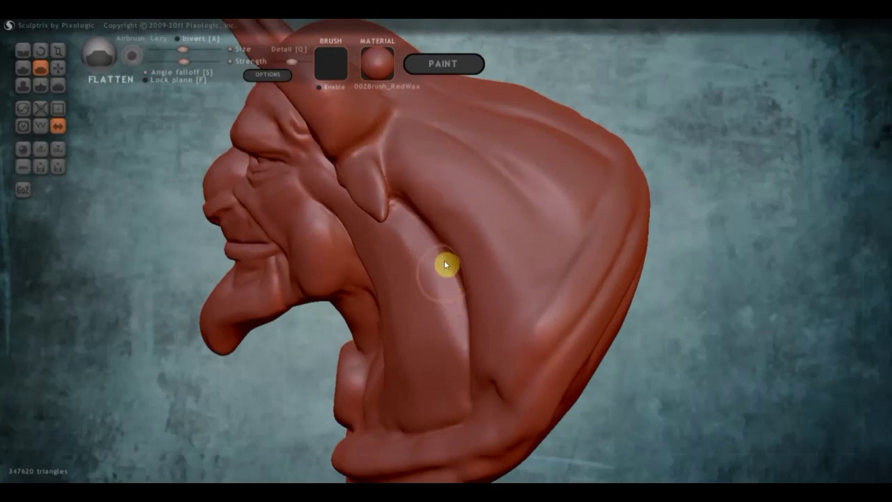
mouse_move(494, 384)
right_mouse_down()
mouse_move(513, 346)
mouse_move(573, 369)
mouse_move(598, 364)
right_mouse_up()
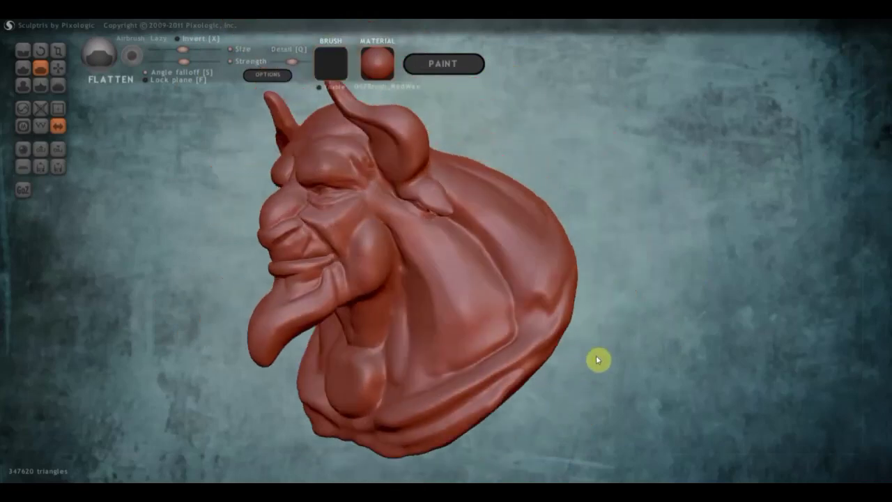
left_click_drag(550, 259, 520, 384)
Smooth the ridge along the crease under the chin
mouse_move(492, 408)
right_mouse_down()
mouse_move(488, 356)
mouse_move(497, 352)
right_mouse_up()
scroll(501, 345, "up", 3)
scroll(516, 293, "up", 2)
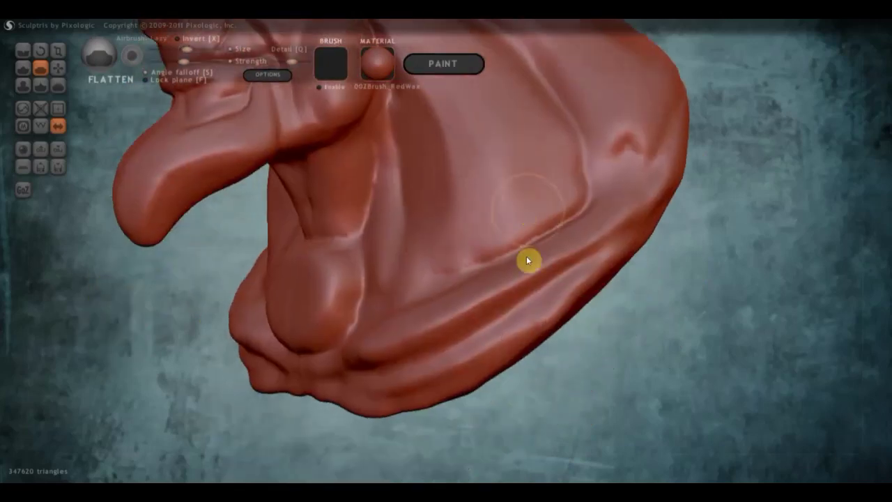
right_click_drag(527, 260, 518, 225)
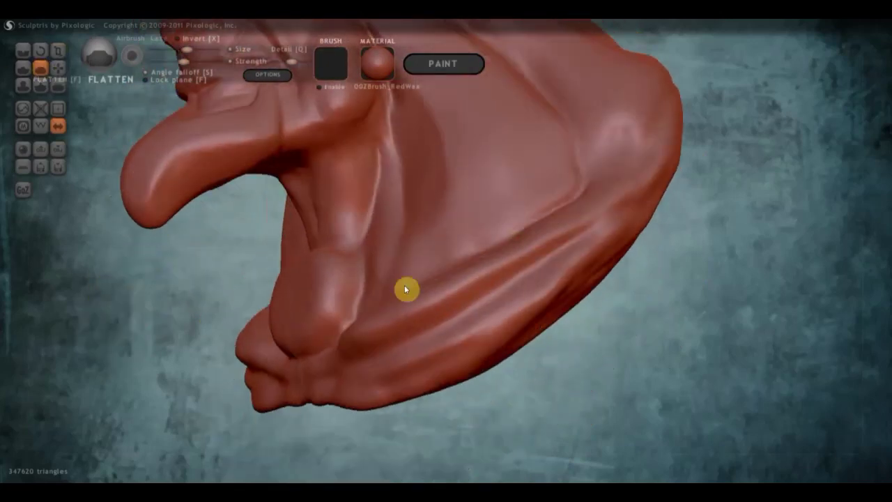
scroll(453, 299, "up", 1)
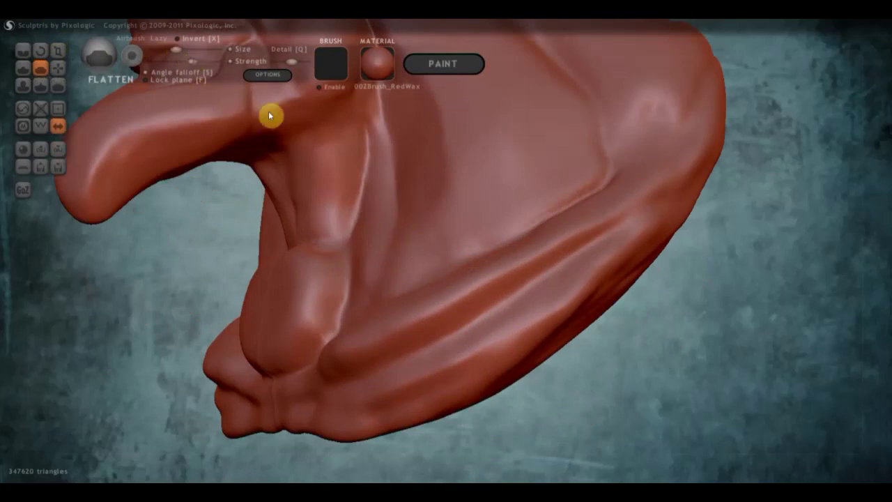
mouse_move(537, 264)
left_mouse_down()
mouse_move(460, 319)
mouse_move(345, 369)
mouse_move(465, 318)
left_mouse_up()
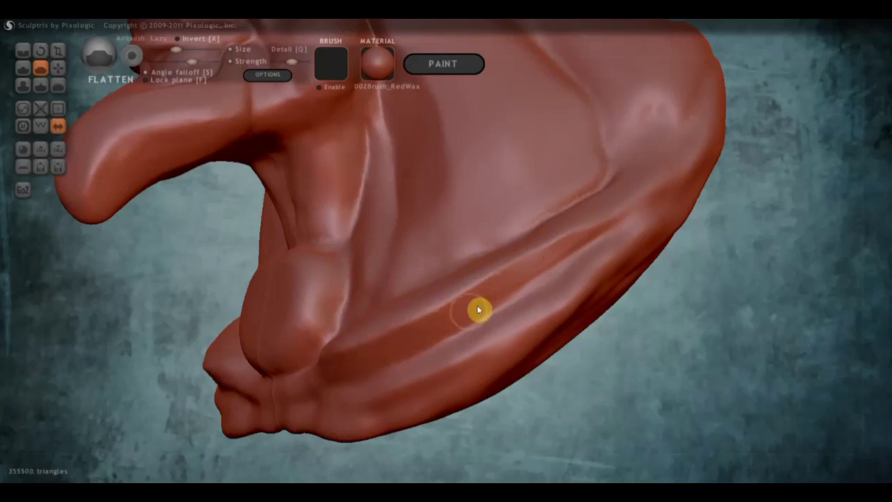
mouse_move(647, 259)
left_mouse_down()
mouse_move(625, 255)
mouse_move(539, 291)
mouse_move(418, 355)
left_mouse_up()
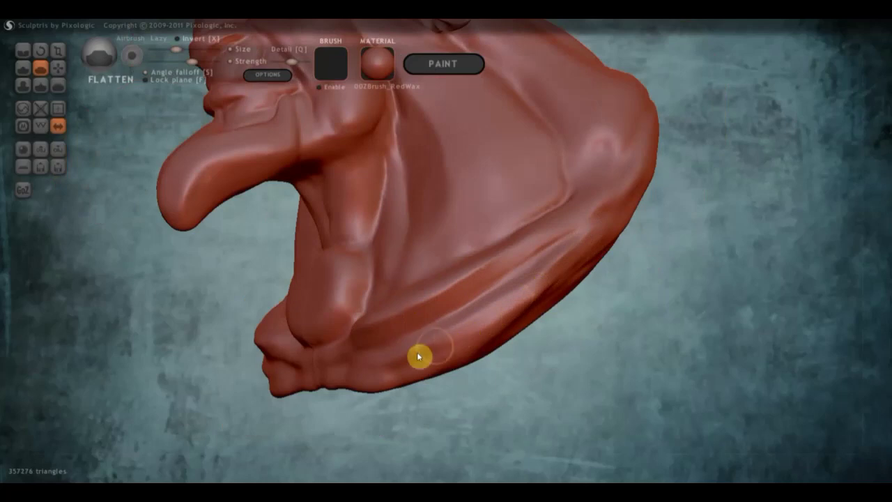
Enlarge the brush slightly and smooth the crease along the bust's lower edge
left_click(183, 48)
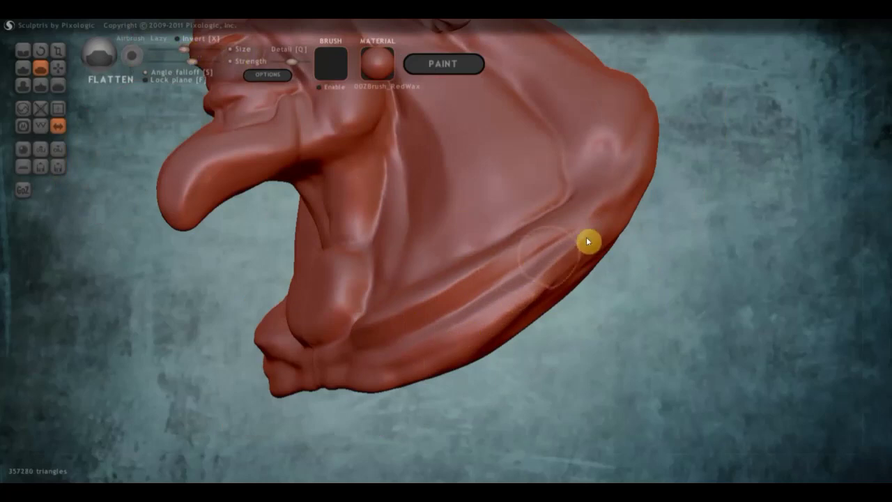
mouse_move(611, 203)
left_mouse_down()
mouse_move(563, 269)
mouse_move(472, 349)
mouse_move(476, 328)
mouse_move(354, 382)
mouse_move(402, 372)
mouse_move(337, 376)
left_mouse_up()
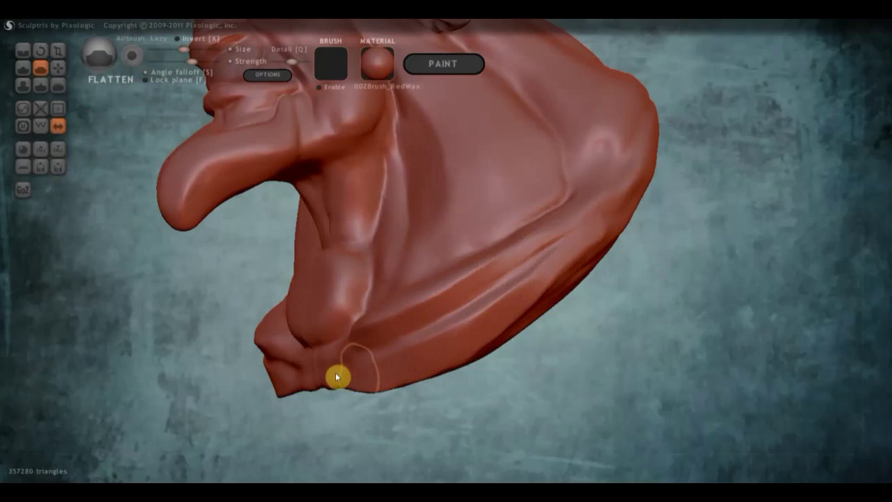
right_click_drag(398, 364, 477, 373)
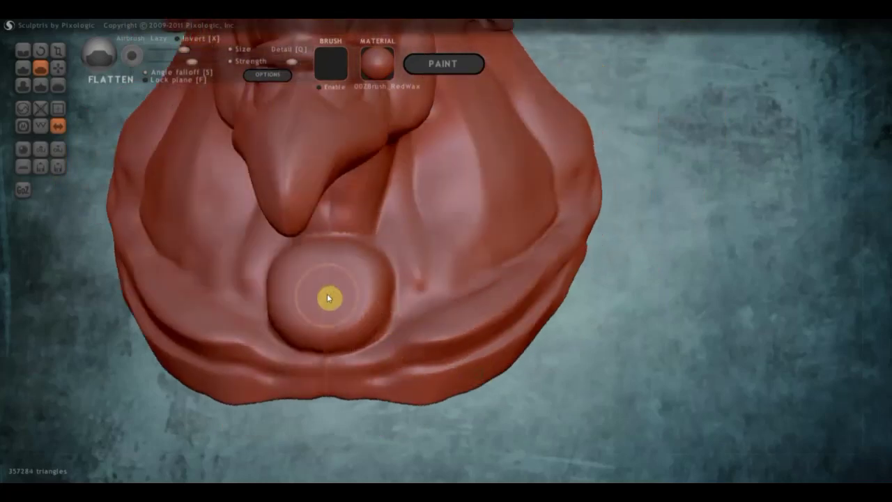
With the Draw brush, raise a ridge and carve a ring-shaped dip into the chest medallion
left_click(23, 68)
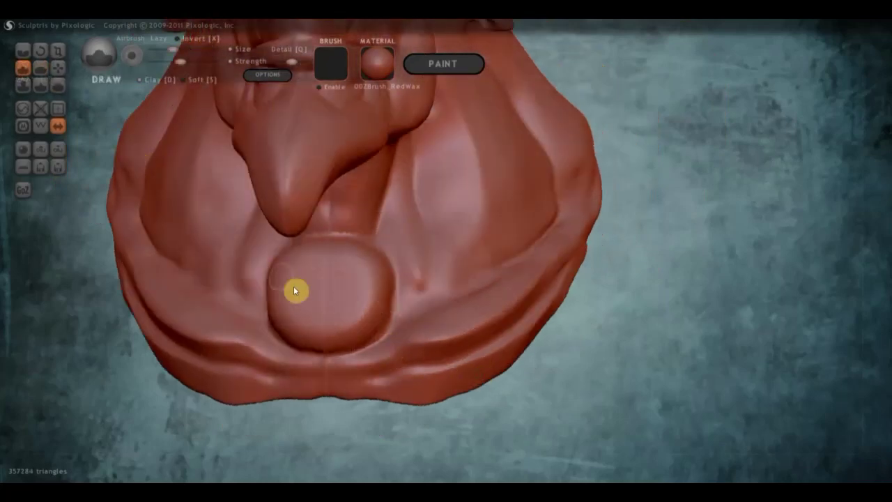
scroll(294, 197, "down", 3)
left_click(342, 275)
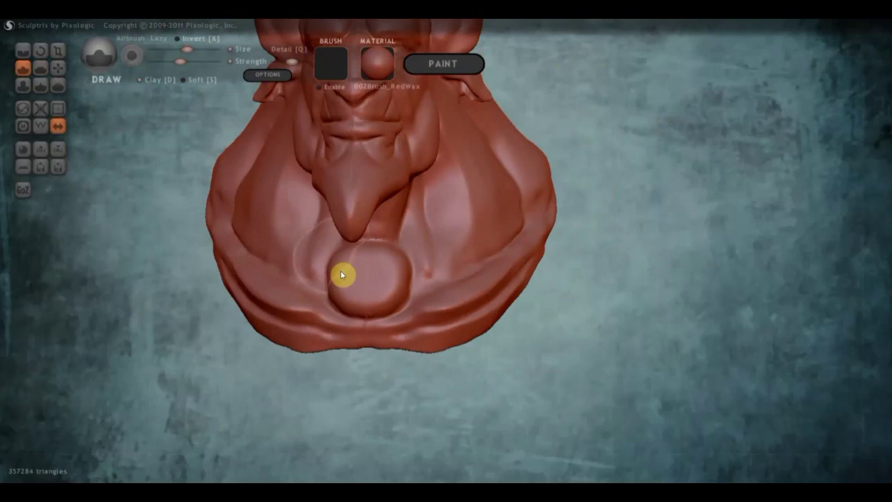
scroll(359, 274, "up", 2)
scroll(360, 282, "up", 2)
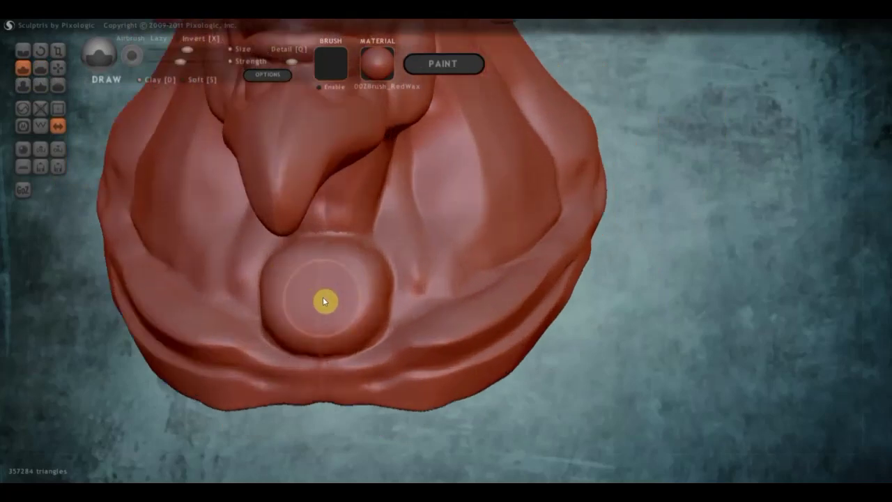
left_click_drag(322, 299, 317, 301)
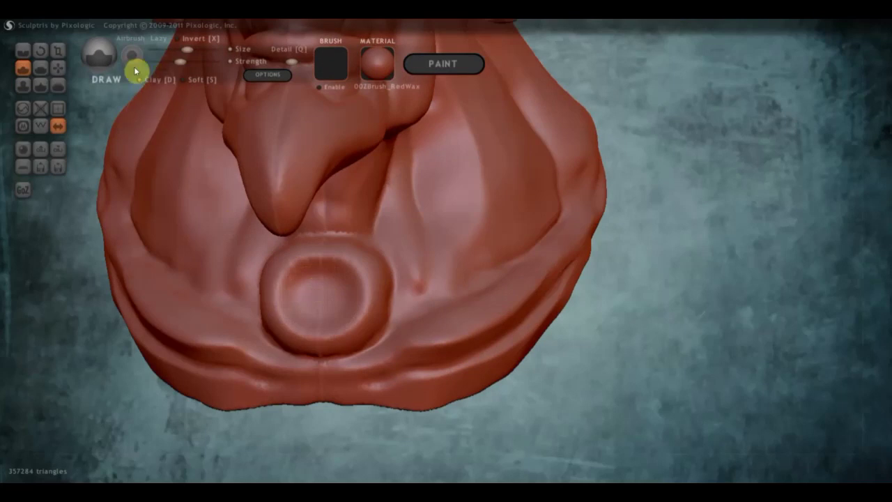
Switch to Flatten and smooth the medallion's upper-left, right, lower and upper rim
left_click(41, 67)
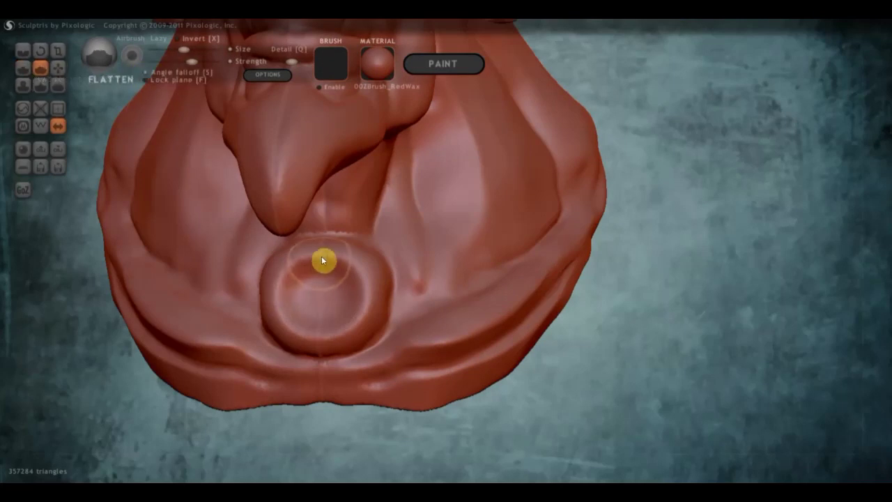
mouse_move(295, 260)
left_mouse_down()
mouse_move(279, 298)
mouse_move(293, 330)
mouse_move(352, 327)
mouse_move(362, 295)
left_mouse_up()
scroll(366, 284, "up", 2)
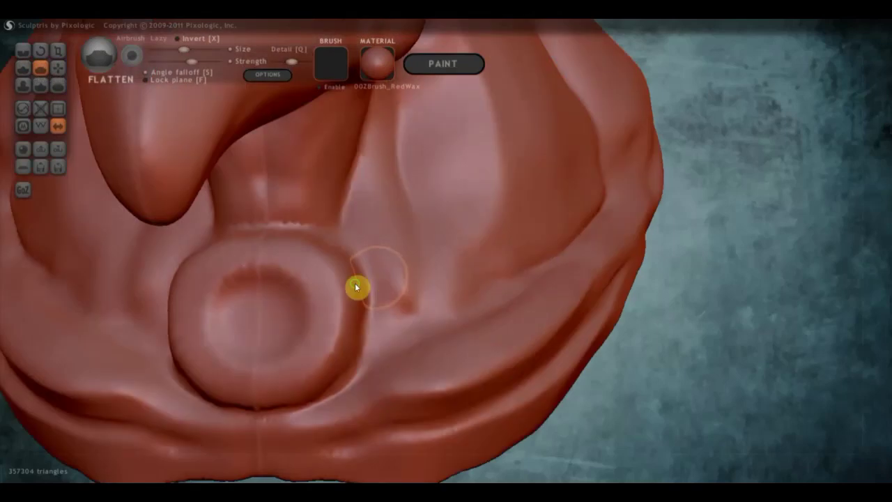
right_click_drag(356, 289, 293, 285)
scroll(296, 279, "up", 2)
mouse_move(253, 259)
left_mouse_down()
mouse_move(286, 295)
mouse_move(283, 351)
mouse_move(265, 397)
mouse_move(218, 440)
left_mouse_up()
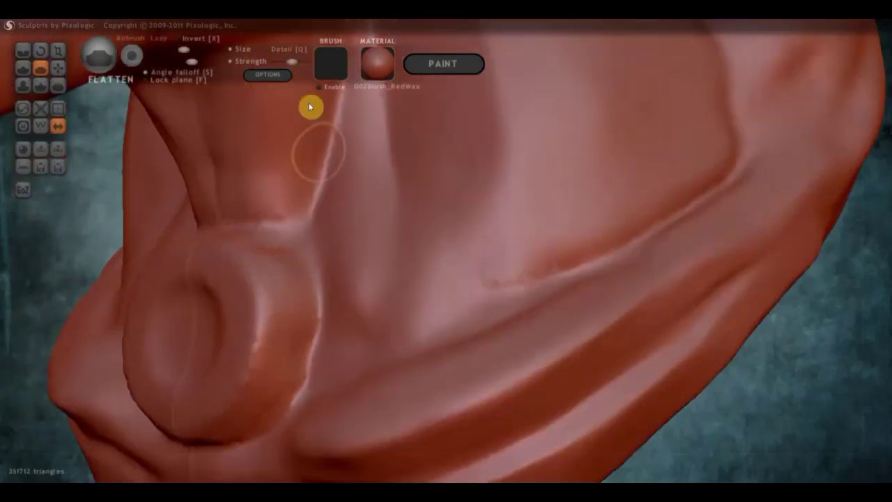
mouse_move(314, 96)
right_mouse_down()
mouse_move(305, 314)
mouse_move(213, 232)
right_mouse_up()
mouse_move(213, 232)
left_mouse_down()
mouse_move(247, 258)
mouse_move(279, 342)
mouse_move(255, 267)
mouse_move(293, 343)
left_mouse_up()
mouse_move(292, 344)
right_mouse_down()
mouse_move(271, 310)
mouse_move(186, 281)
mouse_move(450, 302)
mouse_move(523, 278)
mouse_move(530, 287)
right_mouse_up()
mouse_move(453, 253)
right_mouse_down()
mouse_move(446, 257)
mouse_move(494, 237)
mouse_move(492, 318)
mouse_move(478, 220)
mouse_move(519, 331)
mouse_move(508, 267)
mouse_move(546, 277)
mouse_move(483, 219)
mouse_move(438, 237)
mouse_move(346, 235)
mouse_move(369, 225)
right_mouse_up()
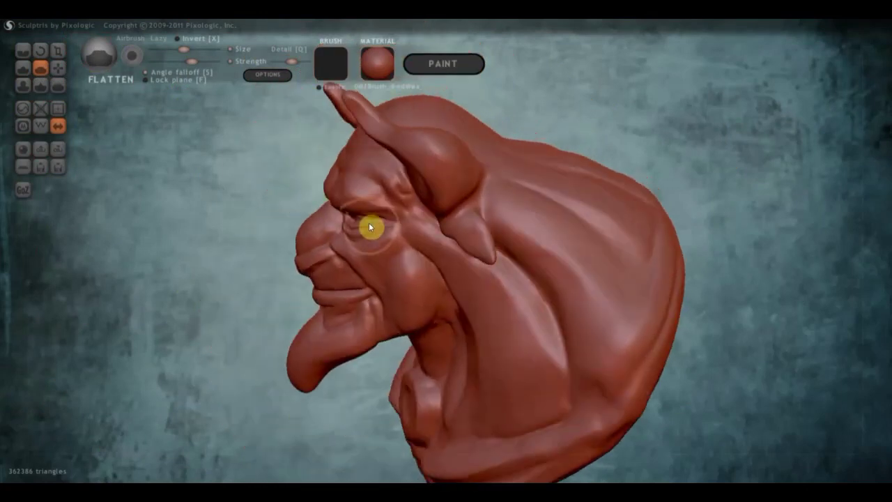
With the Grab brush, reshape the brow bulge and pull the cheek fold down and right
left_click(58, 68)
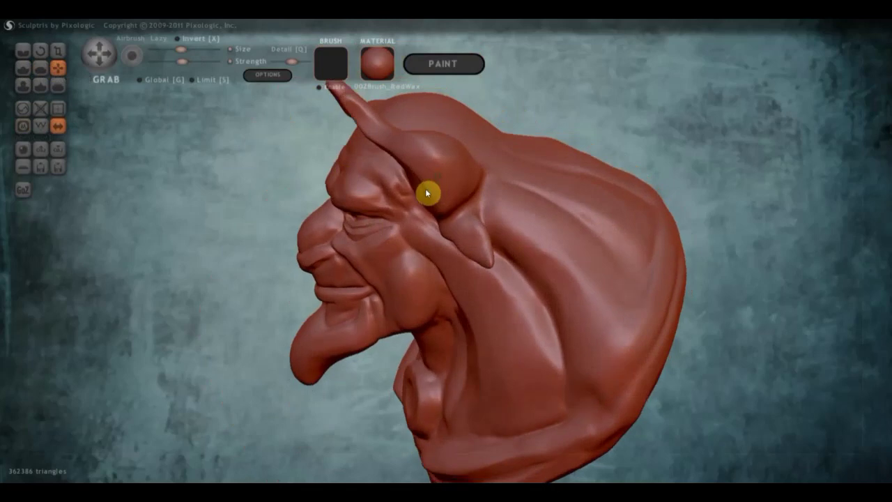
scroll(428, 193, "down", 3)
left_click_drag(430, 220, 425, 226)
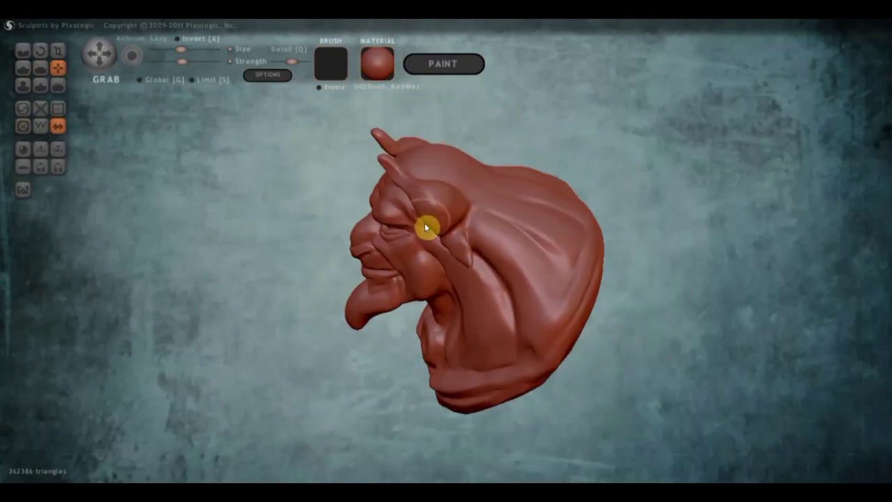
right_click_drag(449, 203, 441, 233)
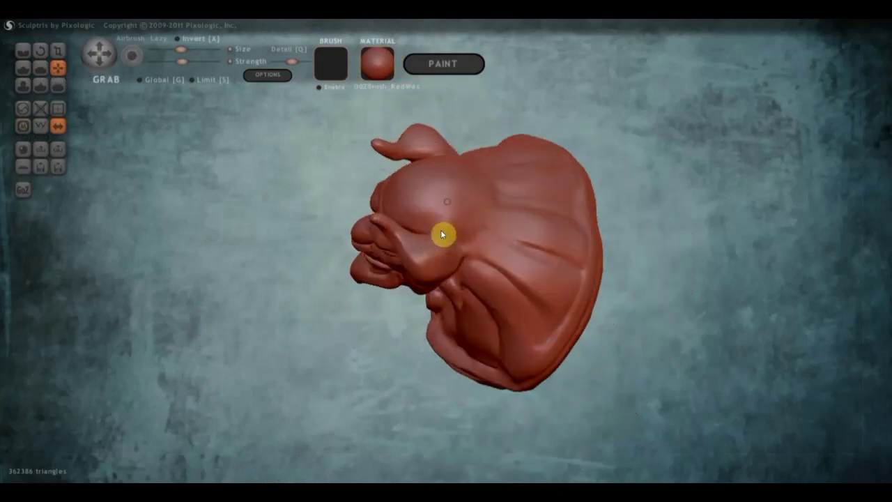
left_click_drag(432, 242, 435, 248)
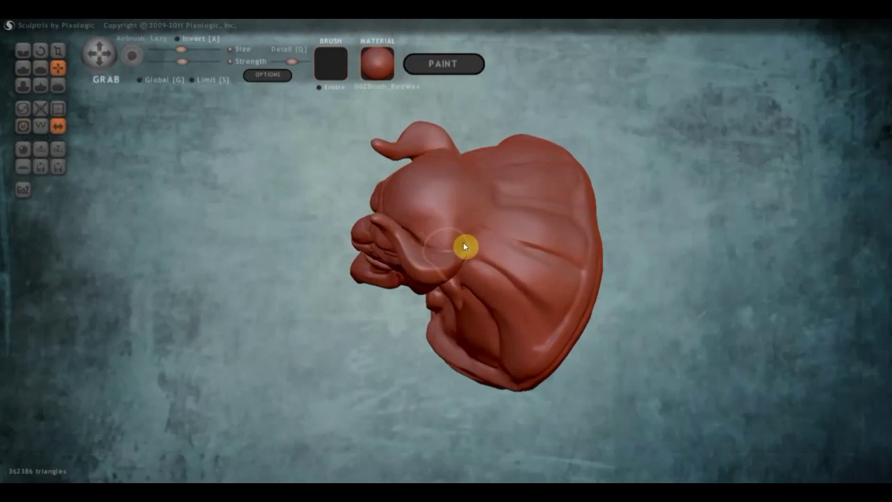
From a left profile, pull out a bump on the brow, then pick the Draw brush
right_click_drag(450, 256, 588, 175)
scroll(532, 180, "up", 2)
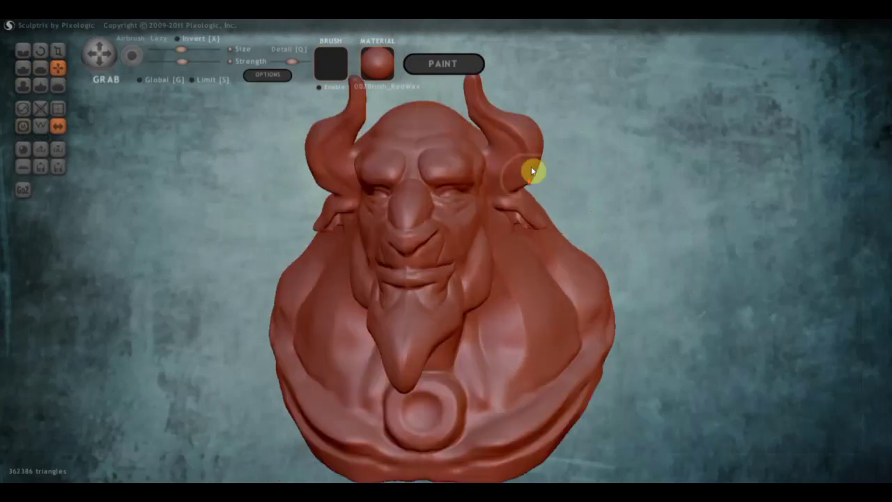
mouse_move(515, 133)
right_mouse_down()
mouse_move(478, 118)
mouse_move(344, 145)
right_mouse_up()
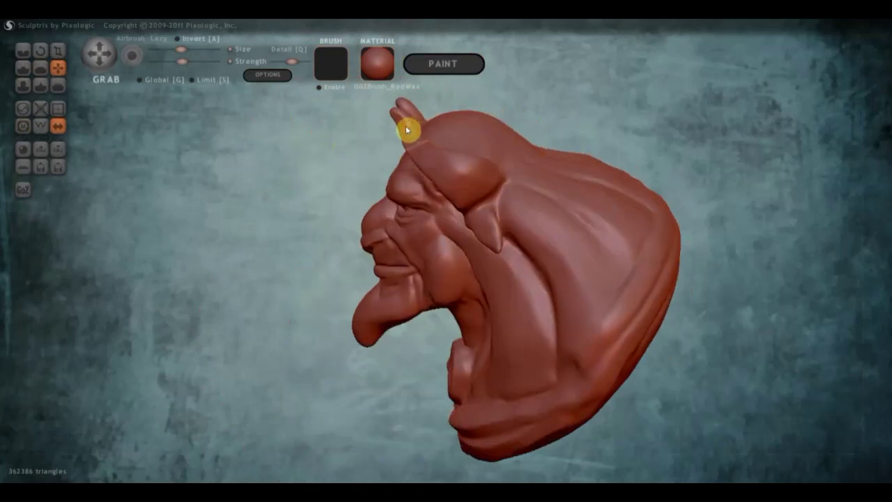
mouse_move(409, 163)
left_mouse_down()
mouse_move(436, 169)
mouse_move(422, 170)
left_mouse_up()
right_click_drag(411, 150, 419, 190)
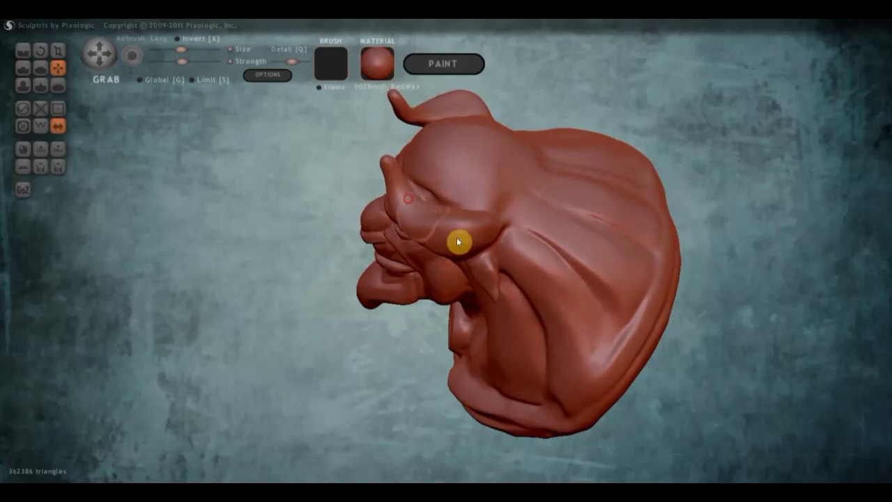
mouse_move(508, 247)
right_mouse_down()
mouse_move(441, 255)
mouse_move(402, 243)
right_mouse_up()
left_click(21, 69)
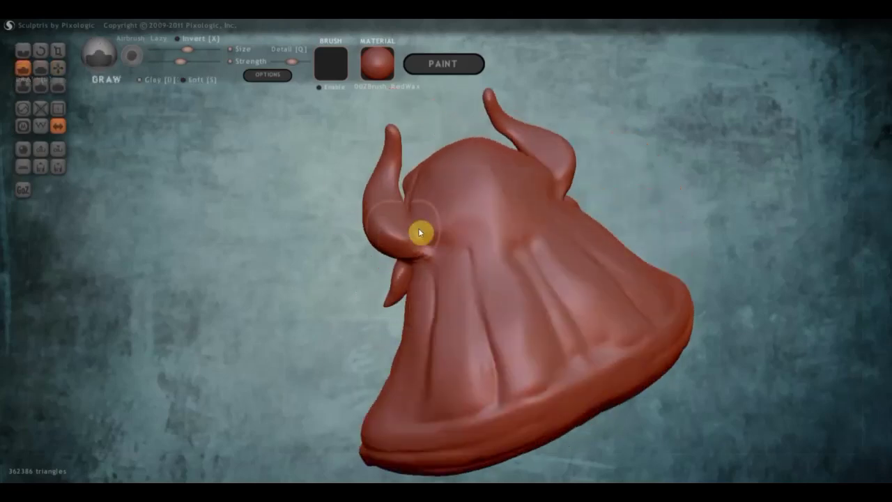
Add volume along the horn base with four Draw strokes, then choose the Flatten brush
scroll(398, 221, "up", 2)
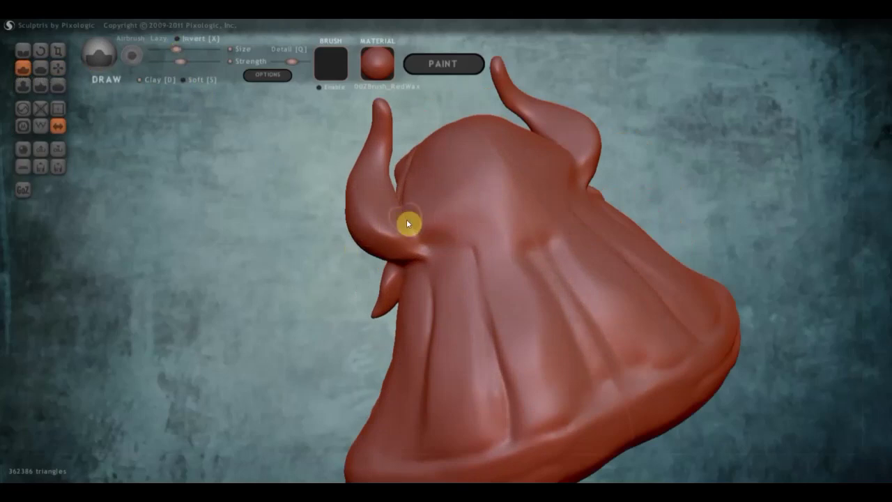
mouse_move(404, 213)
left_mouse_down()
mouse_move(430, 235)
mouse_move(428, 263)
left_mouse_up()
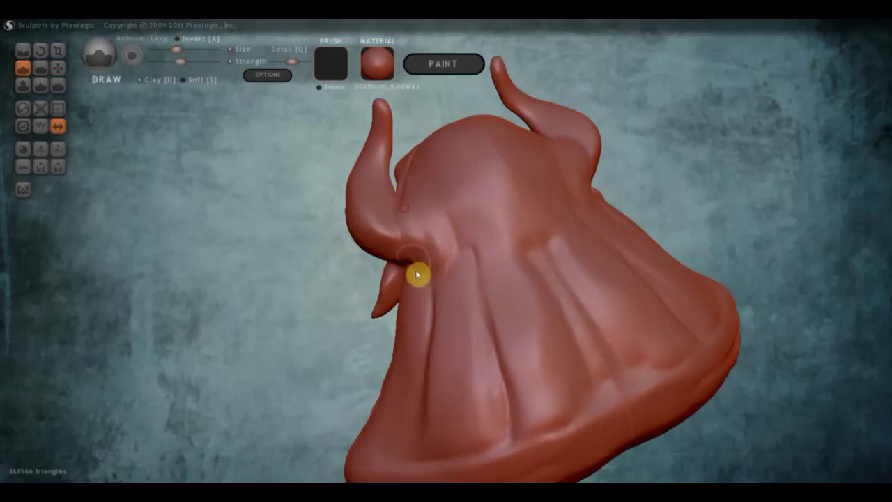
left_click_drag(402, 219, 399, 279)
mouse_move(391, 203)
left_mouse_down()
mouse_move(397, 221)
mouse_move(388, 200)
mouse_move(372, 229)
left_mouse_up()
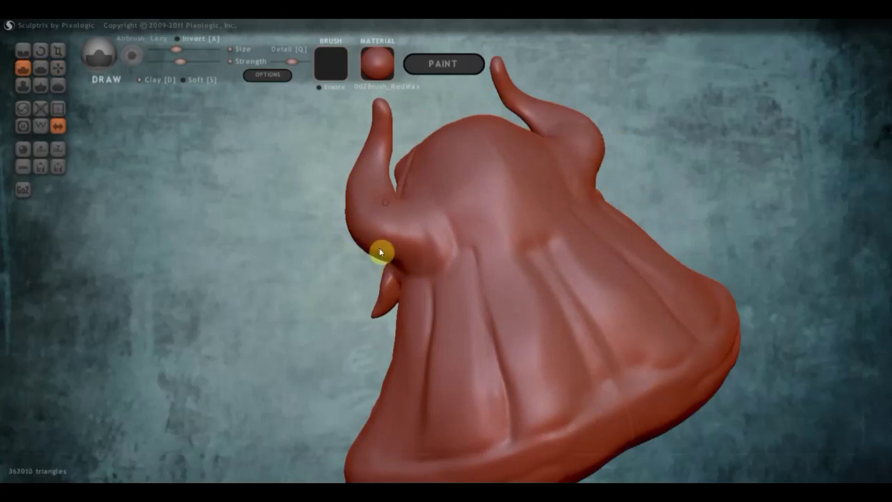
mouse_move(414, 215)
left_mouse_down()
mouse_move(430, 225)
mouse_move(414, 269)
mouse_move(404, 210)
mouse_move(384, 245)
left_mouse_up()
mouse_move(384, 245)
right_mouse_down()
mouse_move(547, 224)
mouse_move(640, 169)
mouse_move(616, 187)
right_mouse_up()
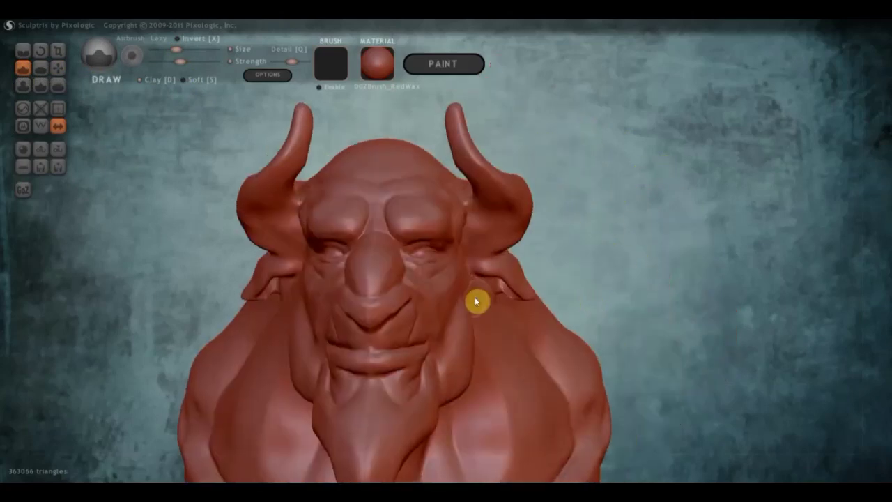
mouse_move(488, 286)
right_mouse_down()
mouse_move(528, 274)
mouse_move(532, 289)
mouse_move(609, 309)
mouse_move(602, 293)
right_mouse_up()
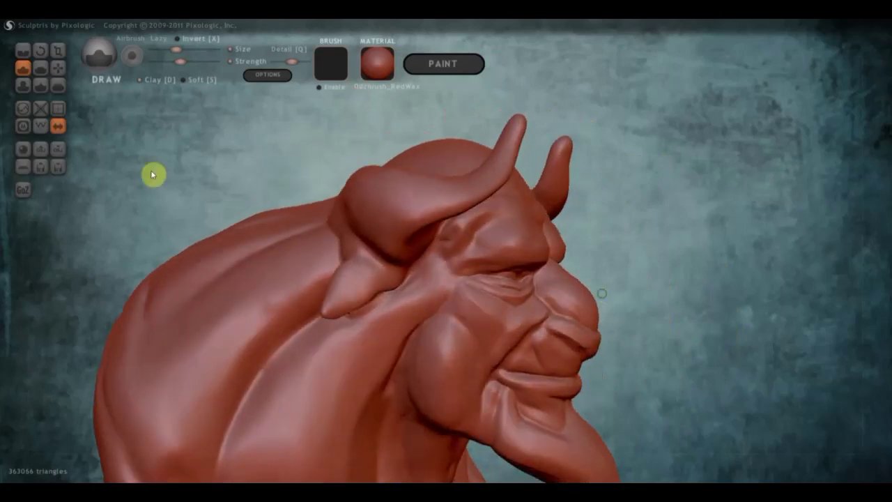
left_click(42, 71)
Return to a front view from below and smooth the tip of the right horn
right_click_drag(372, 238, 257, 205)
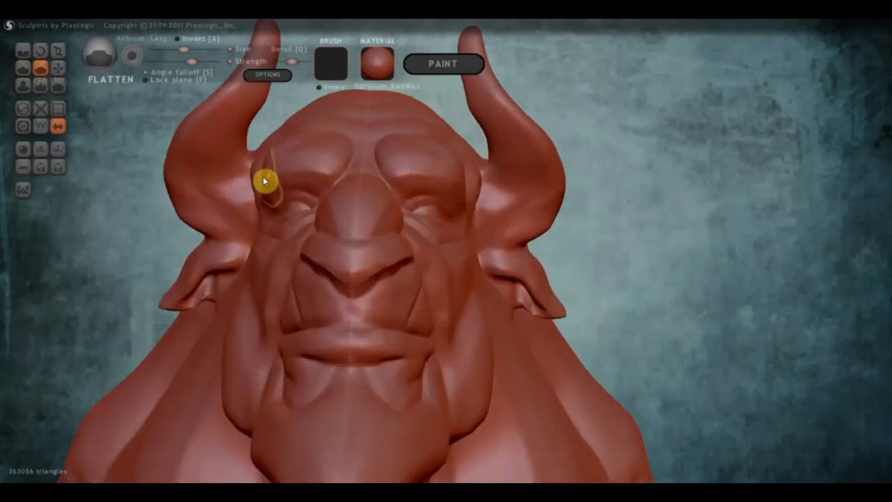
right_click_drag(545, 170, 579, 309)
scroll(537, 293, "up", 3)
scroll(527, 291, "up", 3)
scroll(527, 291, "down", 3)
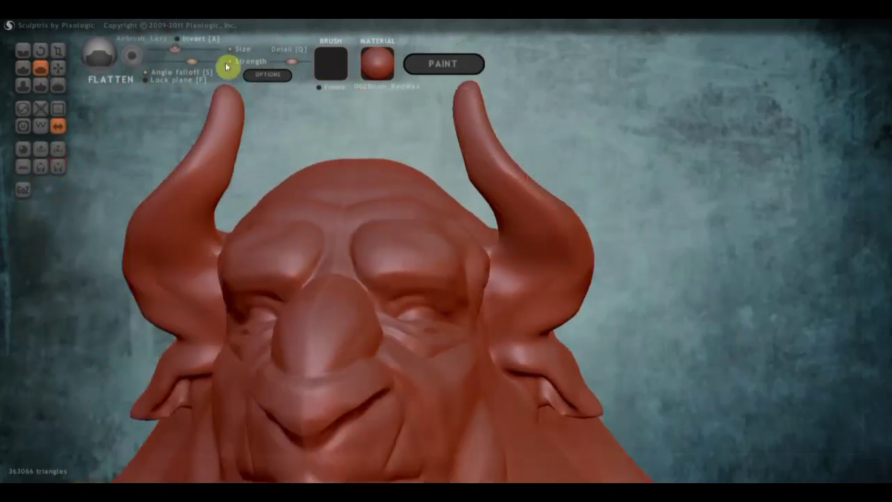
mouse_move(475, 113)
left_mouse_down()
mouse_move(488, 150)
mouse_move(551, 216)
mouse_move(563, 285)
mouse_move(500, 321)
mouse_move(541, 271)
left_mouse_up()
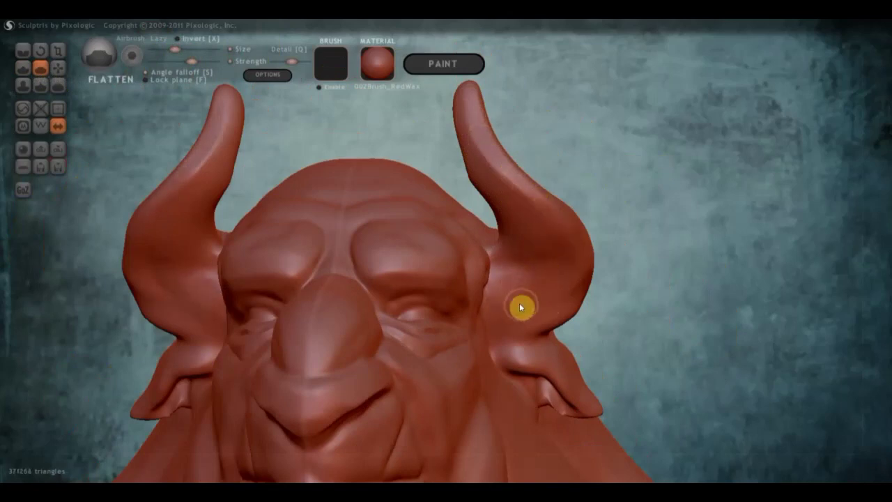
With the Draw brush and symmetry, build up the cheek and inner right horn edge
left_click(23, 67)
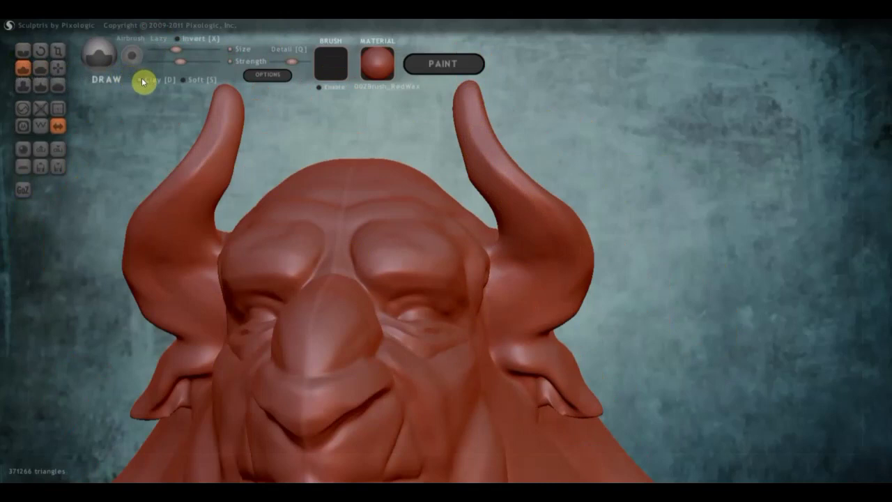
mouse_move(490, 337)
left_mouse_down()
mouse_move(584, 292)
mouse_move(534, 334)
mouse_move(567, 312)
left_mouse_up()
left_click_drag(497, 218, 492, 255)
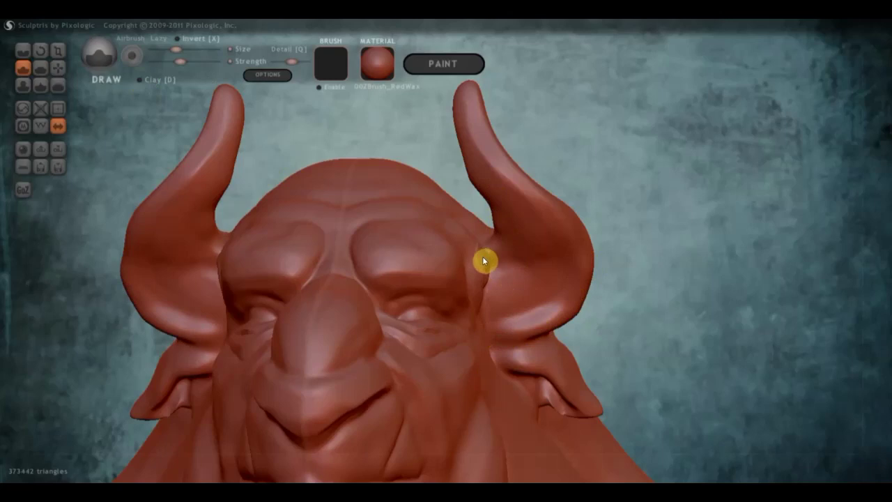
right_click_drag(503, 273, 509, 254)
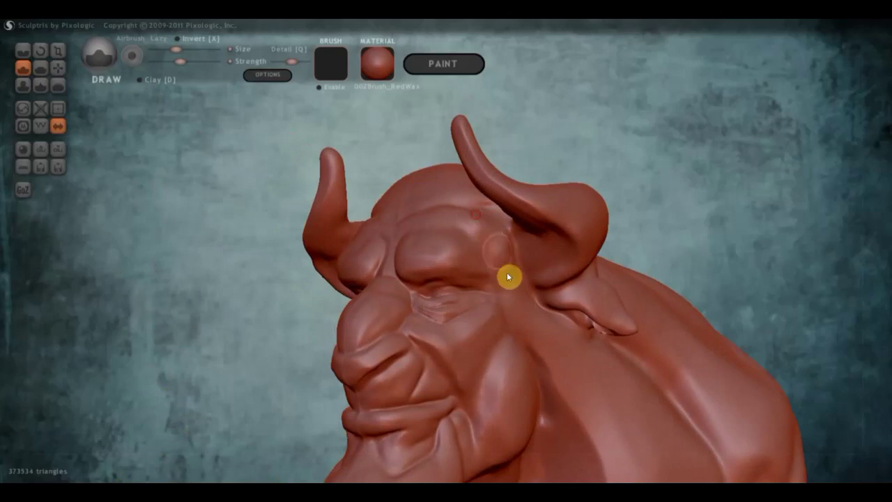
With the Crease brush, carve grooves into the cheek and up toward the eye
left_click(23, 50)
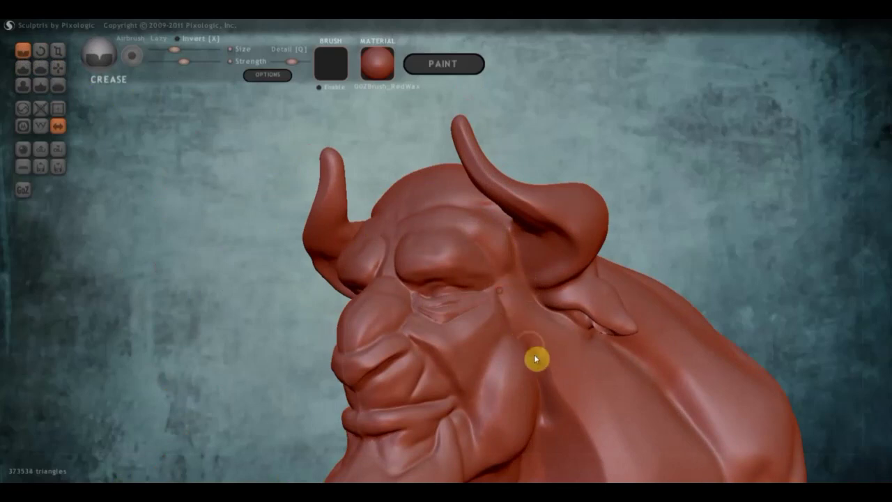
mouse_move(516, 328)
right_mouse_down()
mouse_move(570, 339)
mouse_move(600, 269)
mouse_move(590, 201)
mouse_move(603, 241)
mouse_move(616, 225)
right_mouse_up()
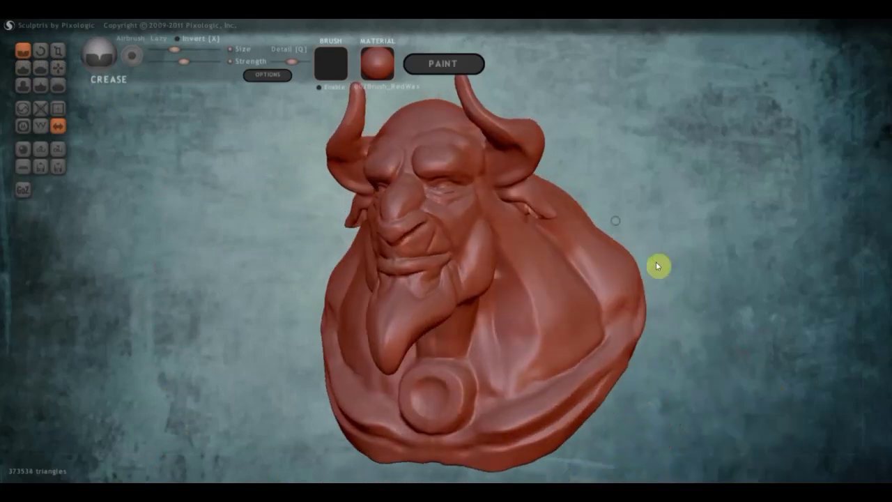
right_click_drag(657, 265, 649, 261, "alt")
scroll(525, 180, "up", 3)
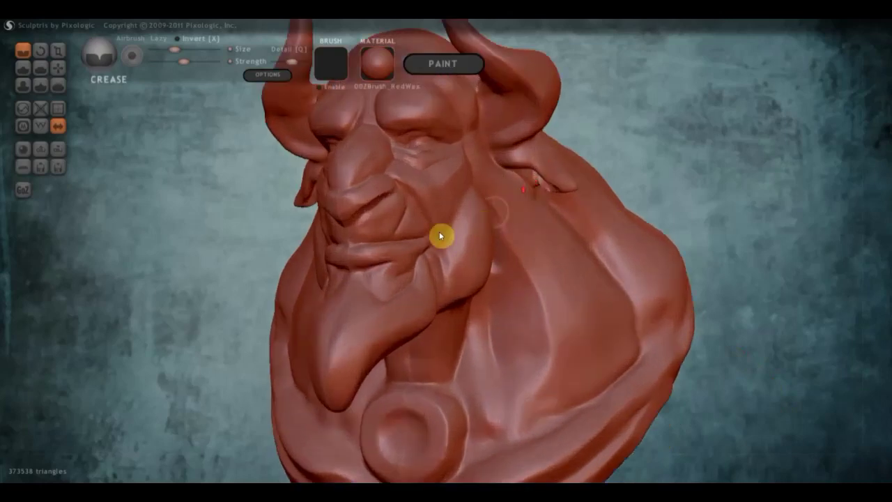
left_click_drag(451, 213, 448, 237)
mouse_move(486, 309)
right_mouse_down()
mouse_move(453, 251)
mouse_move(452, 272)
mouse_move(382, 288)
right_mouse_up()
mouse_move(382, 289)
left_mouse_down()
mouse_move(409, 279)
mouse_move(369, 295)
mouse_move(398, 279)
mouse_move(464, 311)
mouse_move(464, 303)
mouse_move(418, 289)
mouse_move(477, 320)
mouse_move(411, 292)
left_mouse_up()
left_click_drag(489, 321, 442, 298)
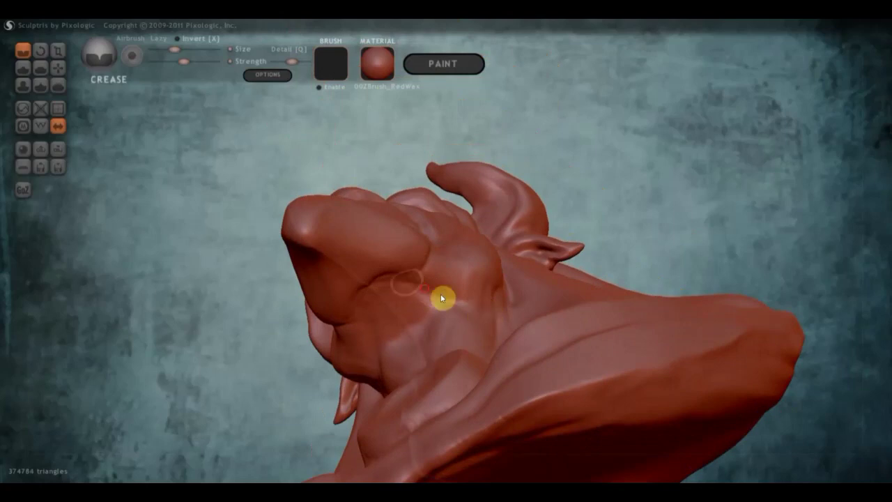
Carve crease lines into the neck and across the chest, then orbit to a three-quarter view
left_click_drag(498, 305, 432, 299)
mouse_move(432, 299)
right_mouse_down()
mouse_move(479, 347)
mouse_move(514, 351)
mouse_move(400, 341)
right_mouse_up()
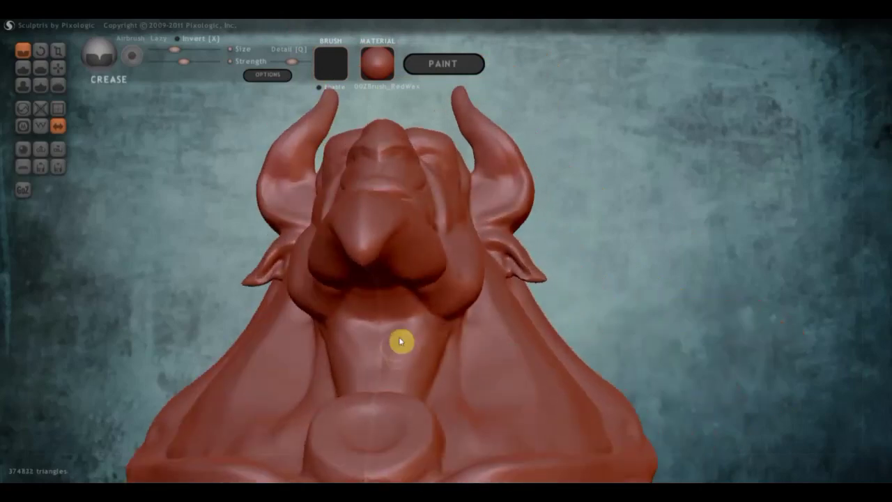
mouse_move(404, 324)
left_mouse_down()
mouse_move(434, 369)
mouse_move(407, 322)
mouse_move(425, 380)
left_mouse_up()
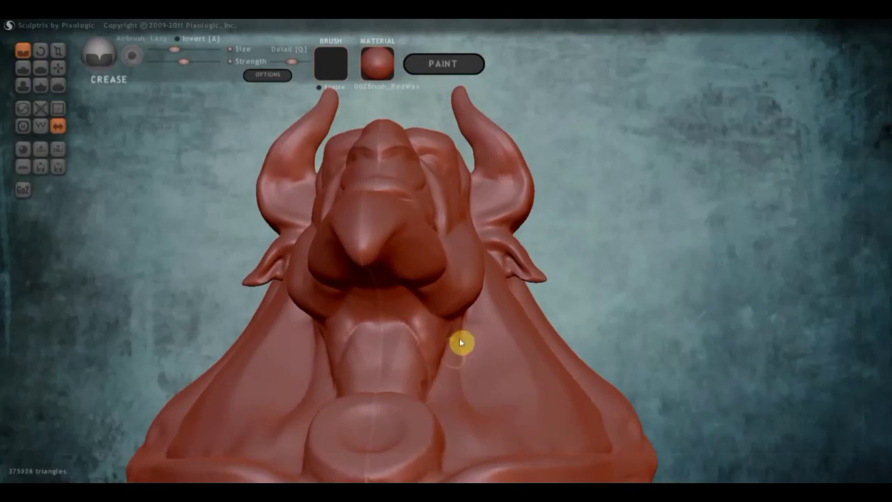
scroll(446, 370, "down", 3)
right_click_drag(460, 353, 461, 309)
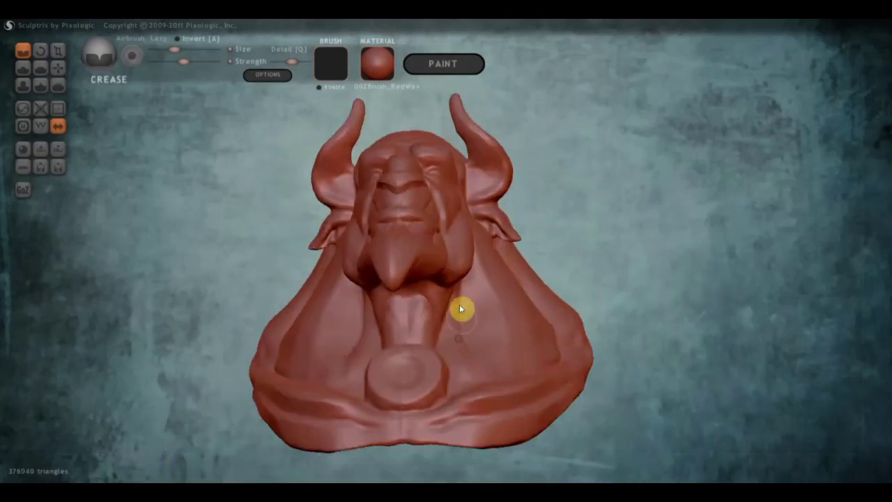
mouse_move(458, 307)
left_mouse_down()
mouse_move(511, 382)
mouse_move(470, 357)
mouse_move(513, 368)
mouse_move(464, 326)
mouse_move(494, 369)
left_mouse_up()
mouse_move(479, 269)
right_mouse_down()
mouse_move(481, 319)
mouse_move(424, 324)
mouse_move(555, 285)
mouse_move(548, 291)
mouse_move(422, 244)
mouse_move(525, 242)
mouse_move(472, 243)
right_mouse_up()
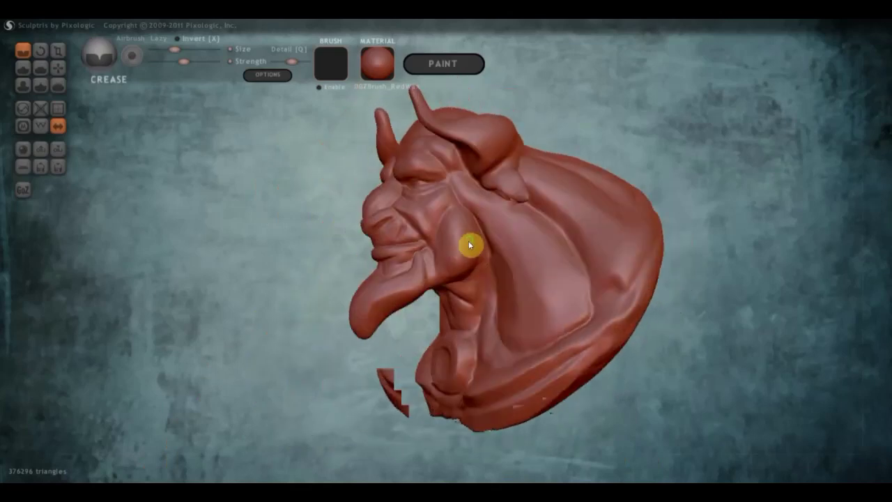
scroll(522, 145, "up", 3)
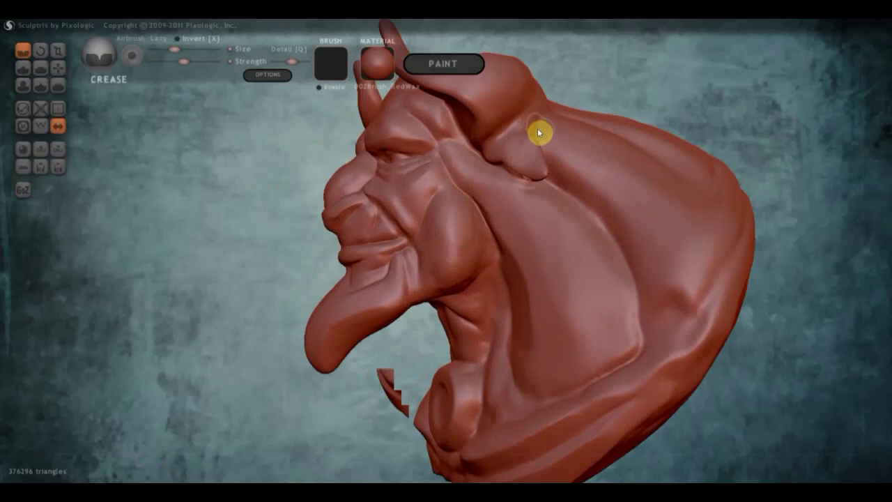
mouse_move(490, 155)
right_mouse_down()
mouse_move(541, 149)
mouse_move(448, 115)
right_mouse_up()
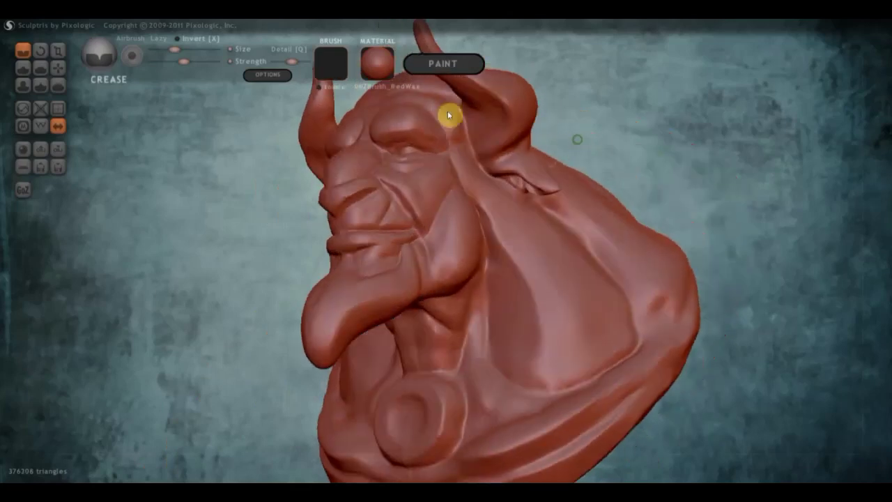
With the Grab brush, turn to a side profile and pull up a ridge on the head
left_click(57, 66)
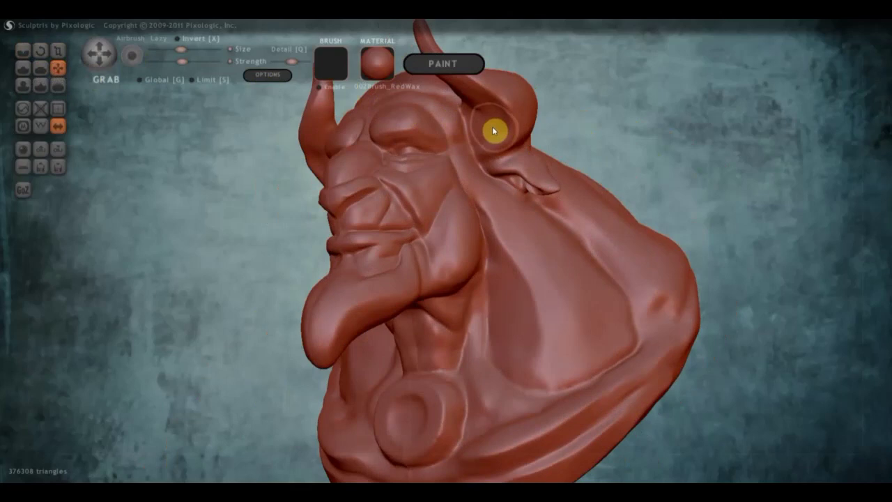
scroll(492, 126, "down", 2)
mouse_move(498, 136)
right_mouse_down()
mouse_move(592, 138)
mouse_move(573, 143)
right_mouse_up()
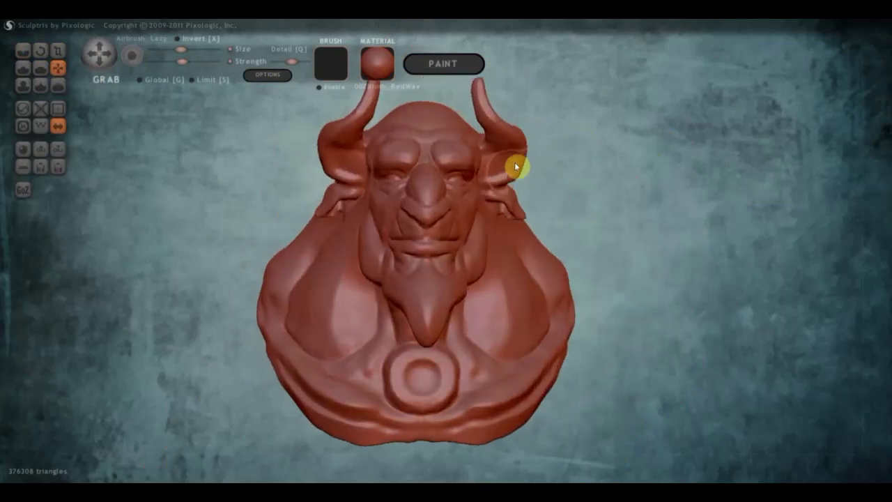
right_click_drag(497, 168, 358, 175)
scroll(439, 187, "down", 4)
left_click_drag(444, 218, 456, 188)
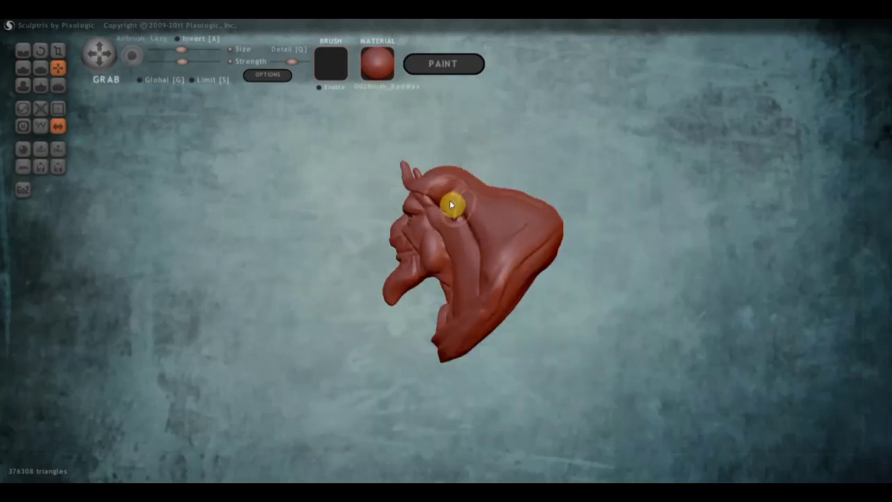
Orbit the bust back to a side profile and return to the Crease brush
right_click_drag(461, 198, 609, 199)
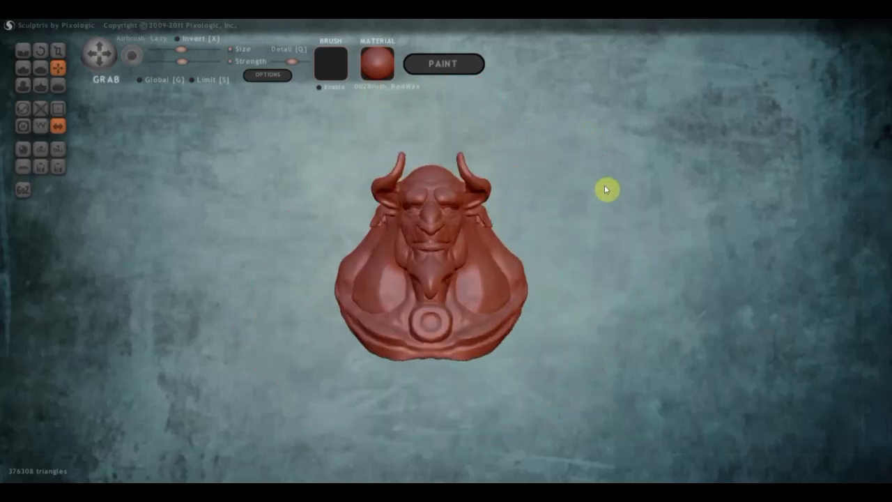
scroll(509, 204, "up", 5)
right_click_drag(520, 206, 516, 197)
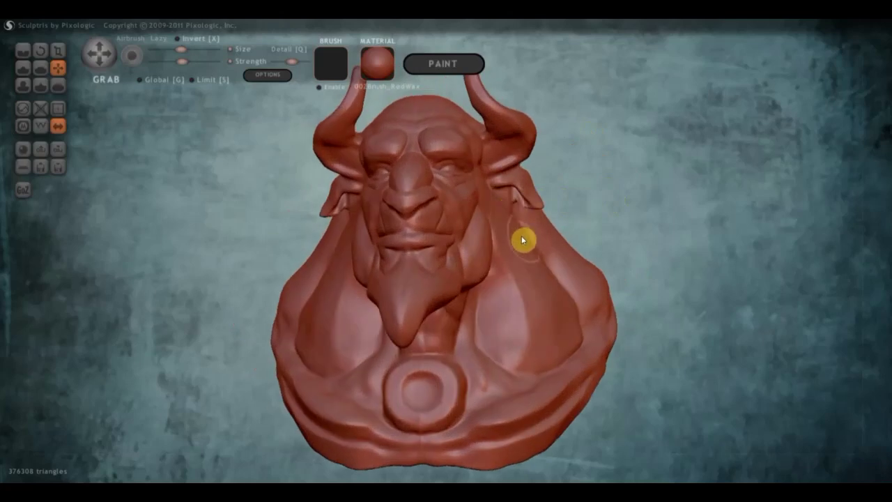
scroll(516, 241, "down", 2)
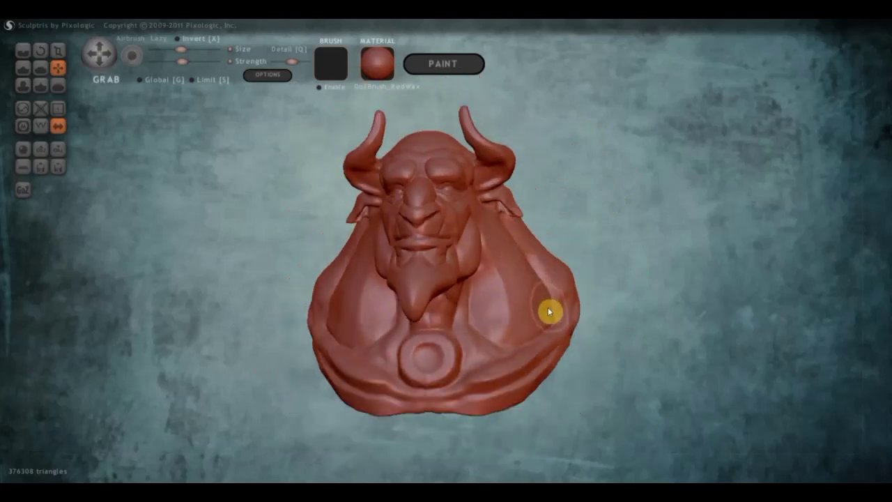
scroll(550, 299, "down", 2)
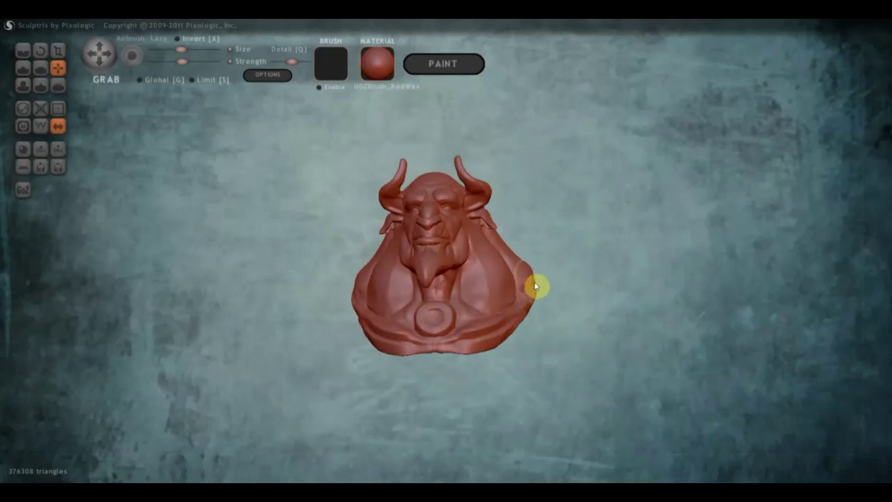
left_click_drag(531, 290, 202, 105)
key("c")
scroll(629, 267, "up", 2)
left_click_drag(552, 300, 542, 322)
With the Flatten brush, flatten small spots on the back and shoulder, then pick Grab
right_click_drag(535, 321, 560, 234)
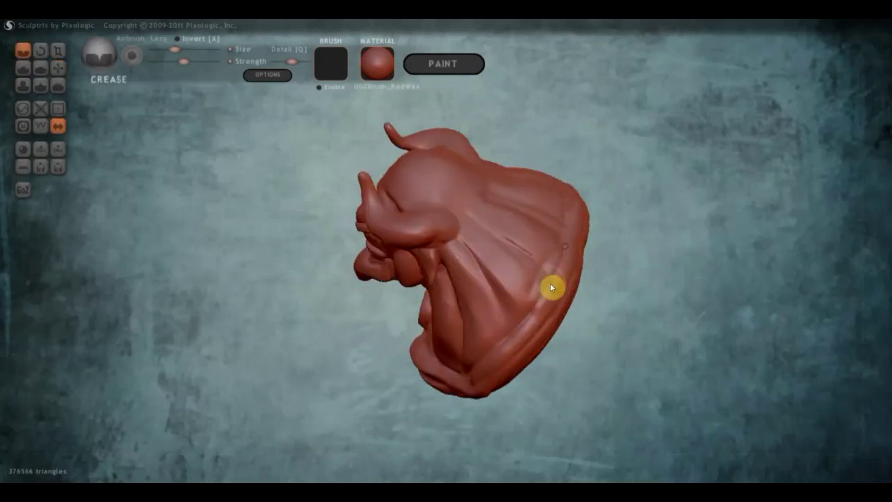
scroll(472, 290, "down", 2)
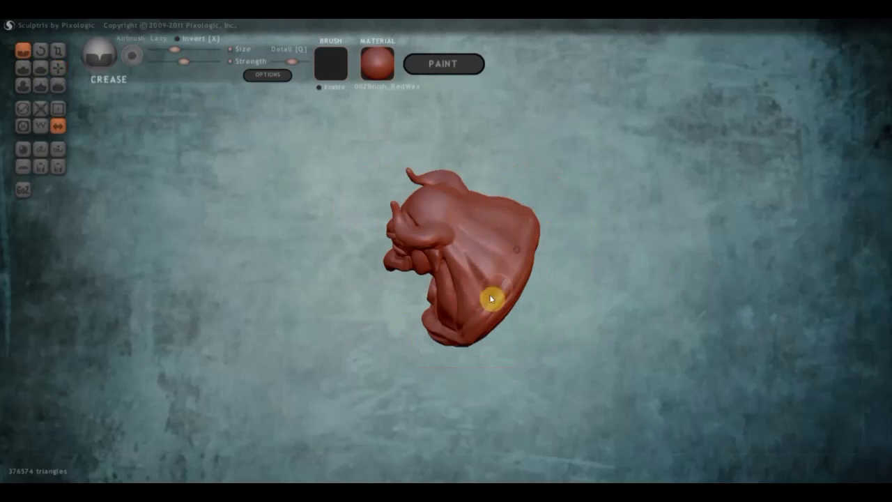
key("f")
scroll(516, 286, "up", 2)
left_click_drag(499, 302, 493, 310)
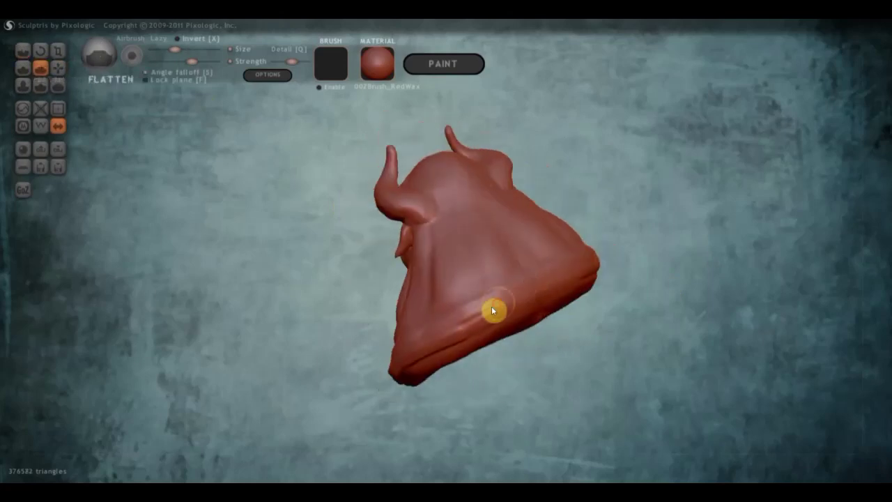
right_click_drag(459, 330, 455, 424)
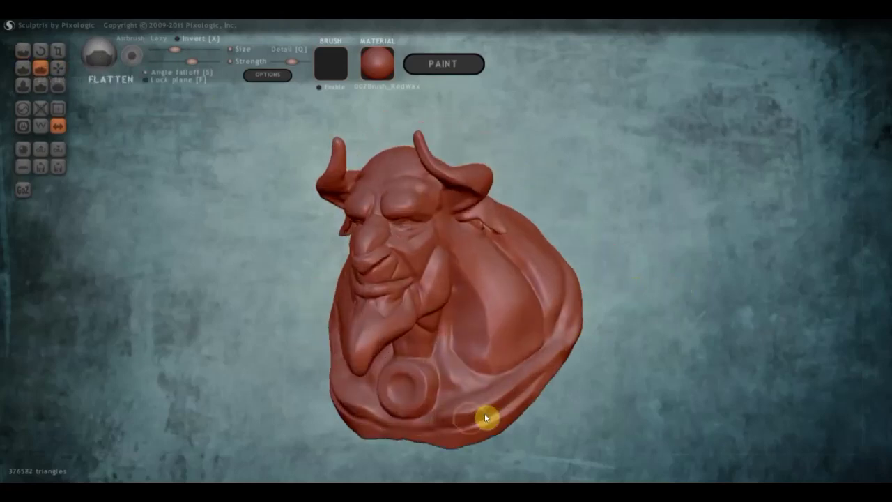
right_click_drag(494, 321, 464, 288)
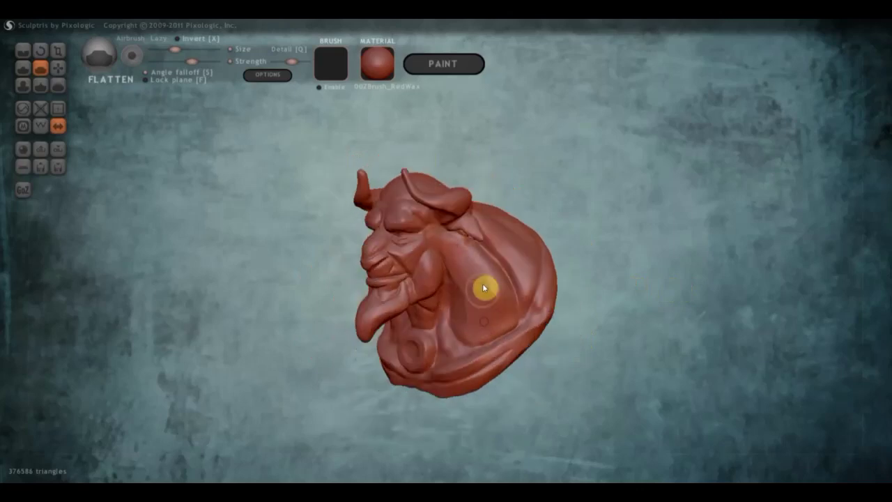
mouse_move(498, 318)
right_mouse_down()
mouse_move(557, 300)
mouse_move(472, 273)
right_mouse_up()
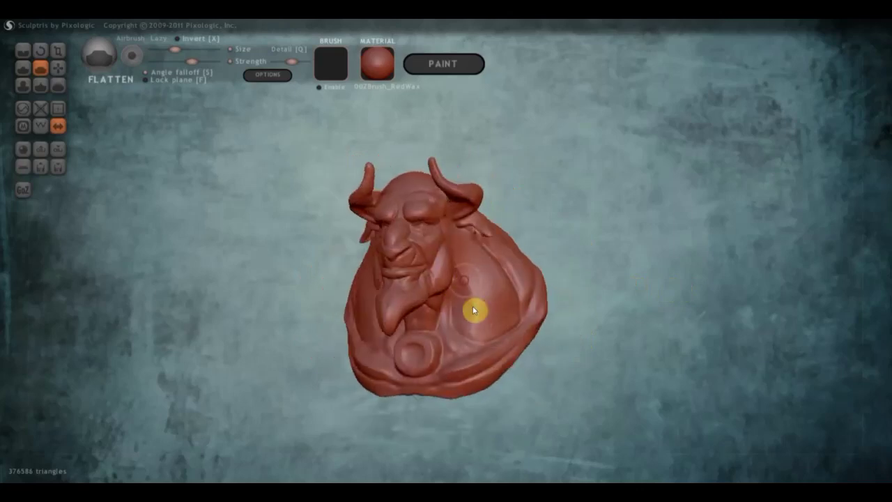
left_click(58, 68)
scroll(446, 338, "up", 2)
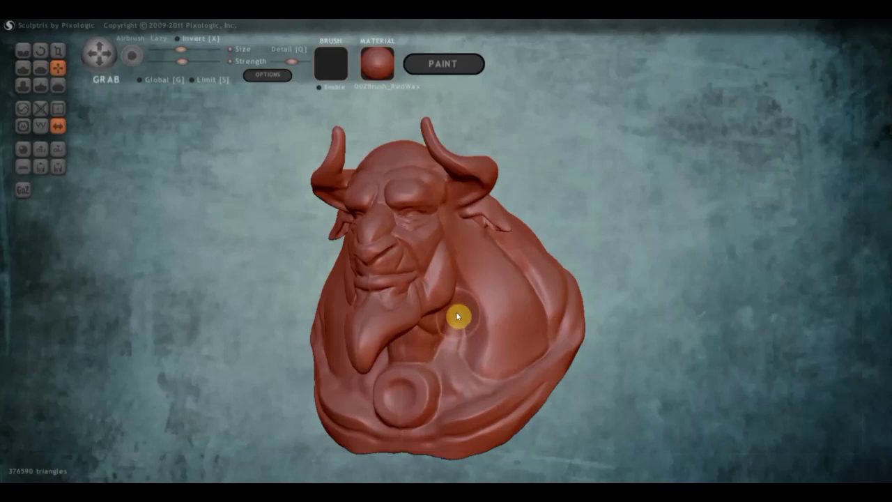
right_click_drag(481, 299, 474, 269)
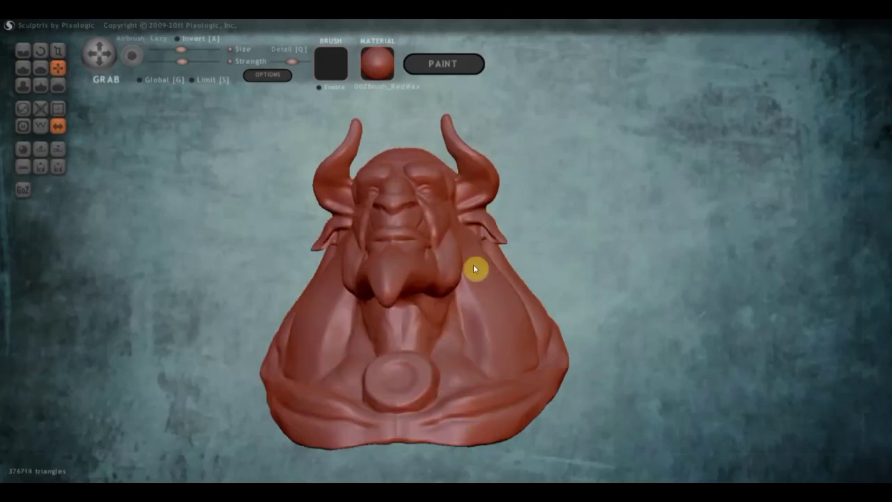
mouse_move(537, 324)
right_mouse_down()
mouse_move(484, 273)
mouse_move(480, 324)
mouse_move(458, 274)
mouse_move(627, 241)
mouse_move(316, 261)
right_mouse_up()
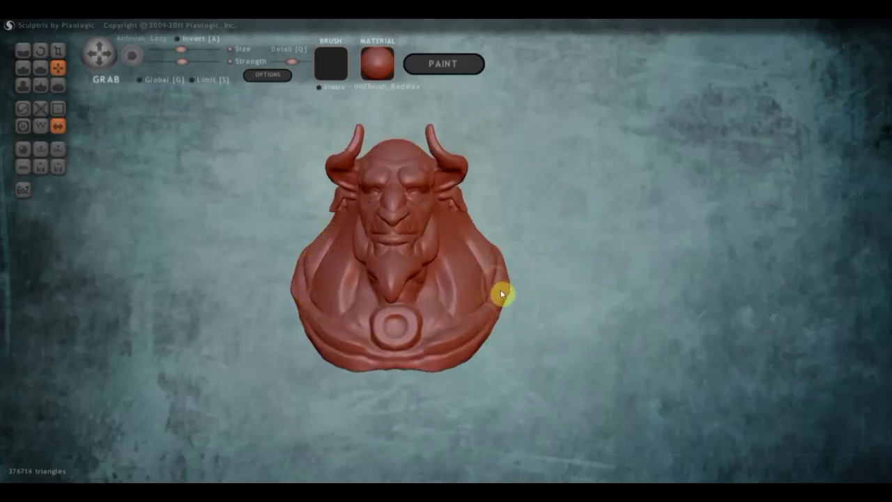
scroll(500, 289, "down", 3)
mouse_move(498, 274)
right_mouse_down()
mouse_move(398, 285)
mouse_move(427, 251)
right_mouse_up()
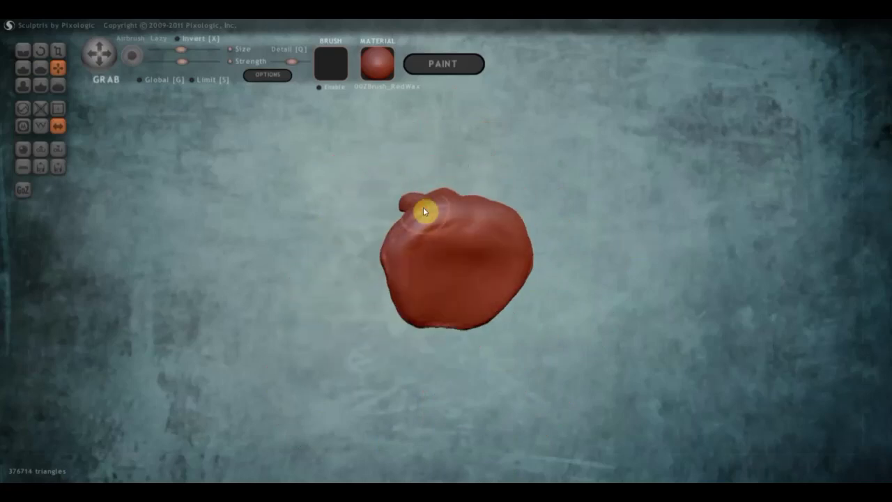
mouse_move(448, 207)
right_mouse_down()
mouse_move(470, 225)
mouse_move(687, 235)
mouse_move(655, 239)
right_mouse_up()
scroll(655, 240, "up", 3)
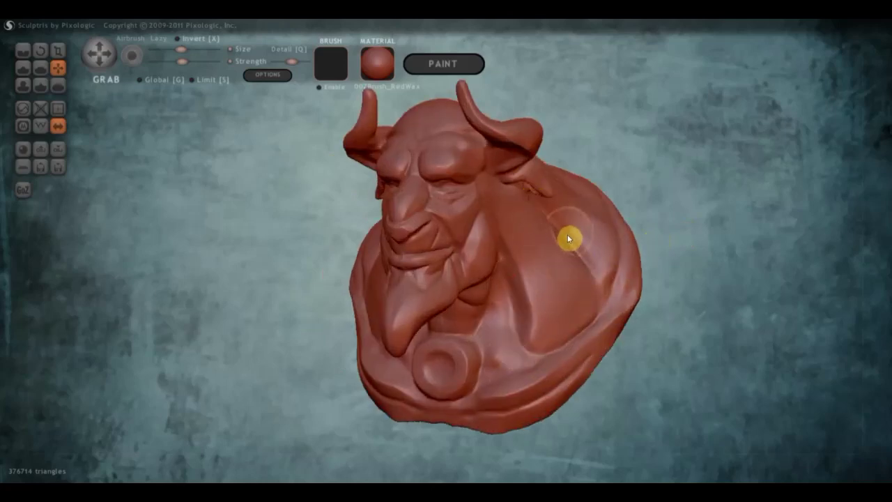
scroll(570, 246, "up", 2)
mouse_move(581, 251)
right_mouse_down()
mouse_move(683, 284)
mouse_move(661, 291)
right_mouse_up()
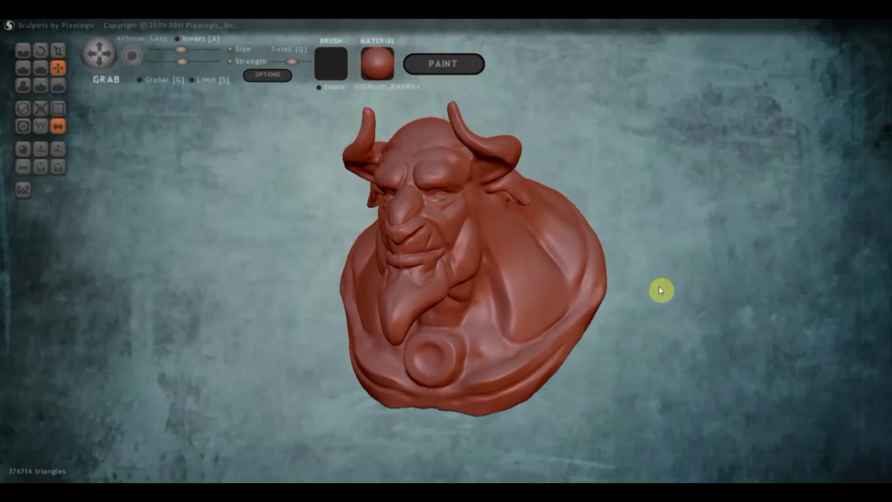
key("5")
scroll(200, 195, "up", 3)
mouse_move(354, 418)
left_mouse_down()
mouse_move(362, 340)
mouse_move(384, 325)
left_mouse_up()
right_click_drag(370, 356, 89, 173)
left_click(58, 68)
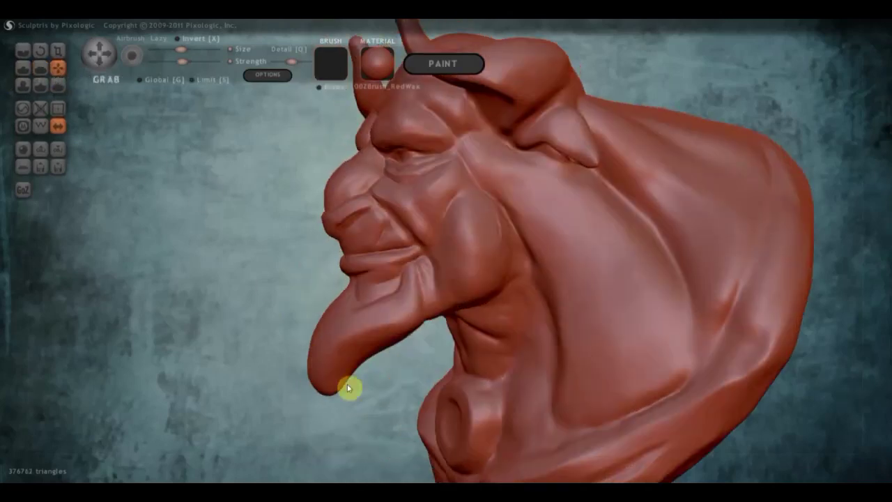
right_click_drag(334, 370, 354, 370)
mouse_move(355, 358)
left_mouse_down()
mouse_move(344, 341)
mouse_move(326, 372)
mouse_move(339, 379)
left_mouse_up()
mouse_move(340, 379)
right_mouse_down()
mouse_move(464, 367)
mouse_move(440, 394)
mouse_move(420, 335)
right_mouse_up()
mouse_move(420, 335)
left_mouse_down()
mouse_move(408, 322)
mouse_move(405, 269)
mouse_move(390, 274)
mouse_move(401, 291)
left_mouse_up()
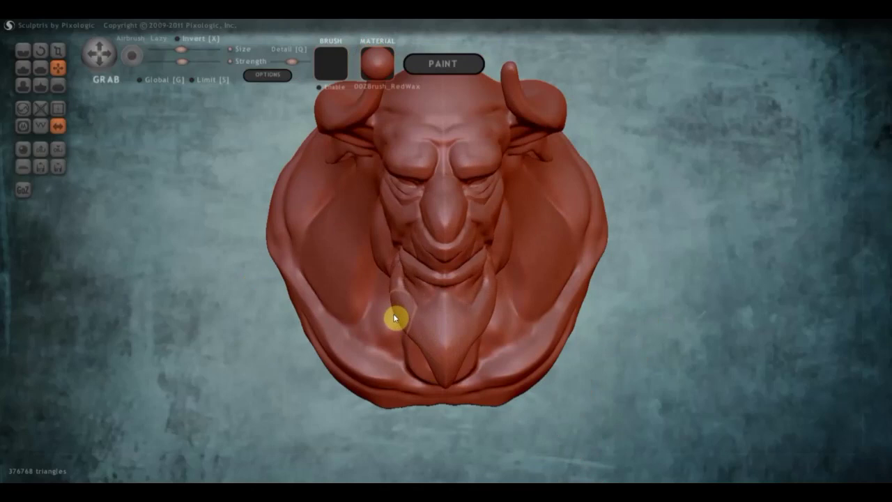
mouse_move(411, 327)
right_mouse_down()
mouse_move(392, 299)
mouse_move(344, 291)
mouse_move(434, 303)
mouse_move(420, 295)
mouse_move(469, 264)
mouse_move(452, 295)
mouse_move(519, 245)
right_mouse_up()
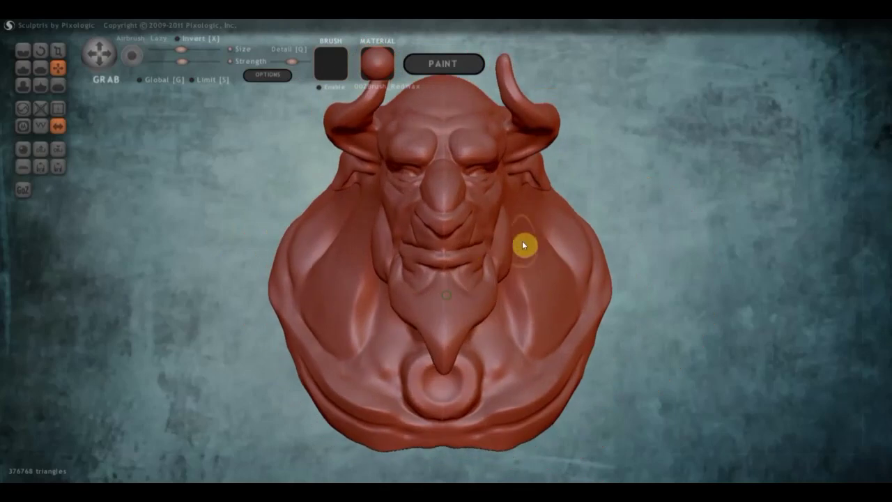
mouse_move(519, 245)
right_mouse_down()
mouse_move(505, 239)
mouse_move(507, 216)
right_mouse_up()
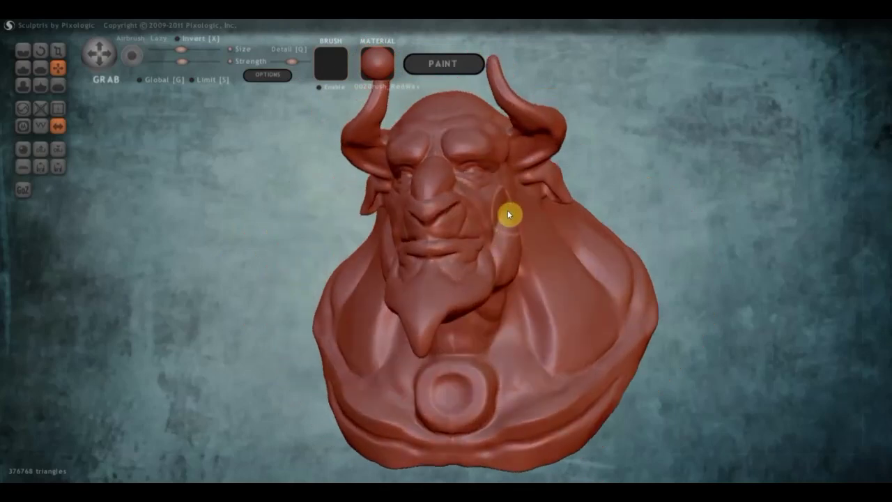
mouse_move(513, 210)
right_mouse_down()
mouse_move(469, 213)
mouse_move(504, 203)
mouse_move(524, 227)
right_mouse_up()
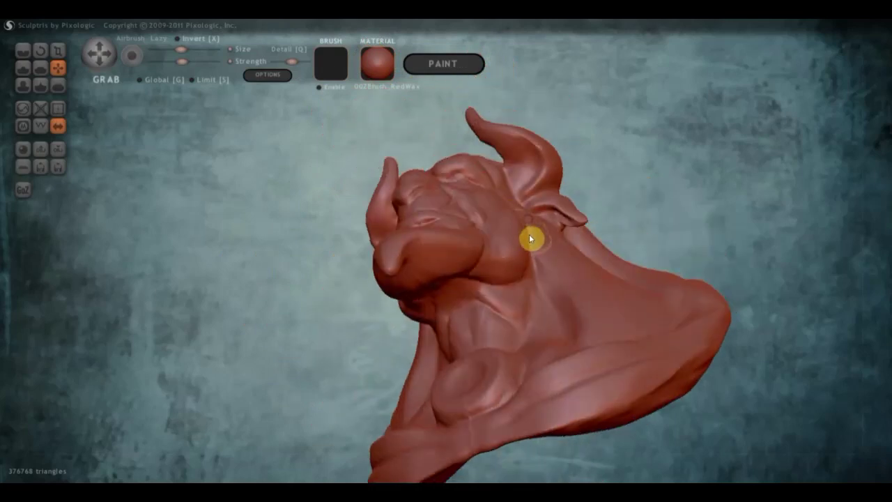
mouse_move(544, 244)
right_mouse_down()
mouse_move(590, 313)
mouse_move(542, 191)
right_mouse_up()
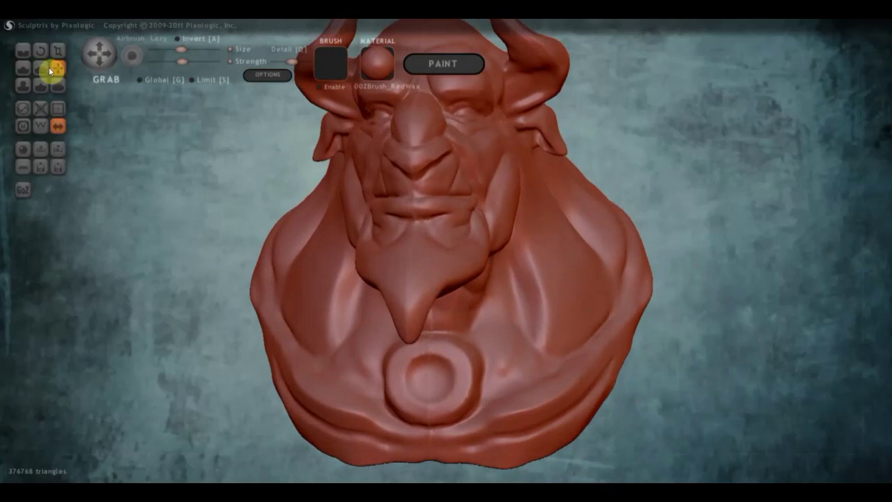
left_click(28, 71)
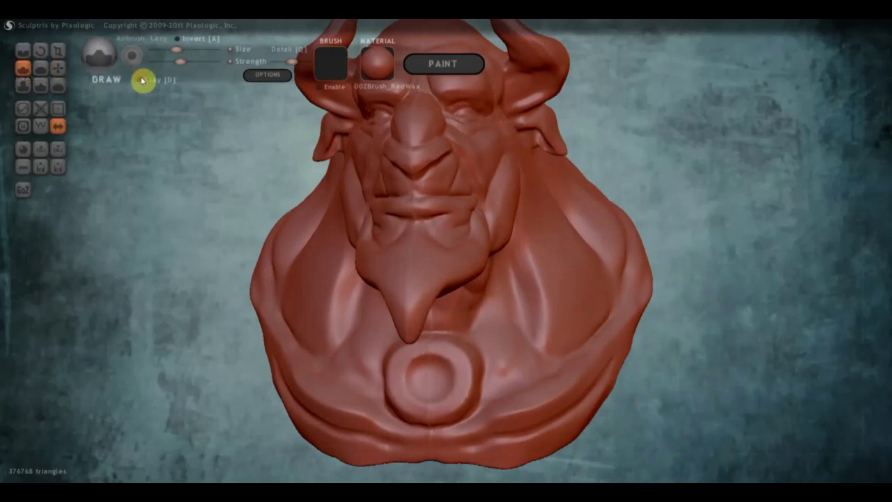
From the left profile, draw raised diagonal ridges along the cheek
mouse_move(436, 177)
right_mouse_down()
mouse_move(301, 202)
mouse_move(531, 137)
right_mouse_up()
mouse_move(501, 129)
left_mouse_down()
mouse_move(565, 195)
mouse_move(509, 143)
mouse_move(556, 190)
mouse_move(571, 183)
left_mouse_up()
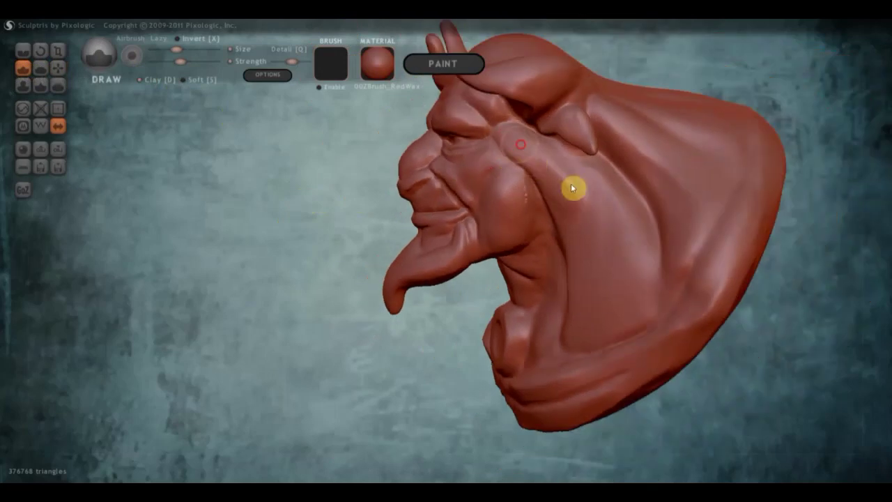
mouse_move(536, 156)
left_mouse_down()
mouse_move(632, 230)
mouse_move(555, 175)
mouse_move(602, 232)
mouse_move(576, 193)
mouse_move(614, 298)
left_mouse_up()
left_click_drag(611, 264, 626, 322)
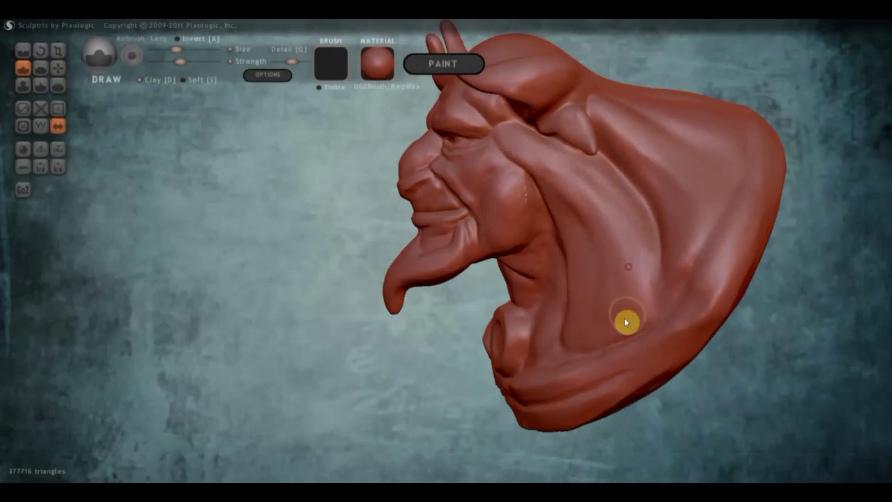
left_click_drag(510, 149, 565, 199)
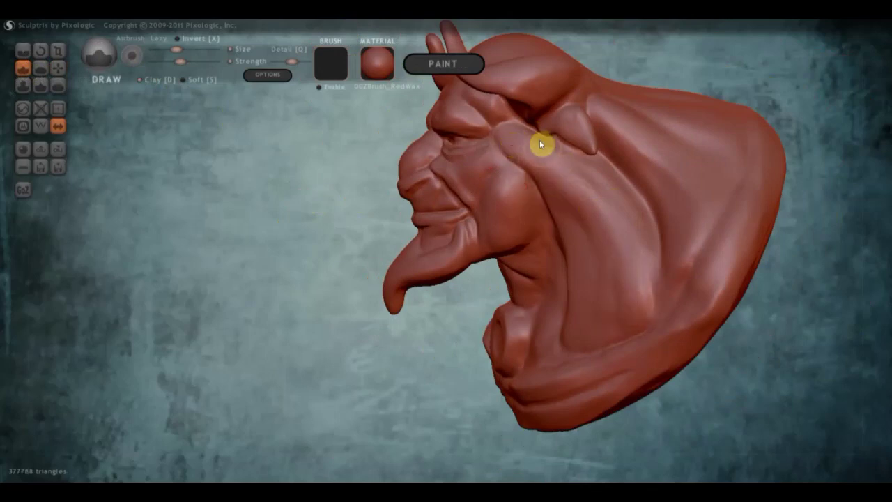
Select Crease, undo the last cheek stroke, and return to a front view
left_click(23, 50)
key("ctrl+z")
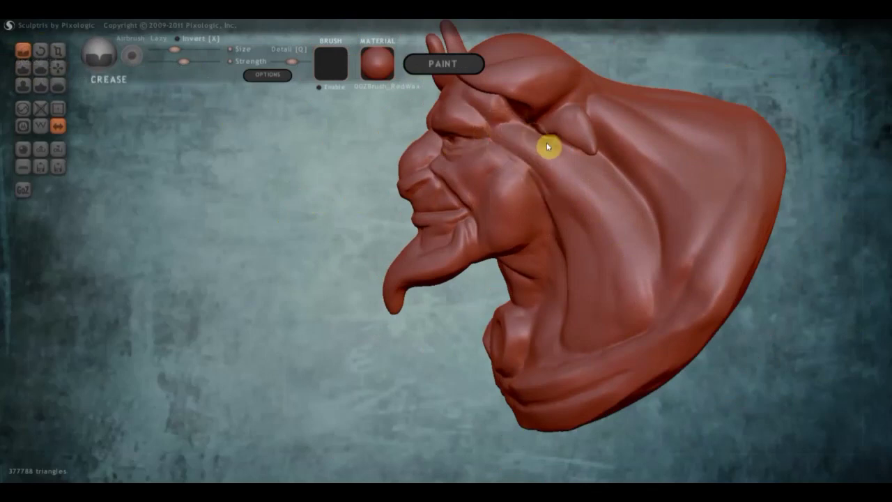
right_click_drag(520, 151, 666, 132)
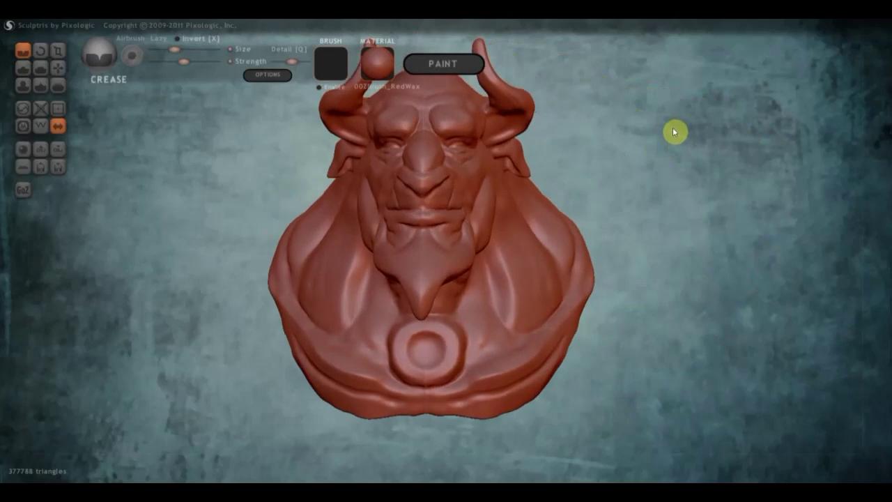
scroll(315, 105, "down", 2)
mouse_move(422, 153)
right_mouse_down()
mouse_move(522, 210)
mouse_move(456, 115)
right_mouse_up()
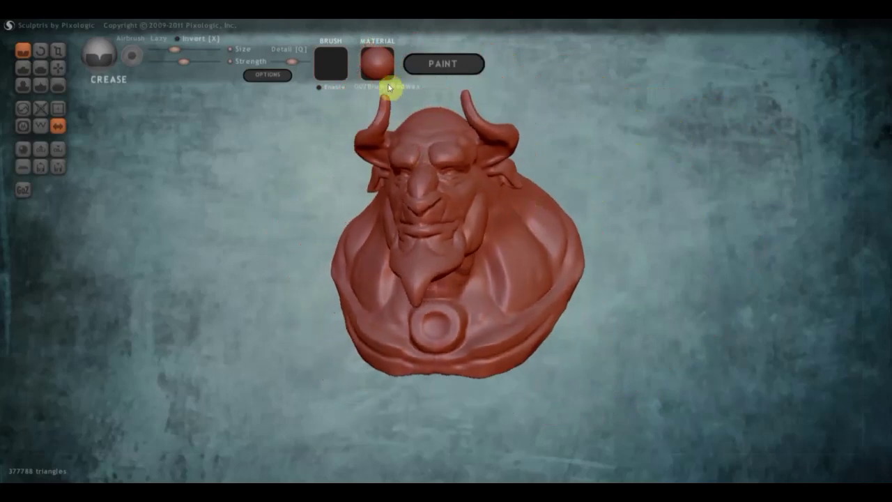
Preview the bust in 00default, mashrim2, a reddish clay, right_light and red_clay materials
left_click(377, 75)
left_click(193, 159)
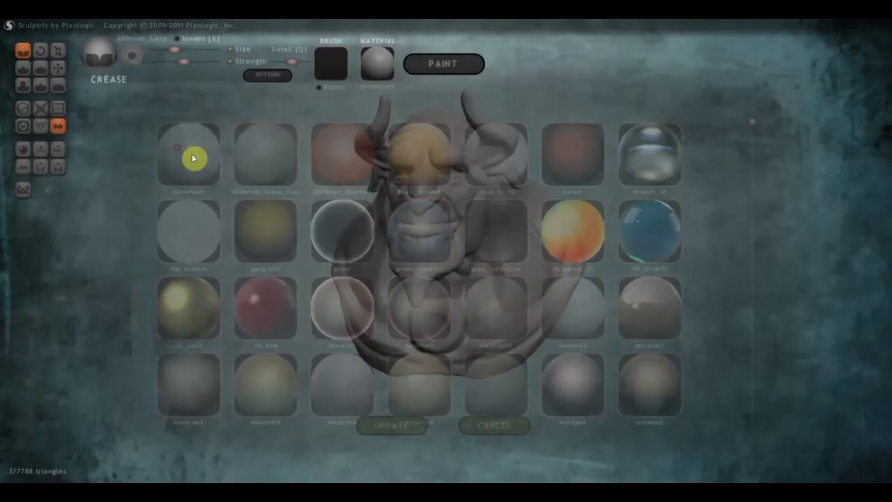
left_click(380, 70)
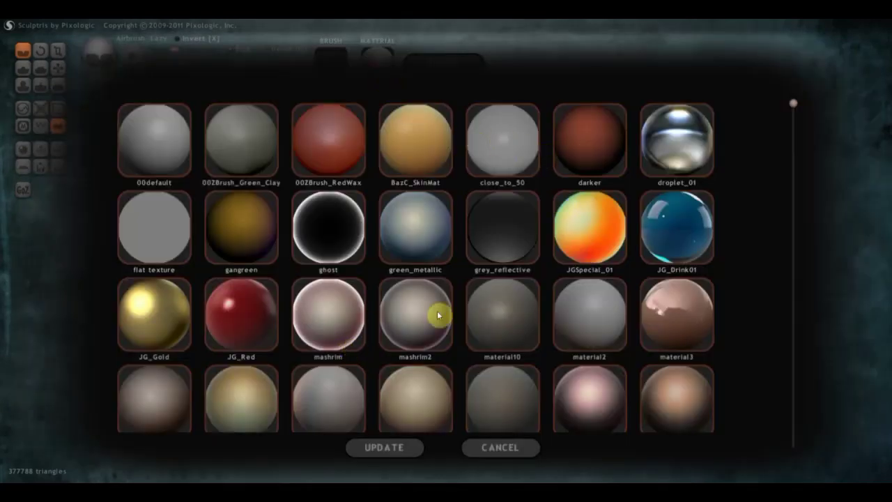
left_click(410, 326)
left_click(370, 62)
left_click(334, 408)
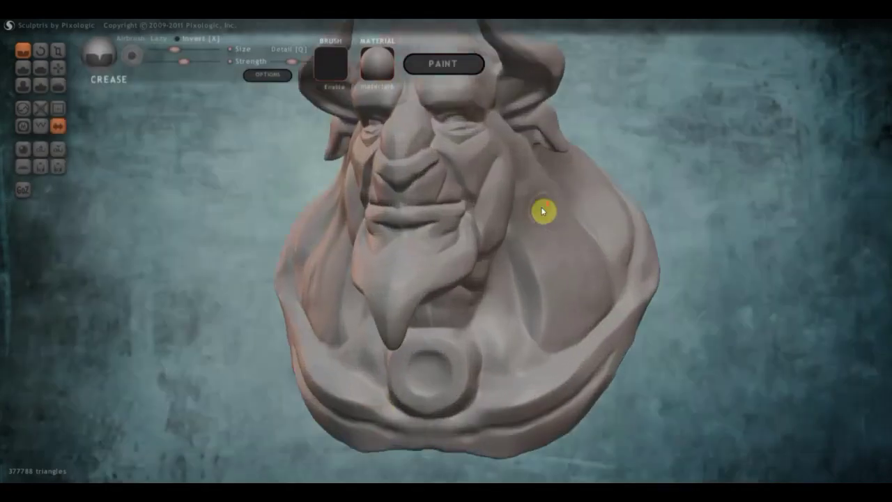
left_click(385, 76)
scroll(380, 279, "down", 2)
scroll(372, 299, "down", 5)
left_click(352, 241)
left_click(376, 77)
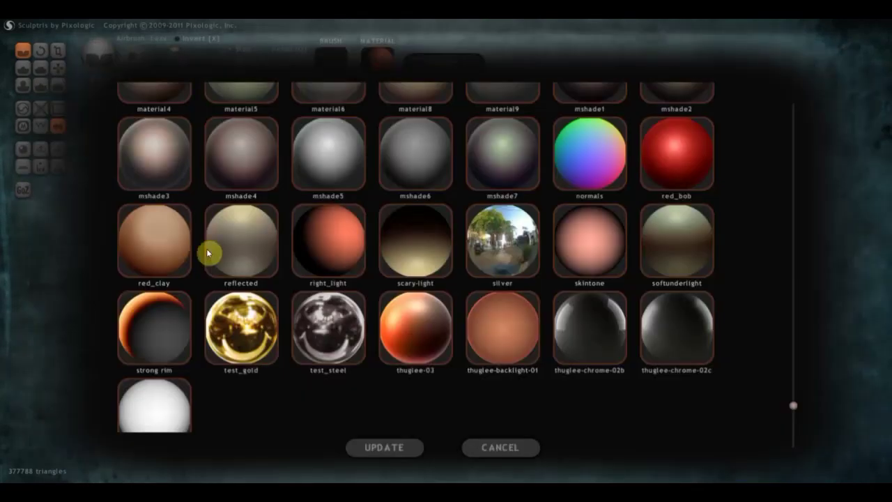
left_click(176, 248)
Try the pink skintone and mshade1 materials, turning the bust to inspect it
left_click(376, 62)
left_click(580, 252)
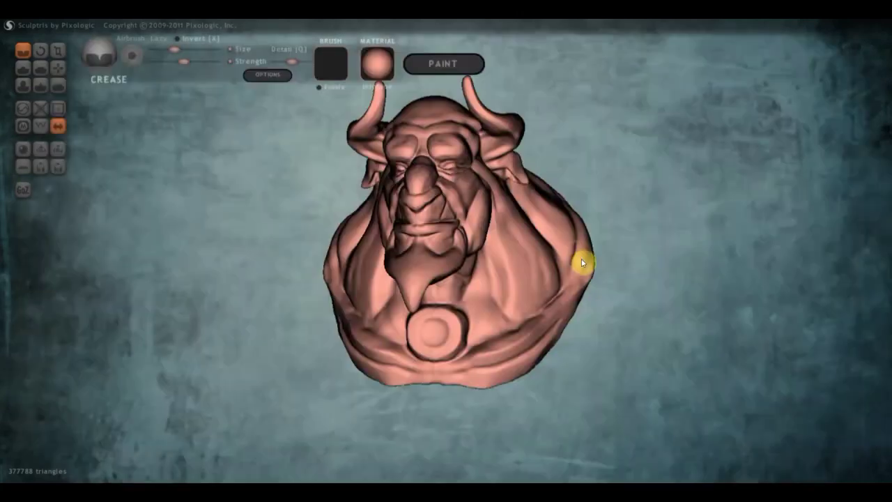
left_click(384, 64)
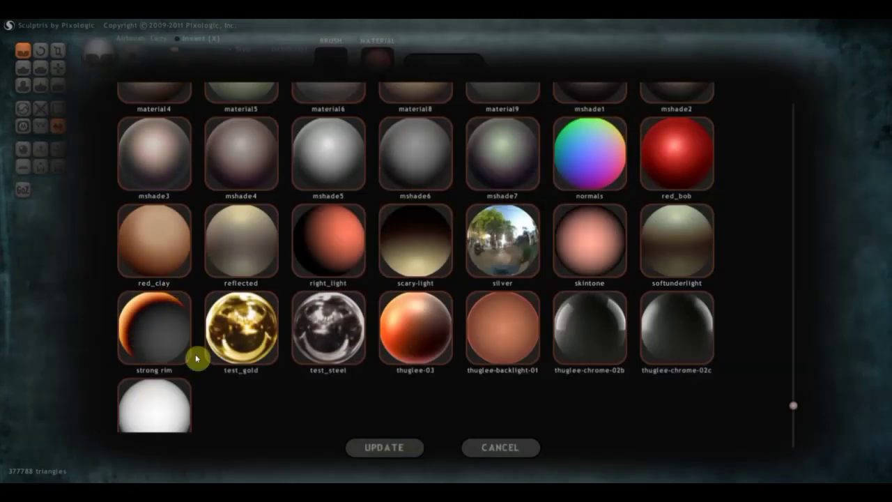
scroll(227, 306, "up", 5)
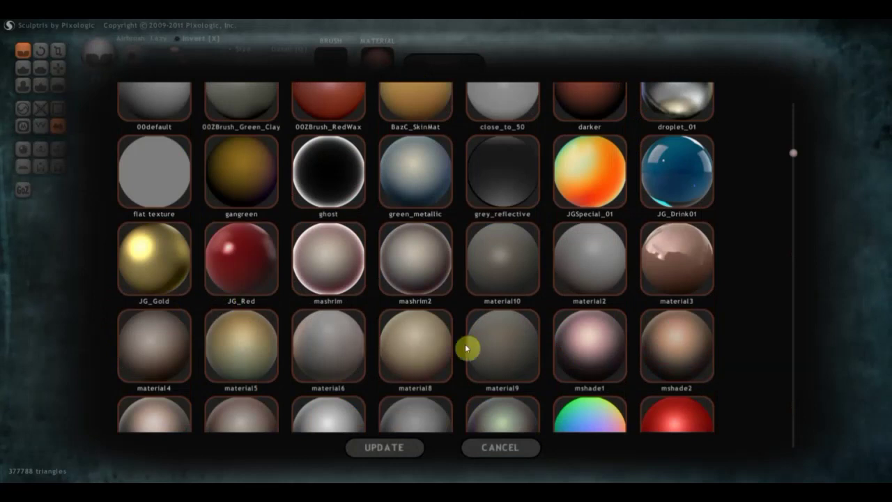
left_click(581, 351)
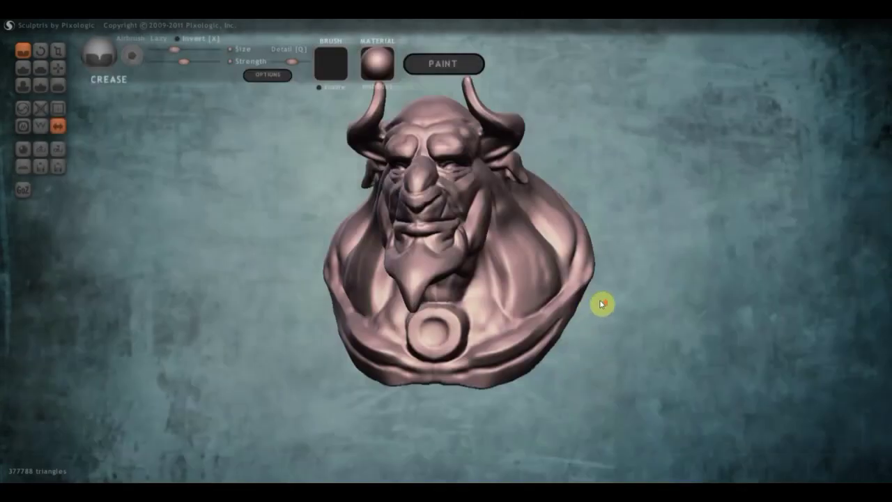
left_click_drag(601, 303, 619, 301)
mouse_move(662, 276)
left_mouse_down()
mouse_move(673, 311)
mouse_move(643, 323)
mouse_move(690, 301)
mouse_move(653, 295)
mouse_move(667, 312)
mouse_move(649, 299)
mouse_move(663, 302)
left_mouse_up()
Apply 00default, then finish with the grey 00ZBrush_Green_Clay material
left_click(377, 62)
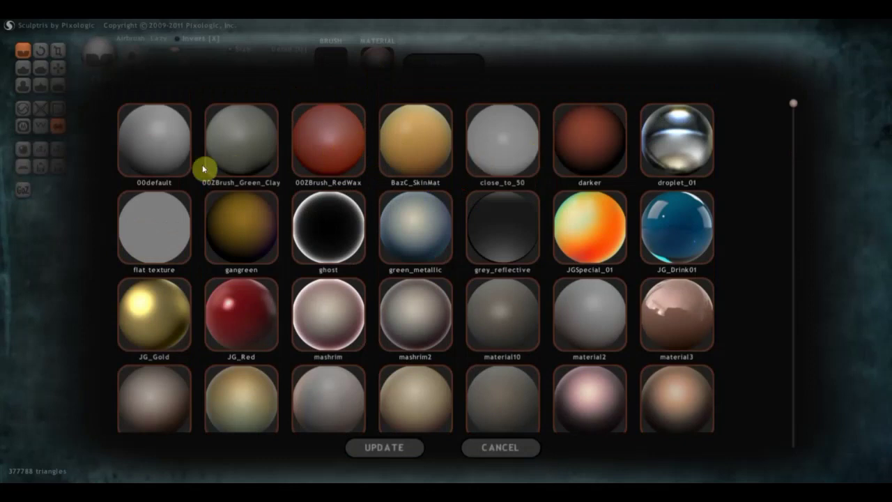
left_click(174, 144)
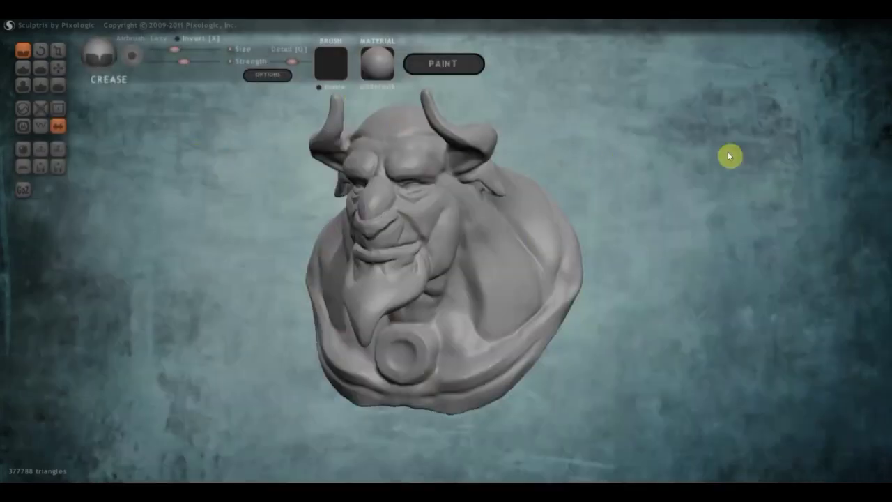
left_click(377, 64)
left_click(259, 143)
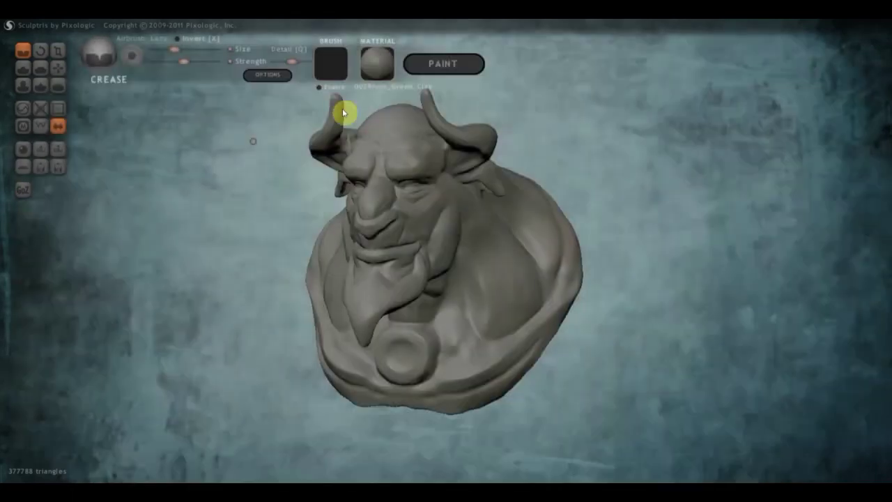
left_click_drag(647, 166, 649, 166)
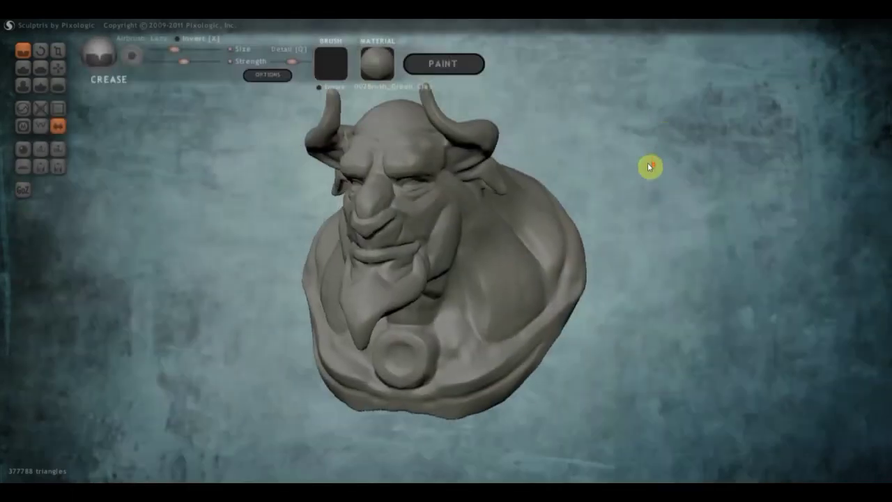